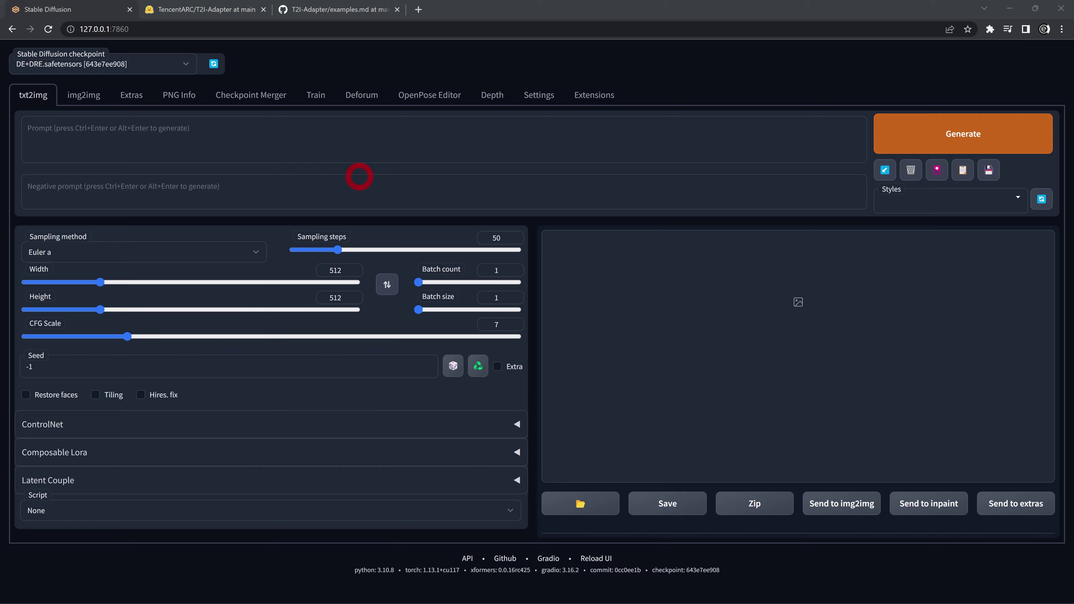
Step: Check the extensions for updates and apply the OpenPose editor and ControlNet updates with a restart
click(590, 100)
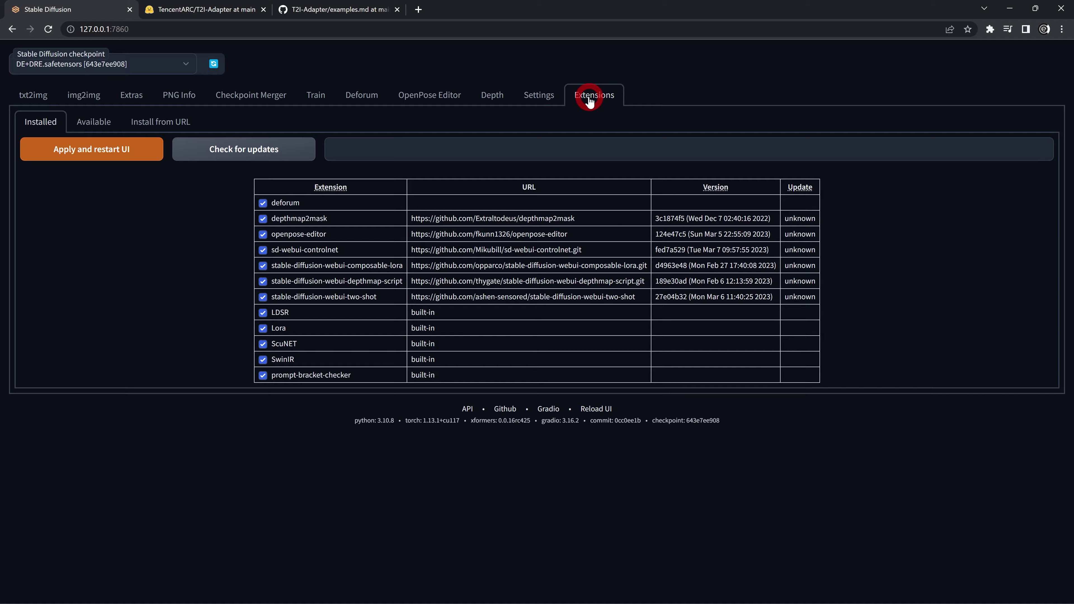
click(214, 151)
click(217, 153)
click(799, 262)
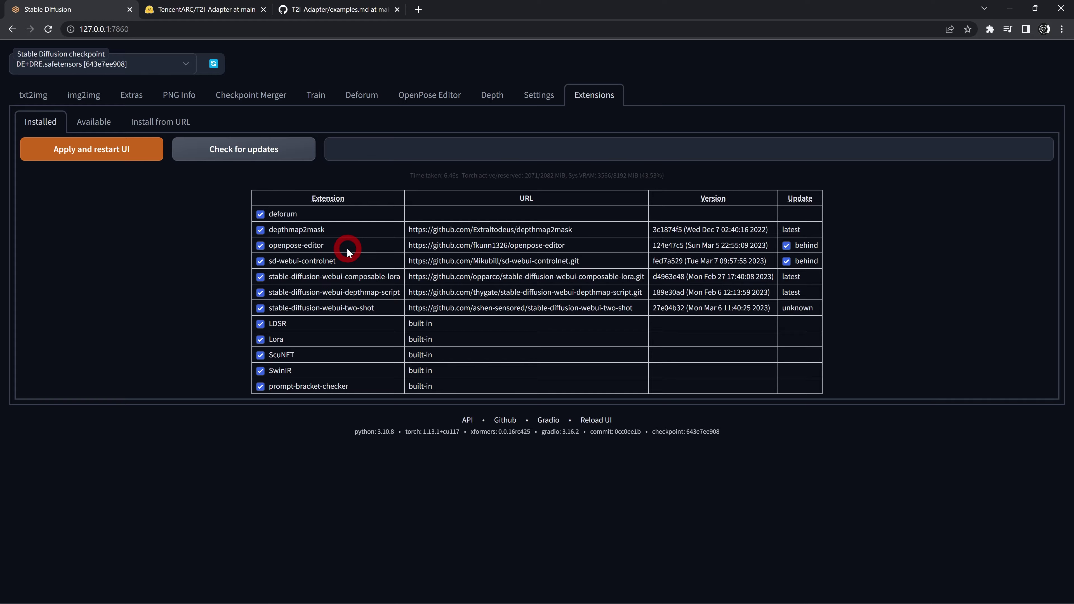
click(75, 157)
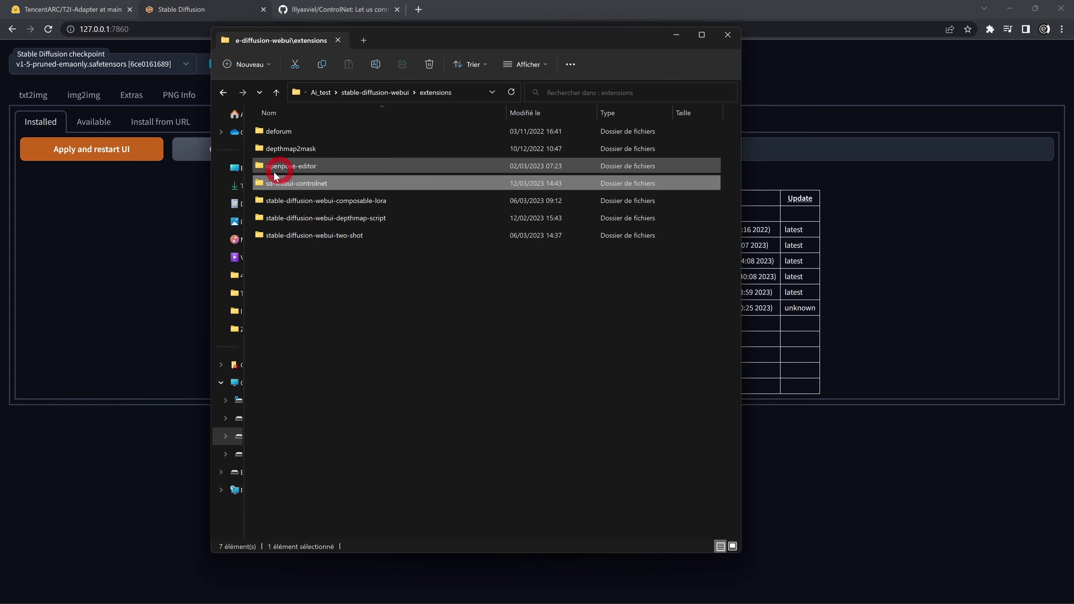
Step: Open sd-webui-controlnet\models to list its seven YAML config files
double_click(296, 184)
double_click(273, 201)
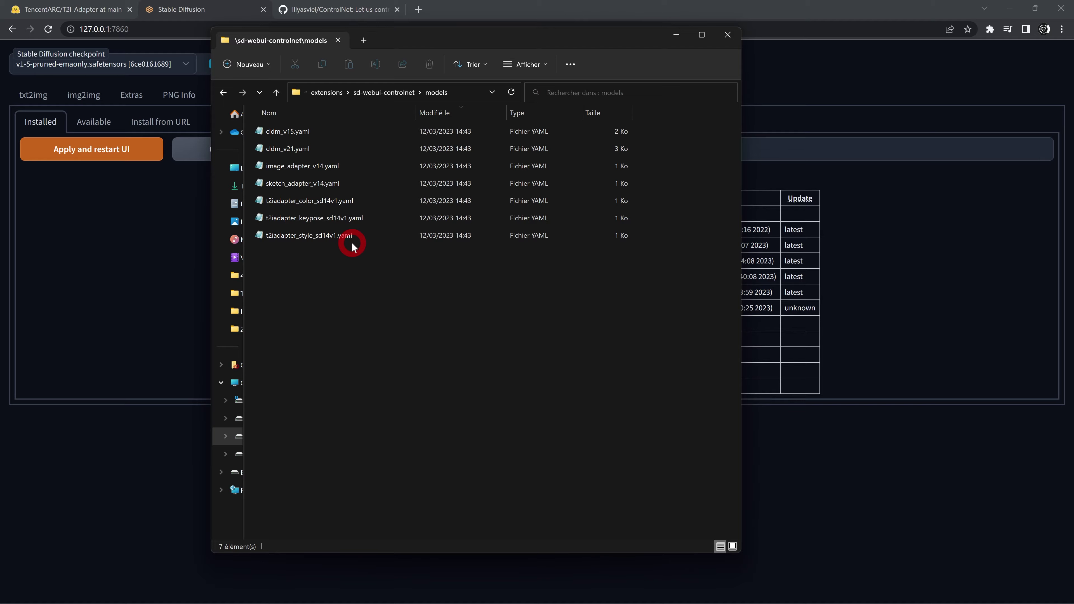
click(102, 12)
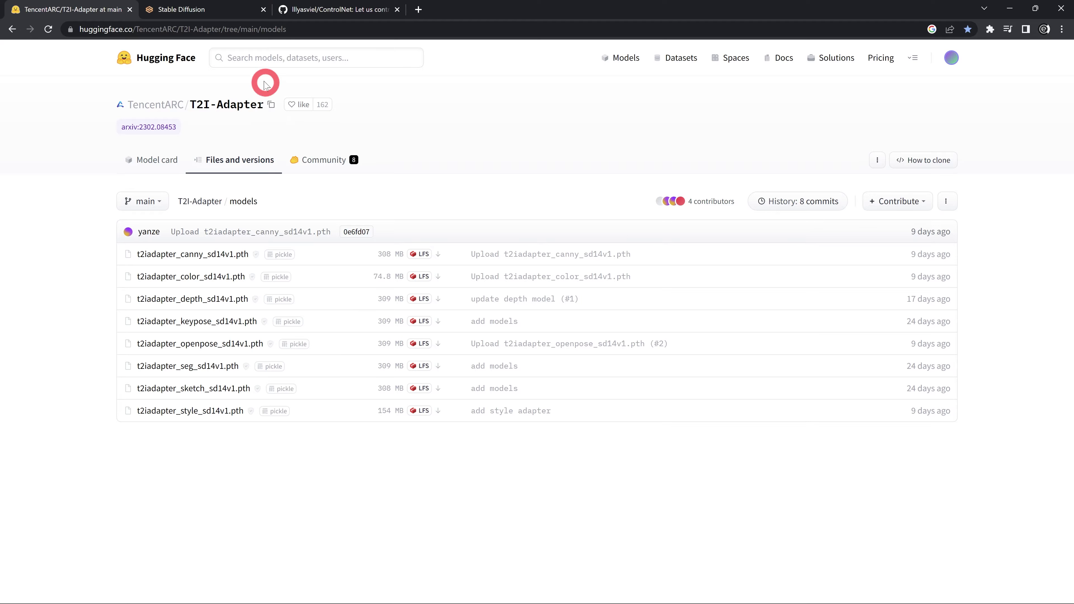
Step: Switch from the Hugging Face T2I-Adapter file list back to the ControlNet models folder
key(alt+Tab)
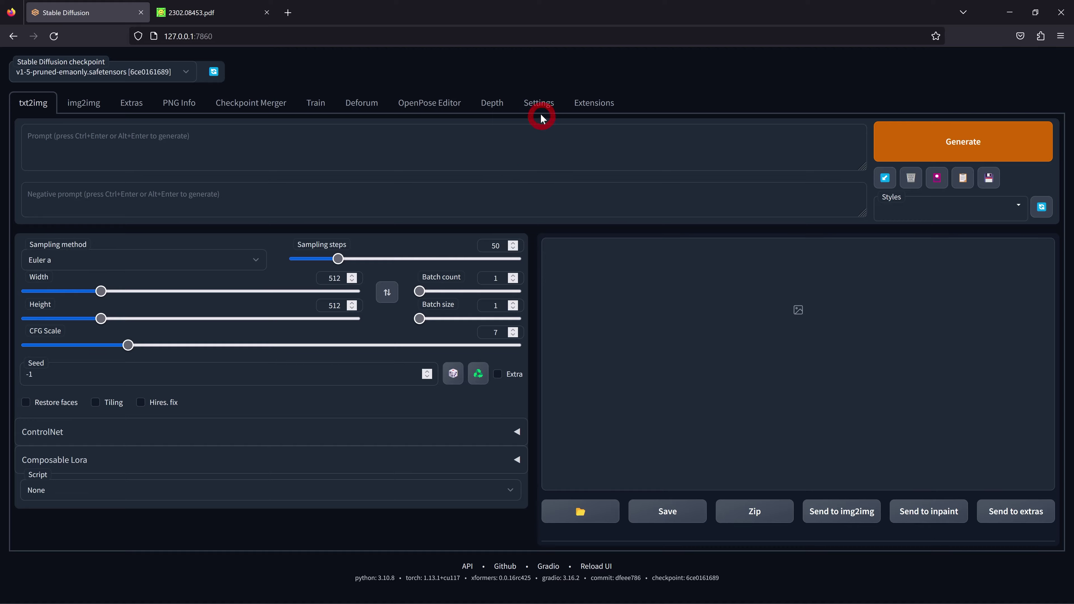
Step: Change ControlNet's adapter config from image_adapter_v14.yaml to models\sketch_adapter_v14.yaml and apply settings
click(539, 103)
scroll(40, 398, down, 3)
click(47, 449)
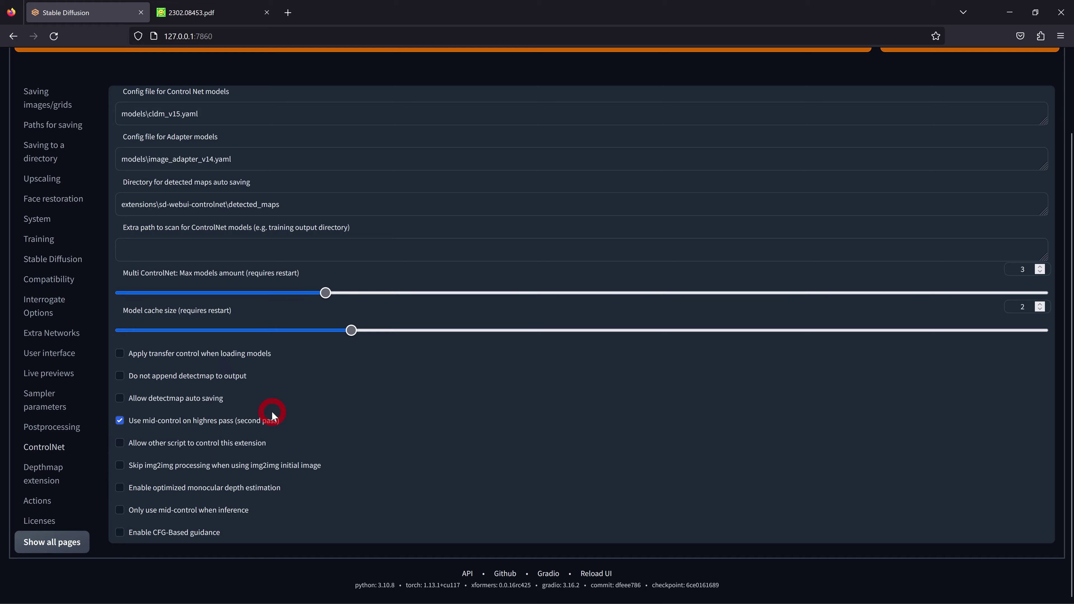
scroll(305, 413, up, 2)
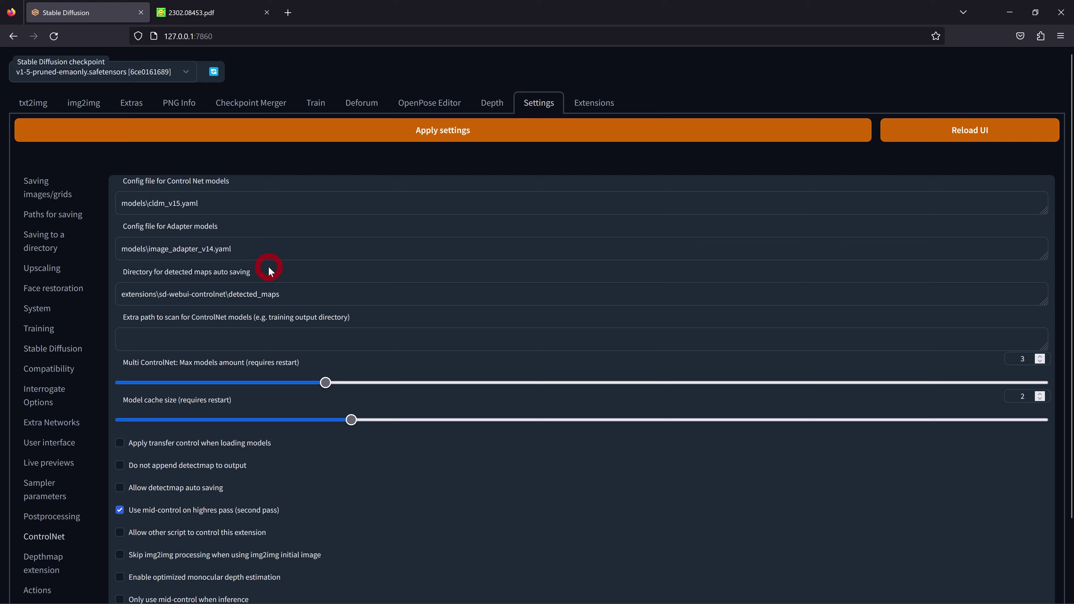
triple_click(141, 224)
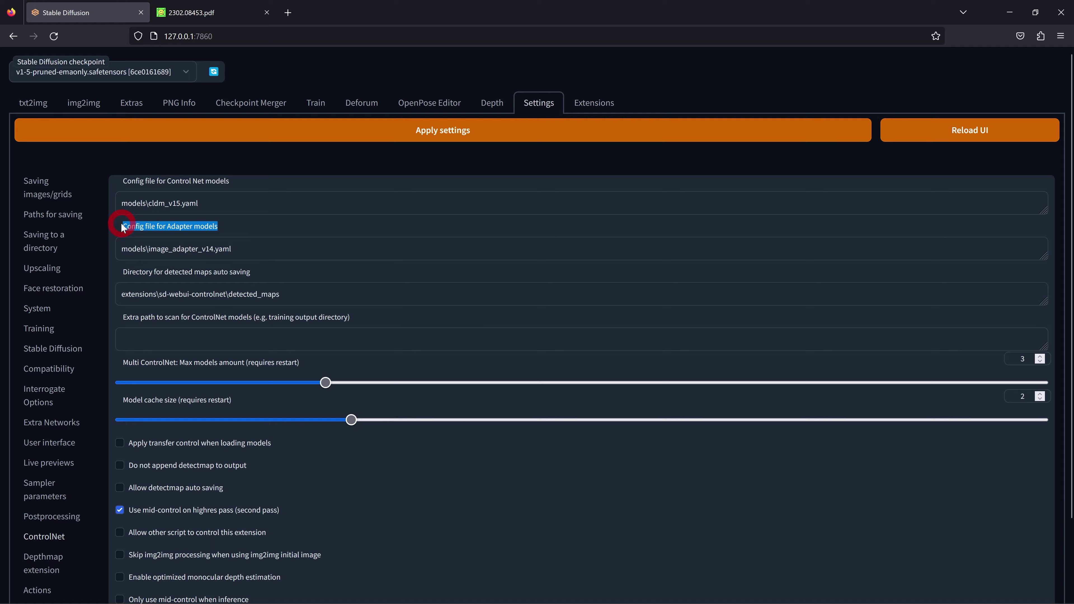
click(168, 248)
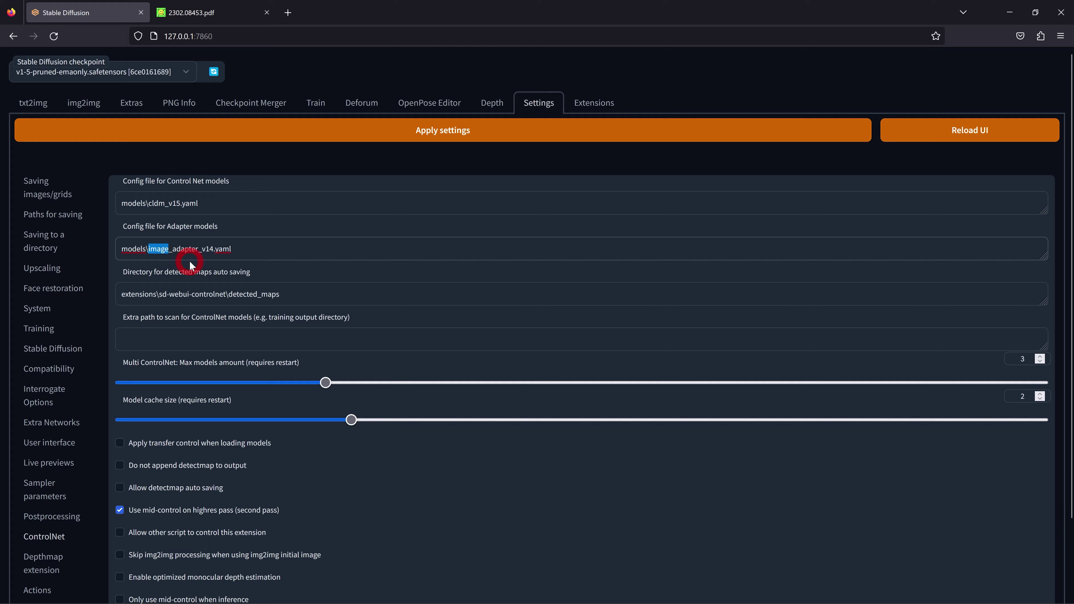
text(sketc)
text(h)
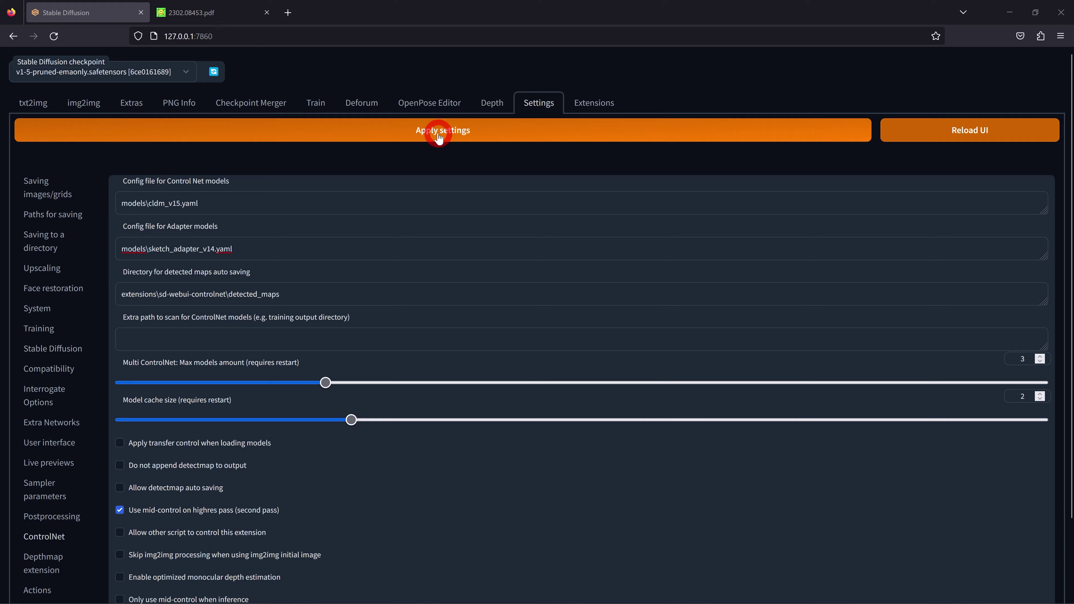
click(439, 138)
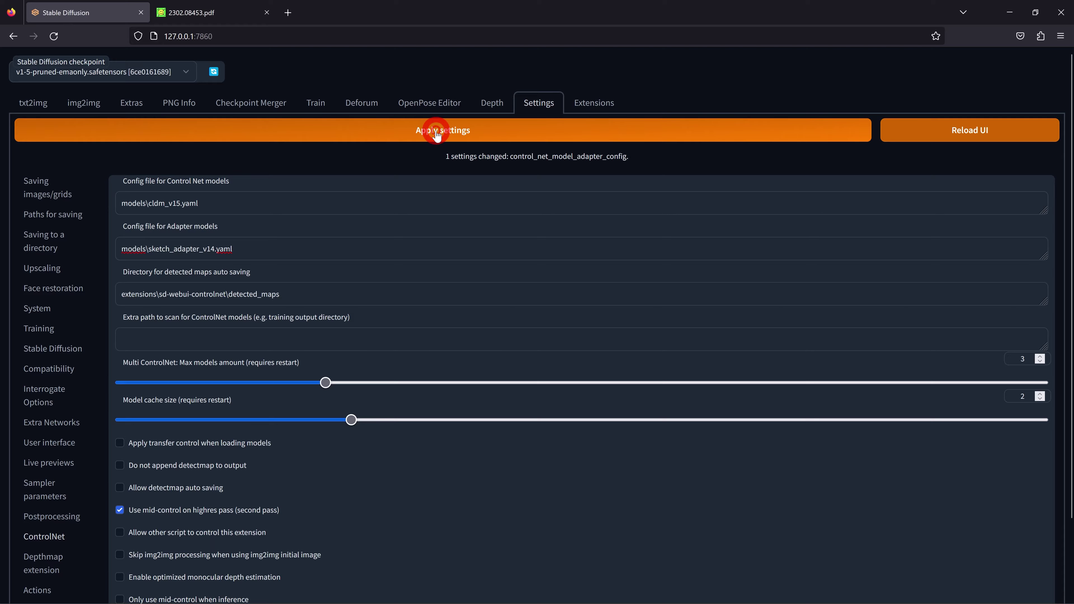
click(34, 104)
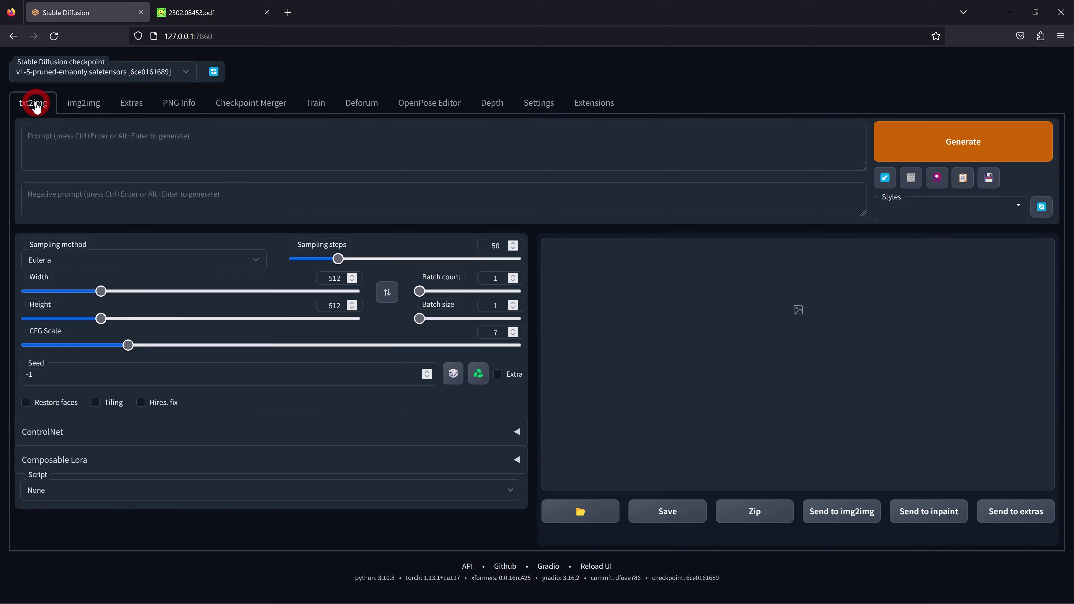
Step: Expand ControlNet and confirm the t2iadapter models appear in the Model list
click(68, 432)
click(511, 435)
scroll(349, 403, down, 6)
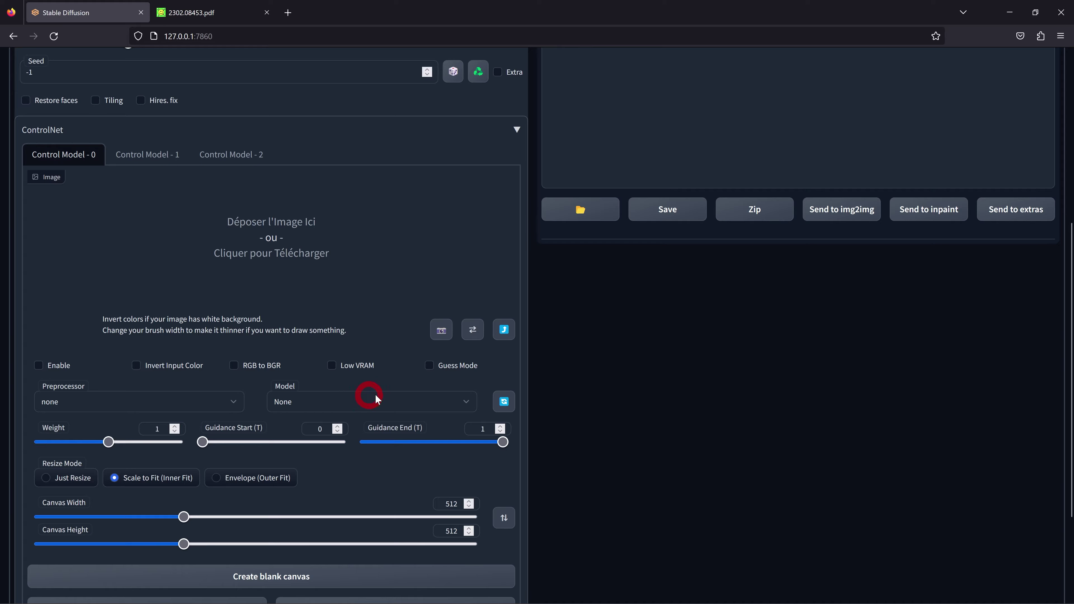
click(385, 402)
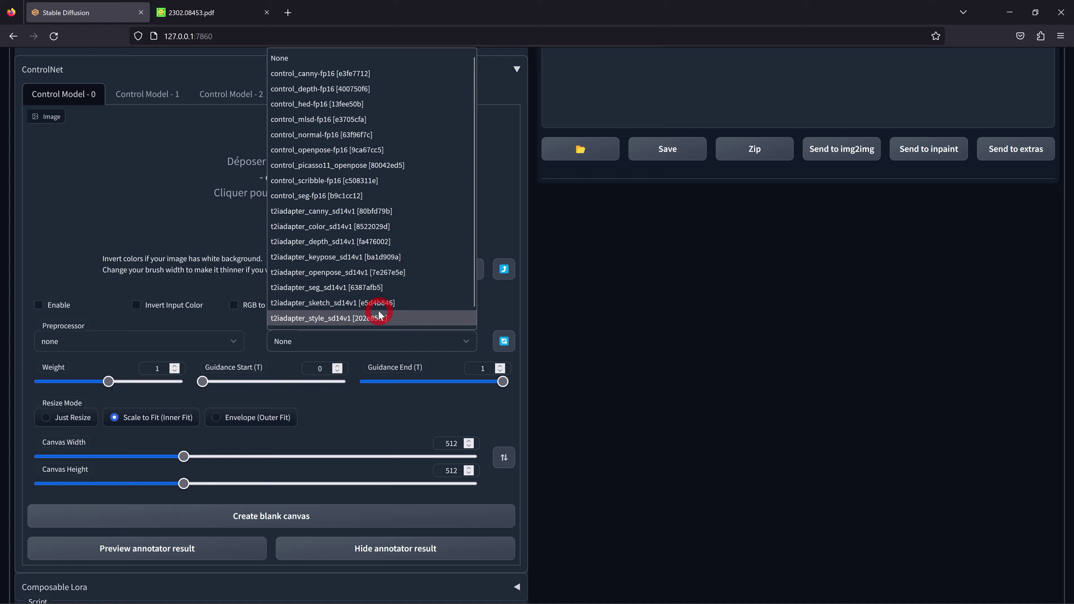
scroll(477, 269, up, 3)
scroll(496, 192, up, 5)
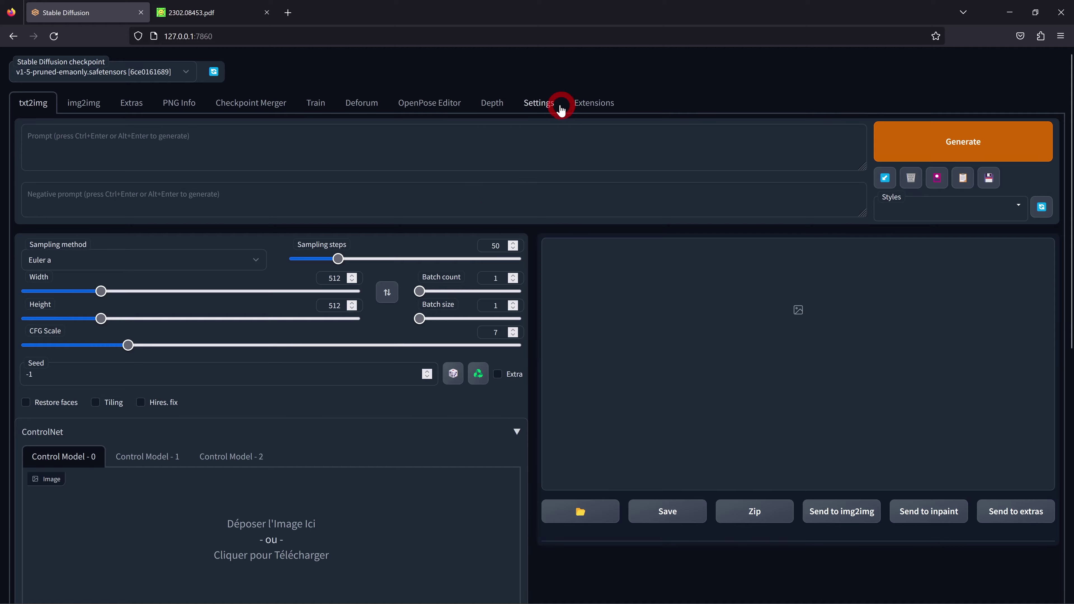
Step: Recheck that the adapter config setting reads sketch_adapter_v14.yaml
click(545, 104)
click(405, 227)
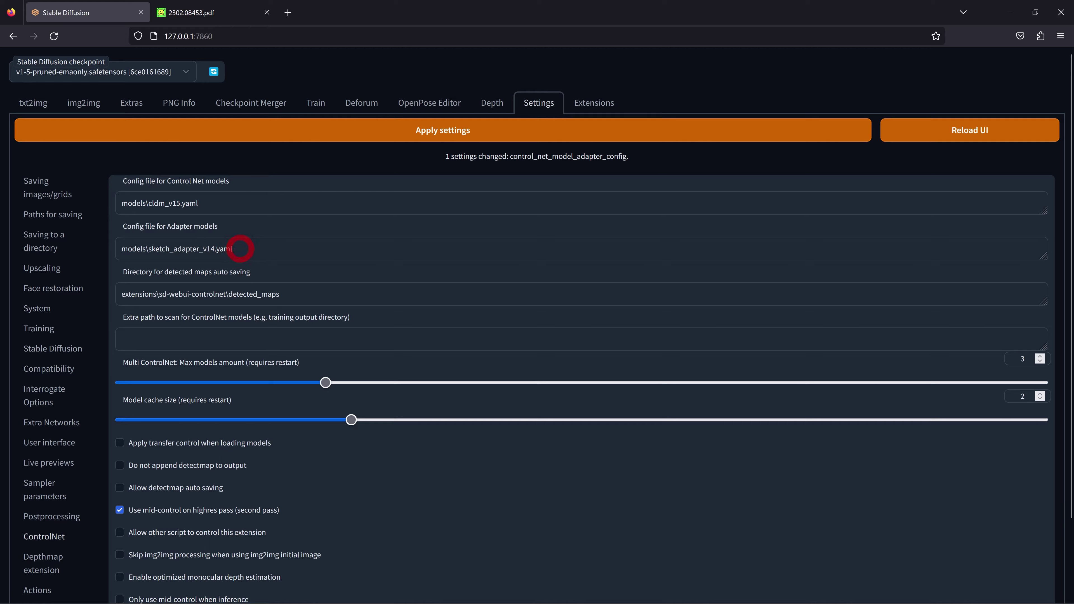
drag(240, 248, 148, 249)
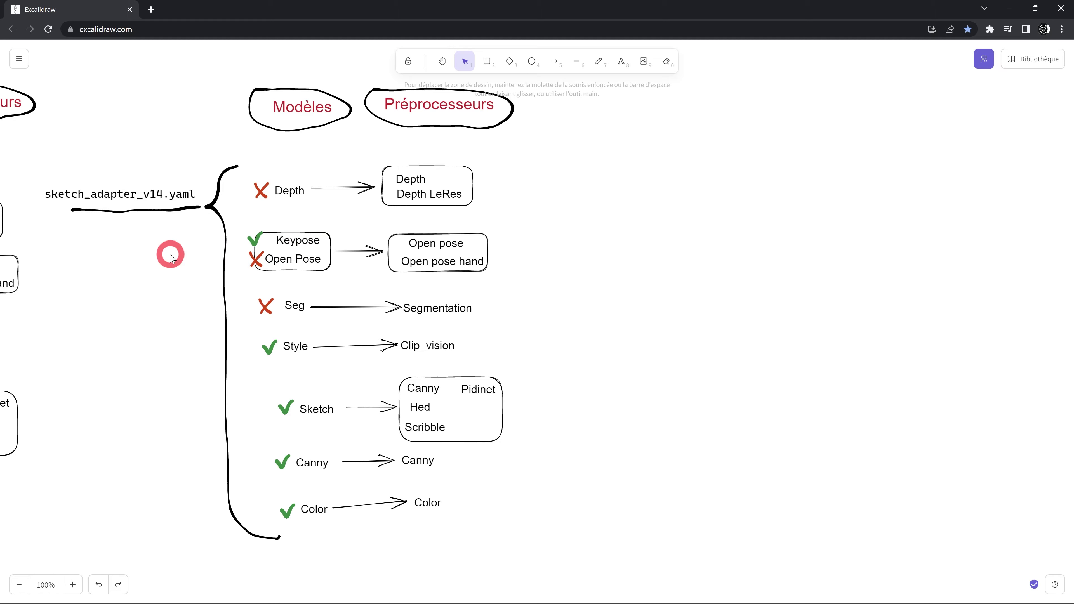
Step: Pan the Excalidraw canvas to compare the image_adapter_v14 and sketch_adapter_v14 model-support diagrams
scroll(168, 247, left, 10)
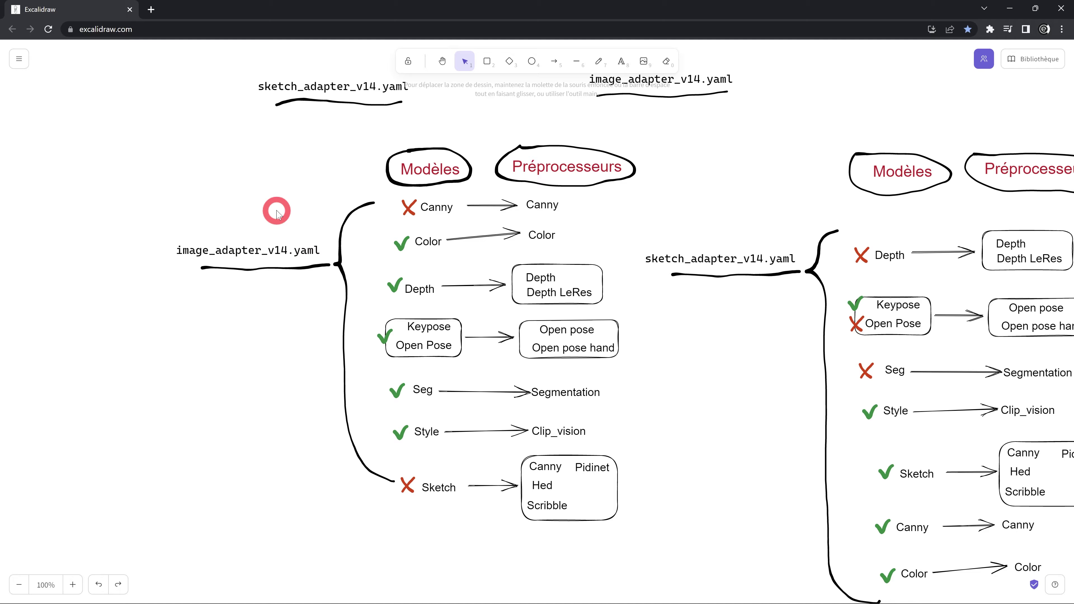
scroll(477, 446, right, 4)
scroll(384, 437, right, 1)
scroll(254, 445, right, 7)
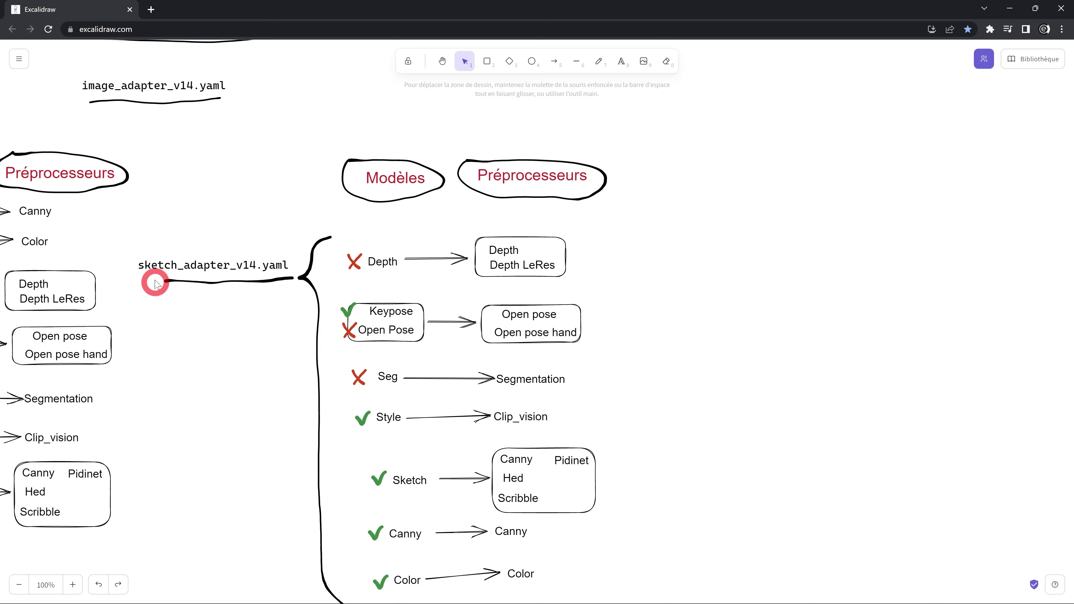
scroll(242, 312, down, 1)
scroll(229, 288, right, 1)
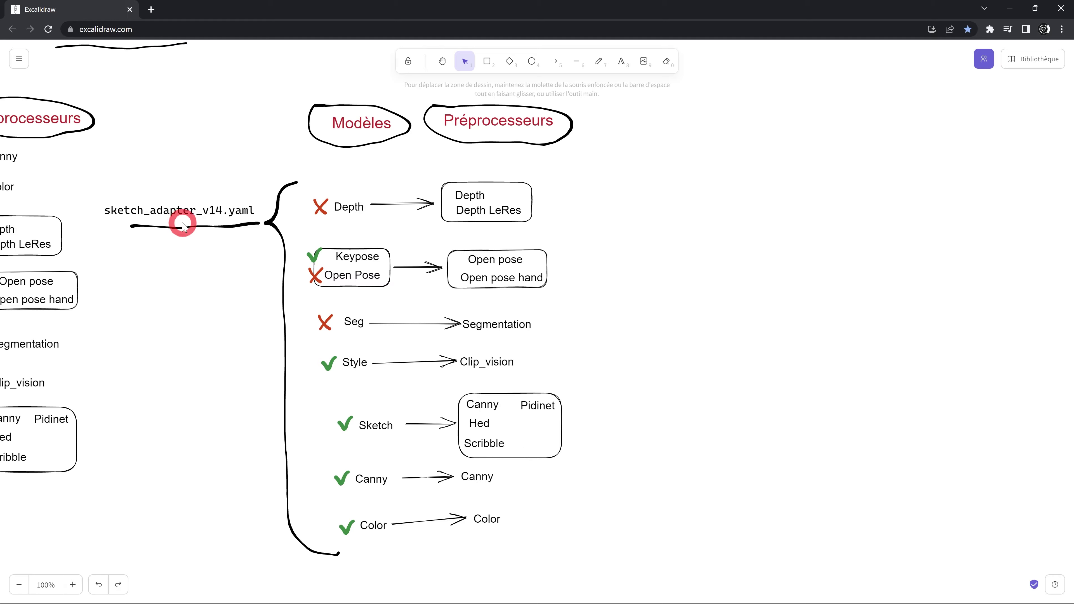
key(alt+Tab)
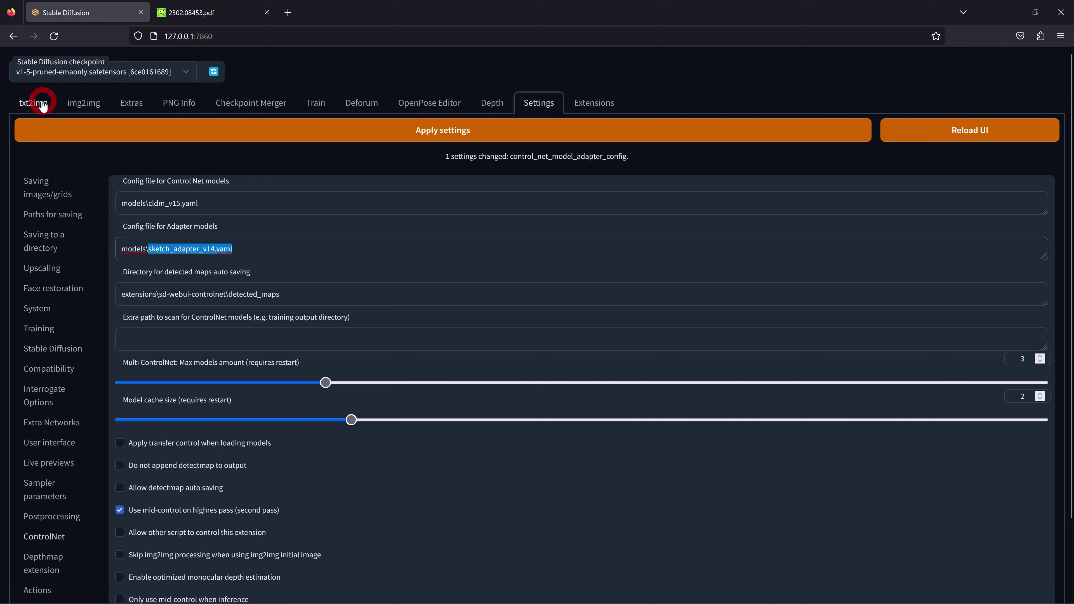
Step: Read the title and Figure 1 of the T2I-Adapter paper 2302.08453.pdf
click(42, 104)
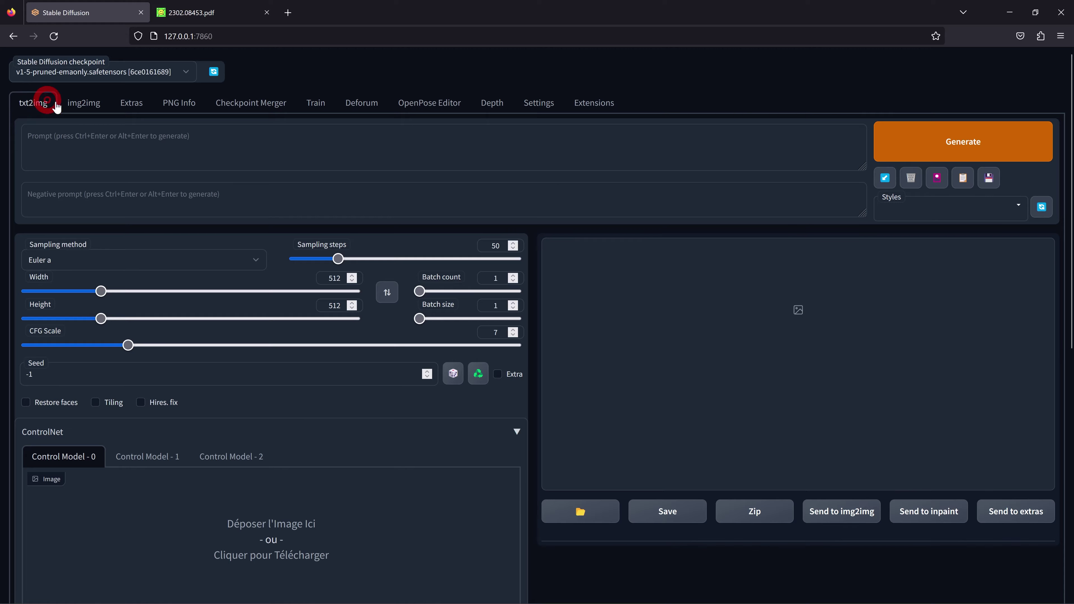
click(191, 14)
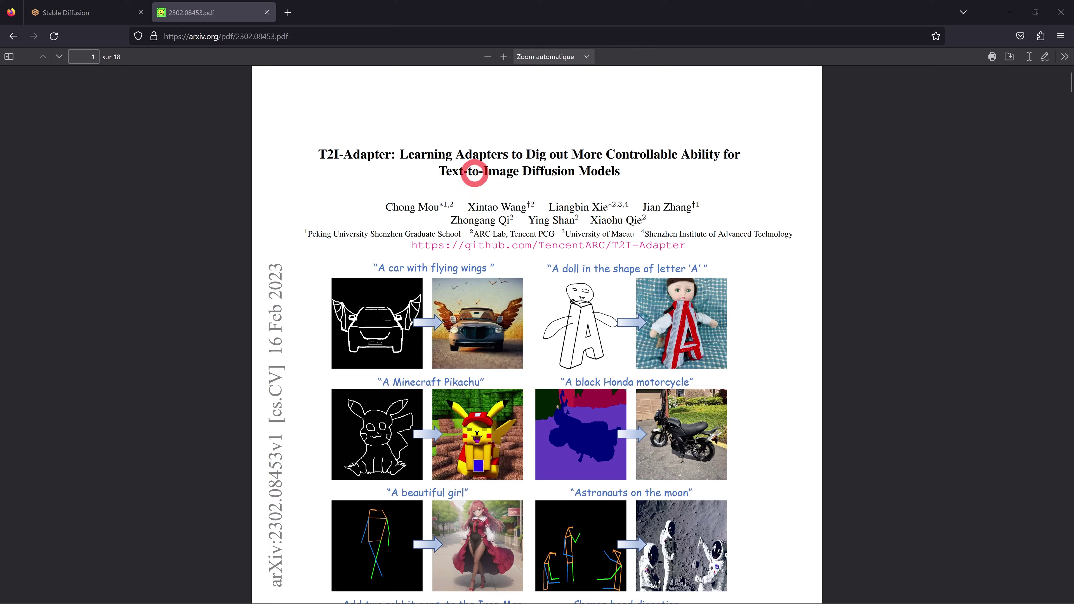
drag(592, 155, 679, 155)
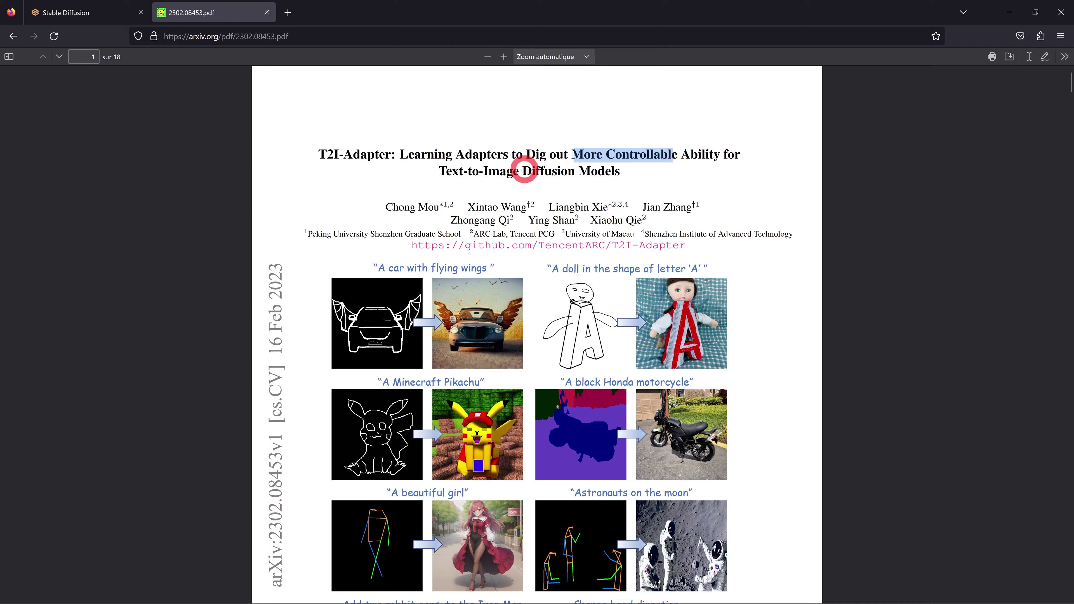
click(440, 171)
drag(441, 171, 580, 172)
scroll(550, 296, down, 5)
scroll(550, 296, down, 5)
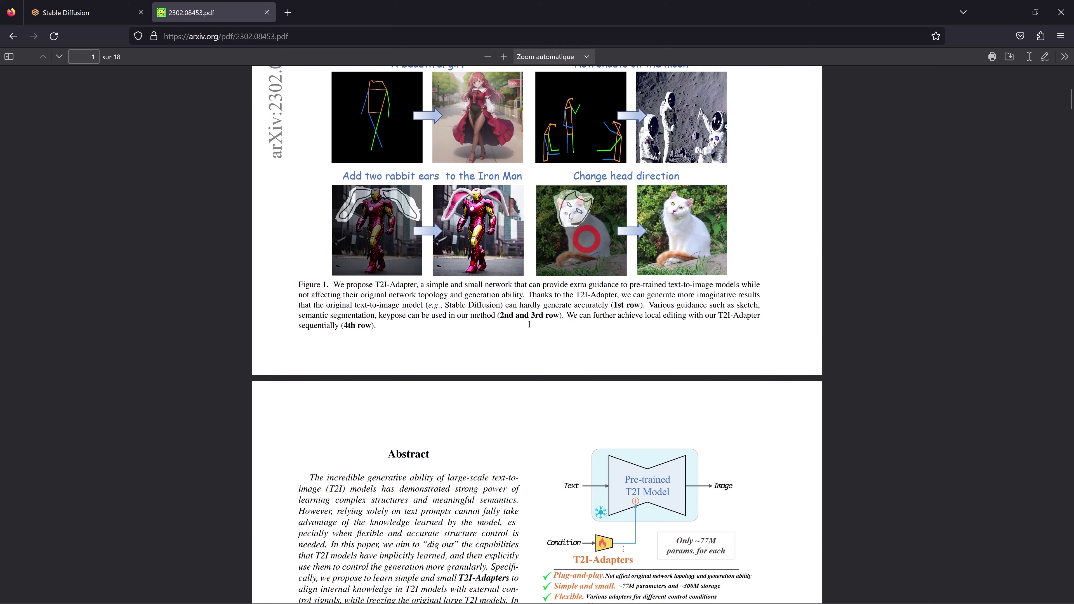
scroll(550, 296, up, 8)
click(84, 12)
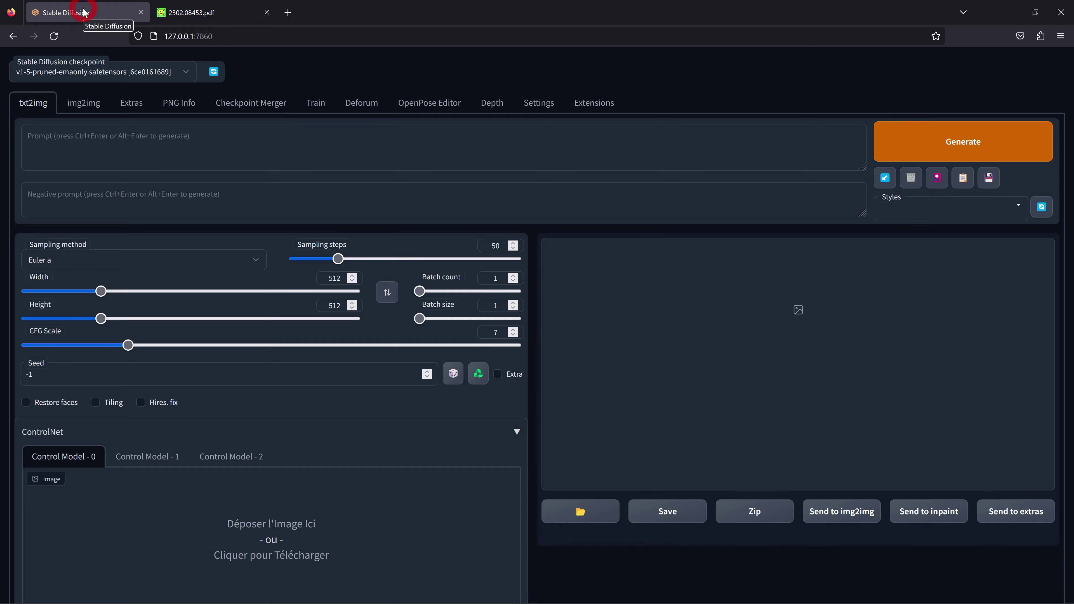
Step: Paste the prepared prompt for a flower bouquet in a glass vase on a wooden table
click(189, 113)
click(6, 72)
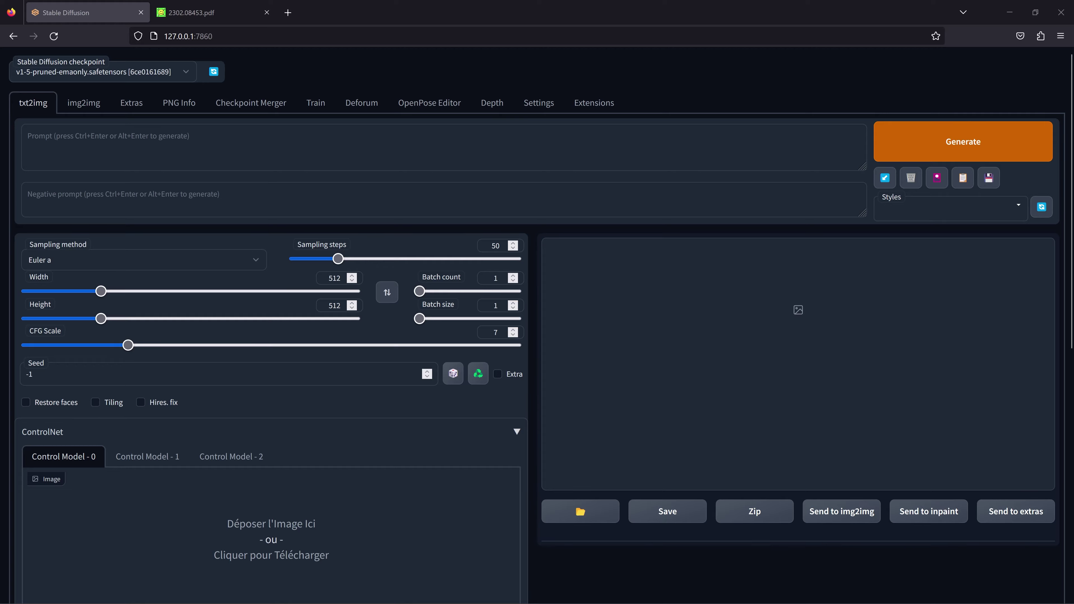
right_click(108, 149)
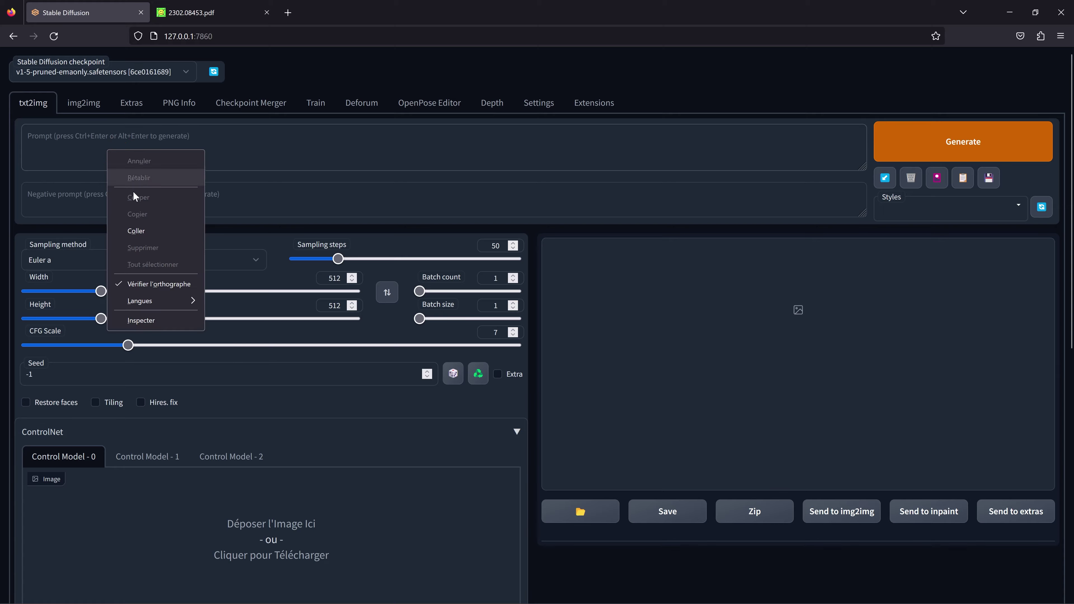
click(136, 231)
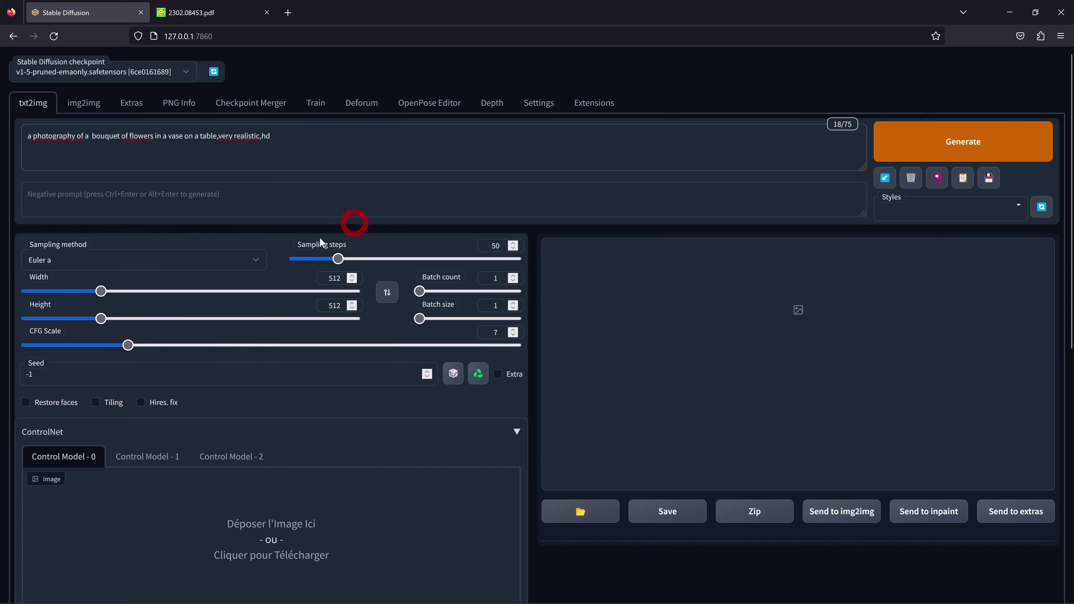
Step: Generate the 512x512 bouquet image at 50 steps and preview it full size
click(905, 141)
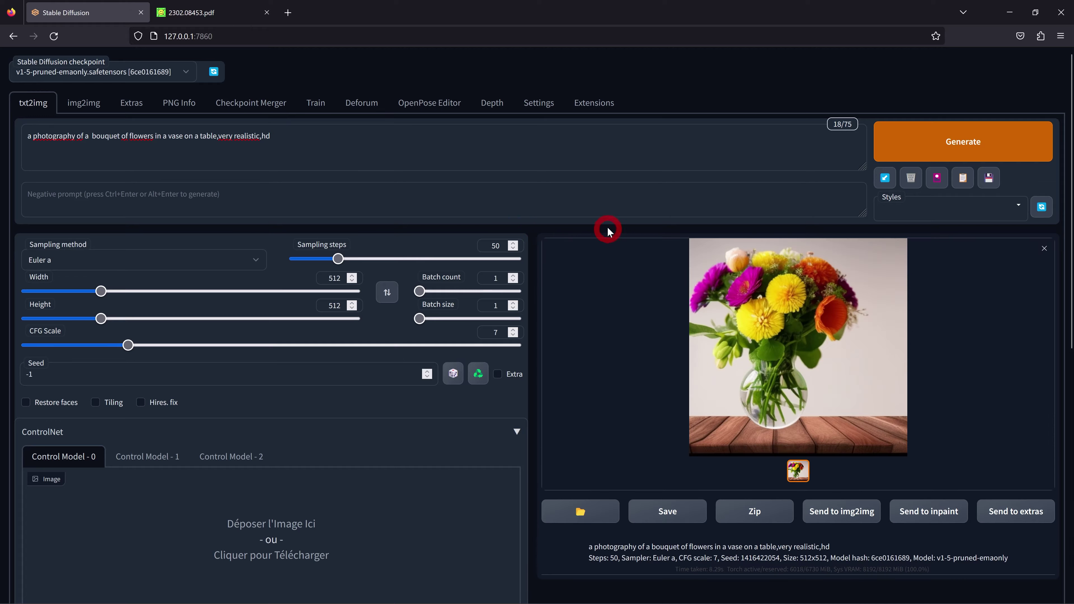
click(813, 330)
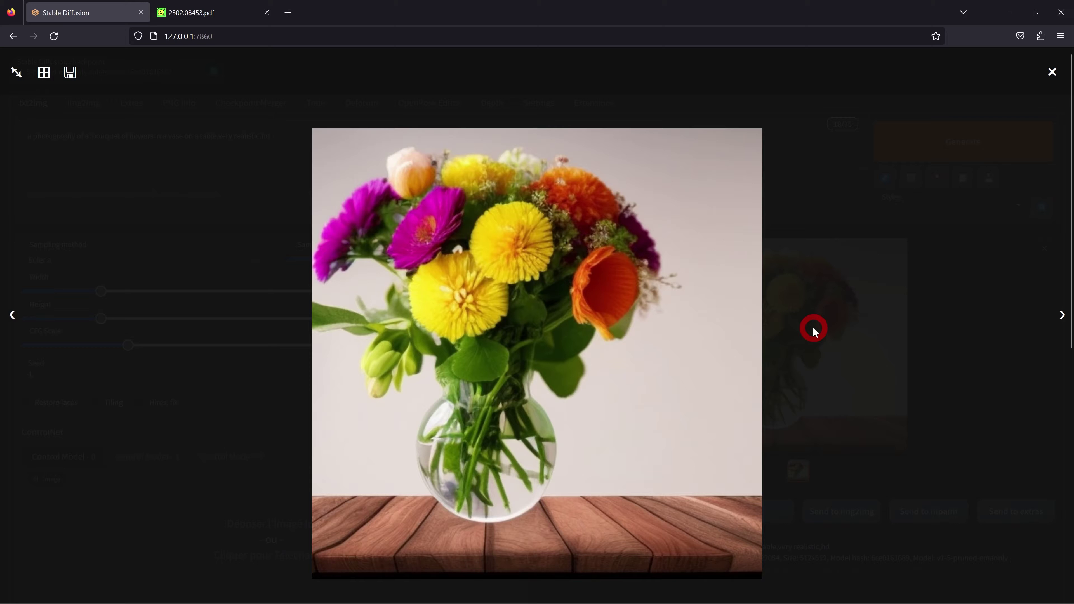
click(621, 297)
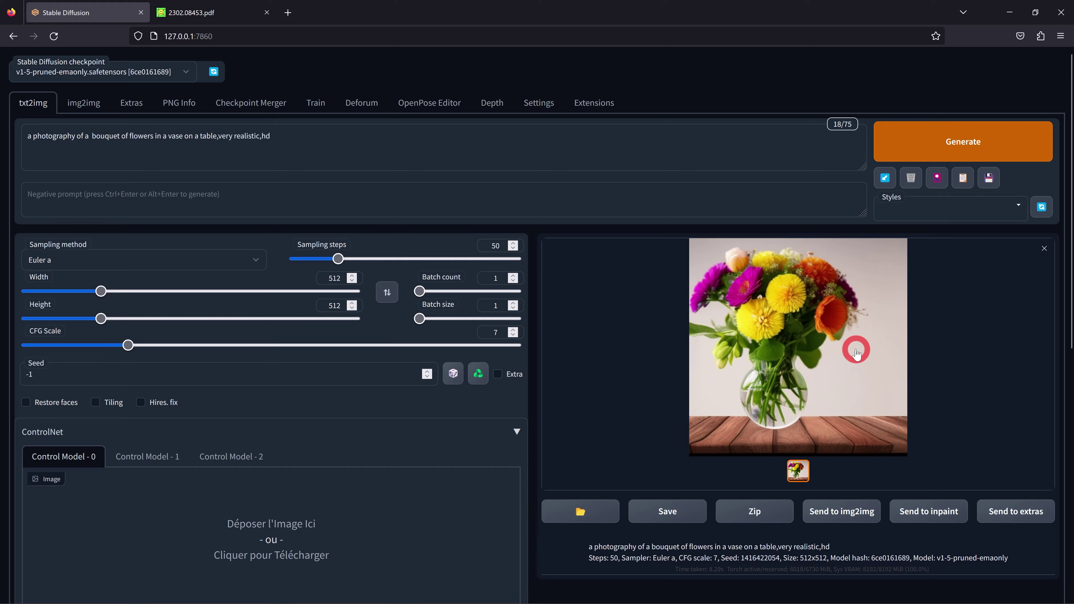
click(294, 152)
Step: Enable ControlNet with model t2iadapter_sketch_sd14v1 and the hed preprocessor
scroll(315, 161, down, 4)
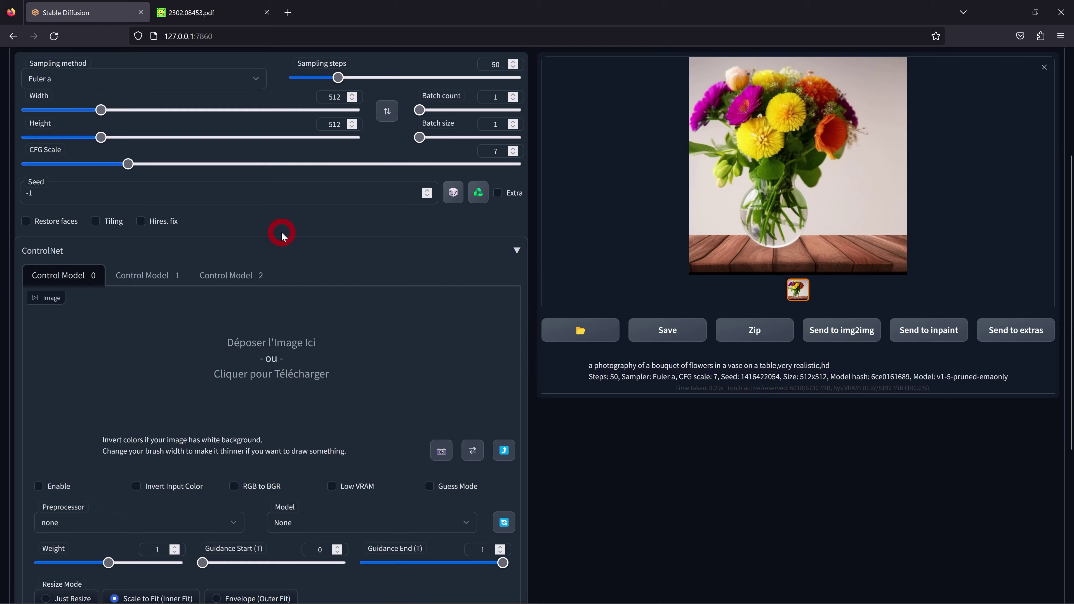
scroll(300, 343, down, 3)
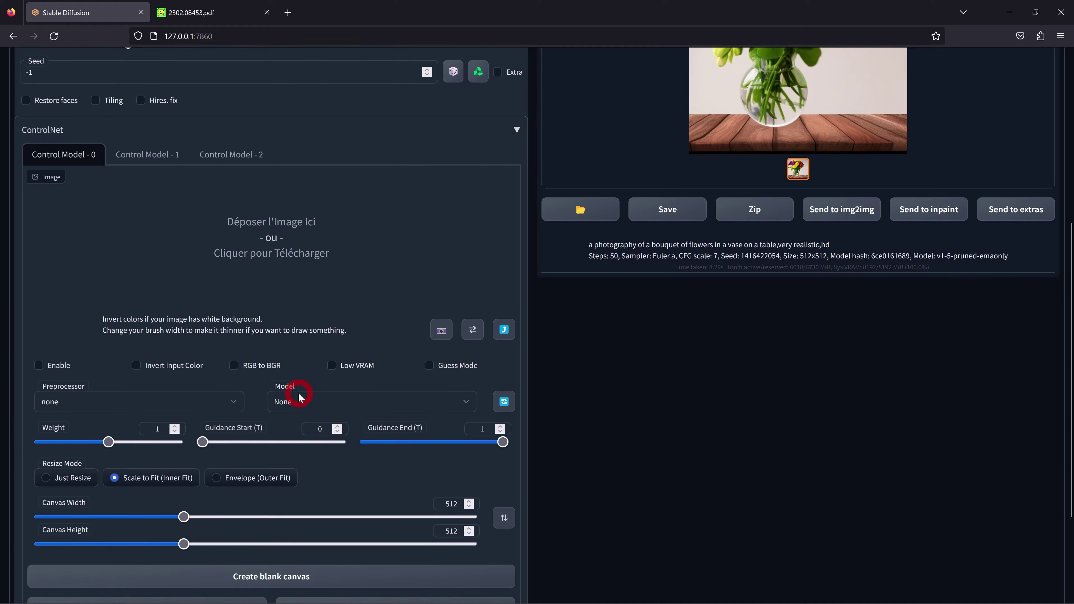
click(306, 404)
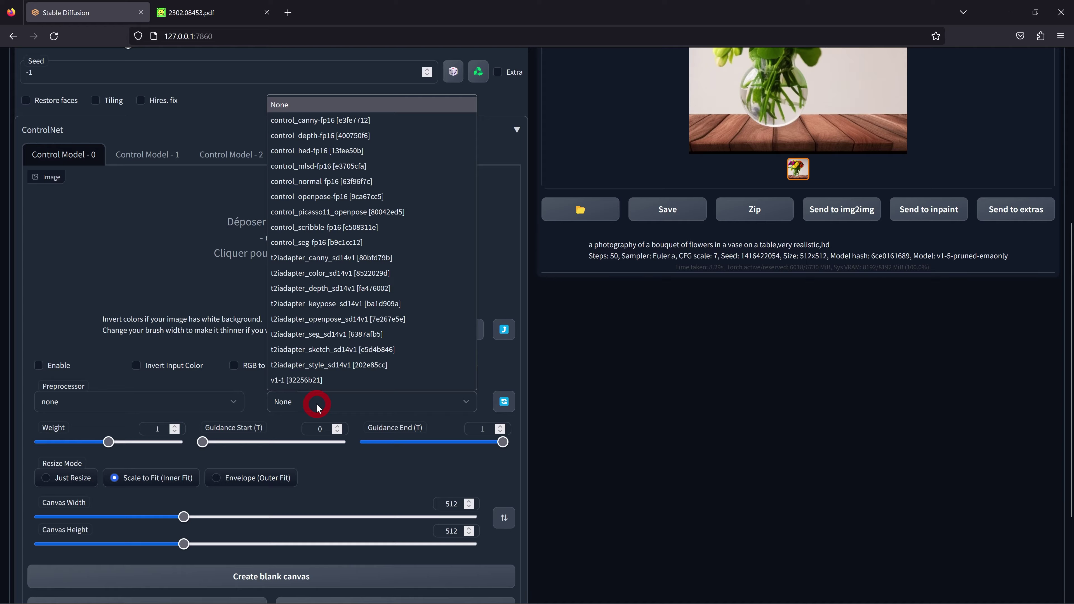
click(346, 351)
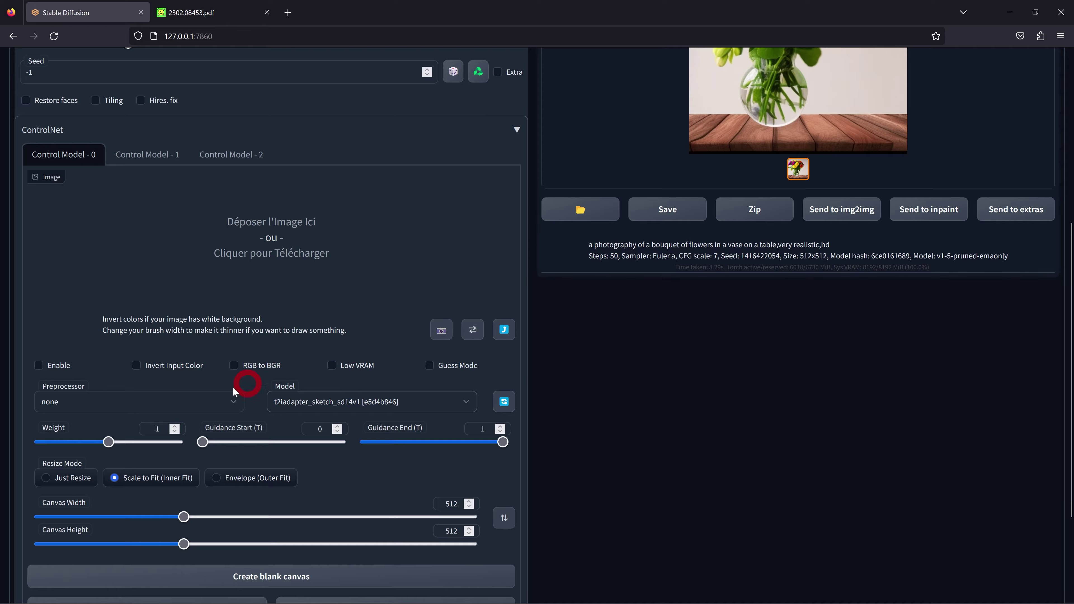
click(211, 402)
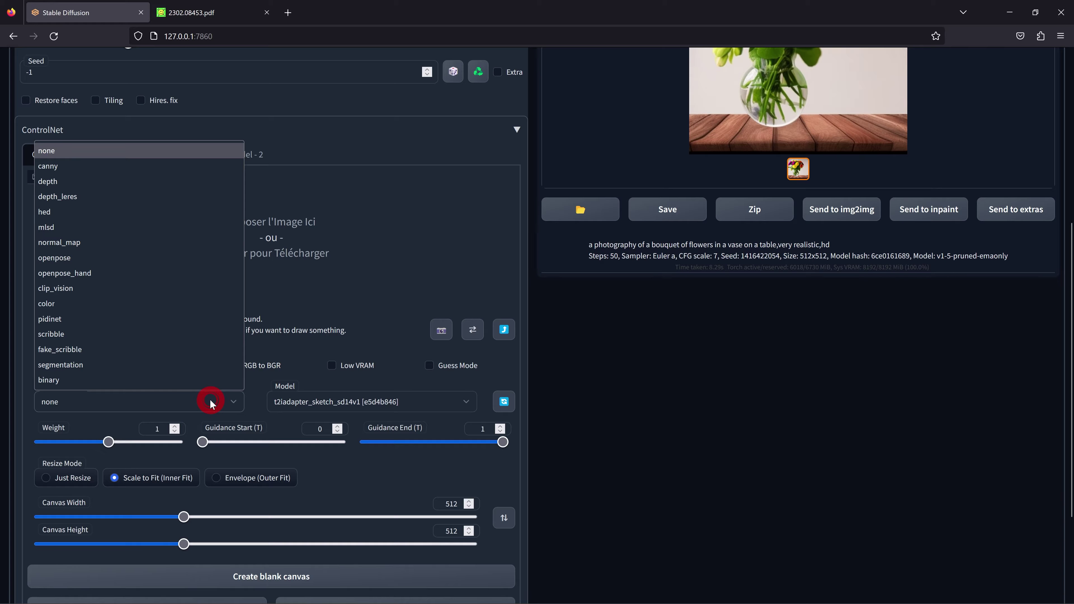
click(64, 213)
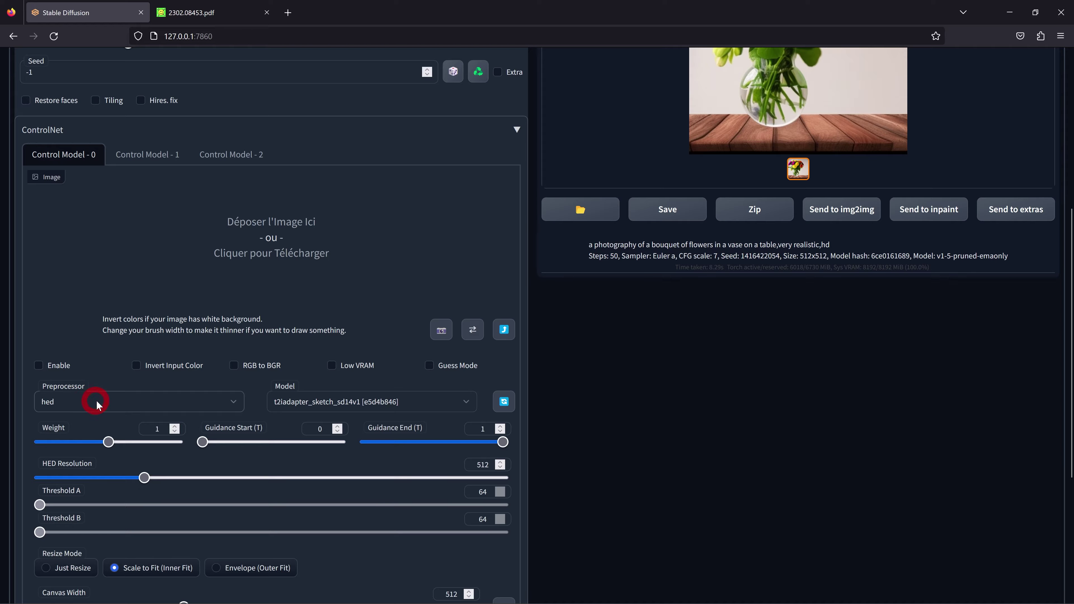
click(38, 365)
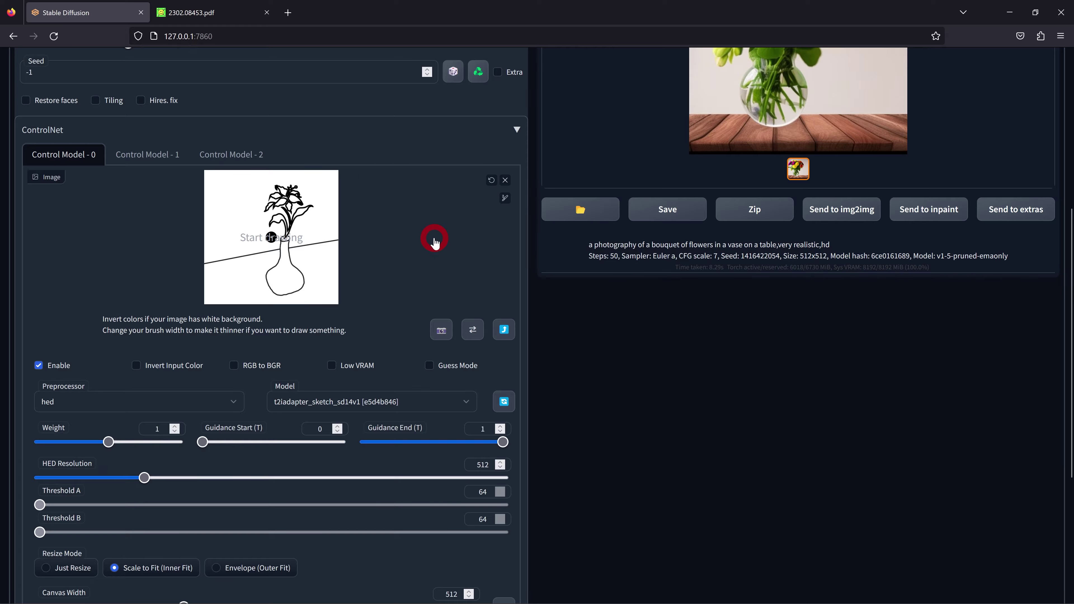
Step: Preview the sketch-guided result of flowers in a white vase full size
scroll(431, 240, up, 2)
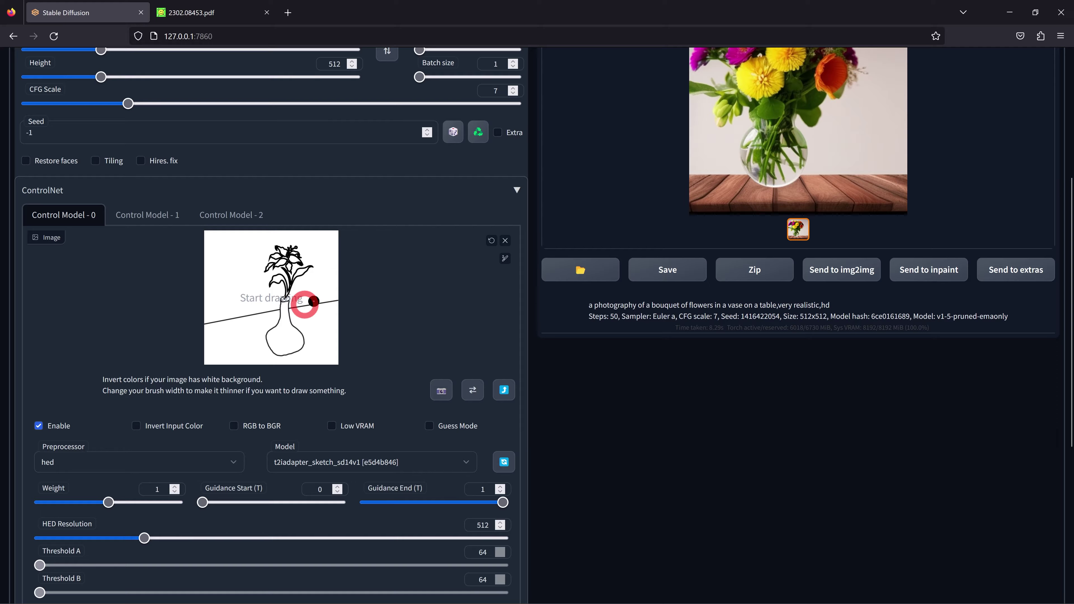
scroll(396, 292, up, 4)
click(824, 315)
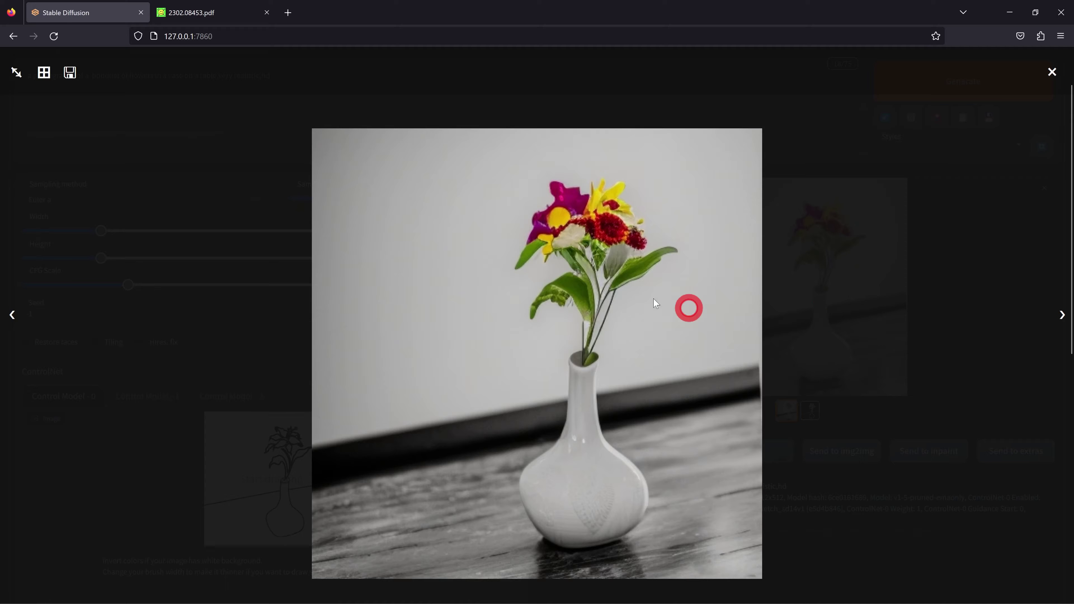
click(541, 328)
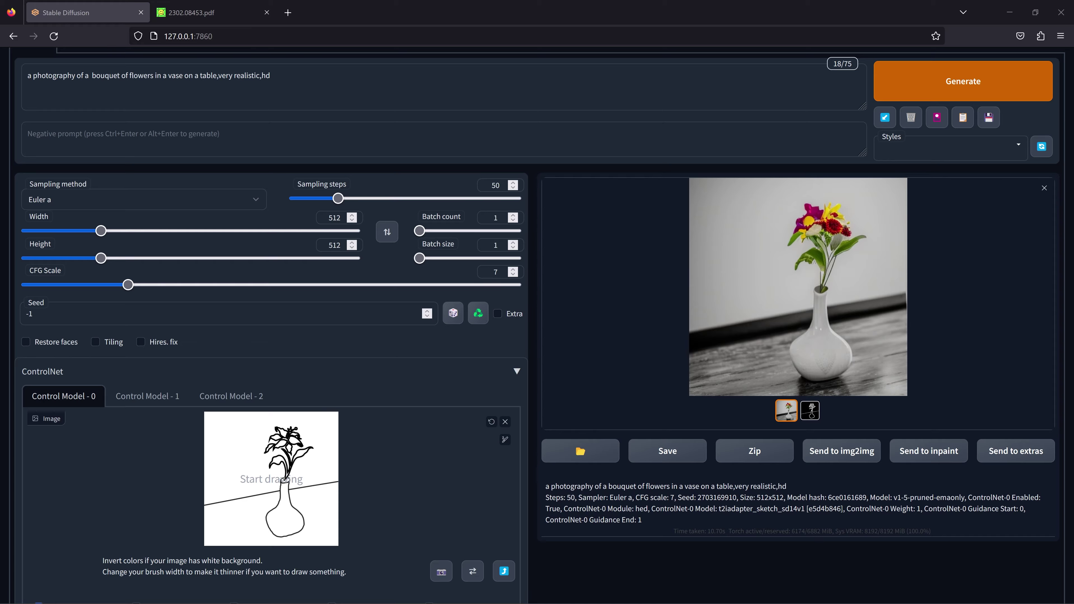
Step: Change the prompt to 'a banana and and apple on a plate', generate, and preview the result
click(145, 90)
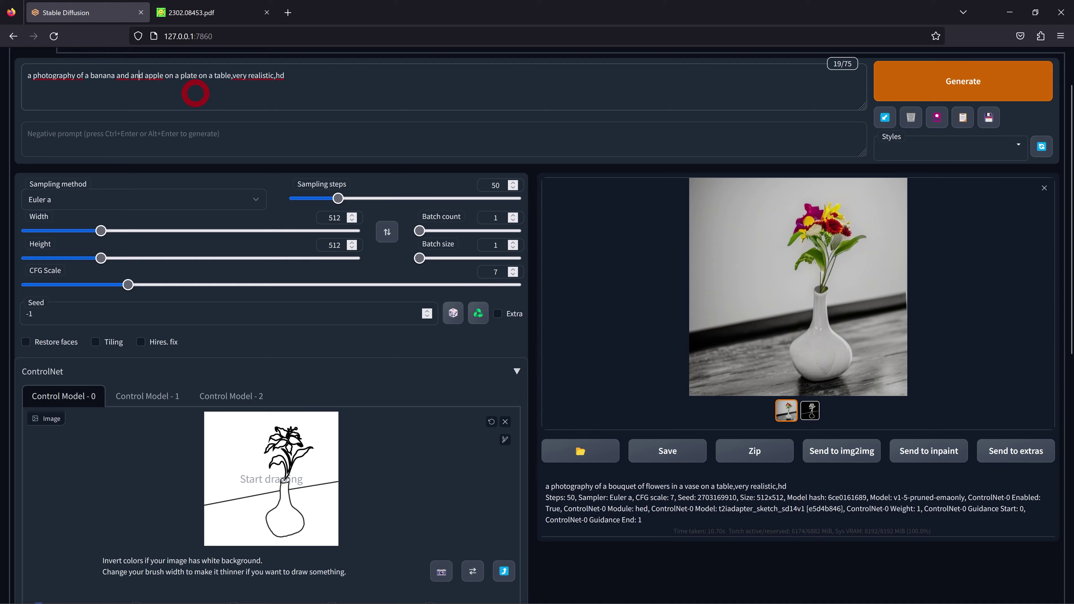
scroll(159, 189, down, 4)
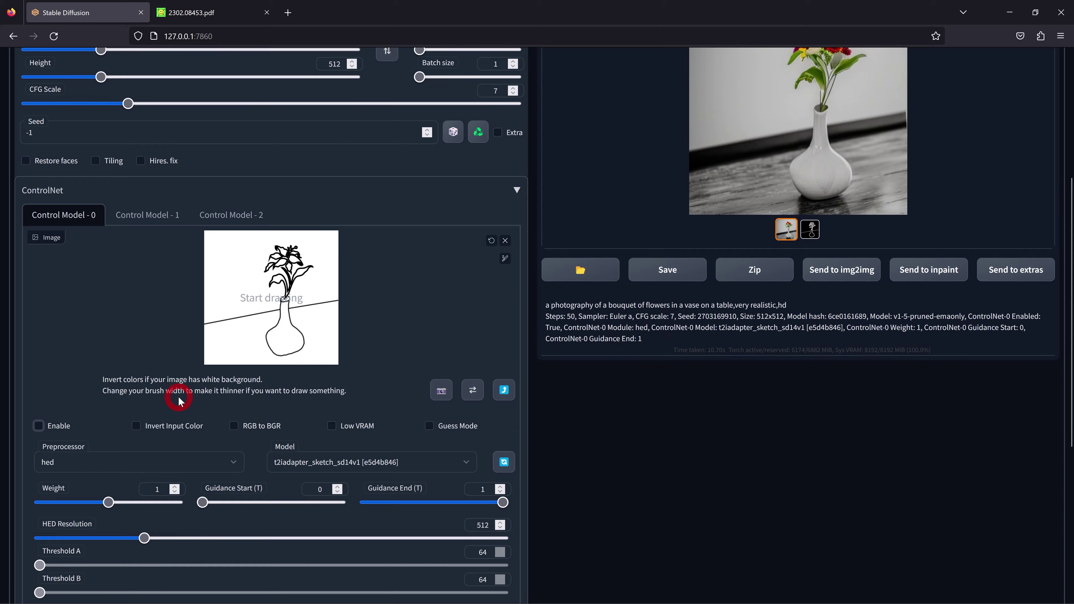
scroll(186, 381, up, 5)
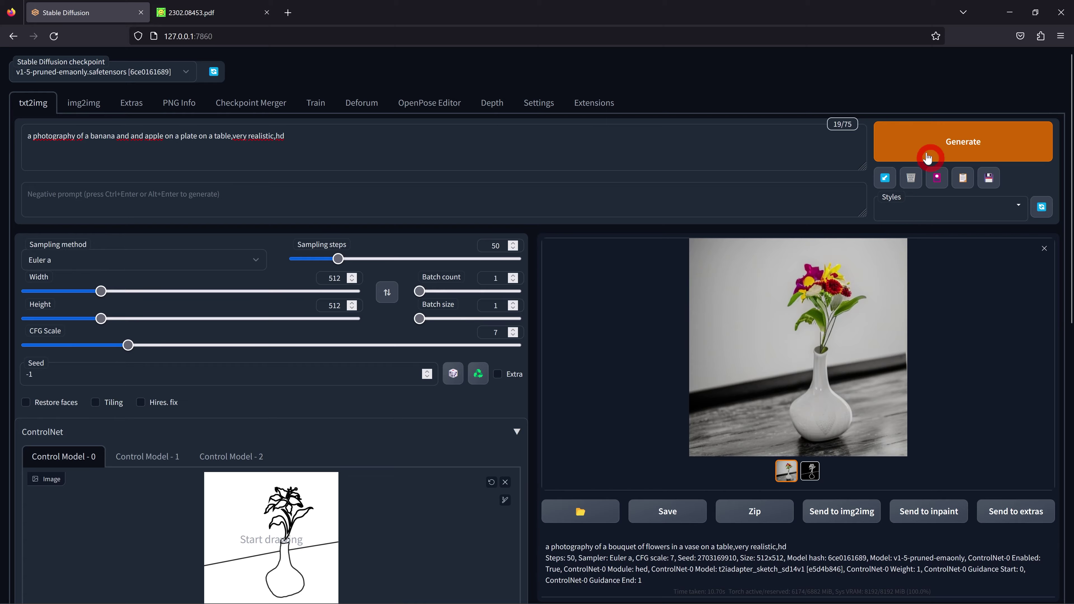
click(928, 158)
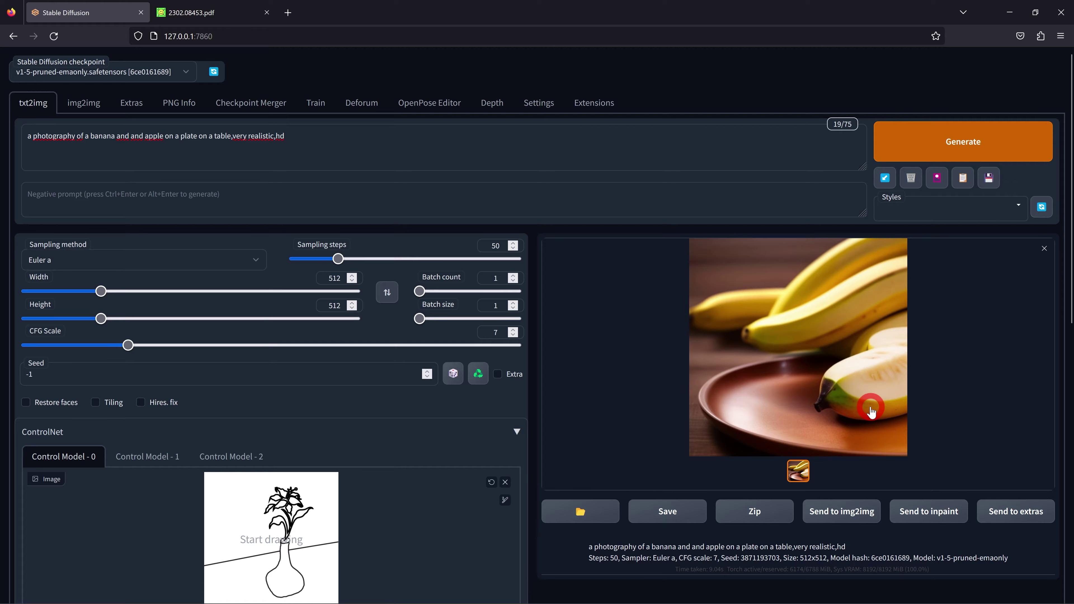
click(823, 353)
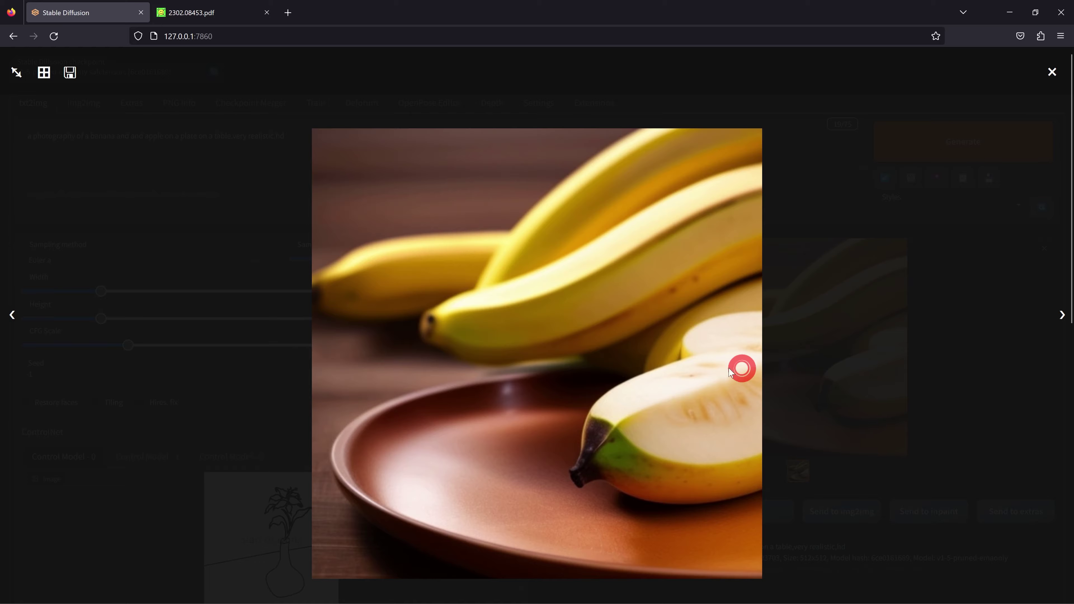
click(582, 336)
scroll(267, 358, down, 2)
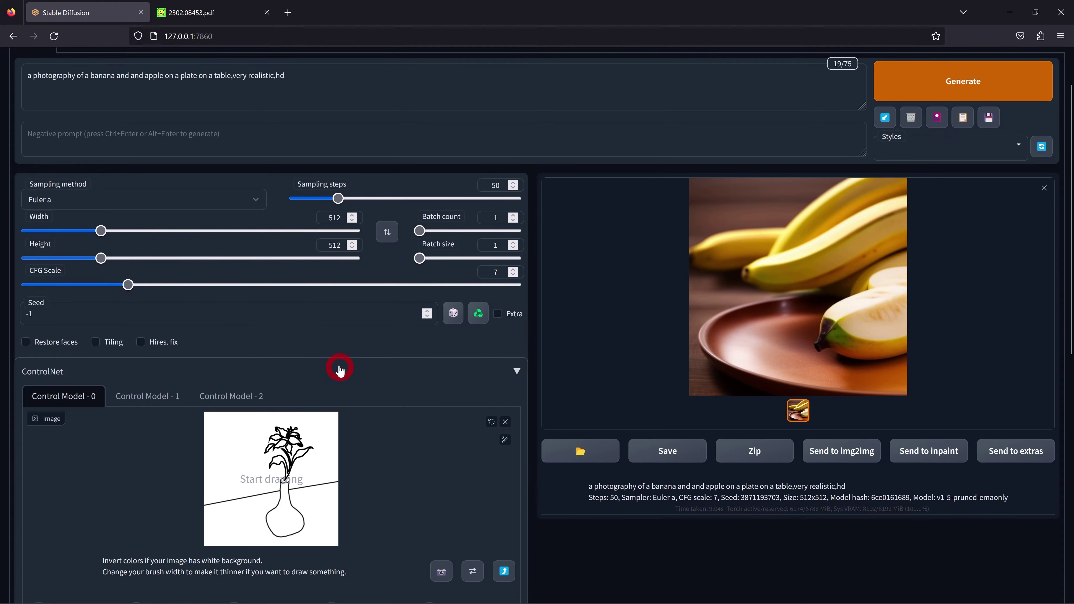
scroll(340, 371, down, 2)
Step: Replace the vase sketch with the banana-and-apple sketch as the ControlNet image
click(506, 362)
click(282, 406)
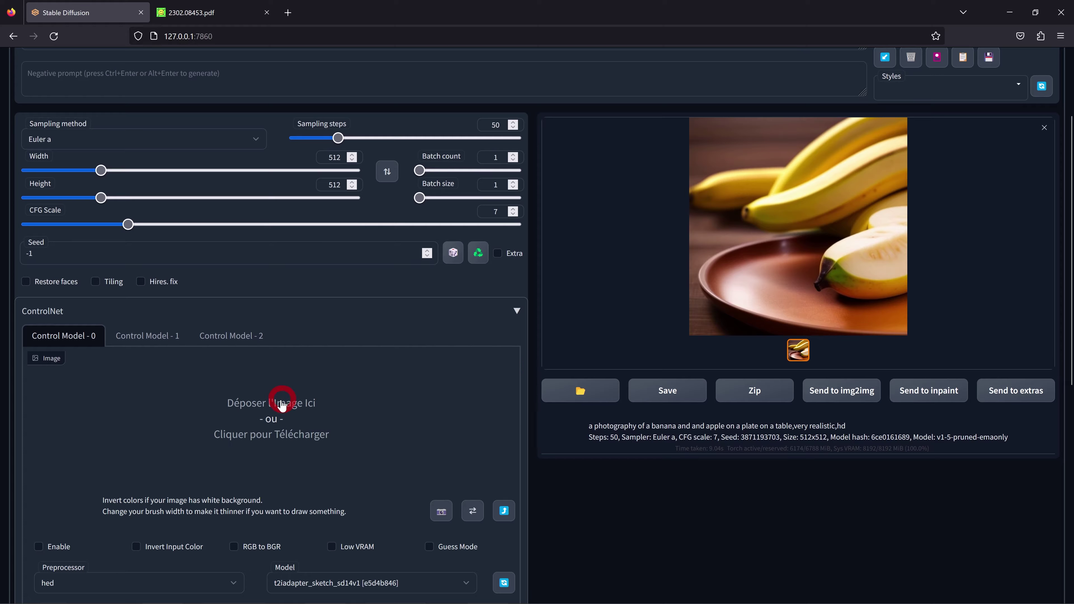
scroll(432, 407, down, 1)
scroll(432, 406, down, 1)
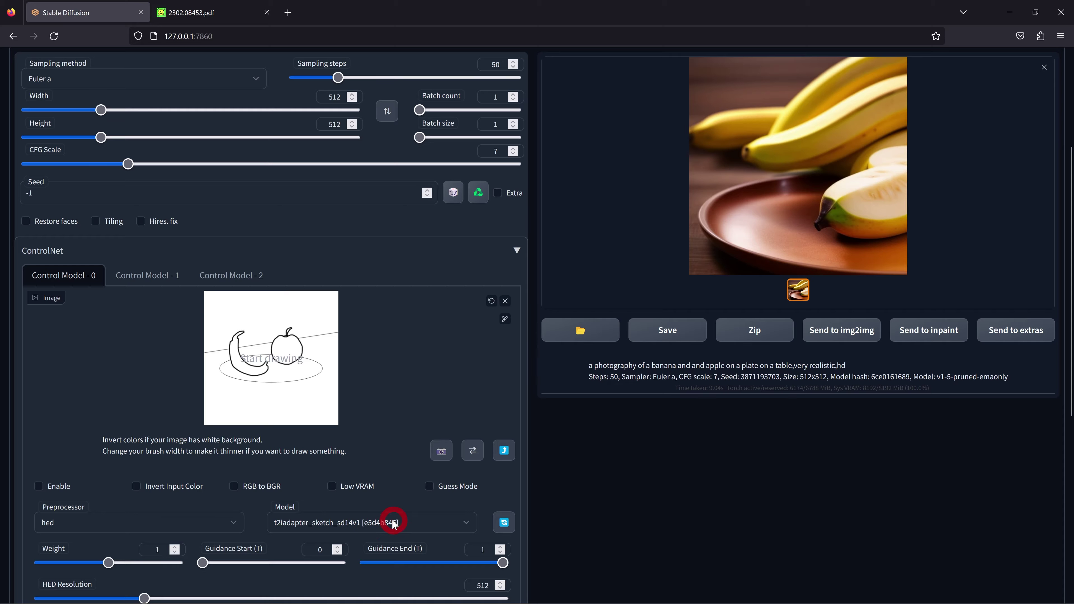
Step: Set the preprocessor to pidinet, enable ControlNet, and generate the banana-and-apple image
click(383, 525)
click(383, 524)
scroll(360, 487, down, 2)
click(95, 461)
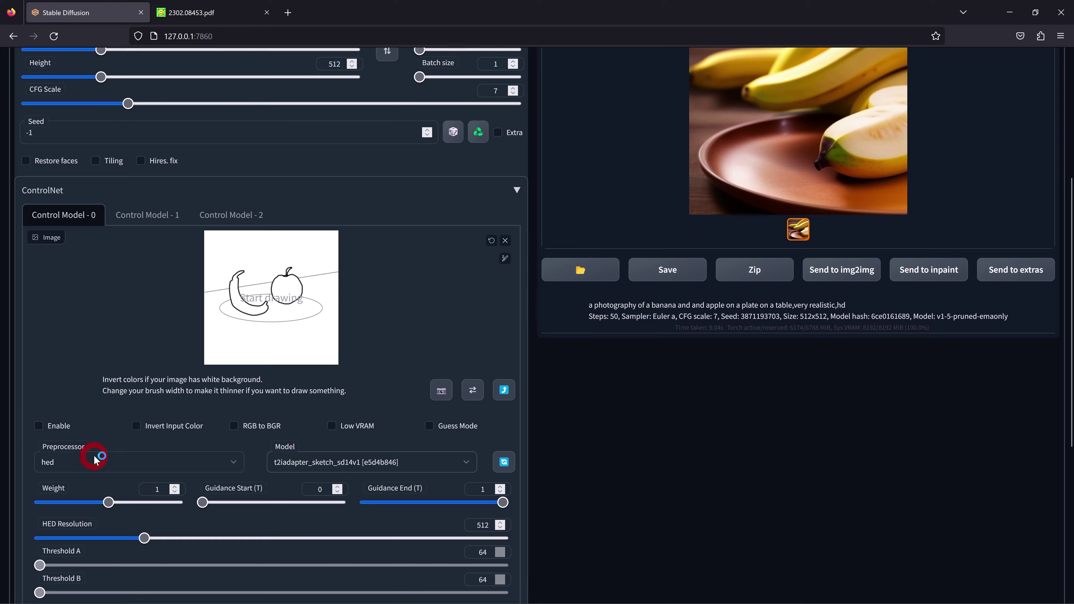
click(99, 466)
click(101, 466)
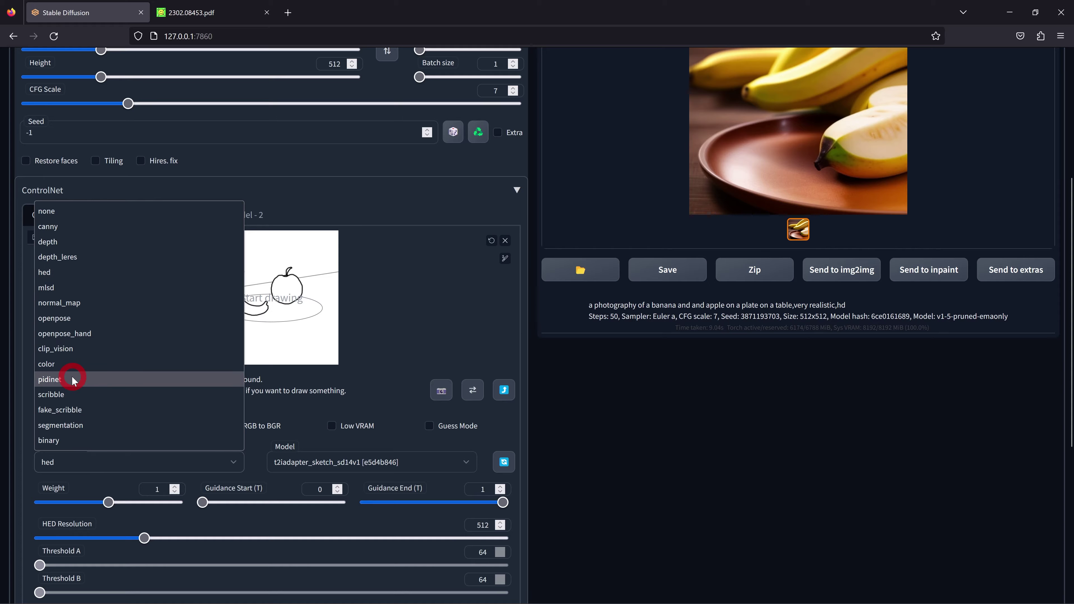
click(50, 379)
click(59, 426)
scroll(70, 423, up, 1)
scroll(70, 432, up, 5)
click(907, 138)
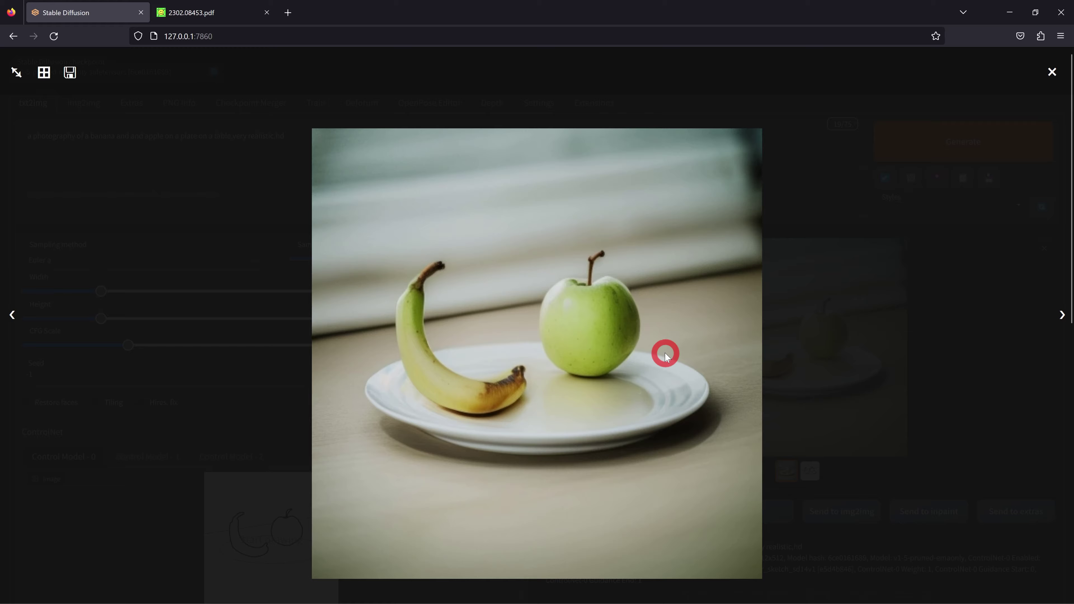
Step: Switch the ControlNet model to control_hed-fp16
click(670, 349)
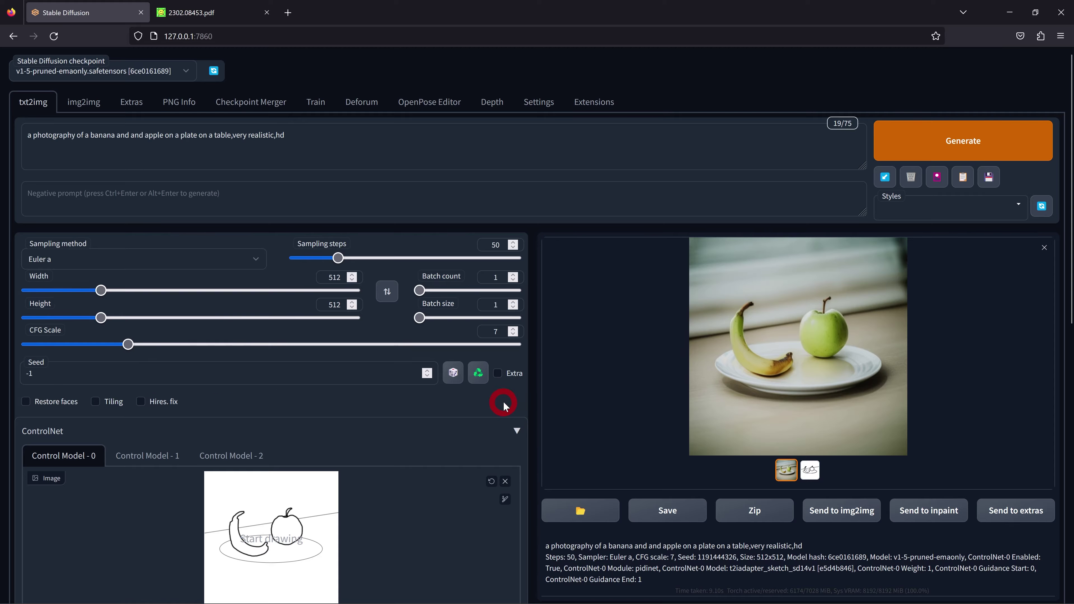
scroll(503, 402, down, 1)
scroll(315, 394, down, 2)
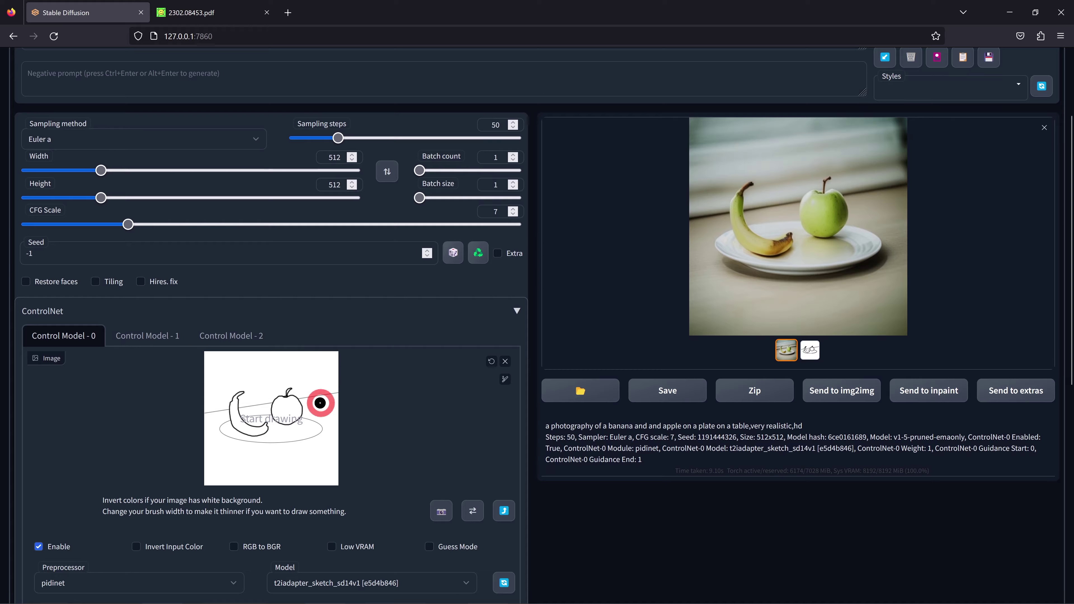
scroll(315, 376, down, 2)
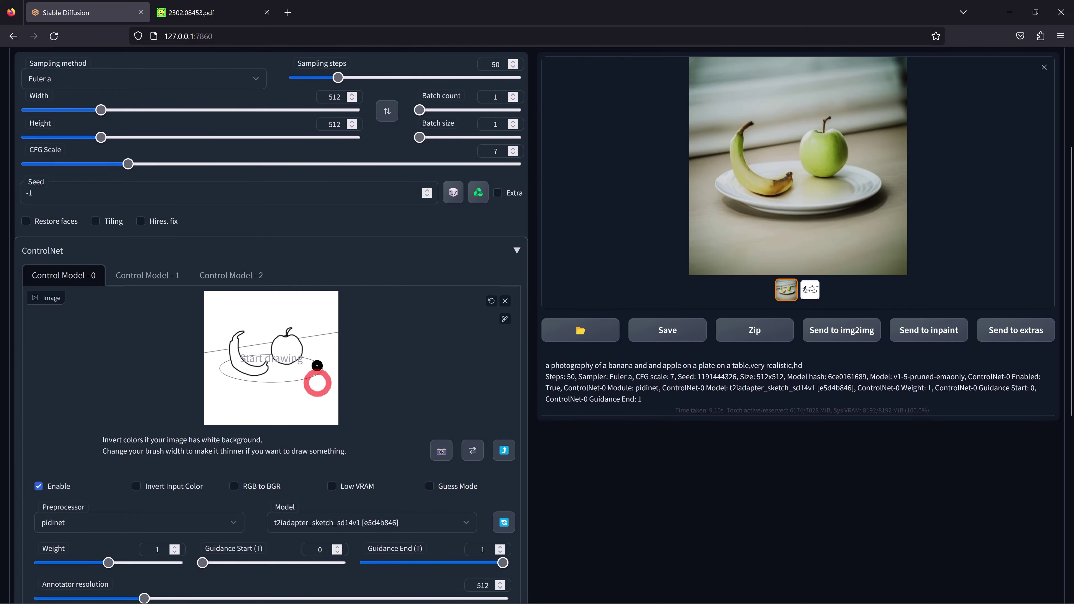
scroll(304, 443, down, 2)
click(372, 462)
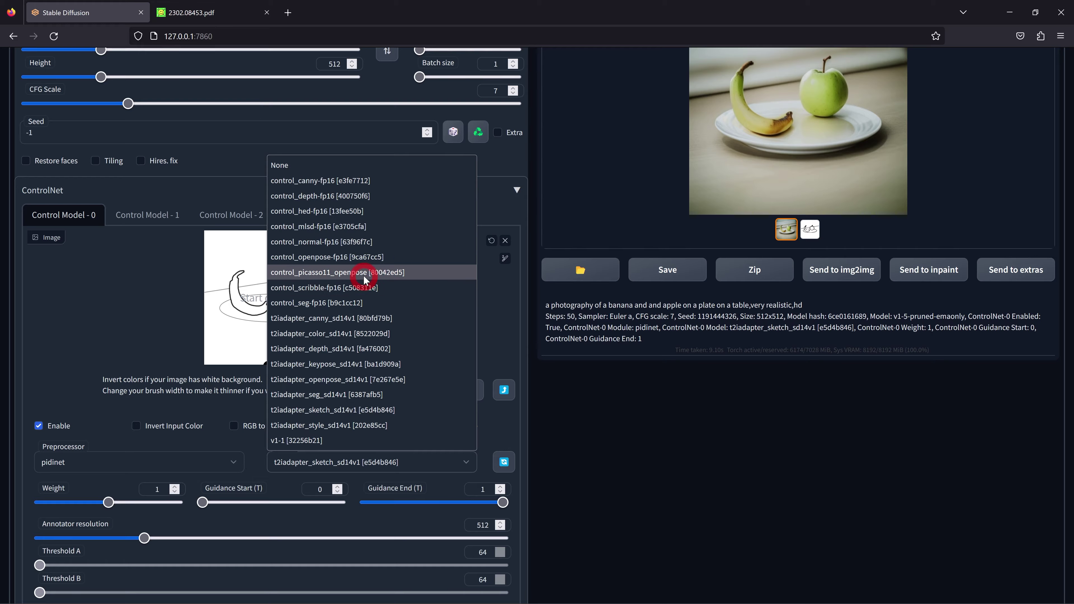
click(348, 211)
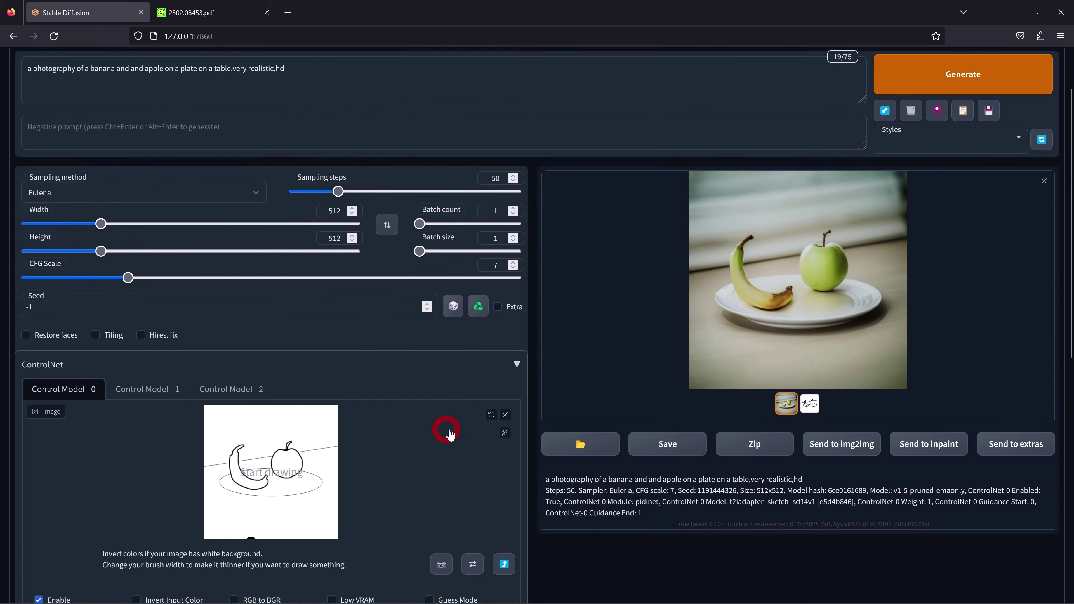
Step: Generate the sketch-guided banana and red apple image and view it full size
scroll(444, 432, up, 5)
scroll(564, 379, up, 3)
click(922, 162)
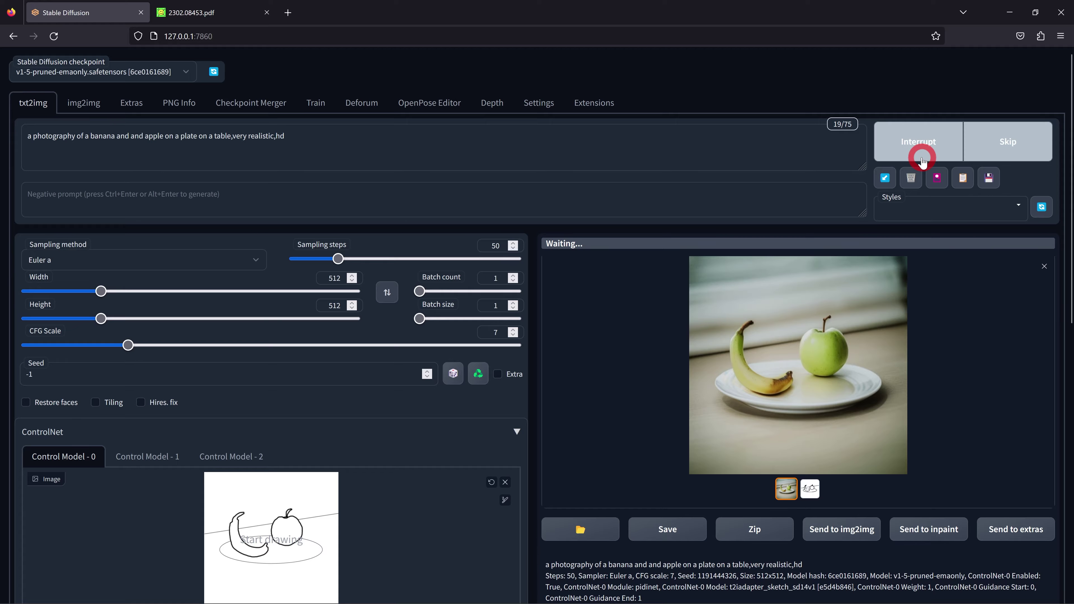
click(766, 322)
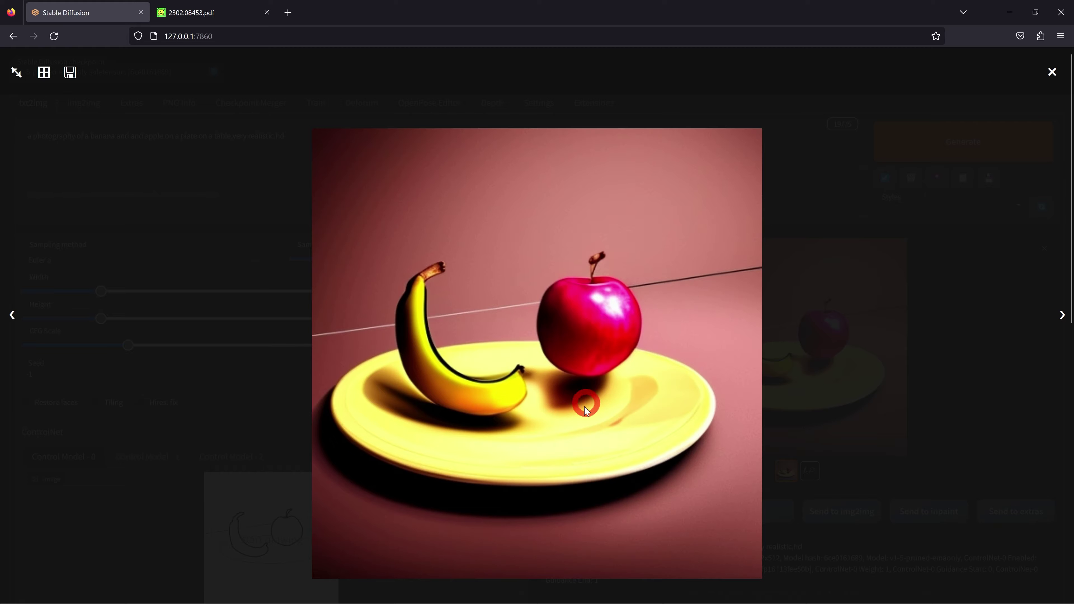
Step: Return to the t2iadapter_sketch_sd14v1 pidinet result and view the banana-and-apple image full size
click(626, 365)
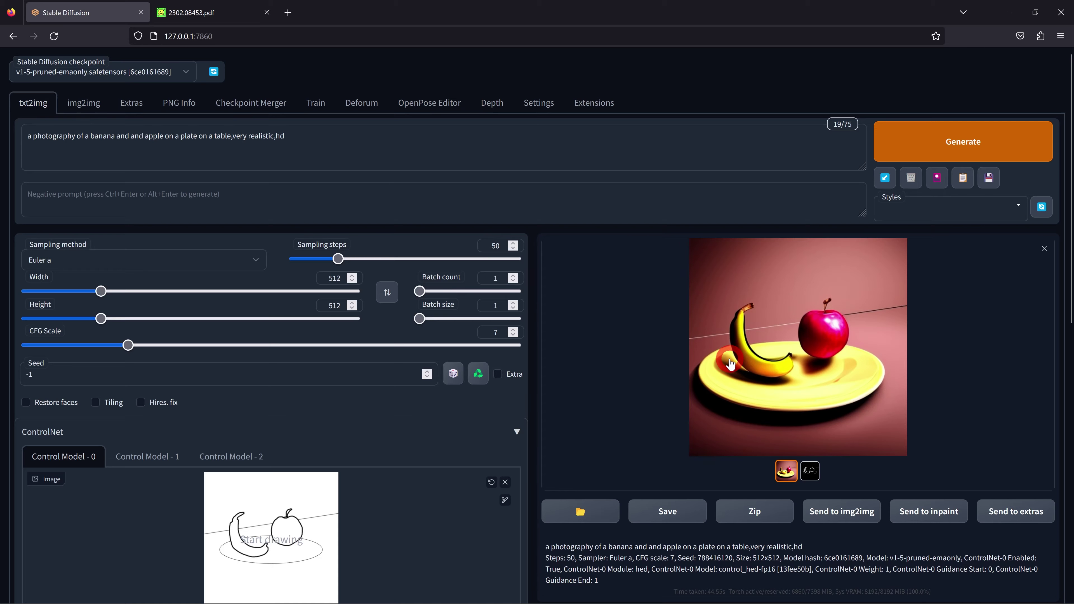
scroll(382, 380, down, 5)
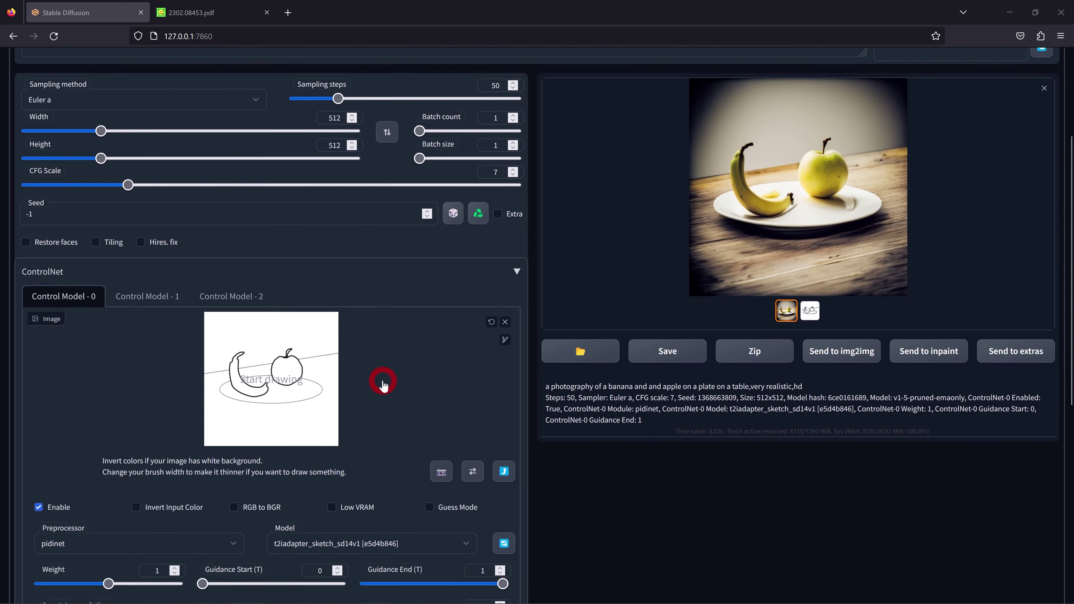
scroll(385, 378, down, 1)
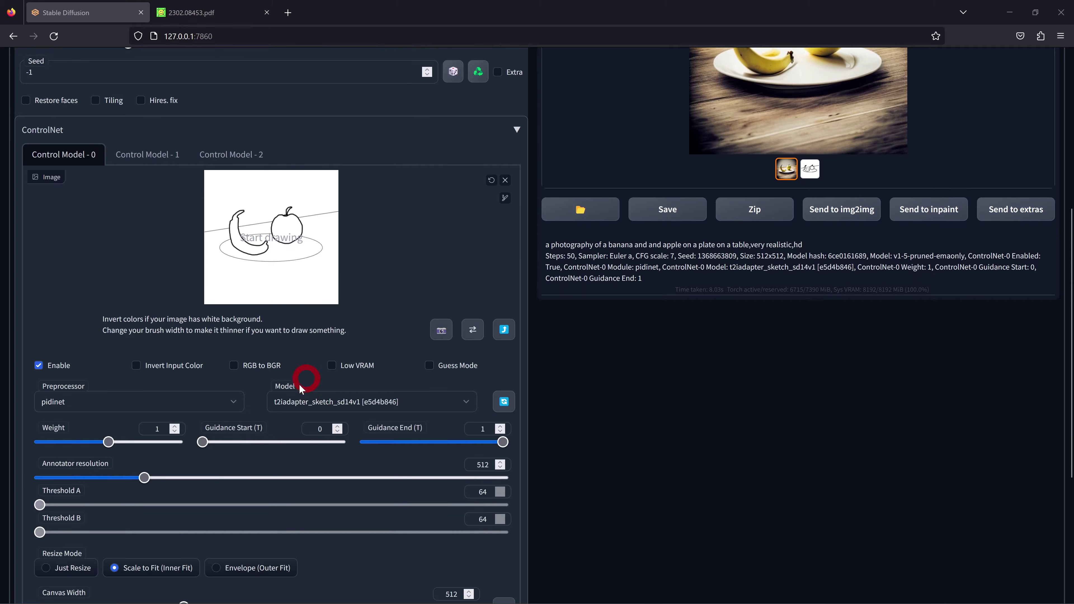
scroll(455, 382, up, 5)
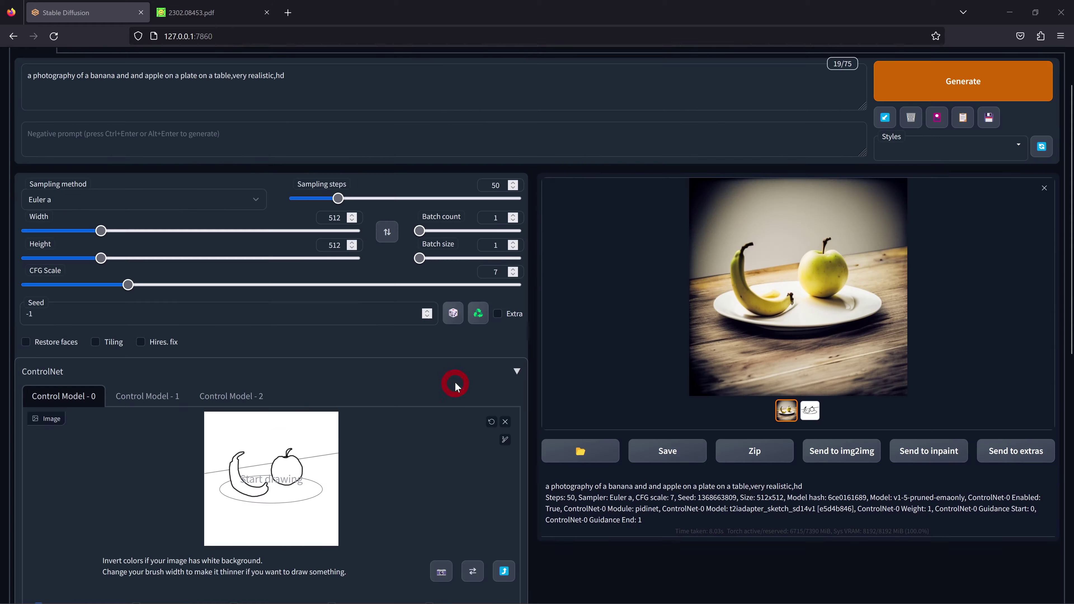
click(772, 320)
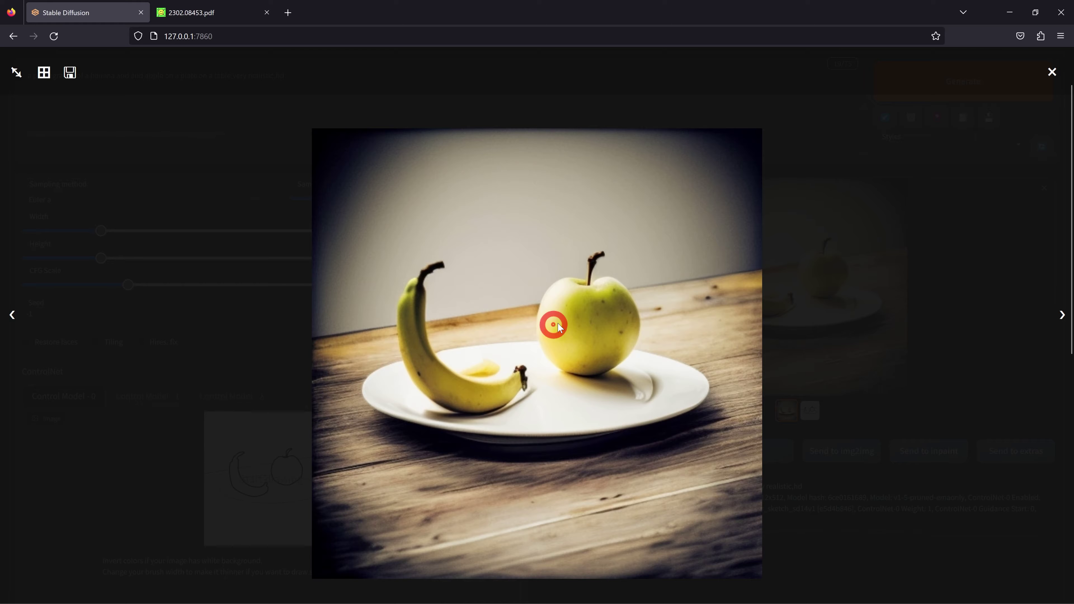
click(624, 324)
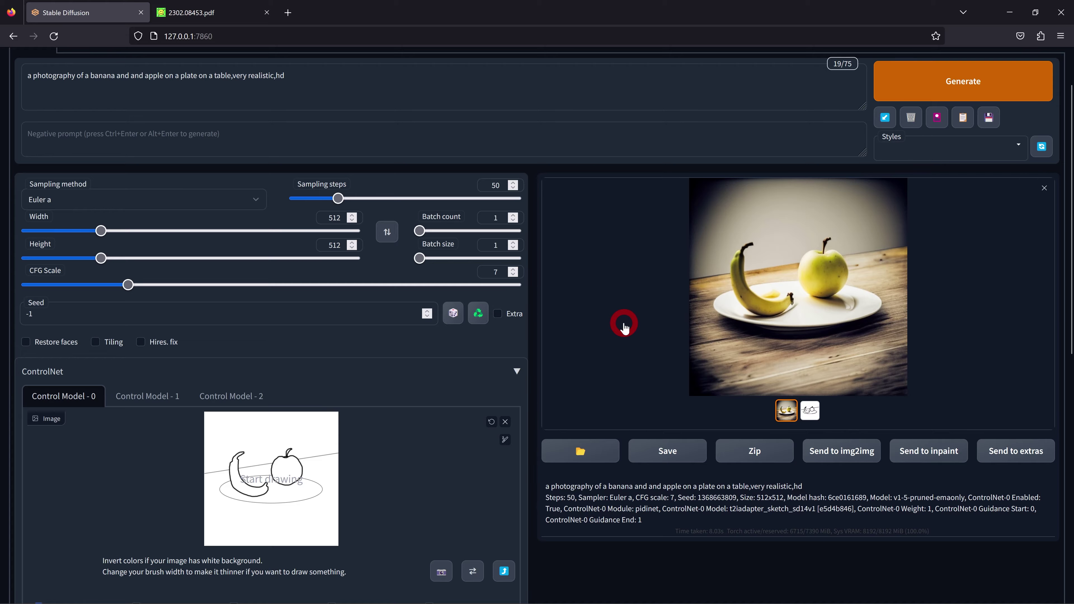
click(205, 421)
click(141, 403)
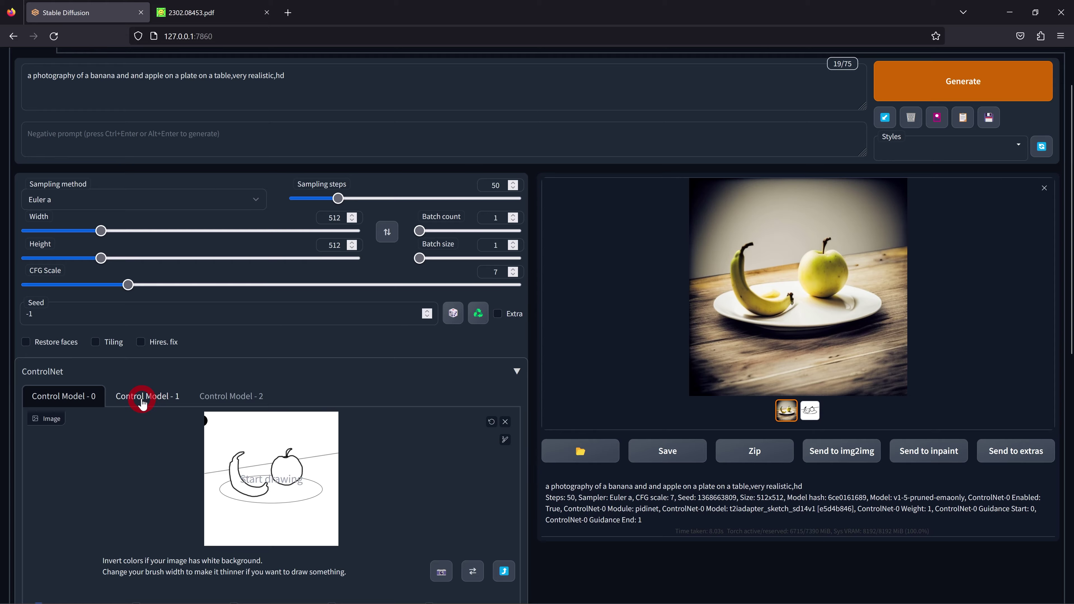
Step: Give the statue control unit model t2iadapter_style_sd14v1 and preprocessor clip_vision, and enable it
scroll(142, 403, down, 5)
click(271, 175)
scroll(371, 221, up, 2)
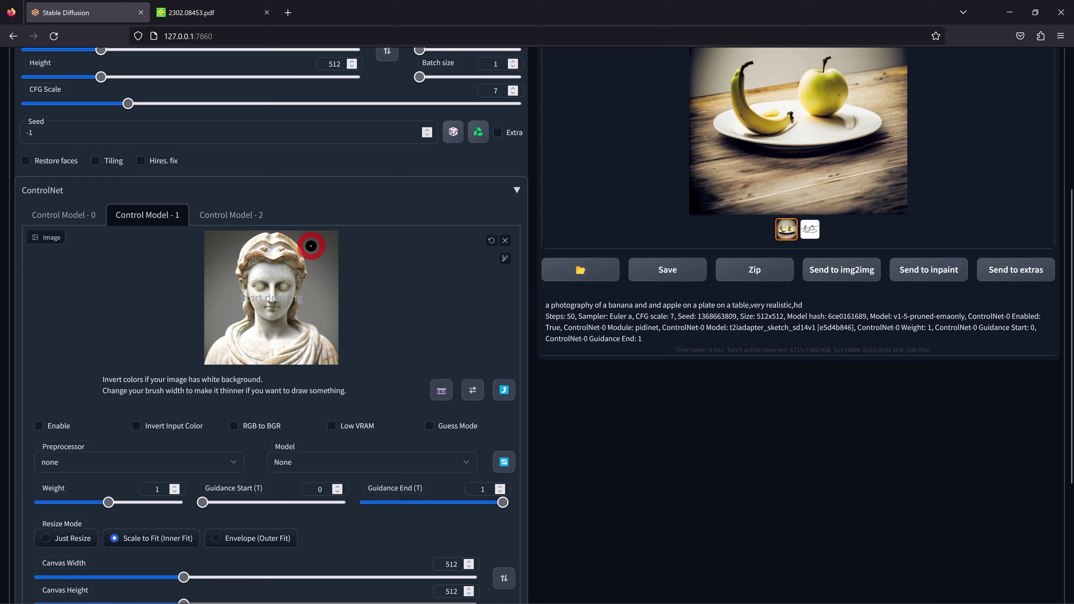
click(359, 469)
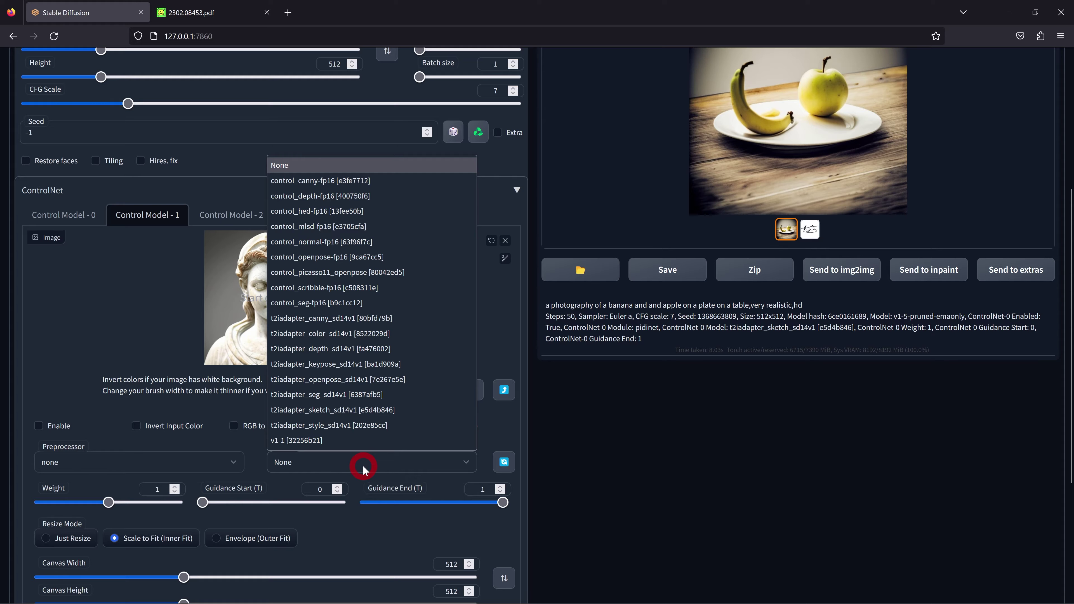
click(357, 426)
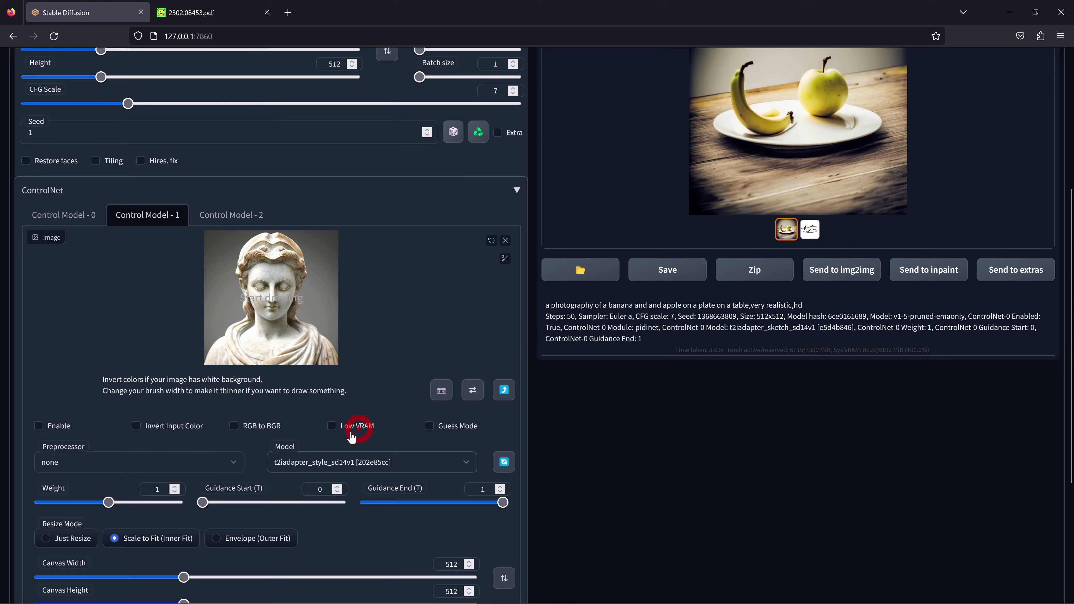
click(182, 470)
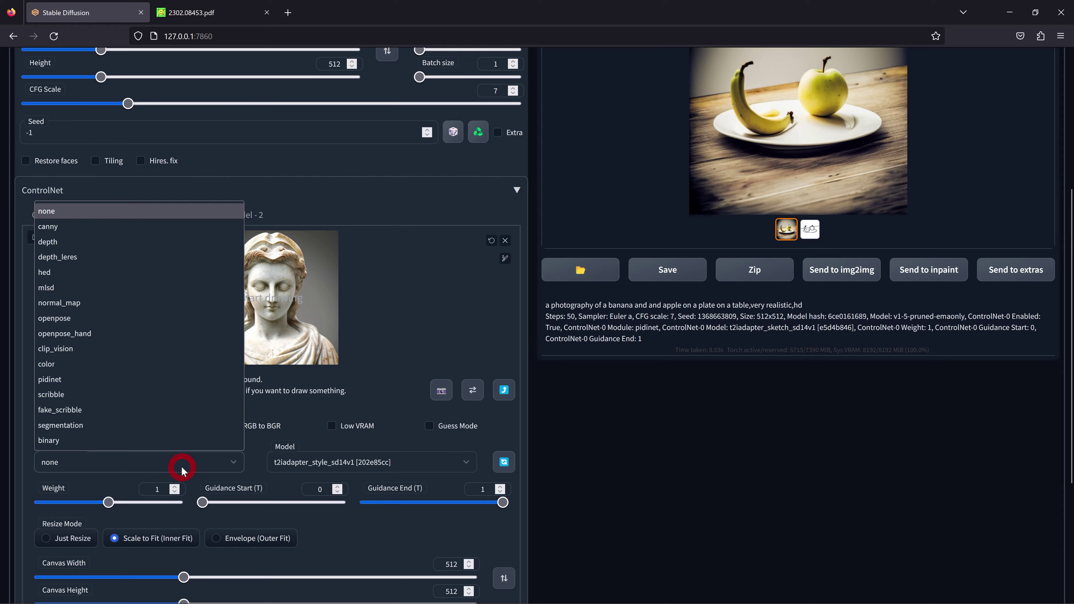
click(77, 348)
click(39, 426)
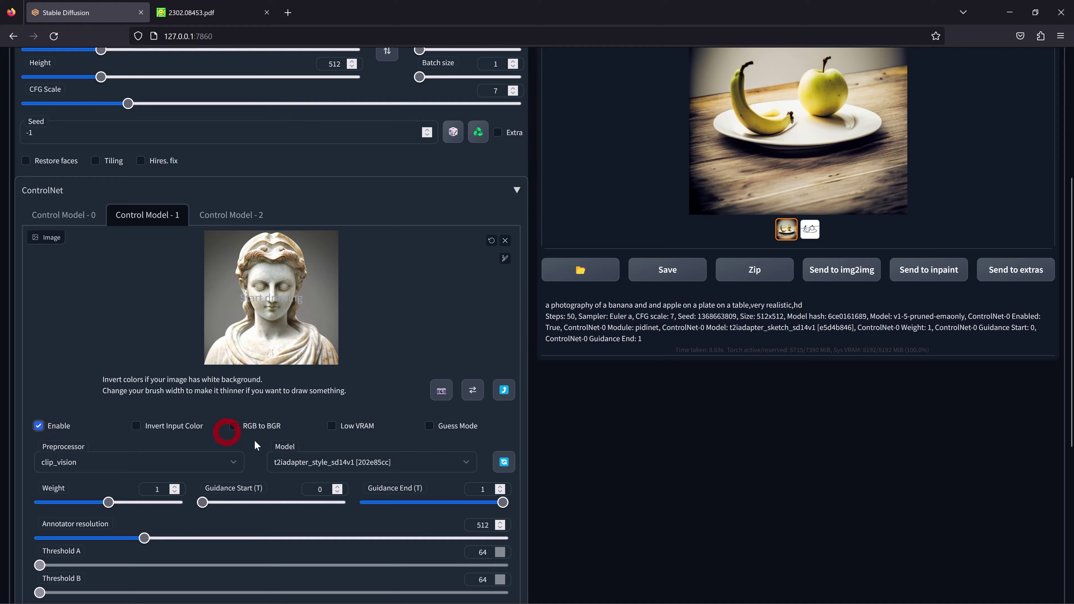
scroll(256, 445, up, 5)
triple_click(195, 162)
Step: Add 'made of marble' to the prompt and view the ten-image result grid full size
text(a photography of a banana and and apple on a plate on a table, made of marble,very realistic,hd)
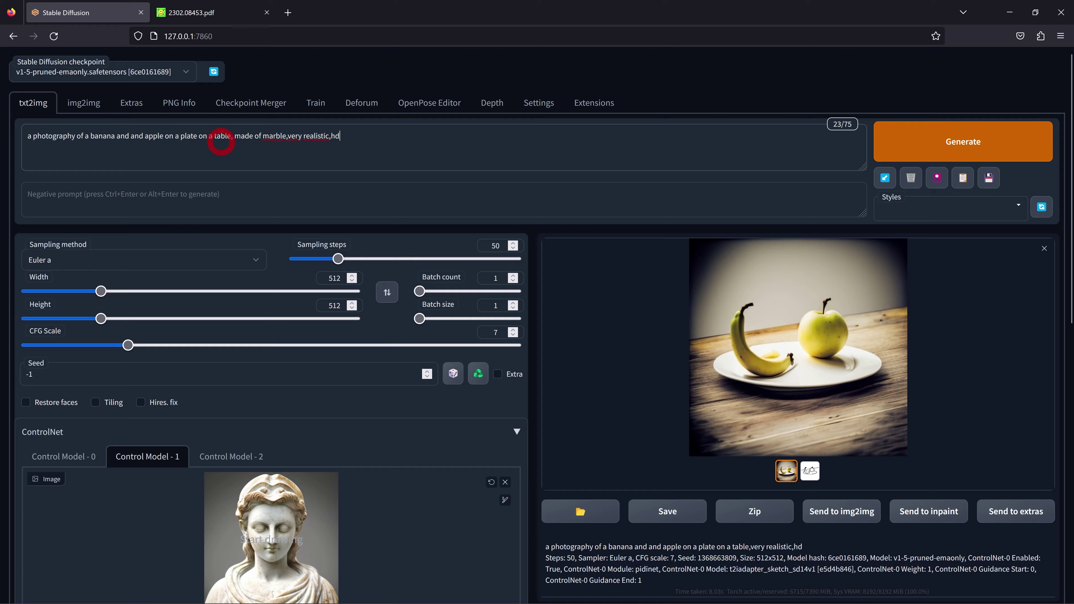
scroll(324, 373, down, 3)
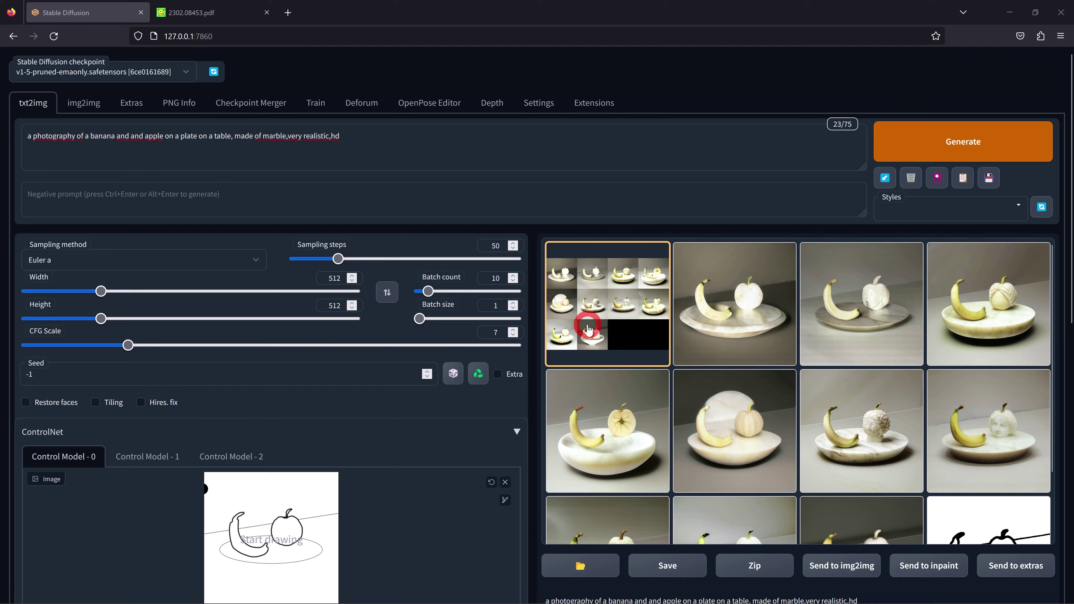
click(588, 317)
click(672, 324)
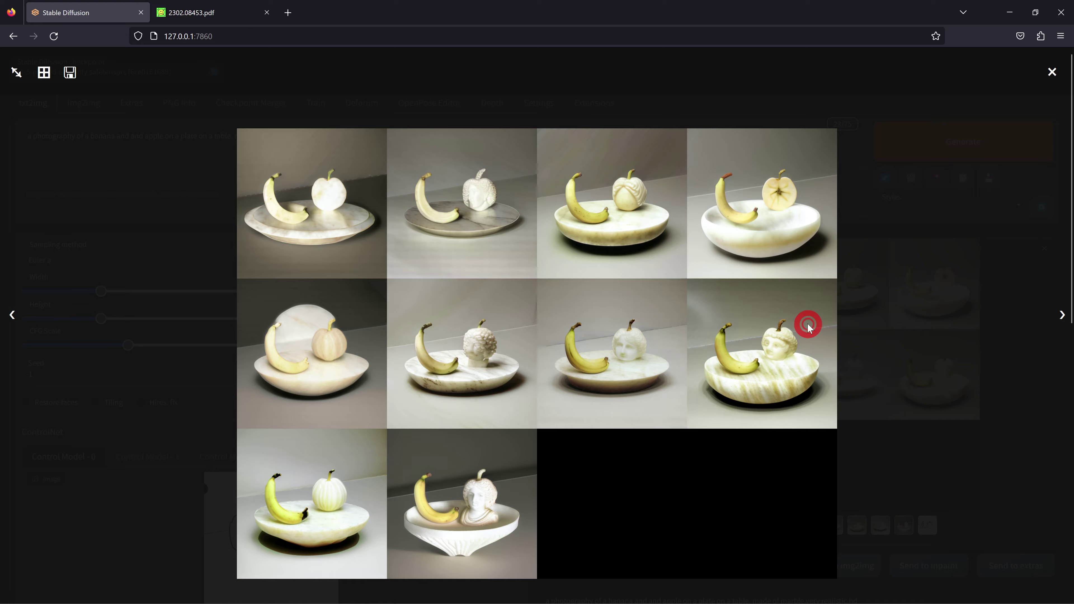
Step: Step through each of the ten marble banana-and-apple images in the viewer
click(1060, 315)
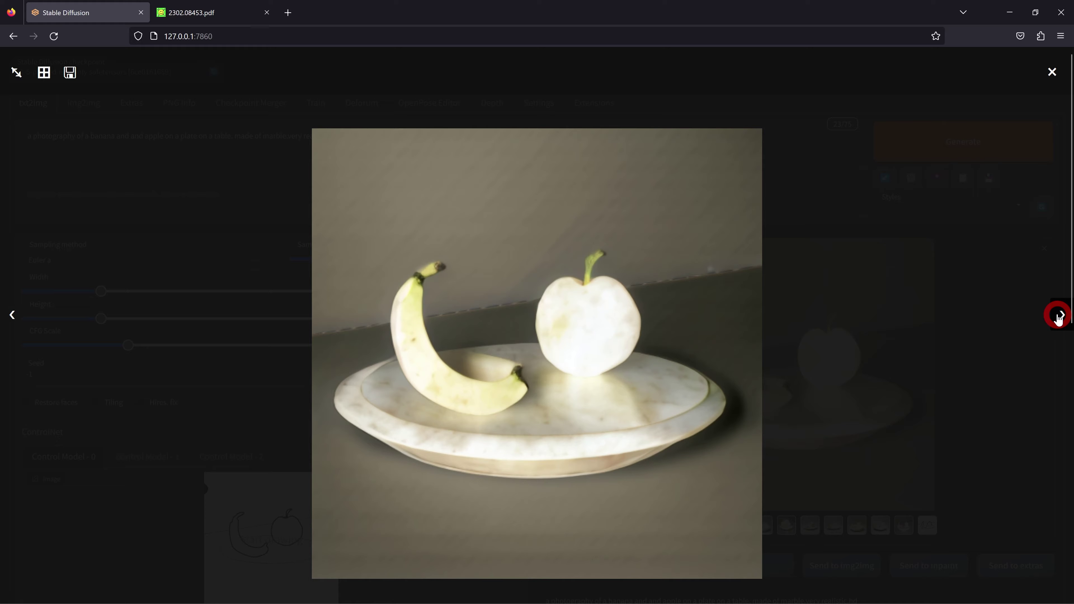
click(1058, 316)
click(1059, 317)
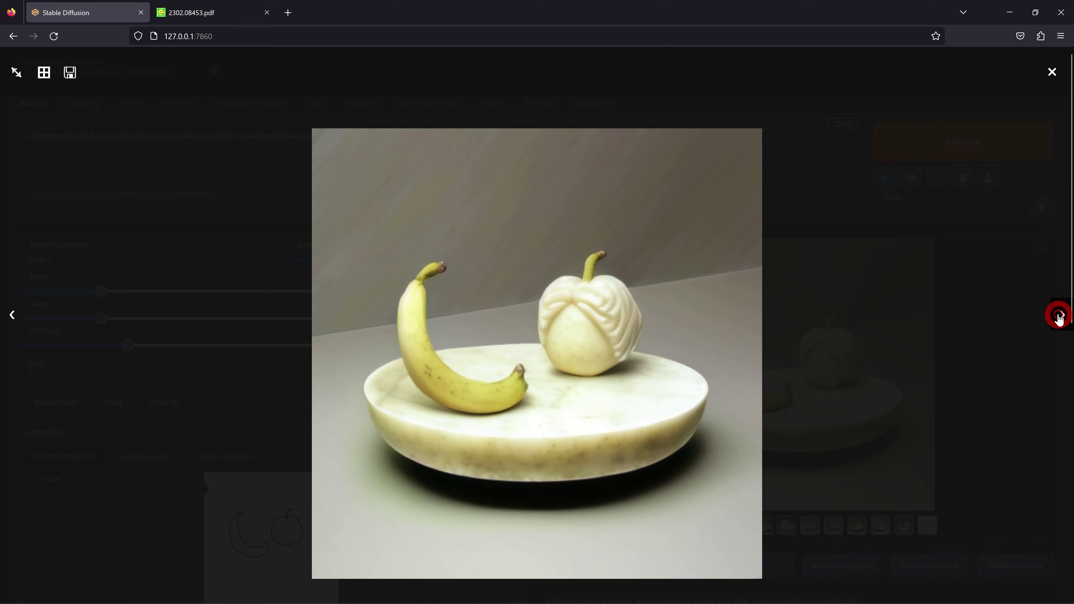
click(1059, 317)
click(1060, 316)
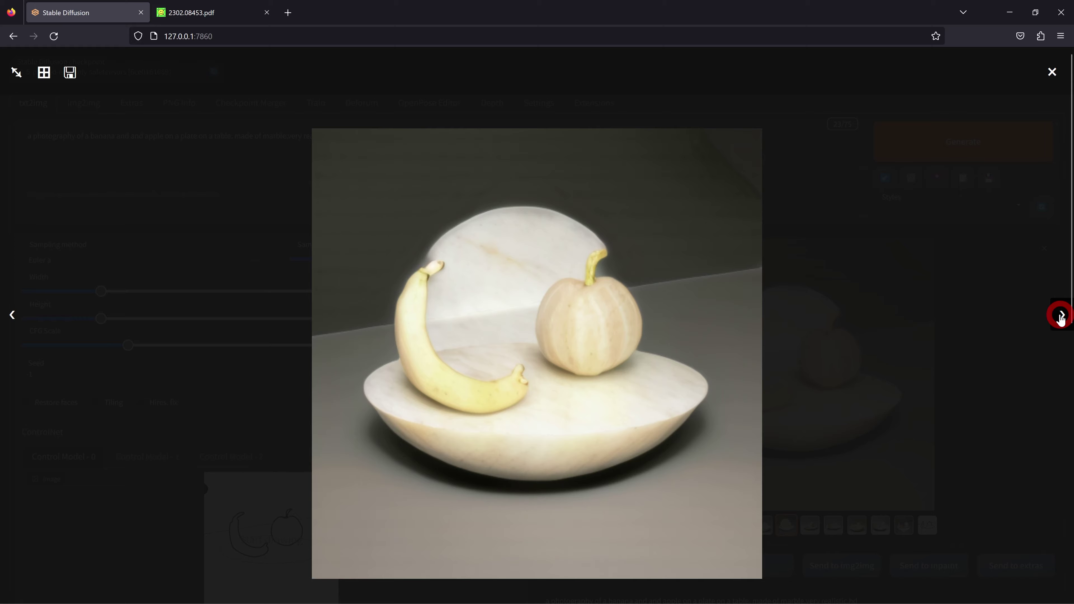
click(1061, 316)
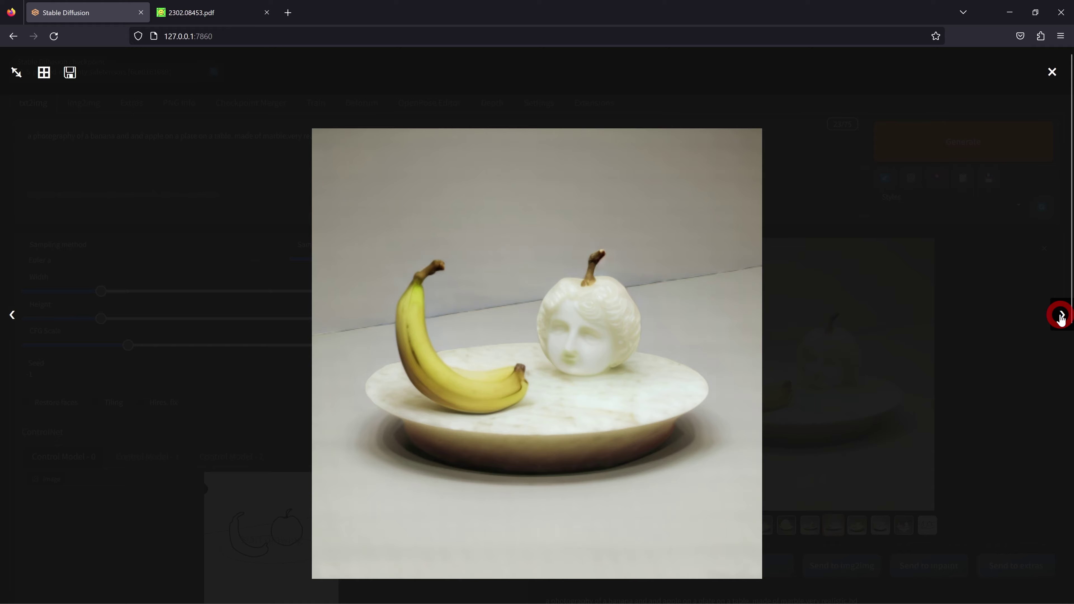
click(1061, 316)
click(1061, 316)
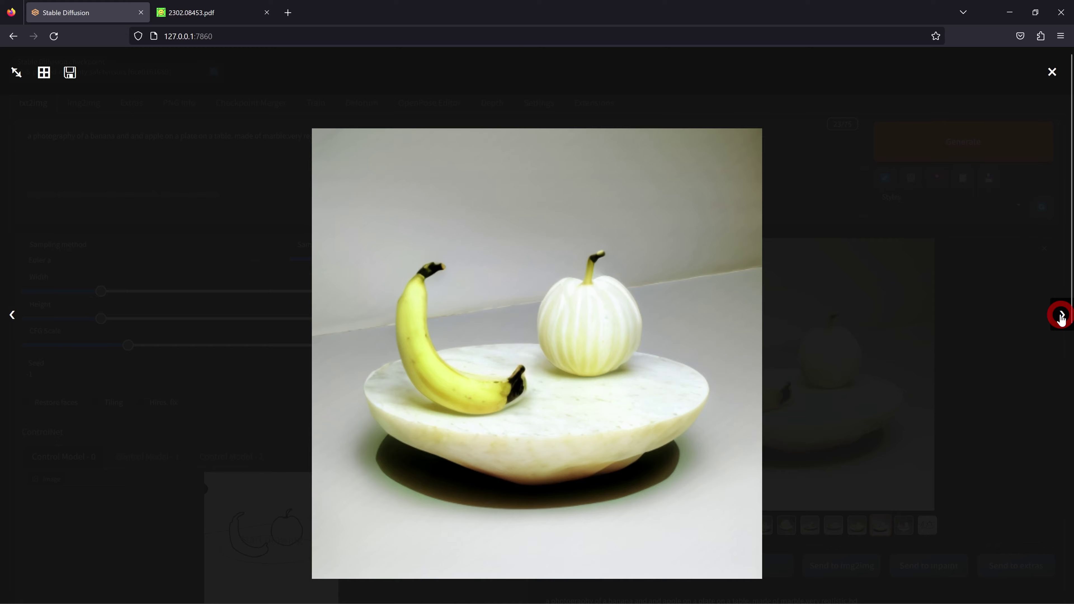
click(1061, 316)
click(509, 369)
Step: Swap the first control image for a landscape photo with canny preprocessing
click(506, 363)
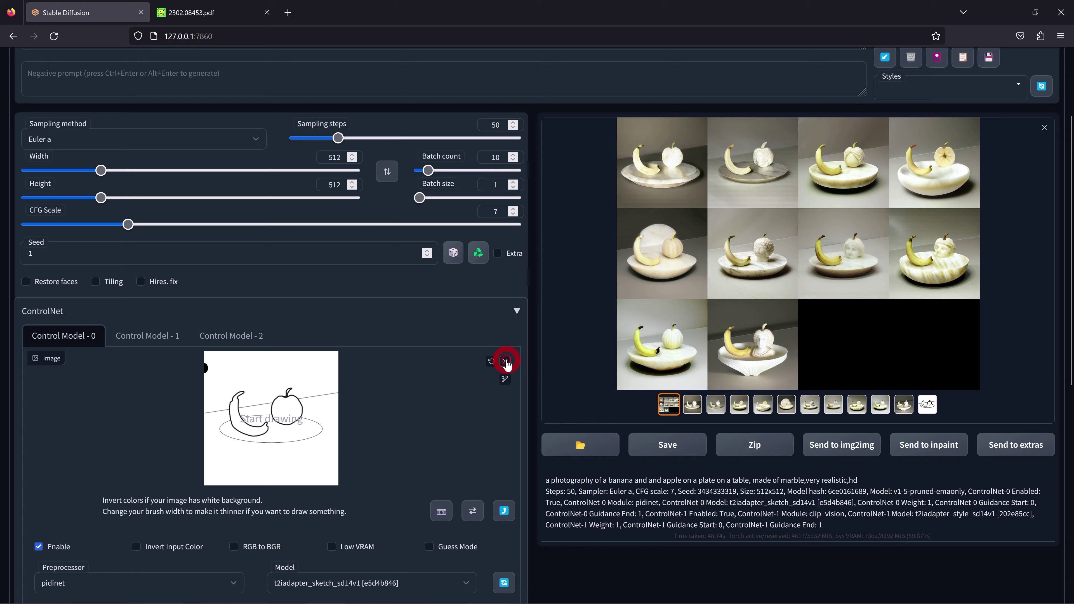
scroll(503, 359, down, 2)
click(285, 388)
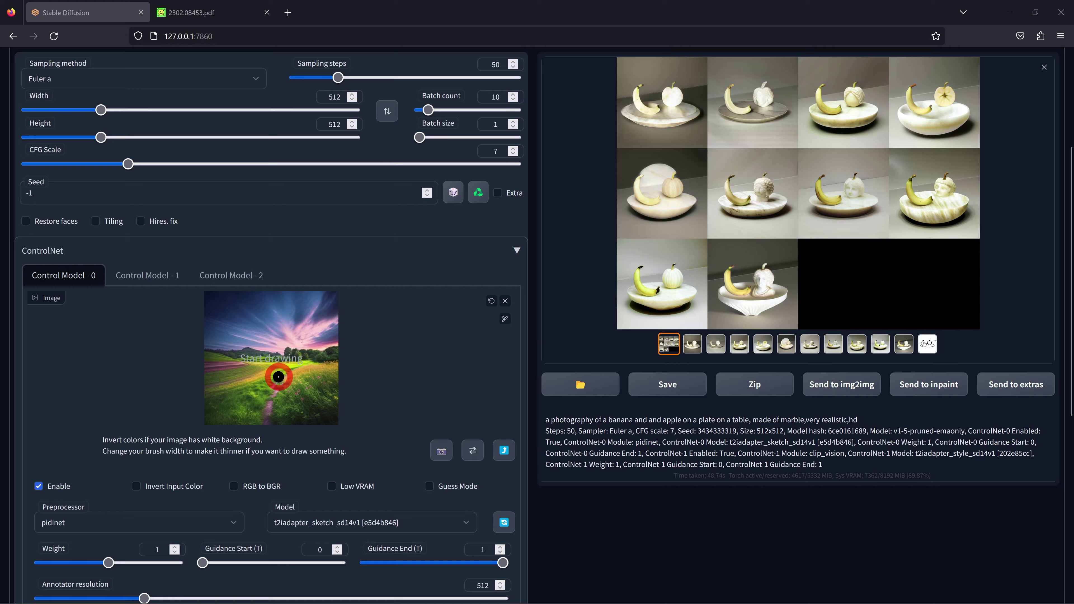
scroll(368, 417, down, 4)
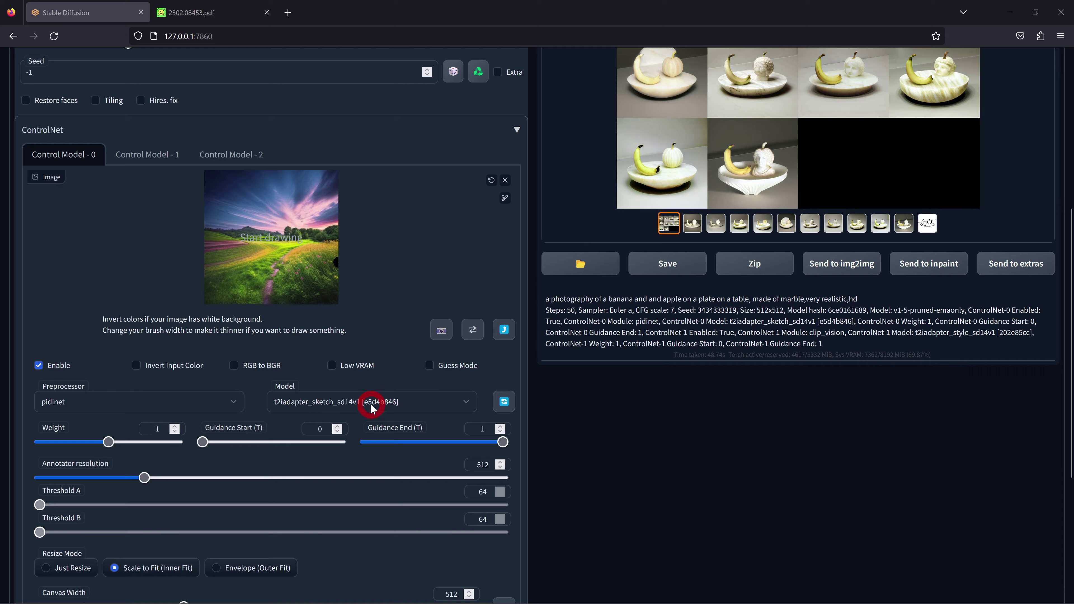
click(94, 405)
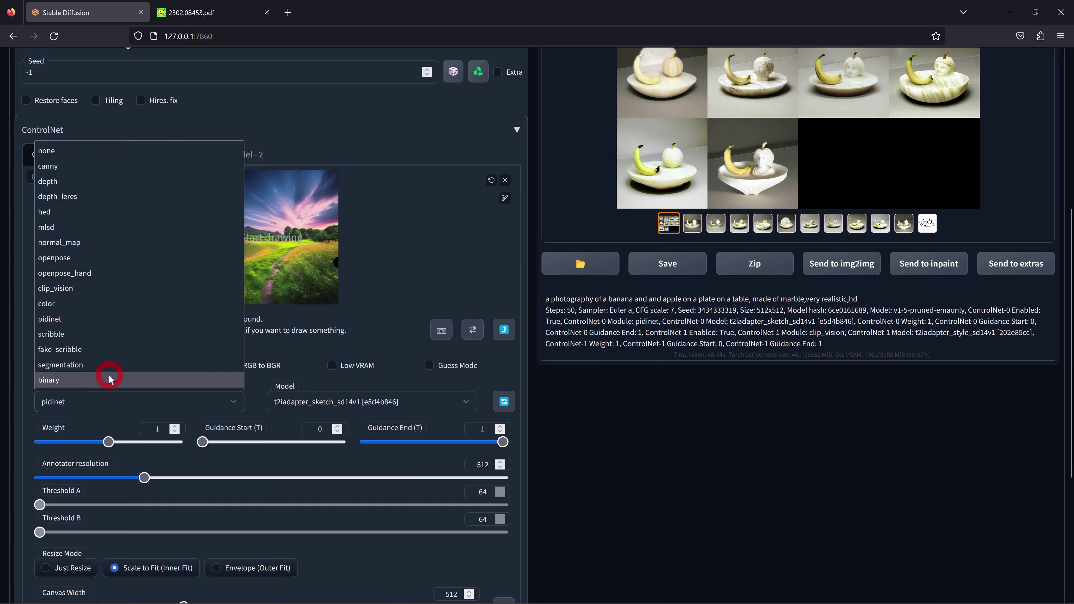
click(68, 174)
click(152, 370)
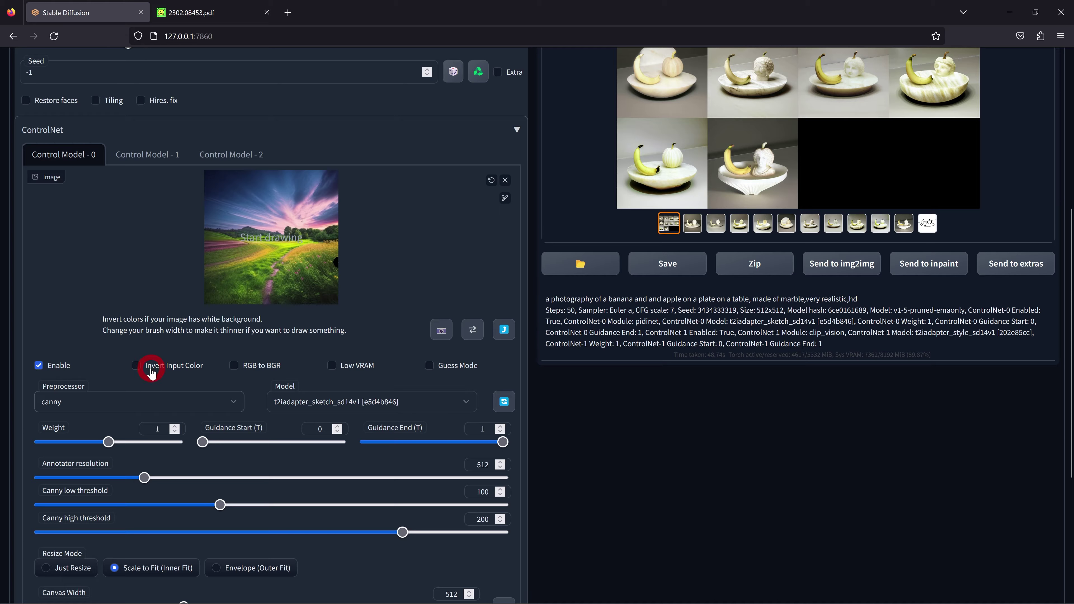
Step: Select the prompt text to replace it with a snowy landscape description
scroll(151, 373, up, 6)
scroll(151, 355, up, 2)
drag(203, 137, 23, 142)
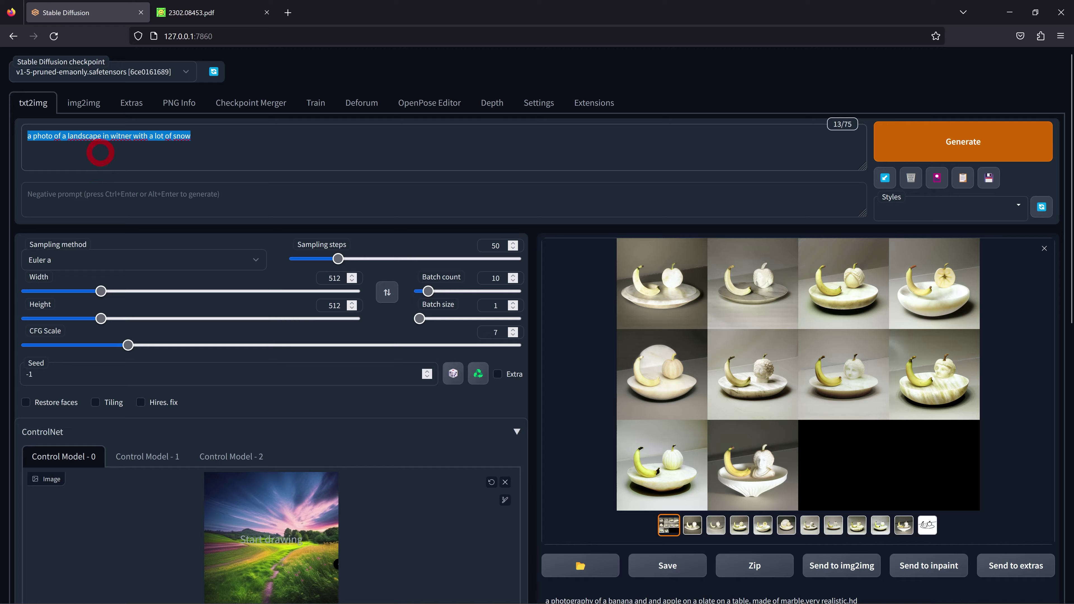
Step: Disable the statue style adapter in the second control unit
scroll(183, 289, down, 6)
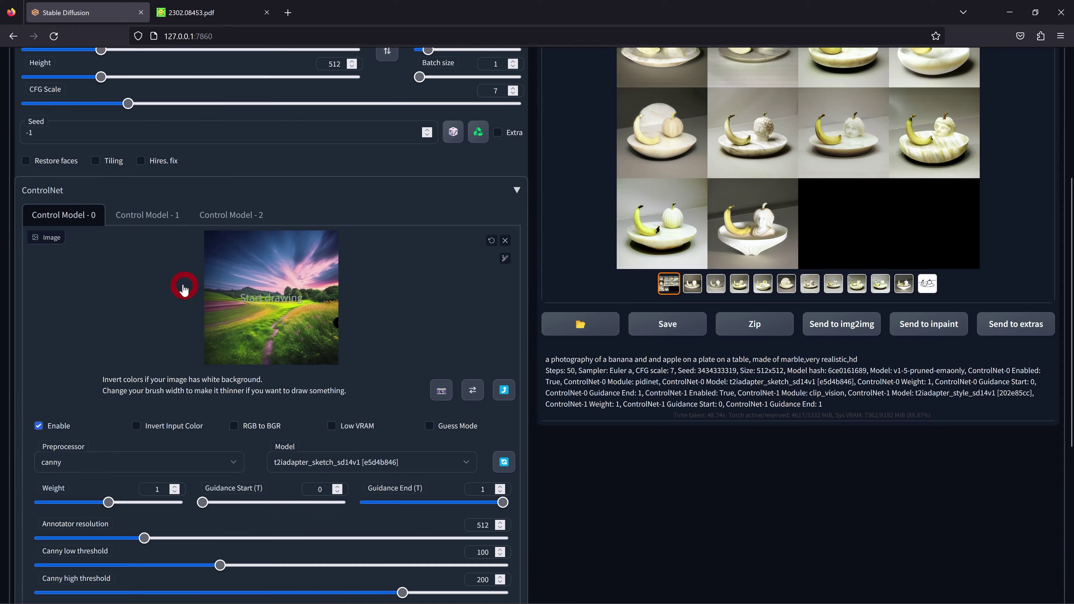
click(155, 224)
scroll(136, 287, down, 3)
click(56, 308)
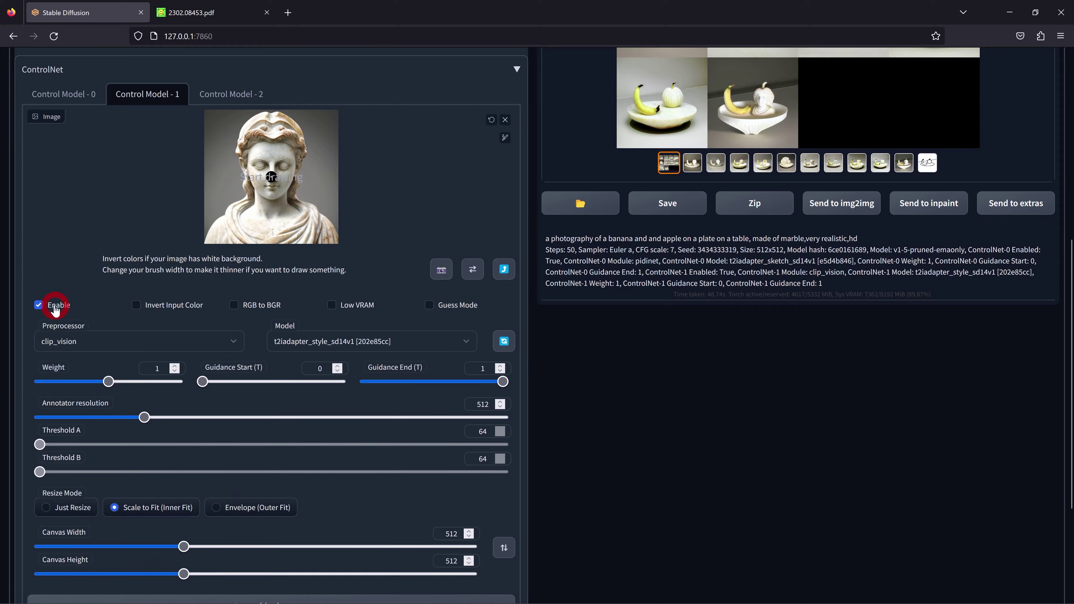
click(53, 311)
scroll(96, 276, up, 3)
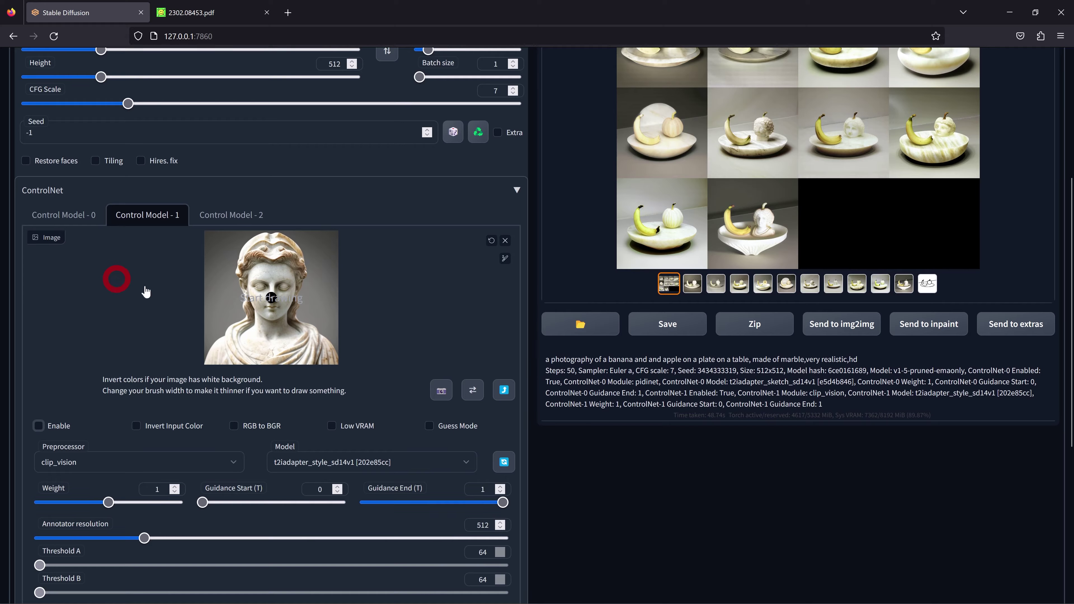
scroll(115, 313, up, 4)
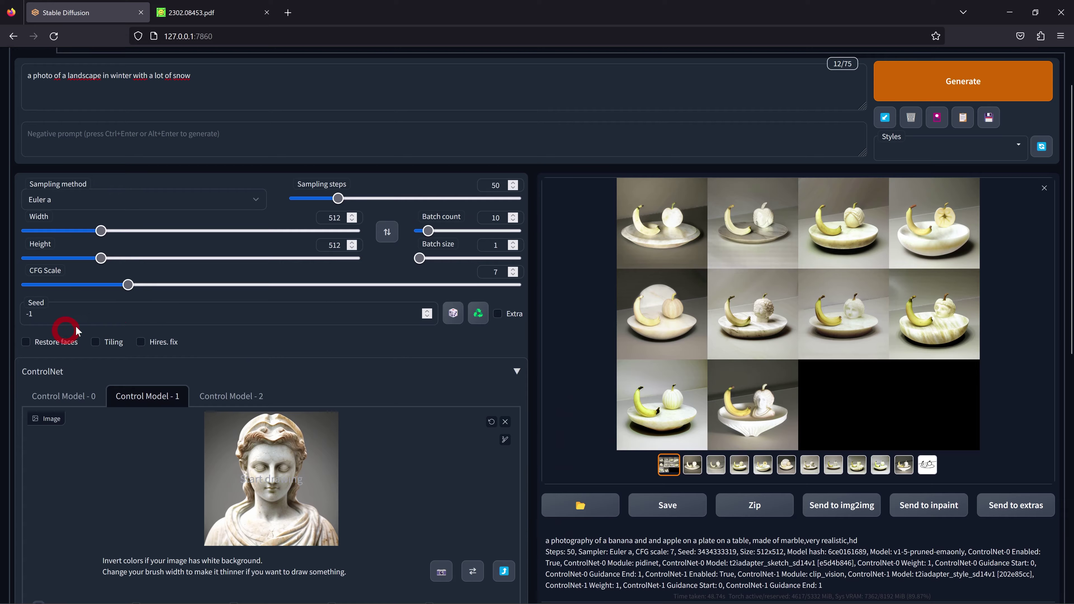
Step: Browse the generated winter landscape results full screen
click(716, 405)
click(739, 405)
click(763, 404)
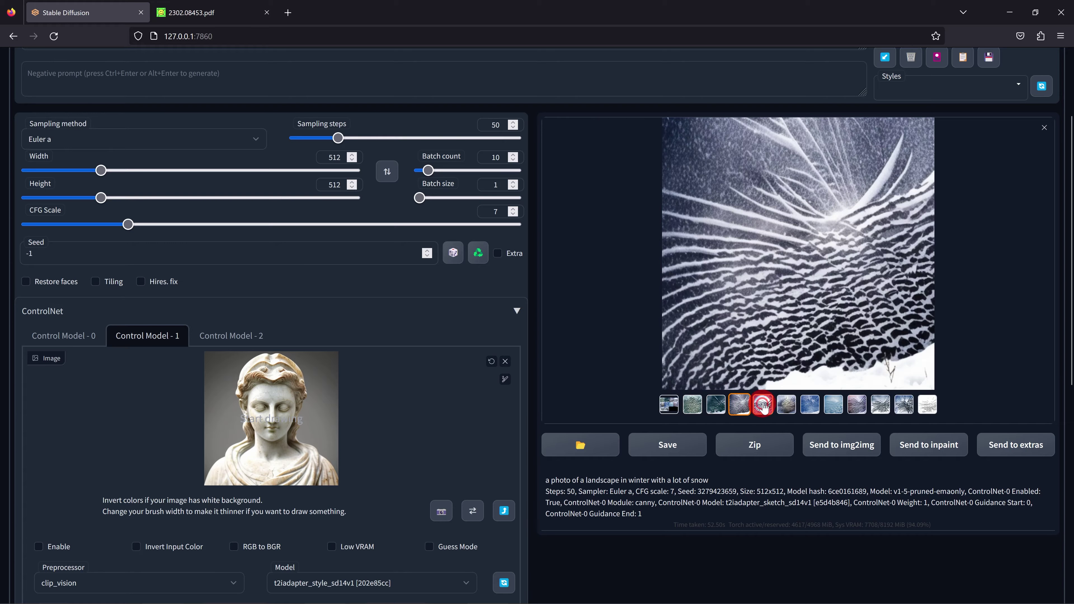
click(757, 372)
click(1062, 315)
click(1062, 315)
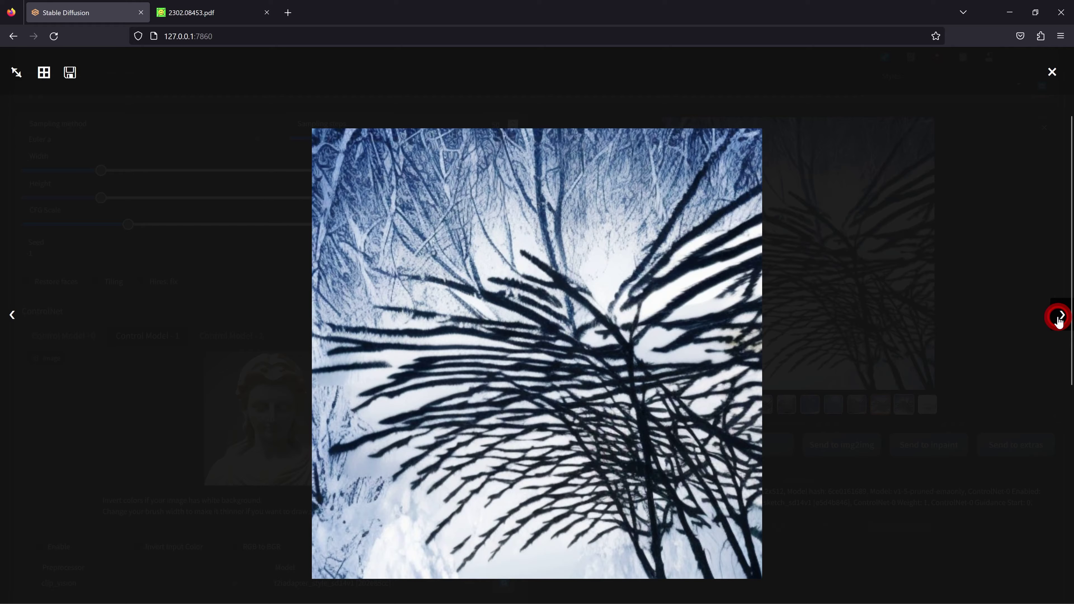
click(1052, 72)
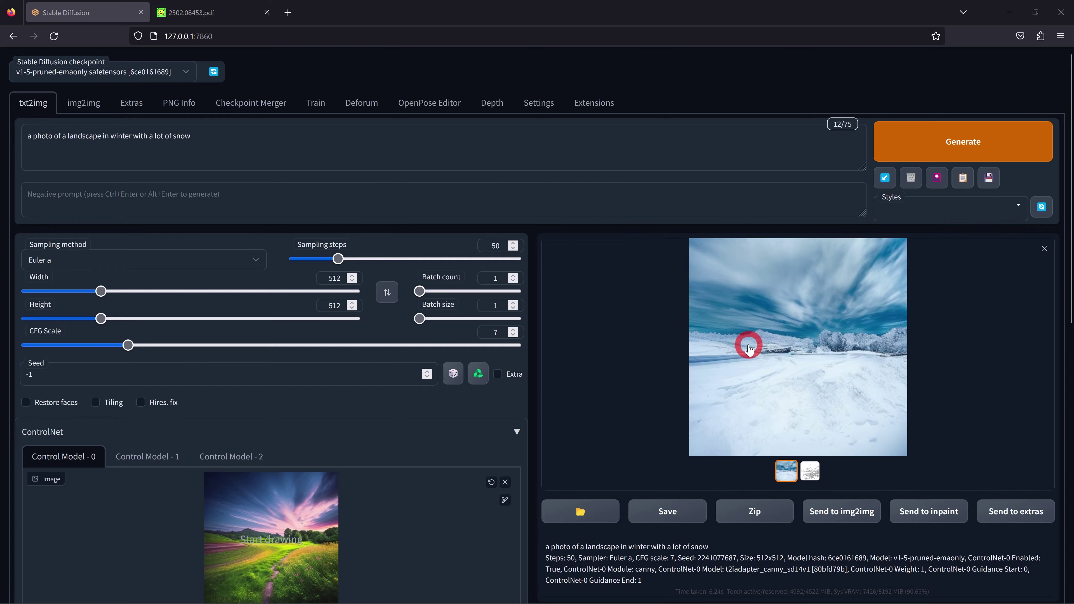
Step: Compare the snowy landscape result with the meadow guide image full screen
scroll(635, 383, down, 3)
scroll(359, 298, down, 7)
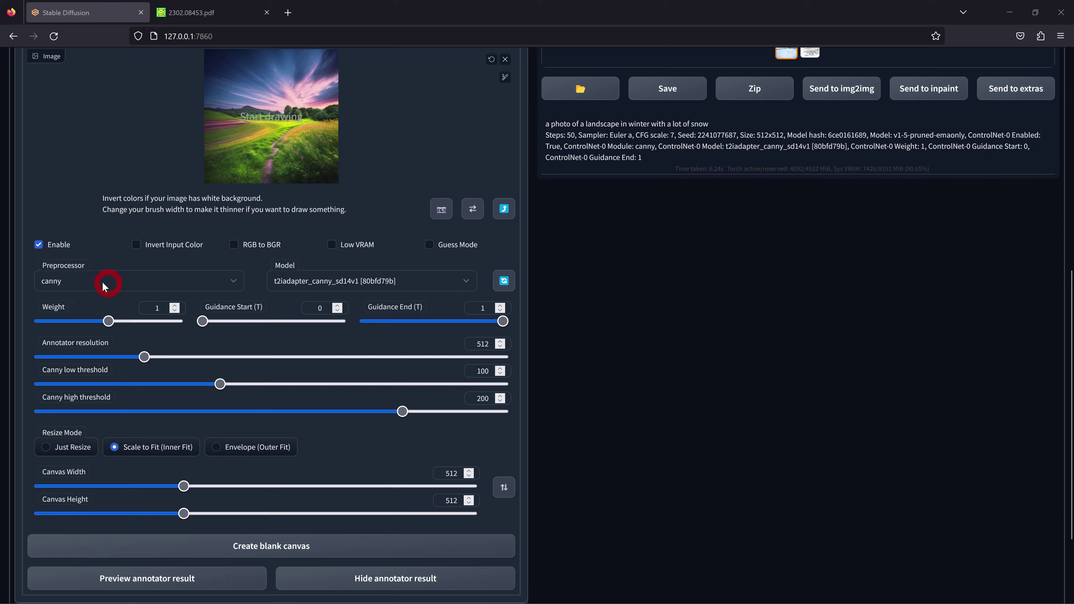
scroll(486, 339, up, 5)
scroll(775, 350, up, 5)
click(815, 347)
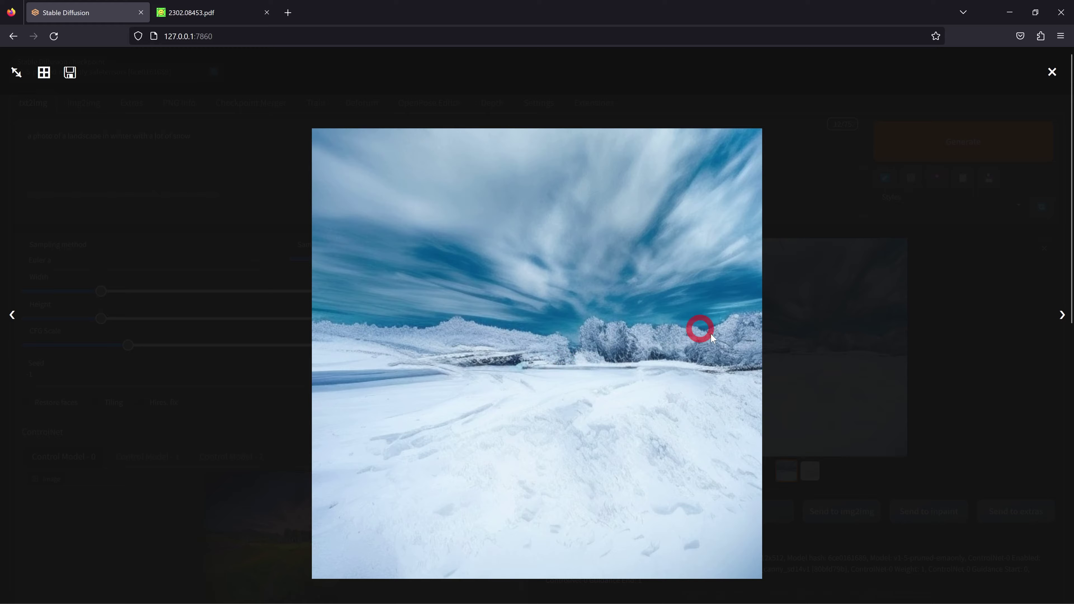
key(Right)
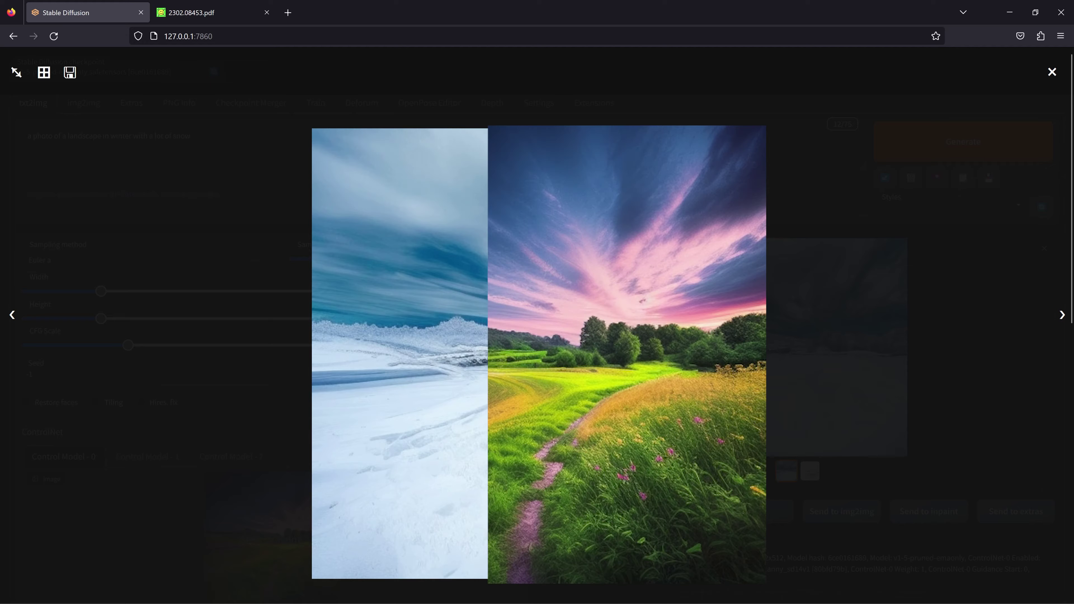
key(Escape)
scroll(677, 335, down, 3)
Step: Switch to t2iadapter_sketch_sd14v1 and inspect the snowy forest result with its sketch map
scroll(592, 360, down, 4)
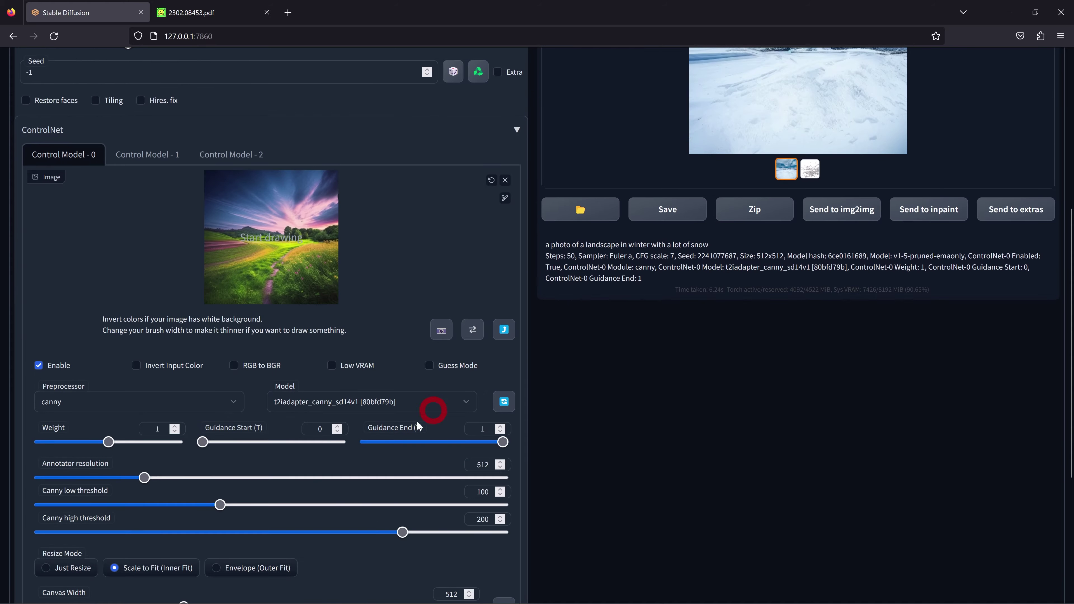
click(375, 402)
click(372, 349)
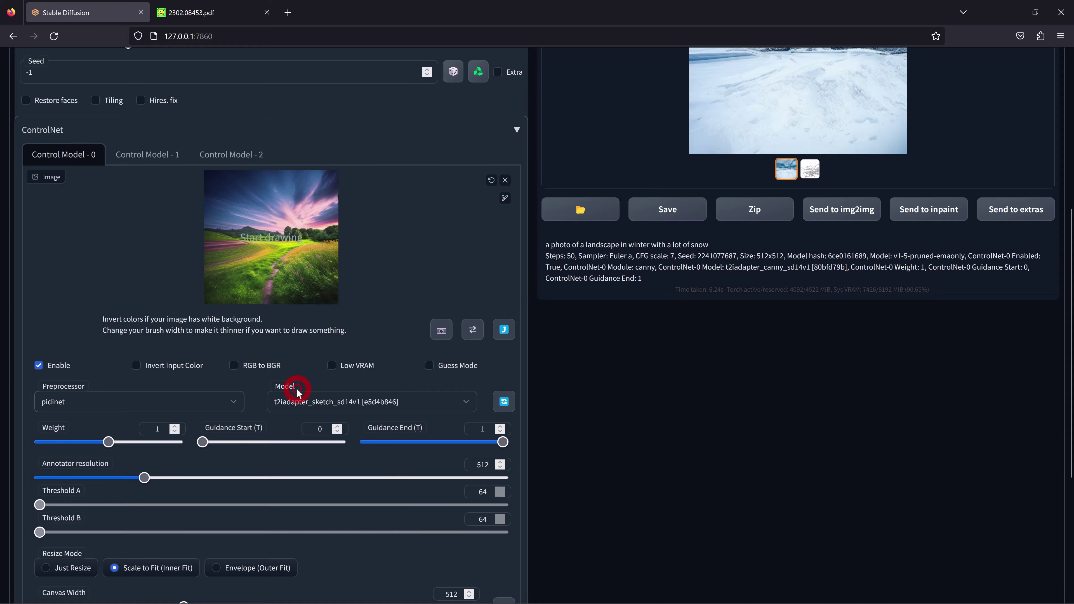
scroll(856, 323, up, 5)
click(857, 324)
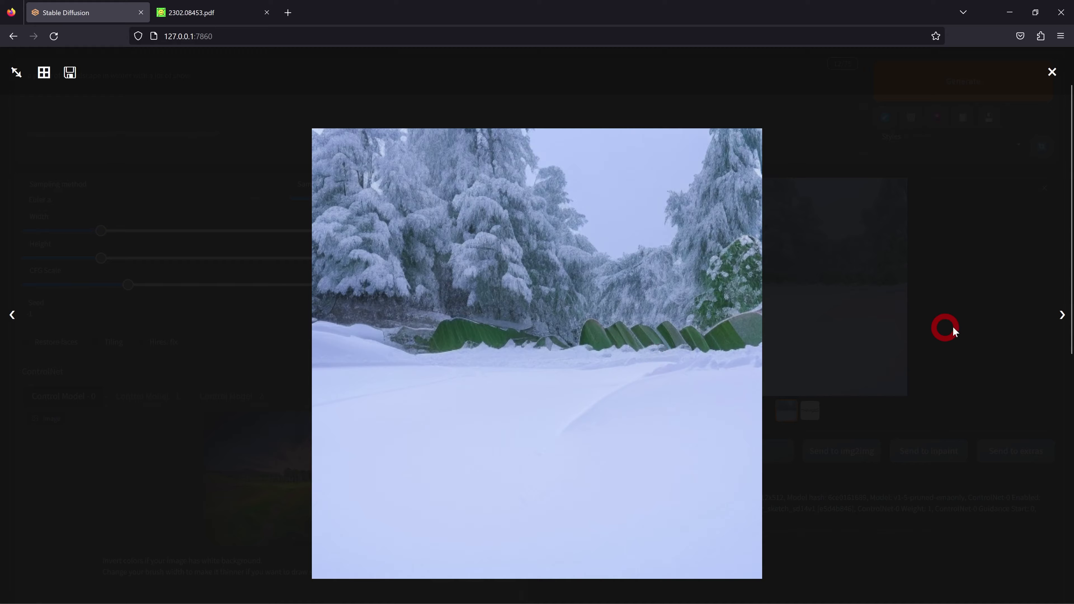
click(1063, 315)
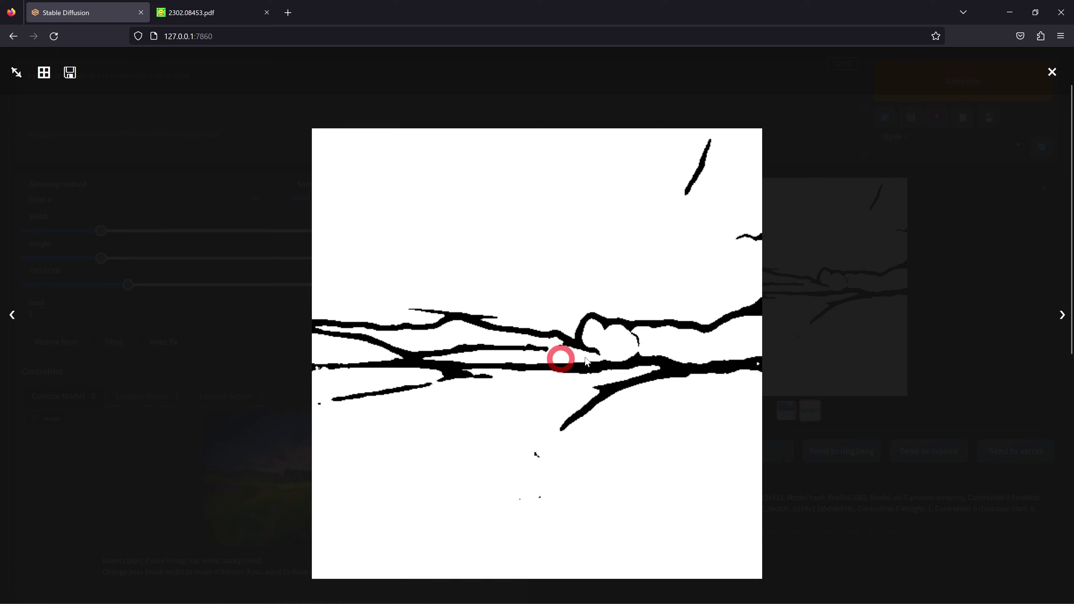
click(828, 249)
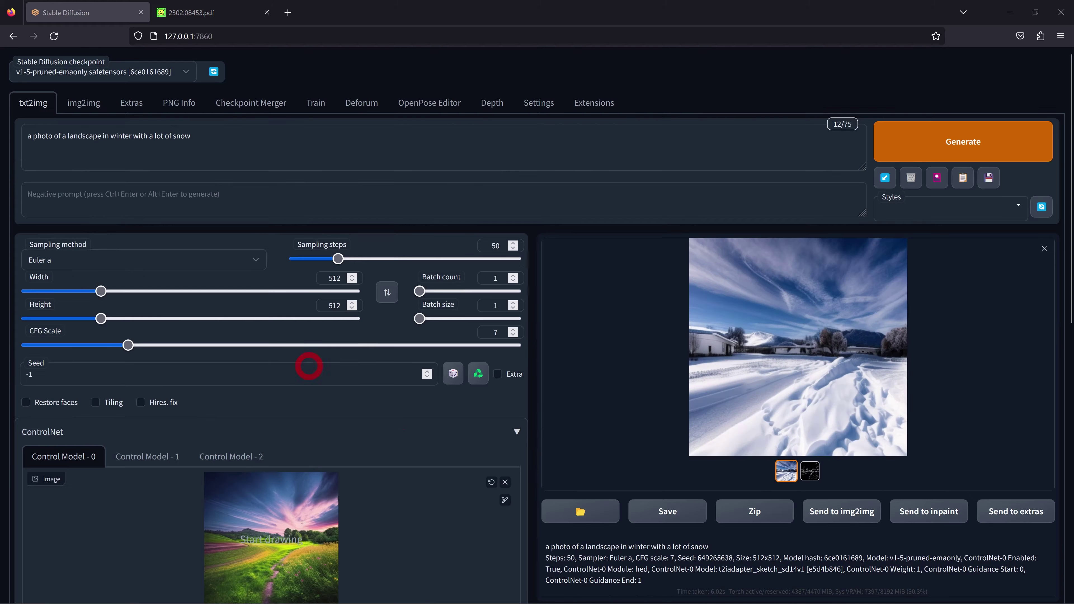
Step: View the new hed-guided snowy landscape and its detected edge map full screen
scroll(312, 365, down, 3)
scroll(431, 473, down, 6)
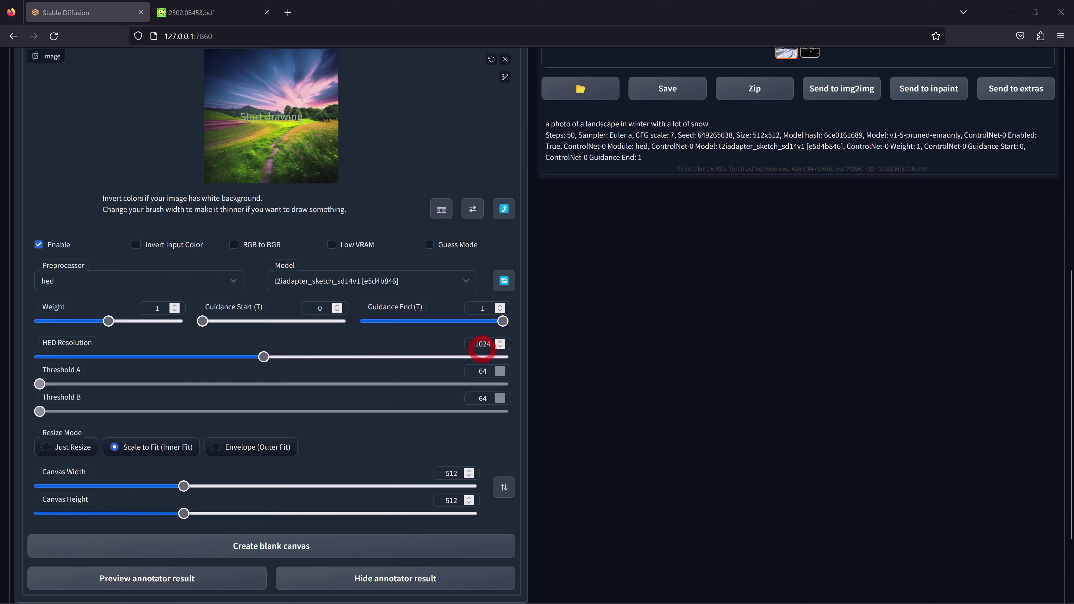
scroll(391, 365, up, 5)
scroll(163, 197, up, 3)
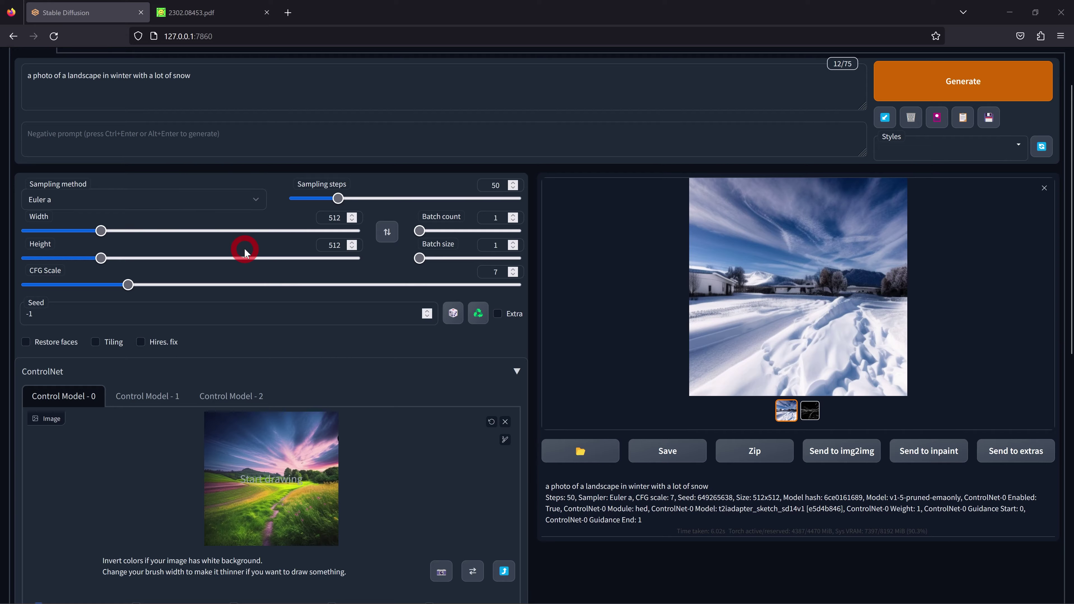
click(754, 343)
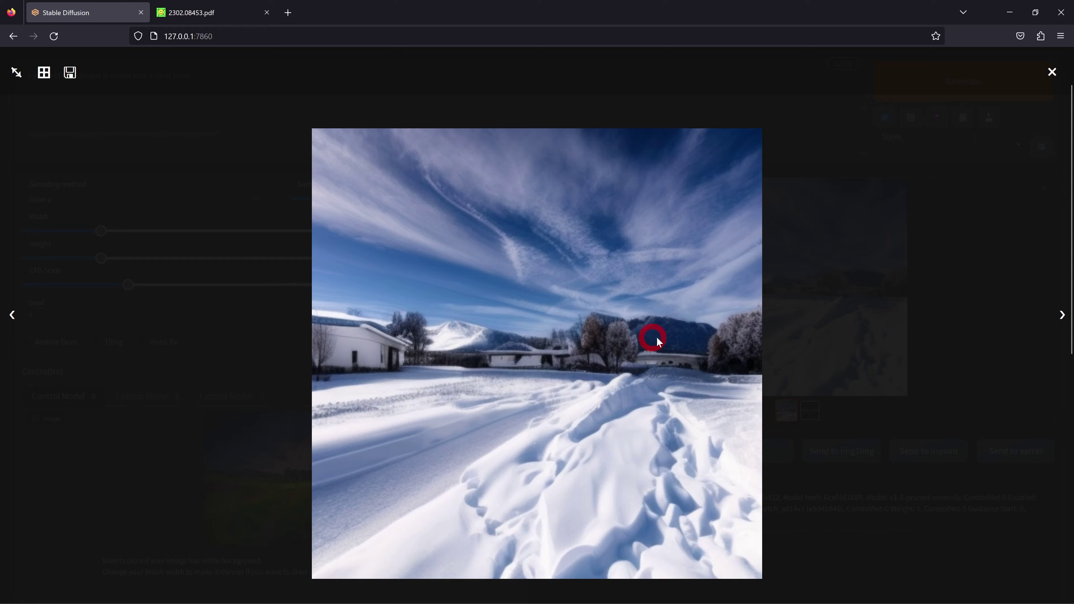
click(1062, 315)
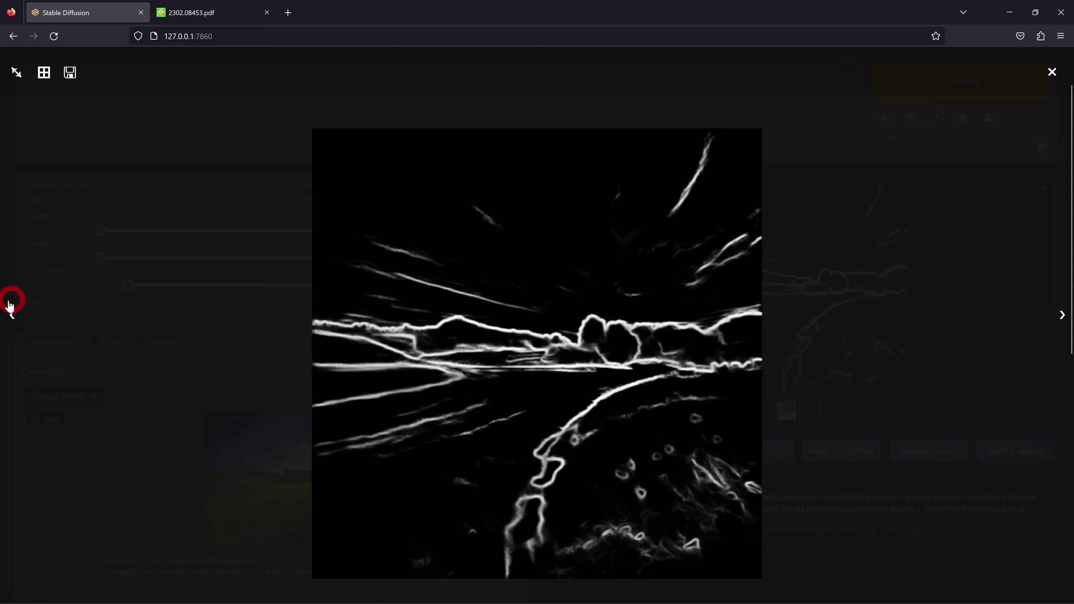
click(317, 382)
scroll(550, 405, down, 4)
Step: View the blue snowy landscape from control_hed-fp16 full screen
scroll(498, 408, down, 6)
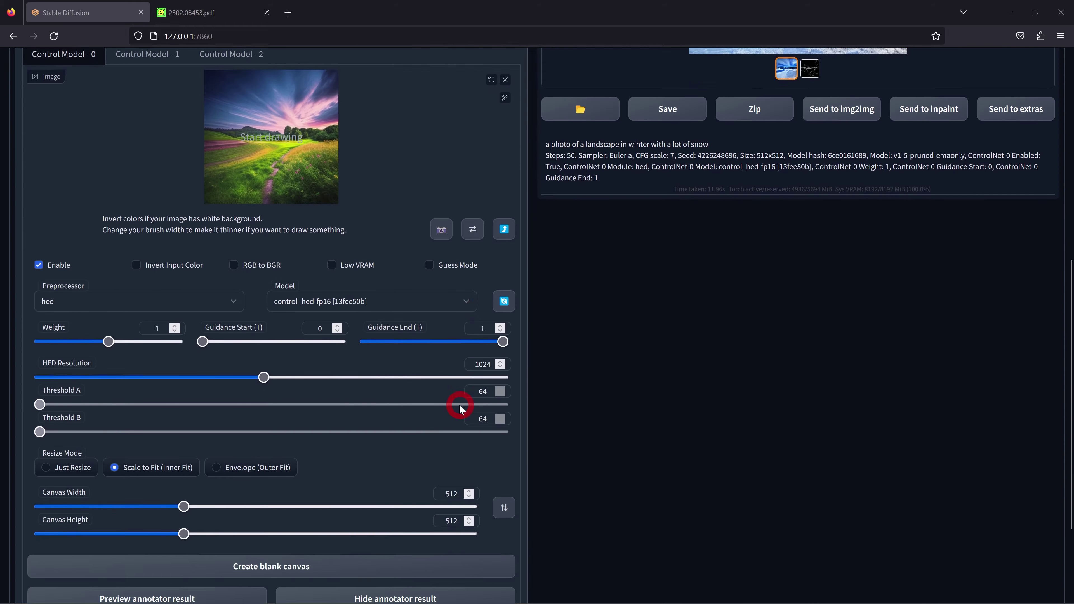
click(307, 280)
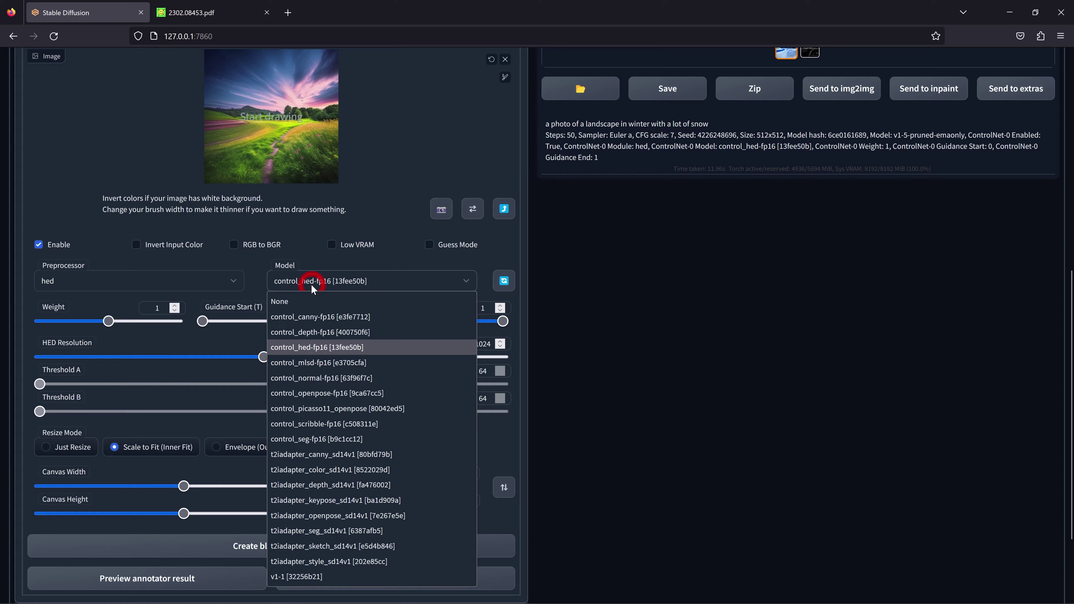
click(307, 348)
scroll(553, 276, up, 8)
click(757, 307)
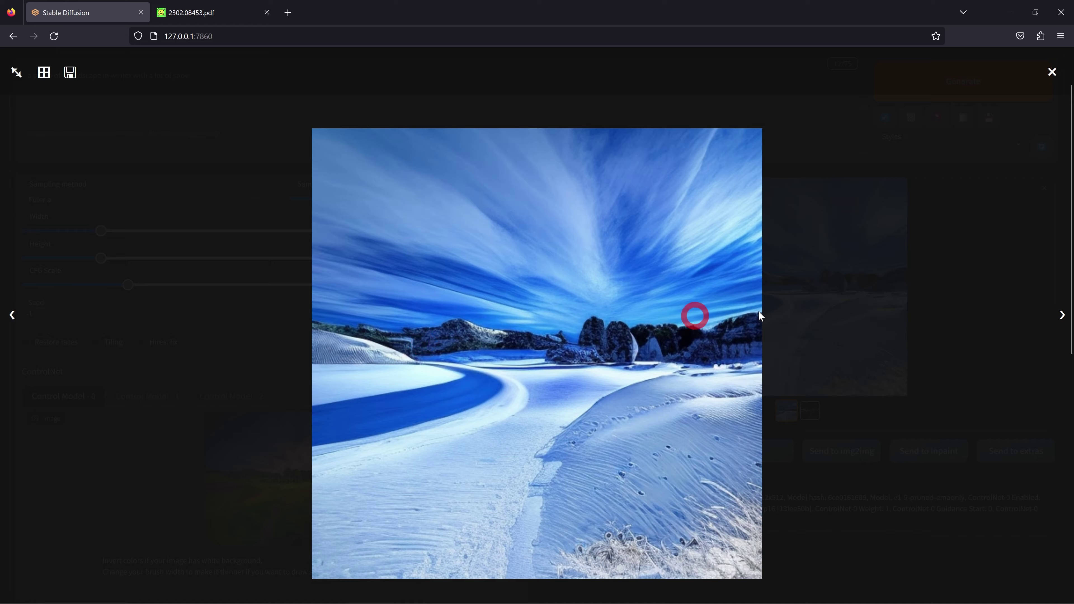
click(1044, 76)
Step: Set up Control Model - 0 with the pirate photo for a 512×768 image
scroll(408, 314, down, 3)
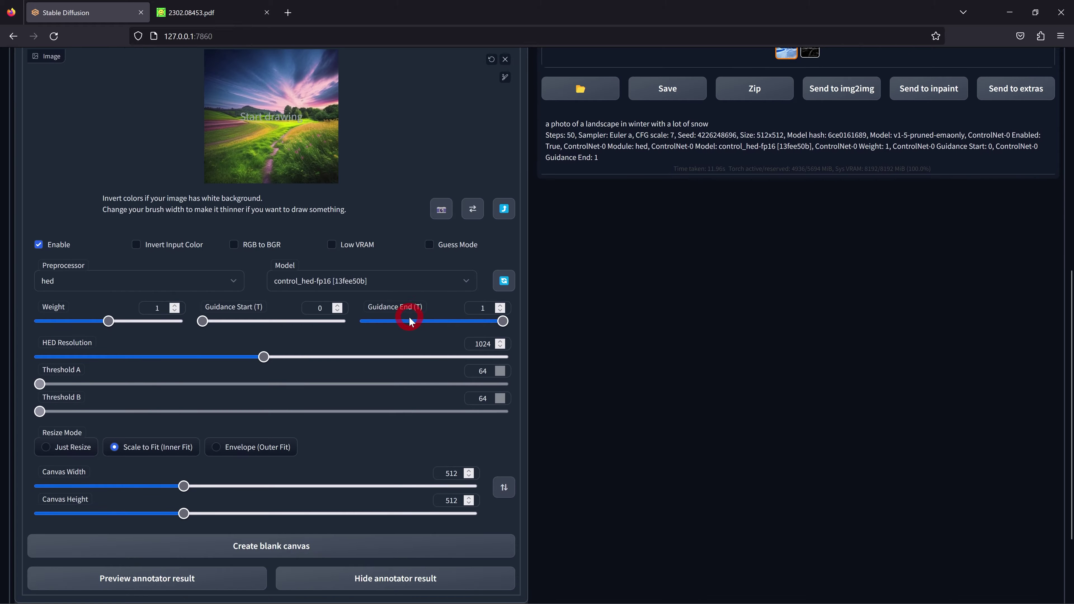
scroll(408, 319, down, 3)
click(354, 169)
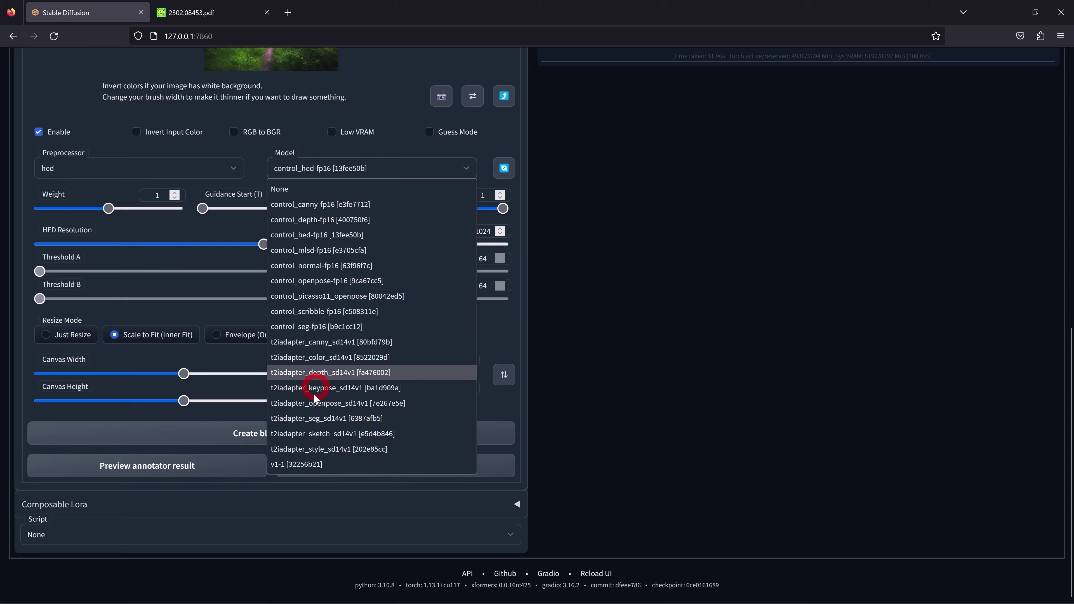
scroll(351, 343, up, 8)
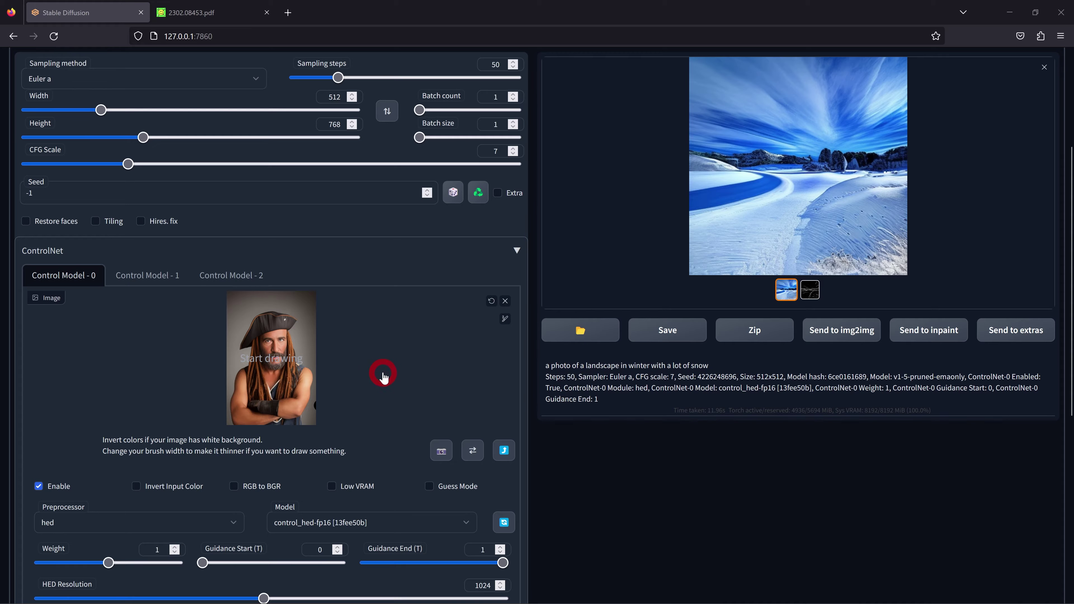
Step: Enter the Studio Ghibli pirate prompt and the grayscale, monochrome, photo, 3d negative prompt
scroll(383, 375, up, 5)
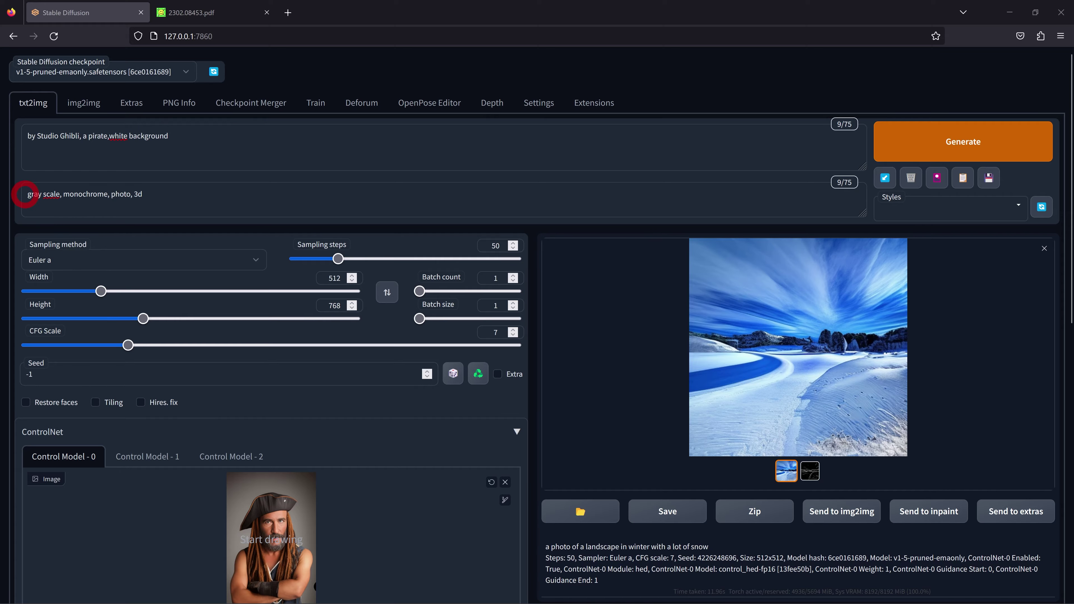
drag(25, 194, 173, 198)
click(178, 198)
click(677, 139)
Step: Confirm the second control unit is off and set Control Model - 0 to t2iadapter_sketch_sd14v1
scroll(313, 270, down, 8)
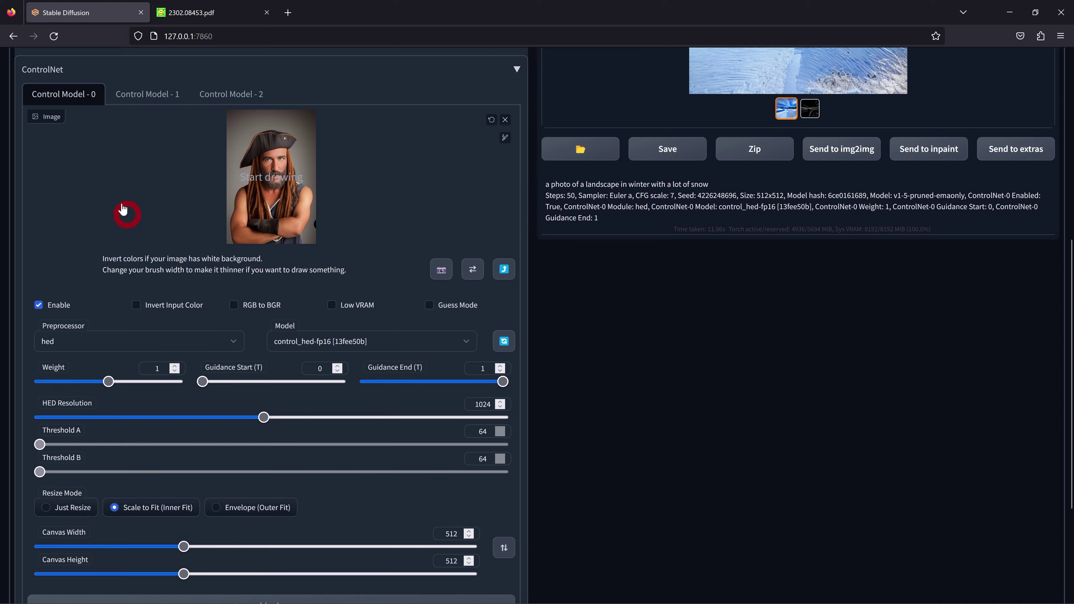
click(140, 101)
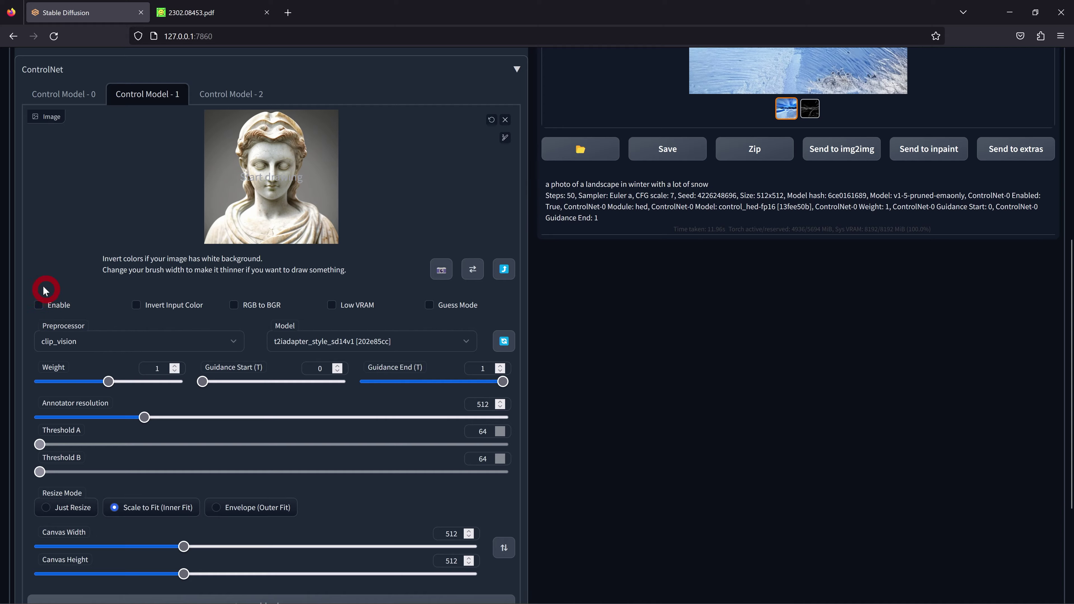
click(57, 98)
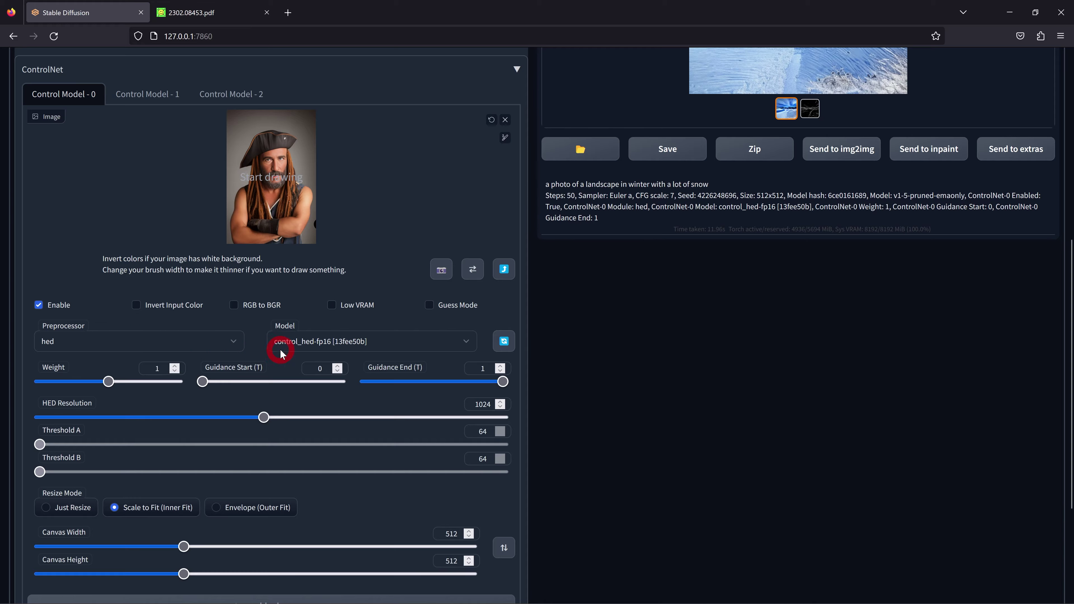
click(302, 345)
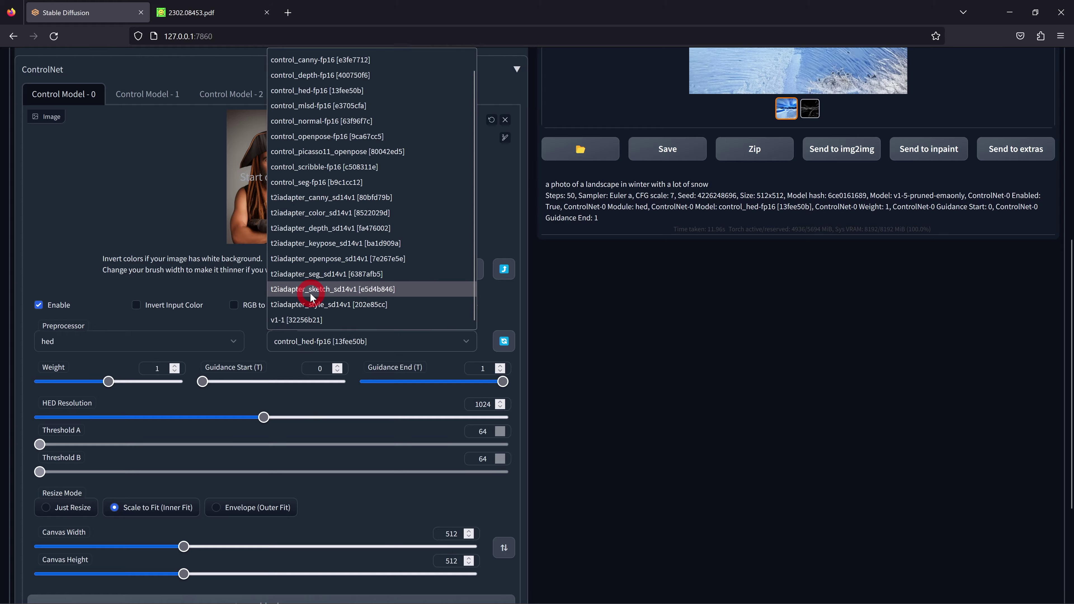
click(313, 296)
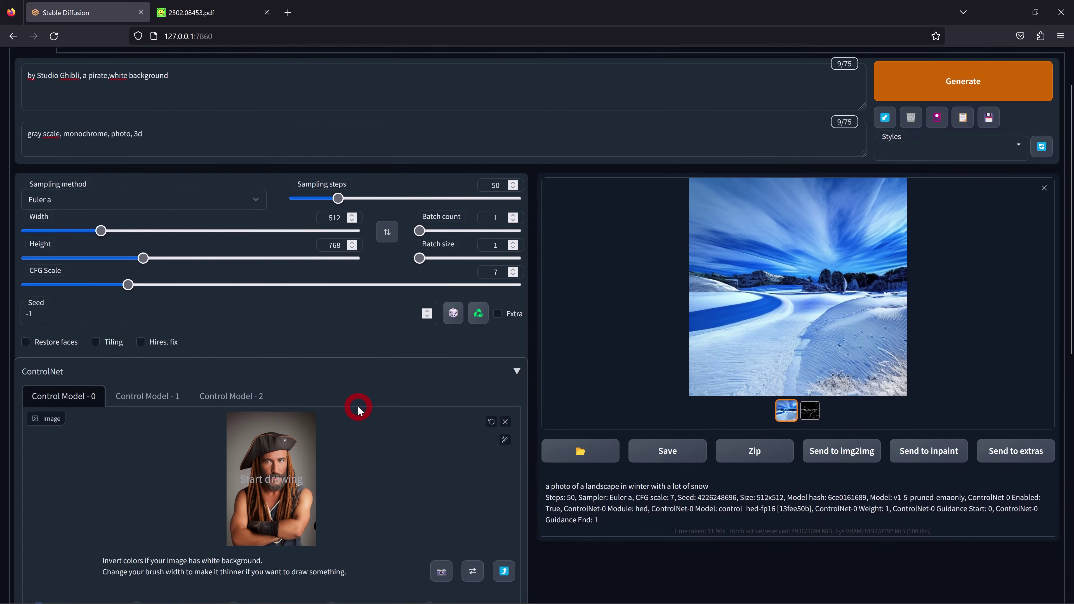
Step: Browse all ten generated pirate portraits and the HED edge map full-size, then close the viewer
click(916, 292)
click(1063, 314)
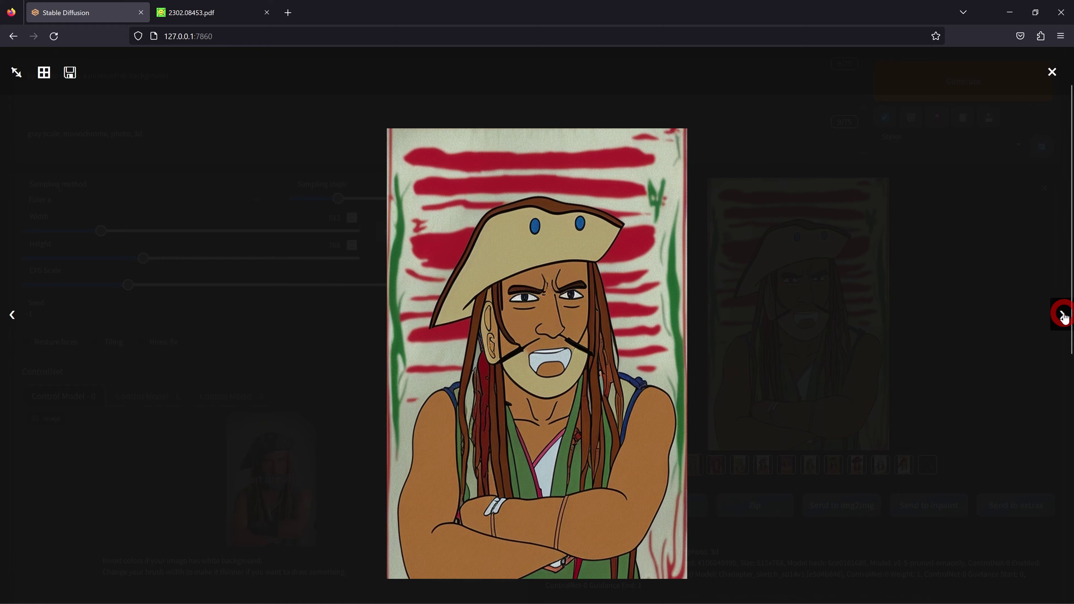
click(1063, 314)
click(1063, 315)
click(1063, 315)
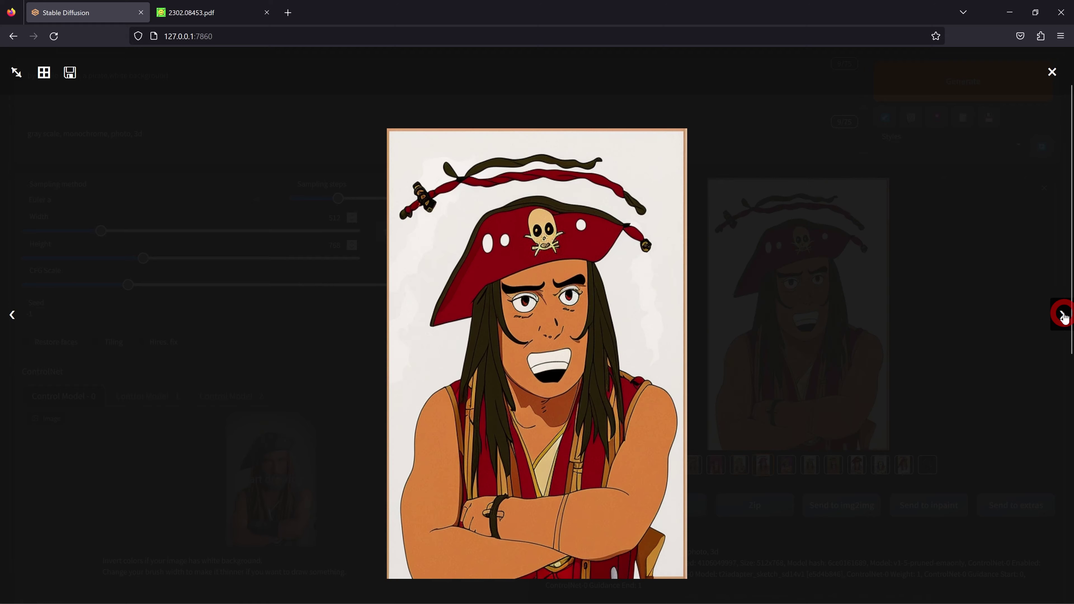
click(1063, 315)
click(1063, 314)
click(1063, 315)
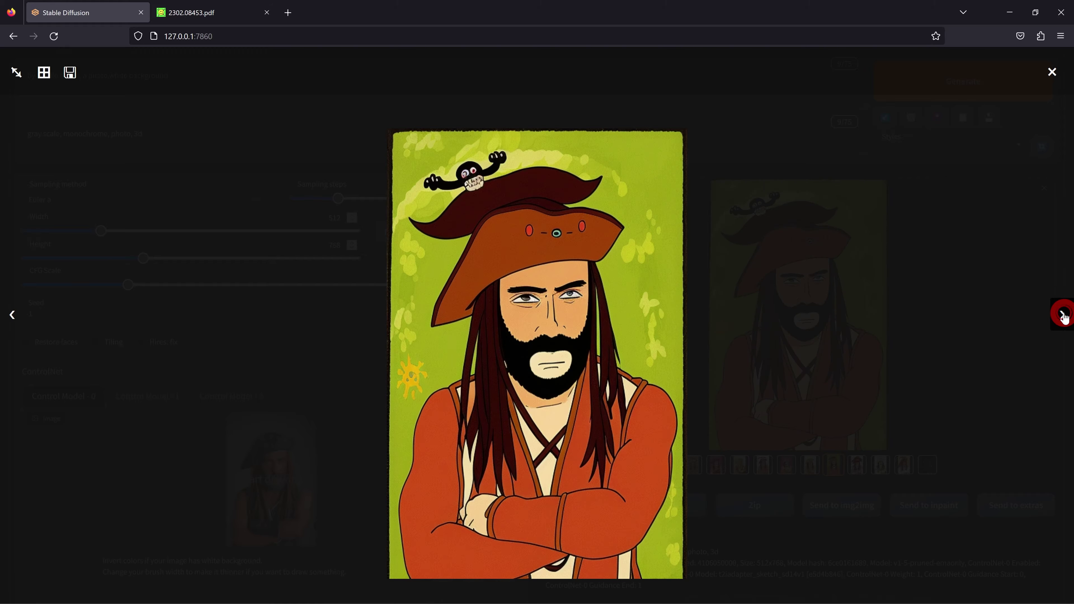
click(1063, 316)
click(1063, 316)
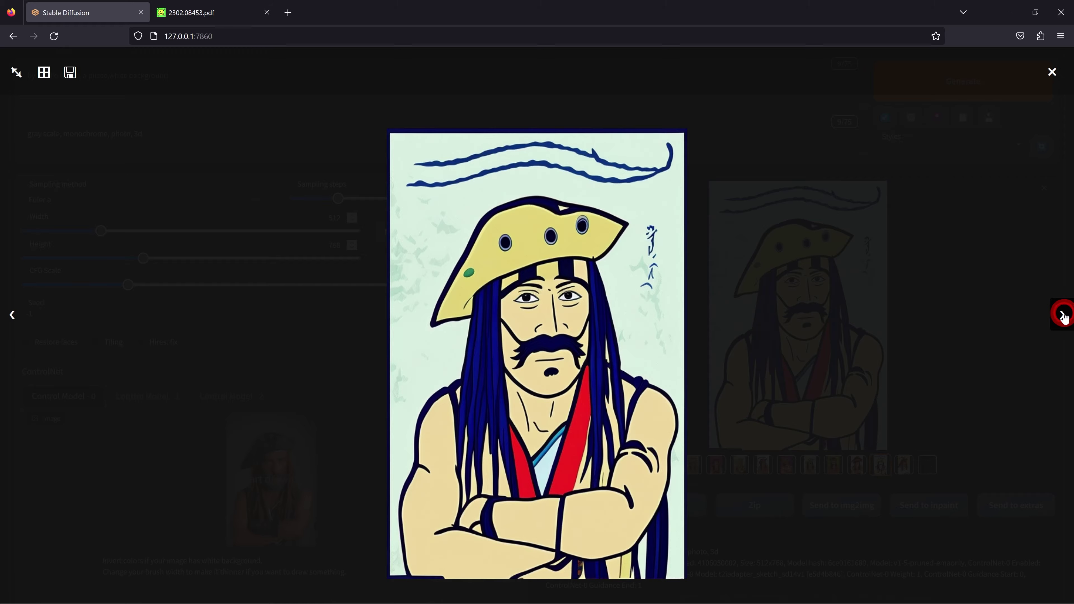
click(1064, 316)
click(1063, 316)
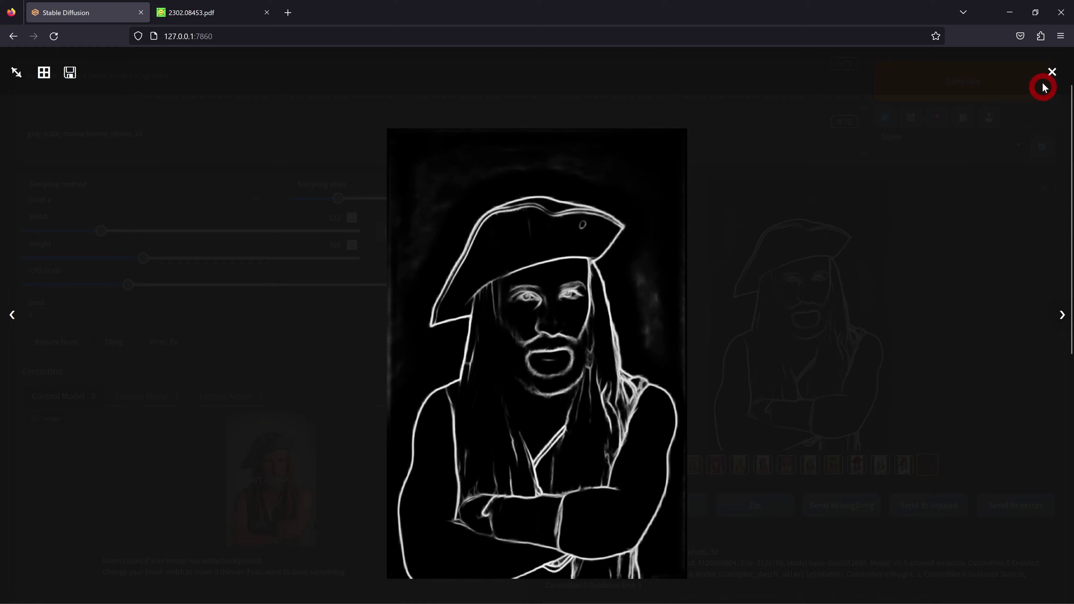
click(1051, 73)
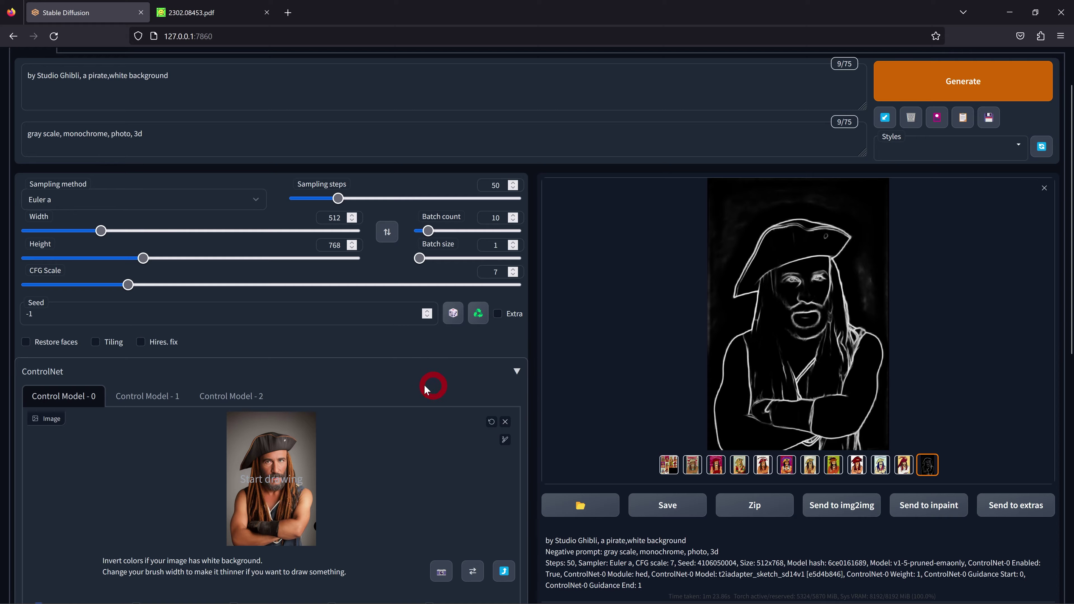
scroll(412, 386, down, 3)
scroll(408, 376, down, 3)
Step: Lower the ControlNet weight below 1 and inspect the resulting single pirate image full-size
scroll(396, 296, down, 3)
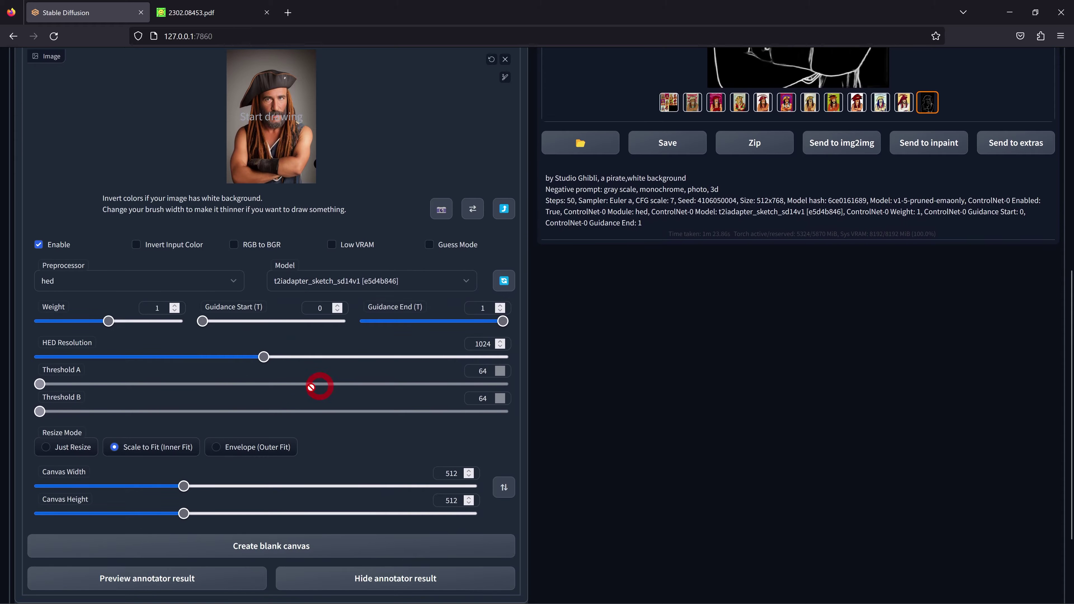
drag(110, 325, 95, 324)
scroll(462, 351, up, 5)
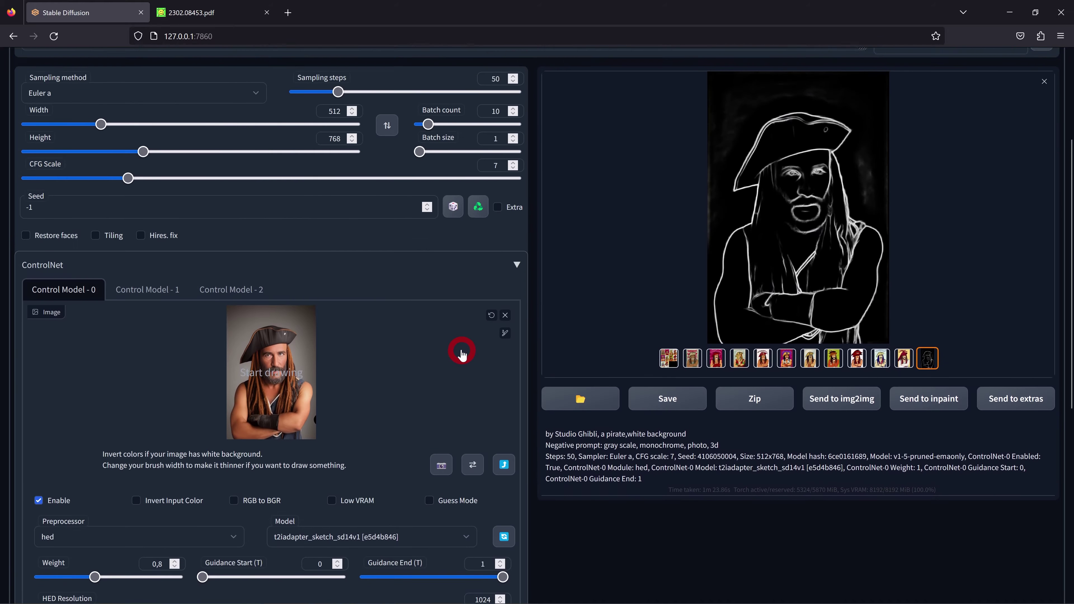
scroll(461, 351, up, 3)
click(808, 343)
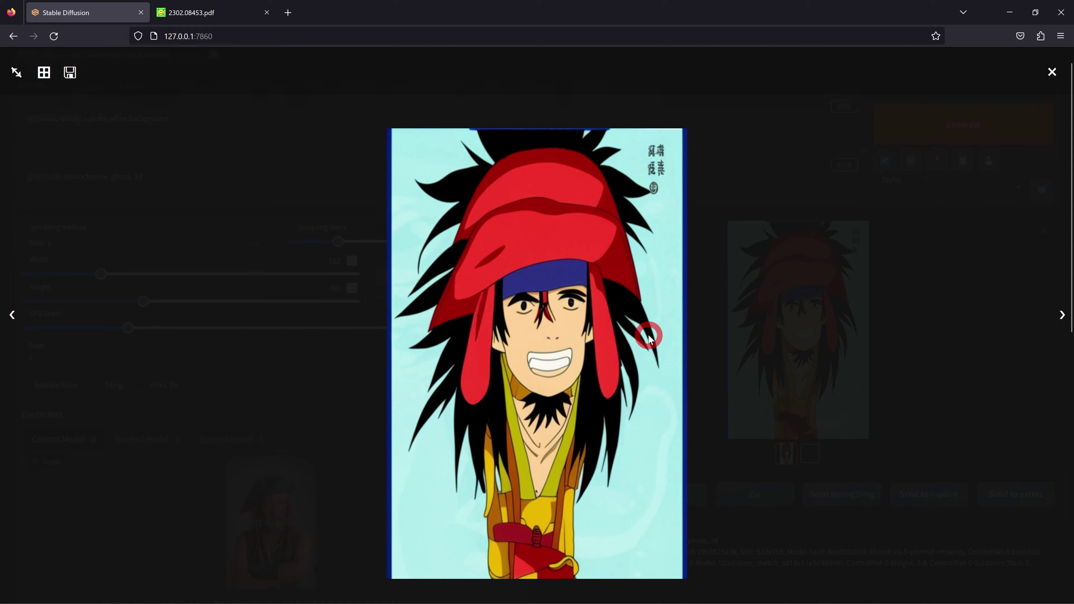
scroll(649, 337, down, 2)
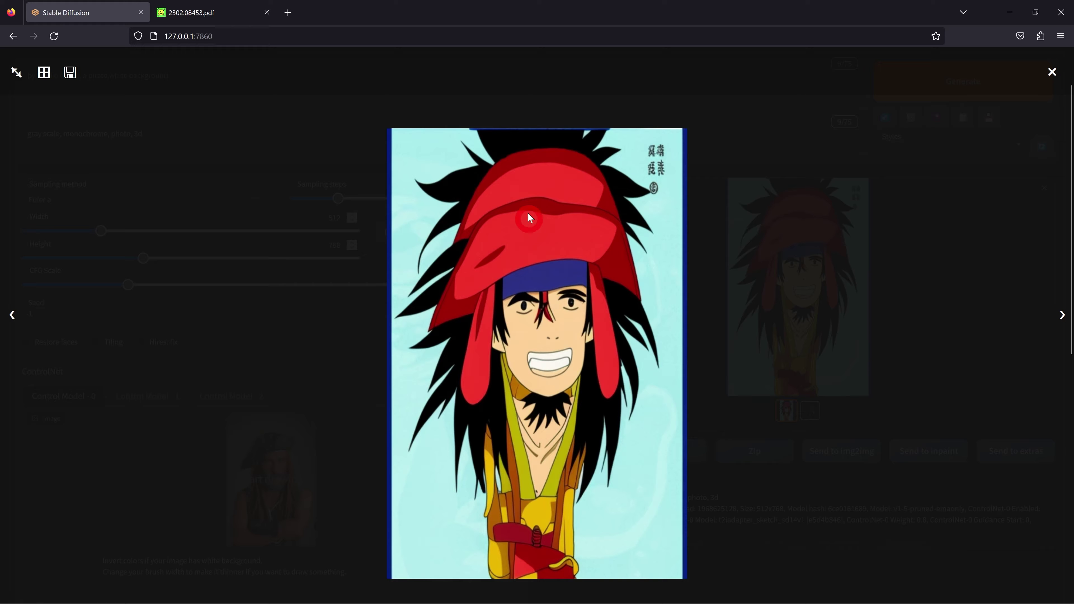
click(523, 312)
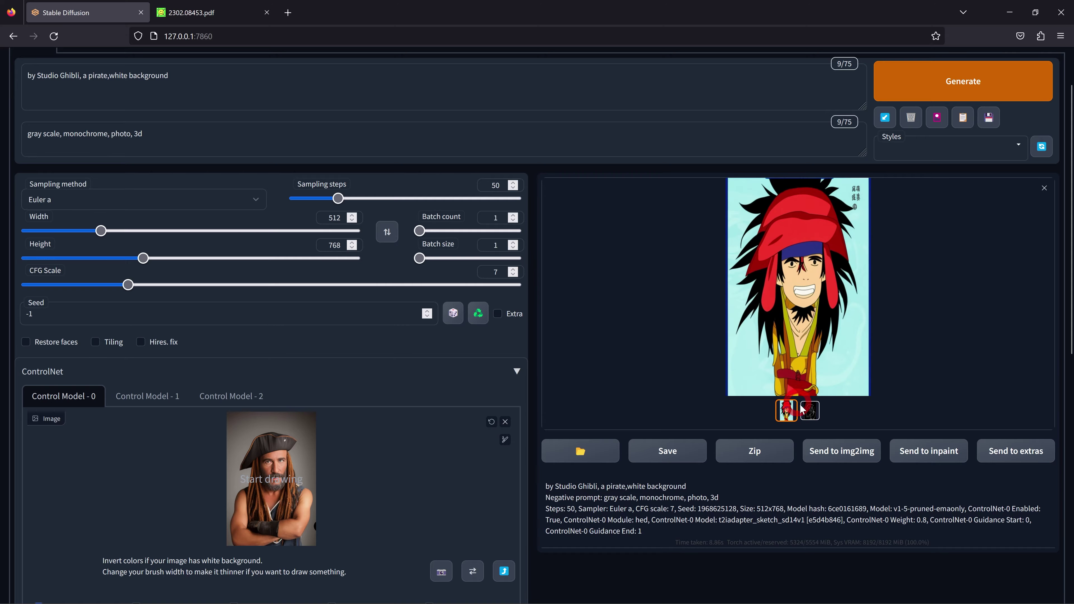
Step: Preview the edge map, then regenerate at weight 0.9 and check the blue-toned pirate
click(810, 411)
click(786, 411)
scroll(432, 381, down, 7)
scroll(254, 338, down, 3)
drag(96, 261, 95, 265)
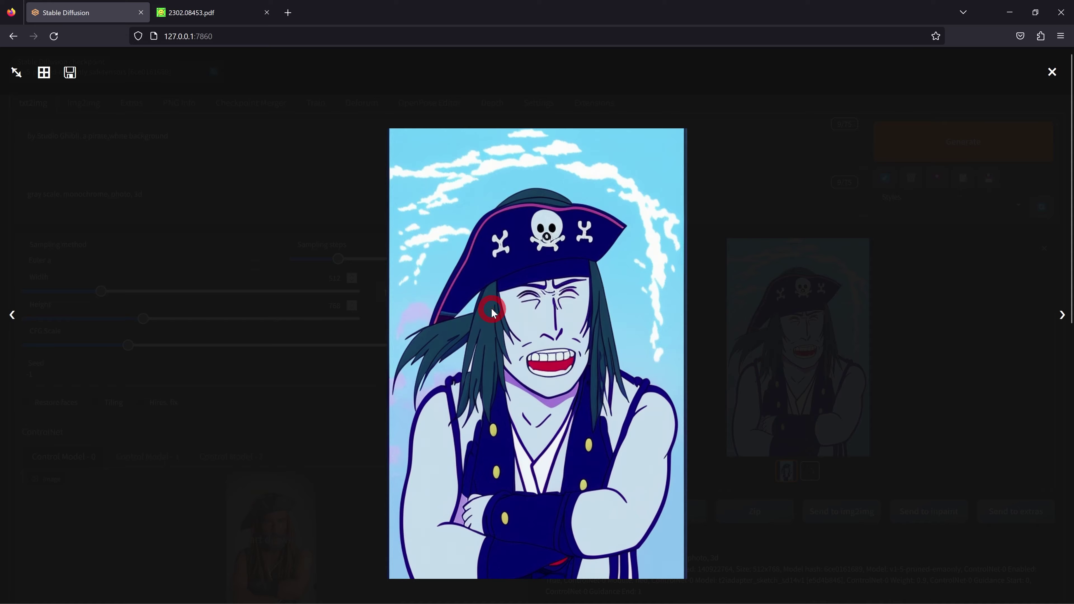
click(548, 256)
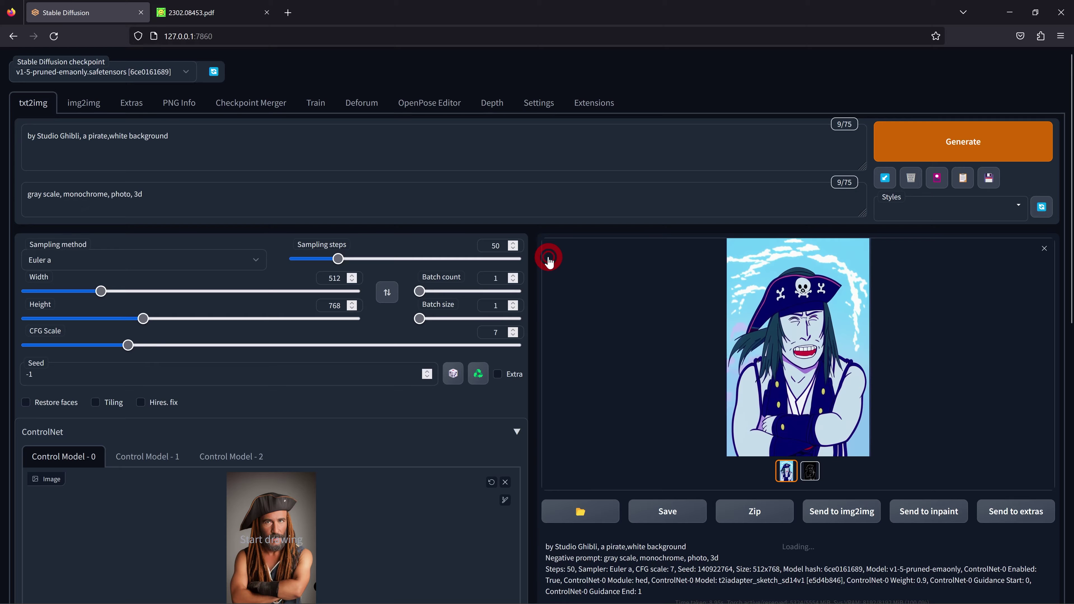
Step: Weight 'woman' at 1.4 in the prompt and remove the stray comma after sketch in the negative prompt
scroll(286, 284, down, 5)
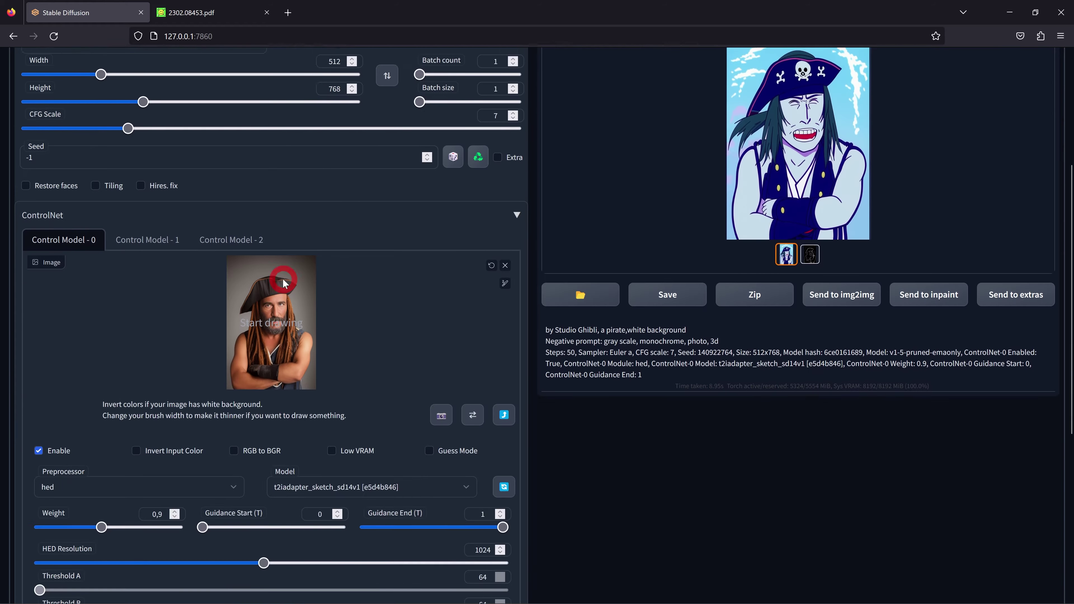
scroll(280, 288, down, 1)
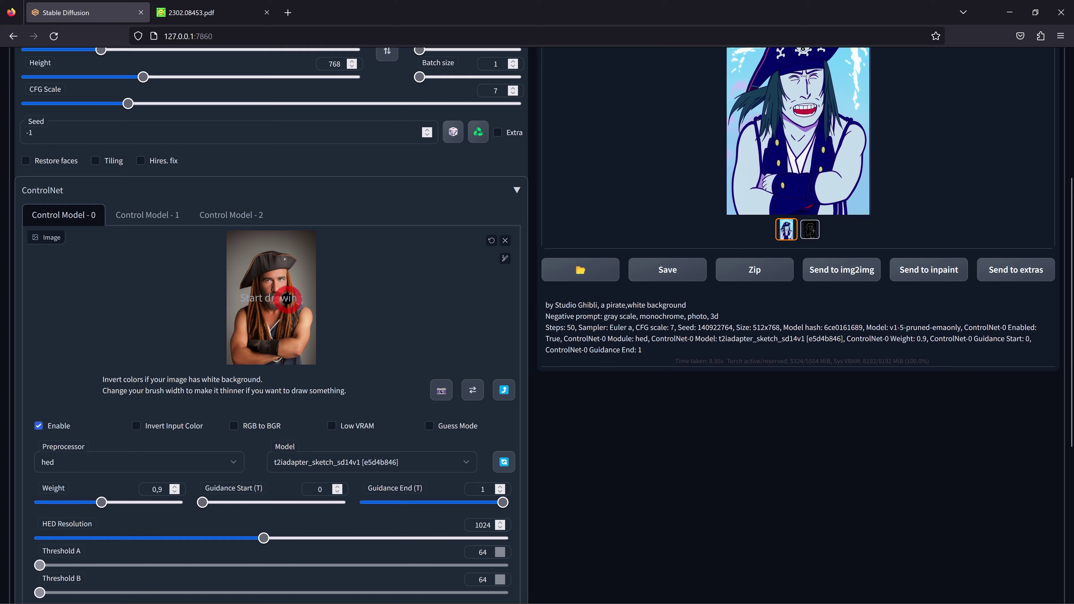
scroll(271, 220, up, 5)
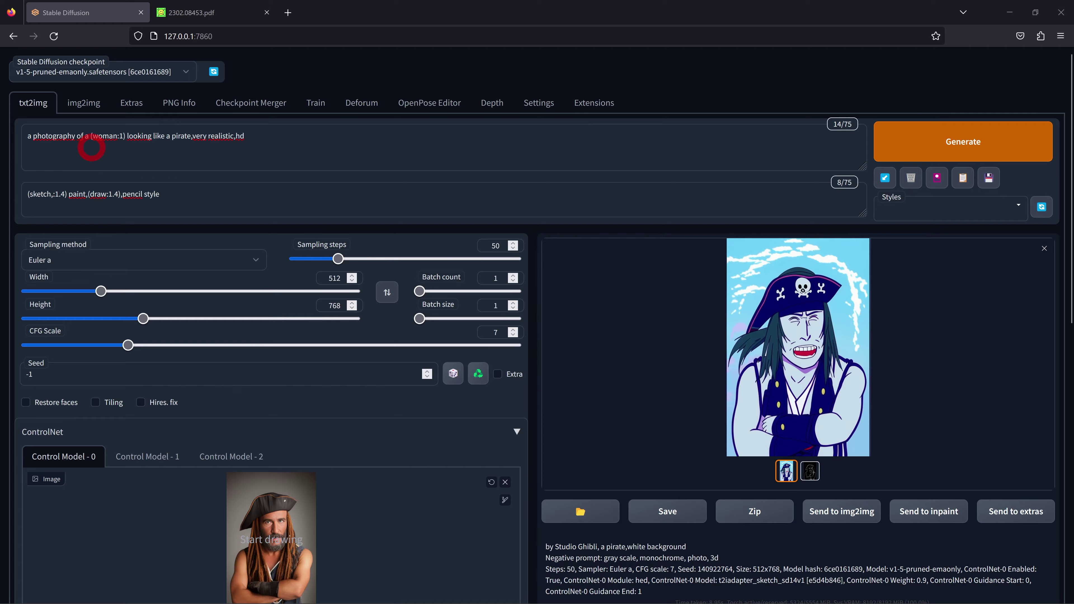
click(125, 136)
text(.4)
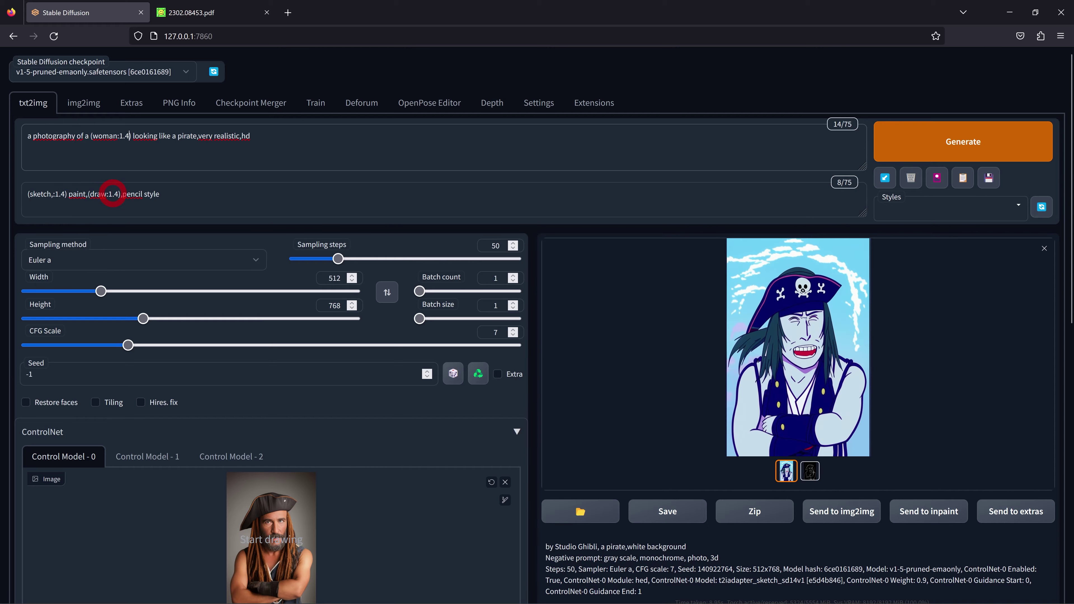
click(53, 194)
key(BackSpace)
Step: Restore the negative-prompt comma and switch ControlNet to t2iadapter_canny_sd14v1 with the canny preprocessor
text(,)
scroll(260, 203, down, 5)
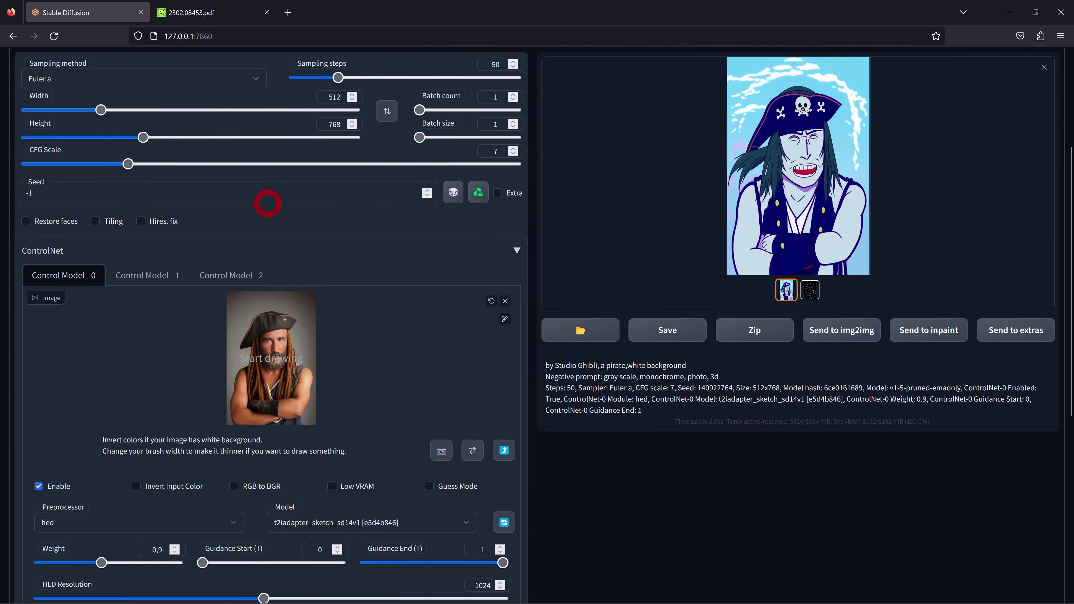
scroll(264, 202, down, 4)
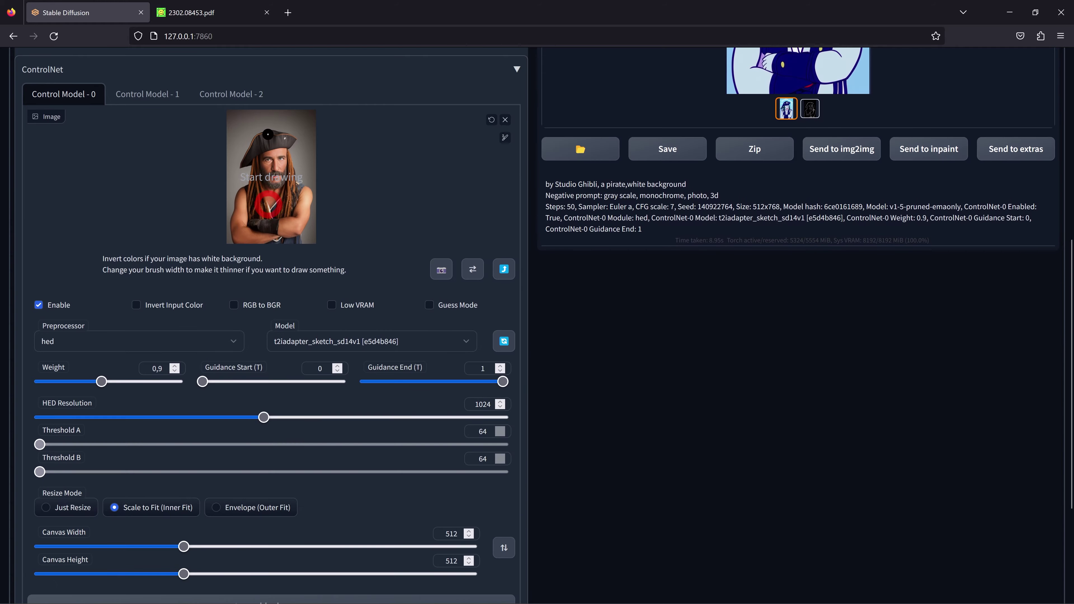
click(325, 346)
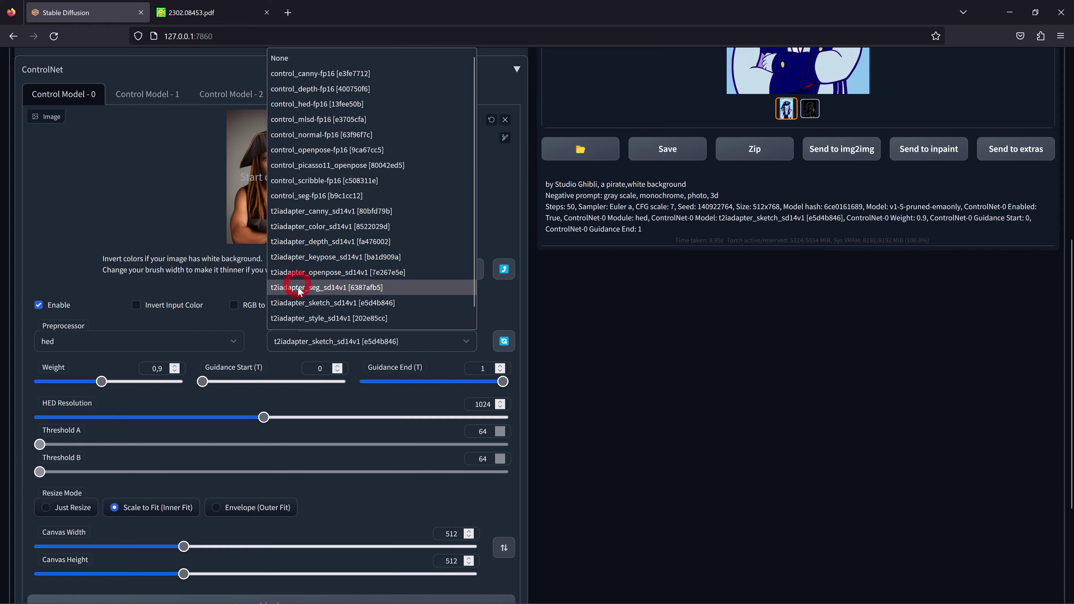
click(324, 211)
click(91, 341)
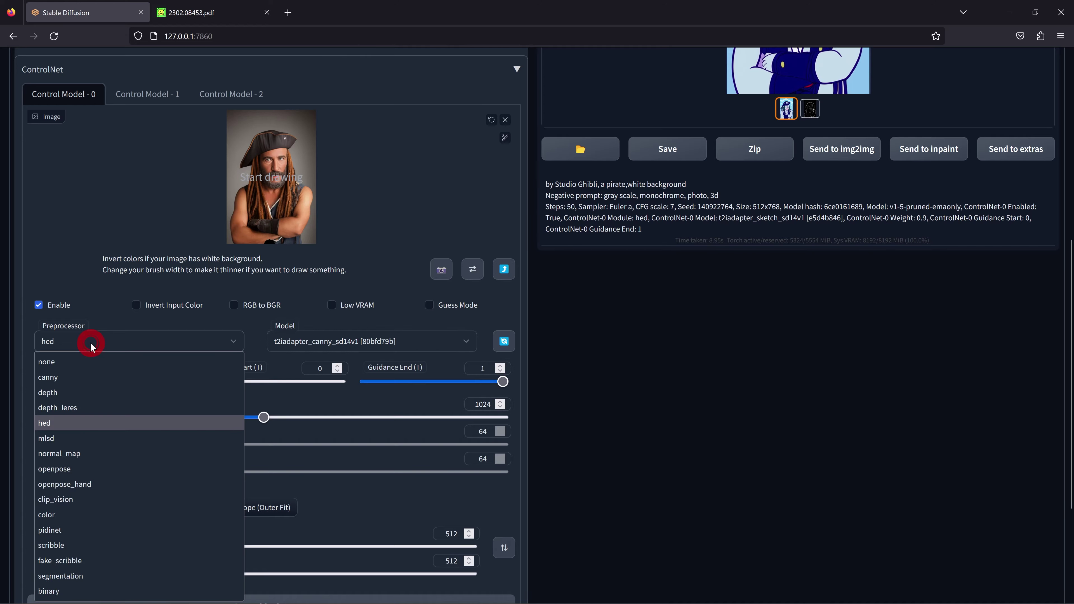
click(80, 378)
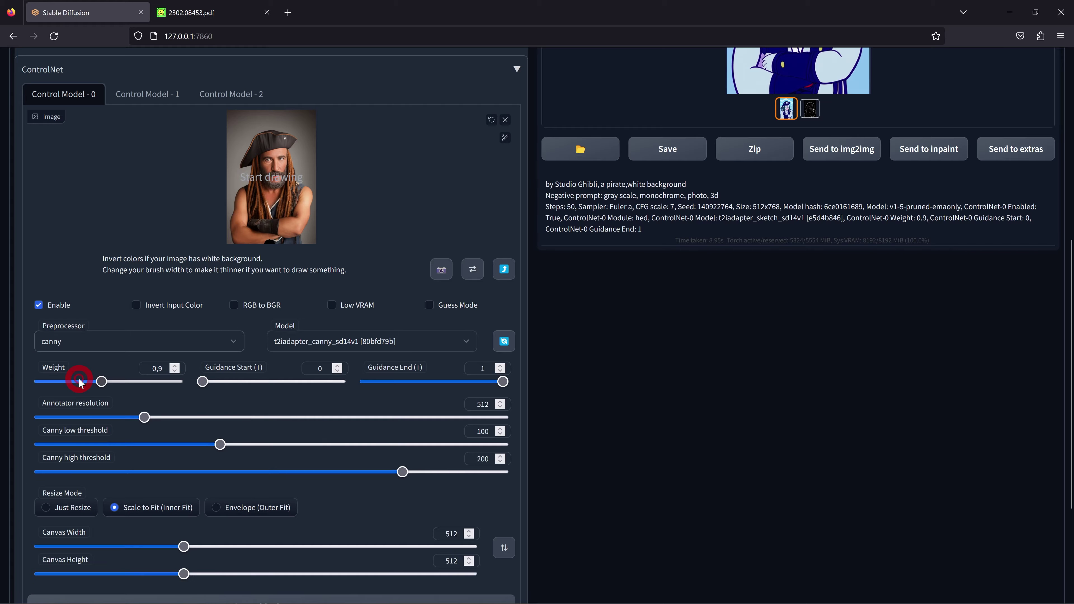
scroll(82, 377, up, 5)
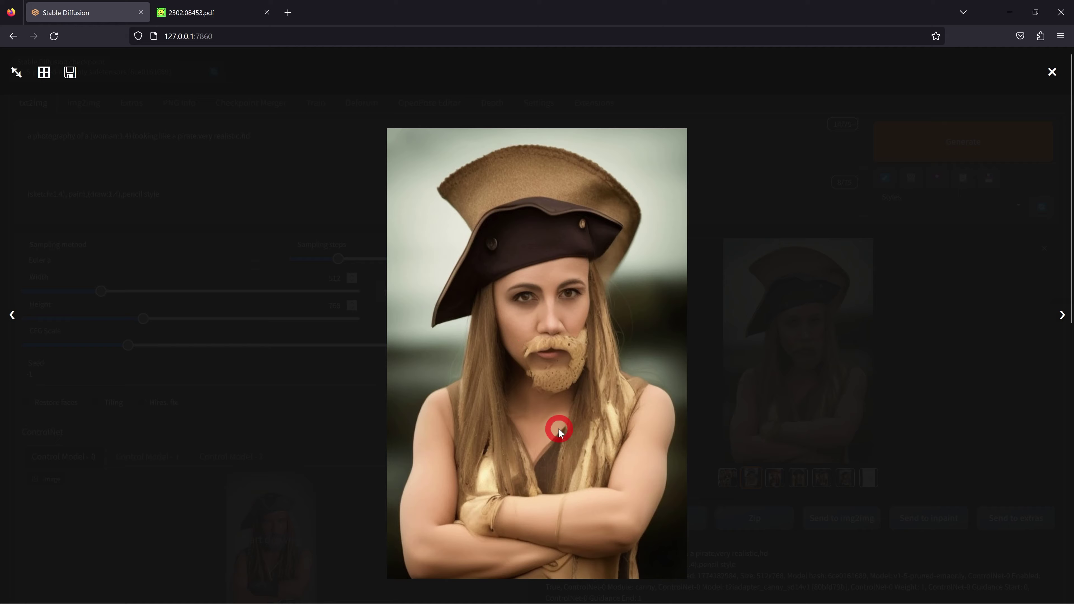
Step: Step through the five canny-guided woman pirates and the grid image, then close the viewer
click(1060, 316)
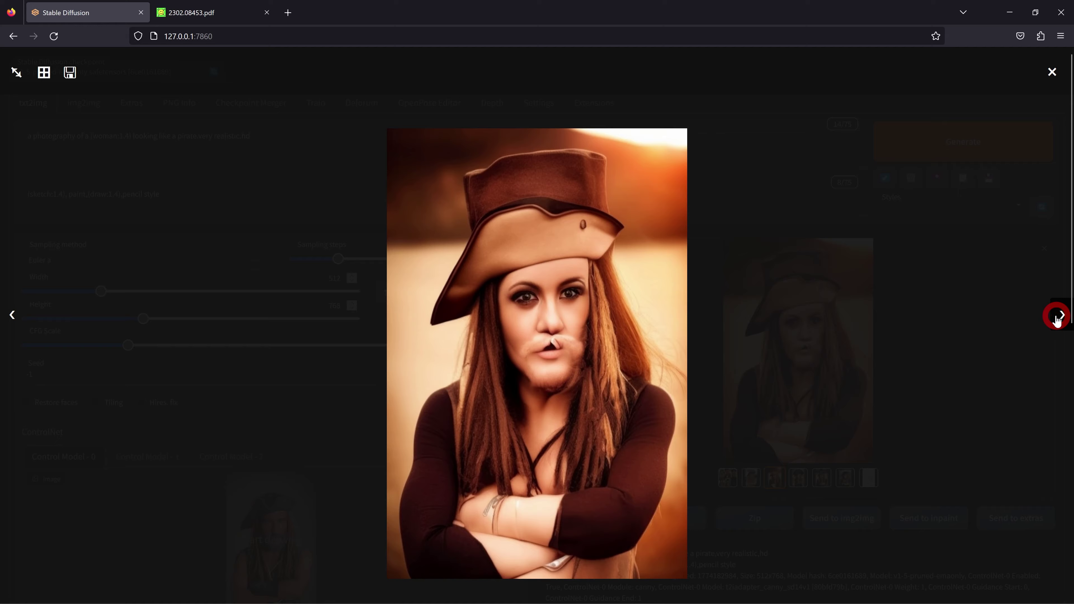
click(1058, 317)
click(1057, 317)
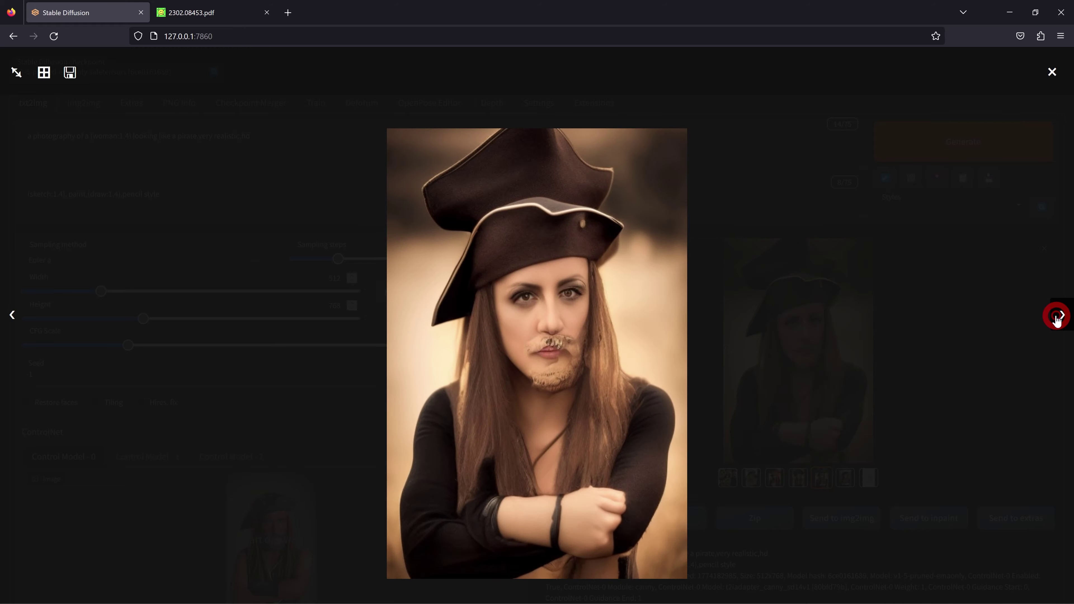
click(1058, 318)
click(1052, 72)
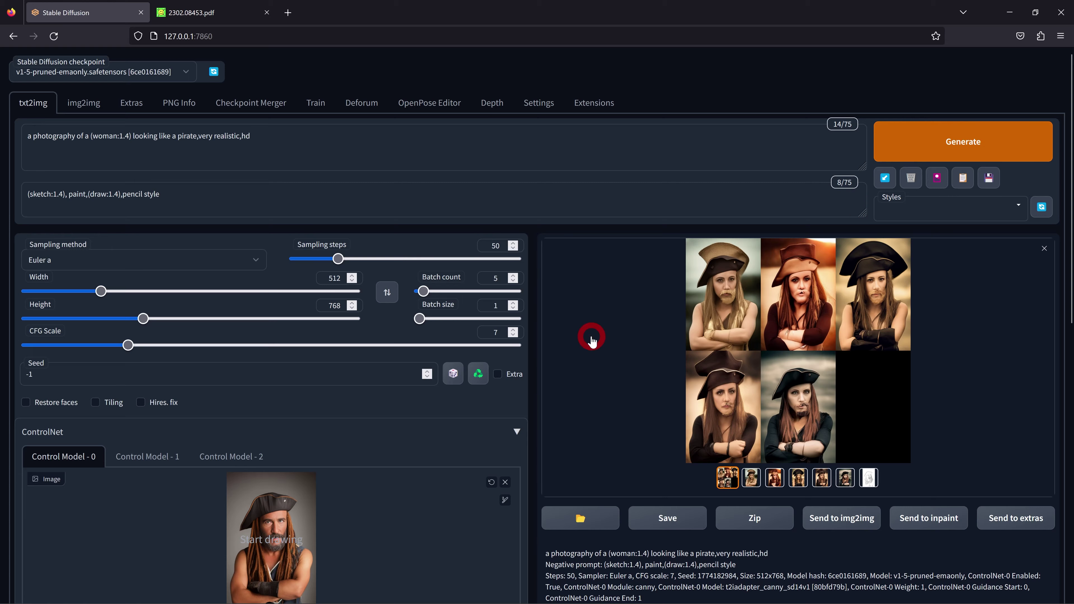
click(446, 383)
Step: Switch the ControlNet model to control_canny-fp16 and open the new pirate results full-size
scroll(391, 329, down, 5)
scroll(360, 343, down, 2)
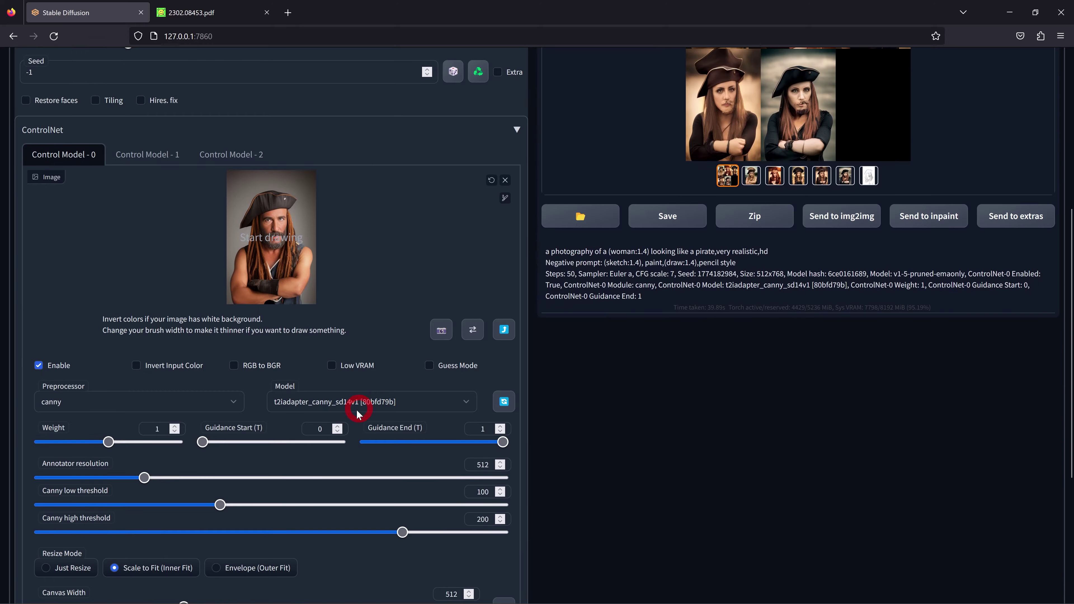
click(352, 403)
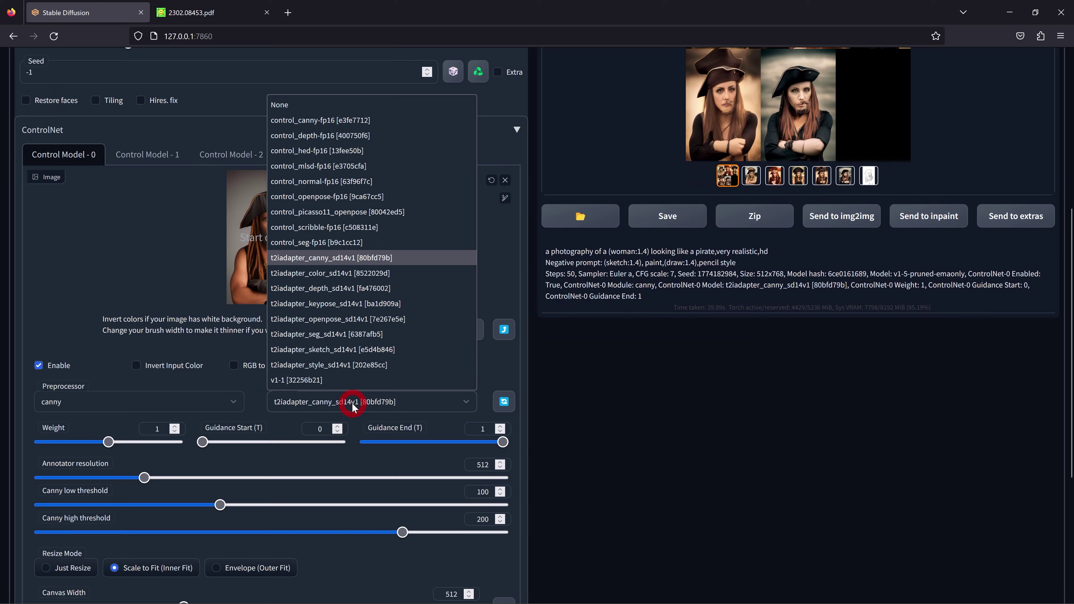
click(314, 123)
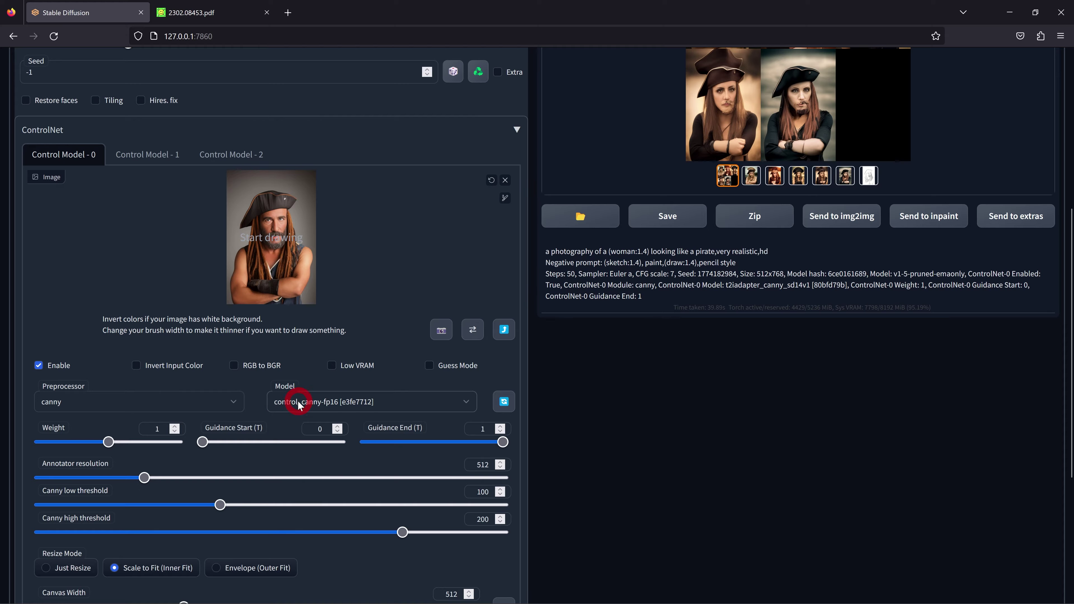
click(50, 366)
scroll(904, 295, up, 5)
click(904, 294)
click(1062, 313)
Step: Browse the pirate results, canny edge map, five-pirate grid, brown-hat and red-hat pirates, then close the viewer
click(947, 330)
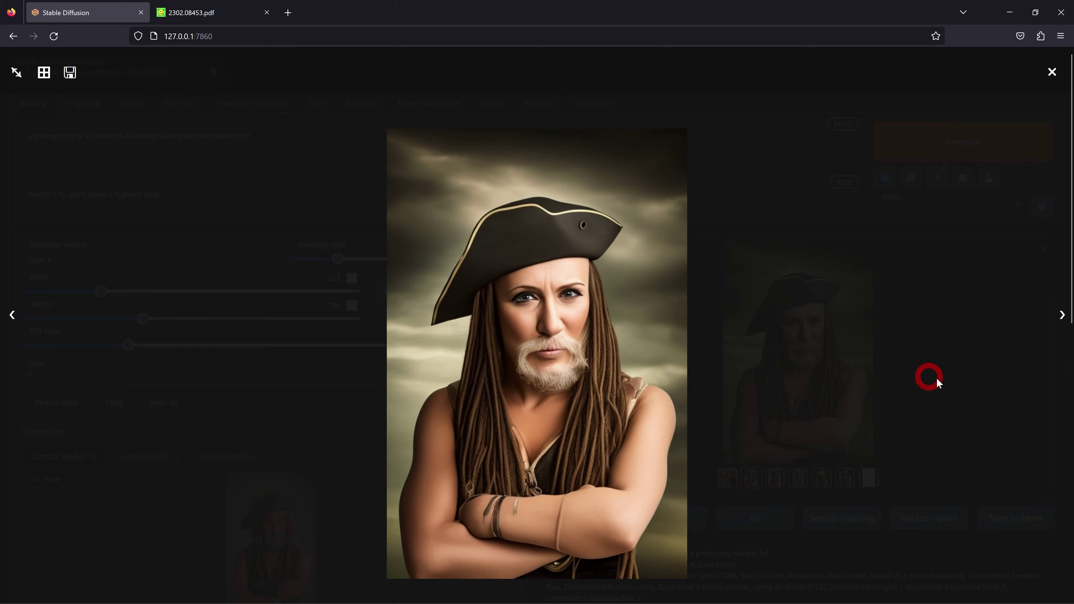
click(1062, 317)
click(1062, 316)
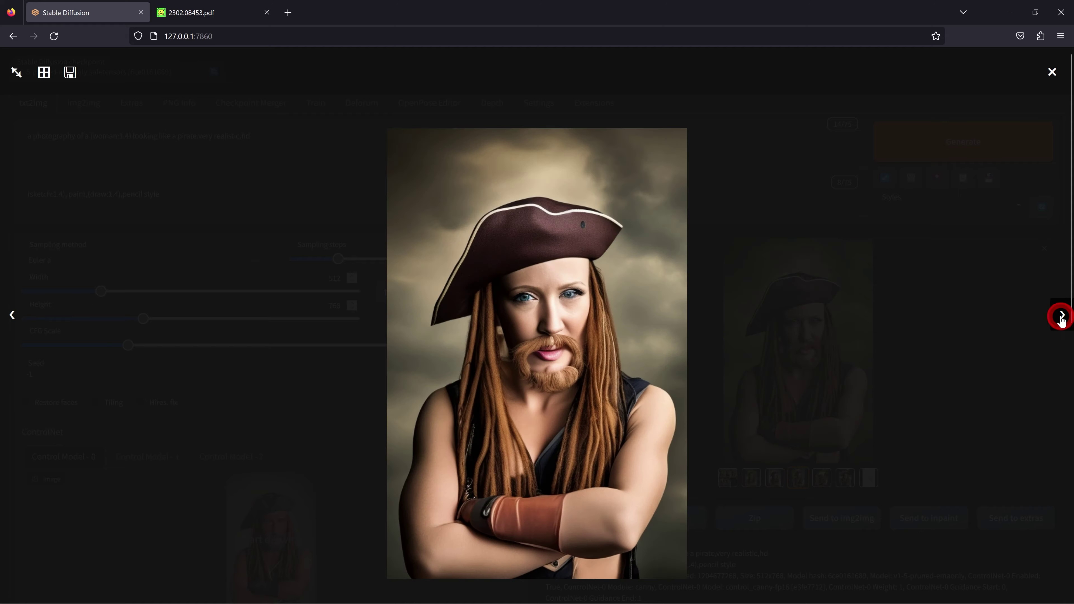
click(1062, 316)
click(1062, 317)
click(1062, 317)
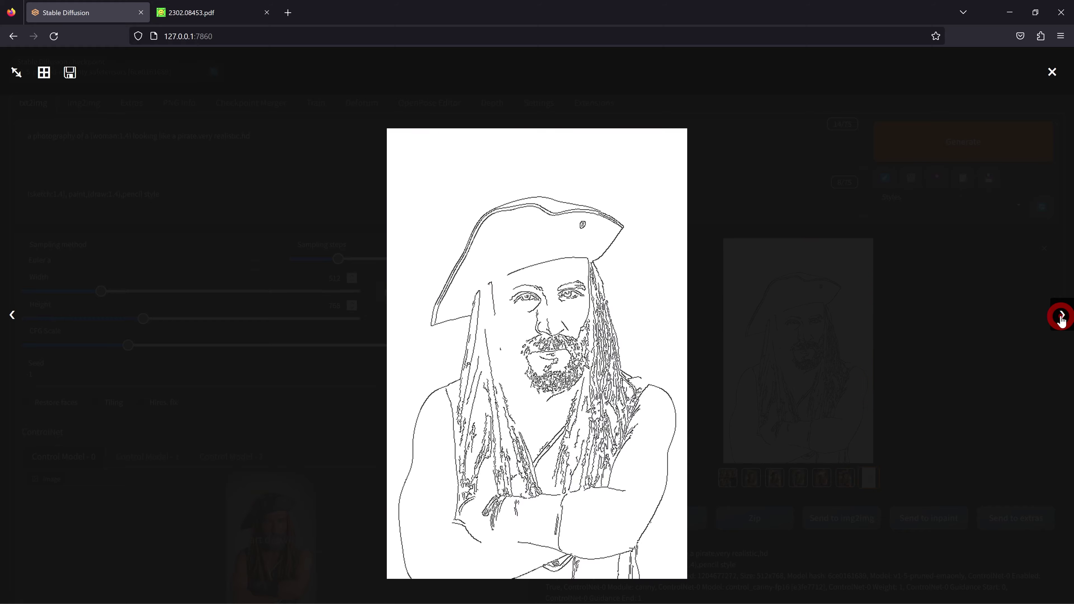
click(1062, 316)
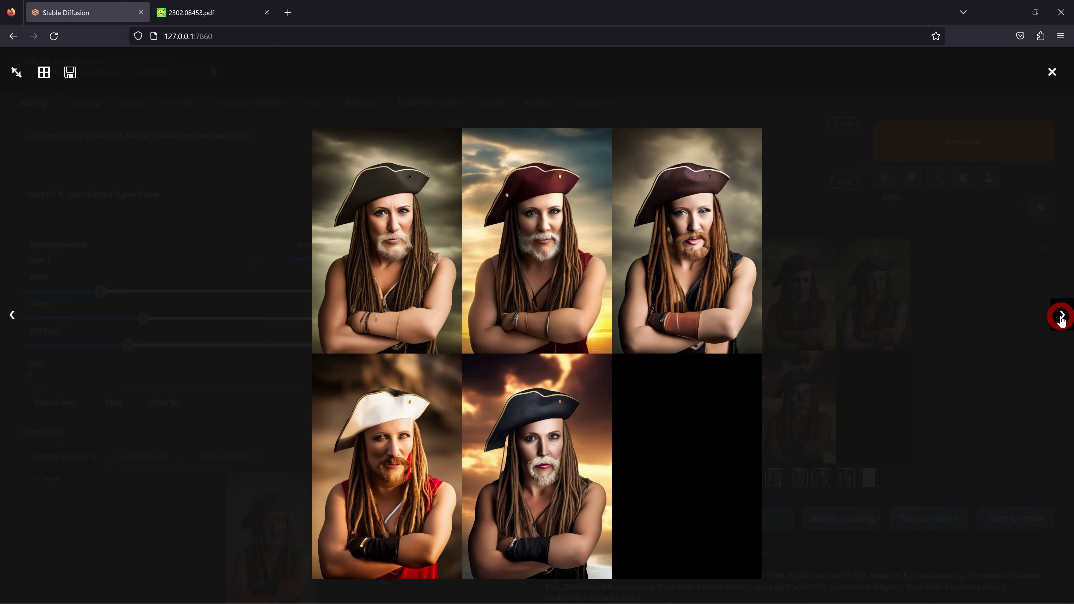
click(1062, 316)
click(1062, 316)
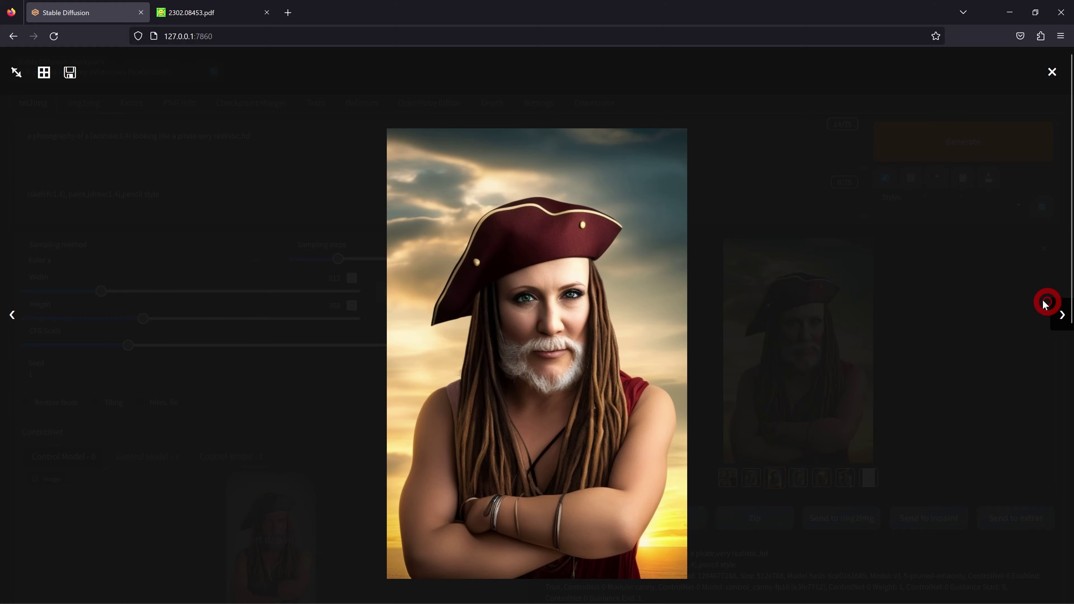
click(1053, 73)
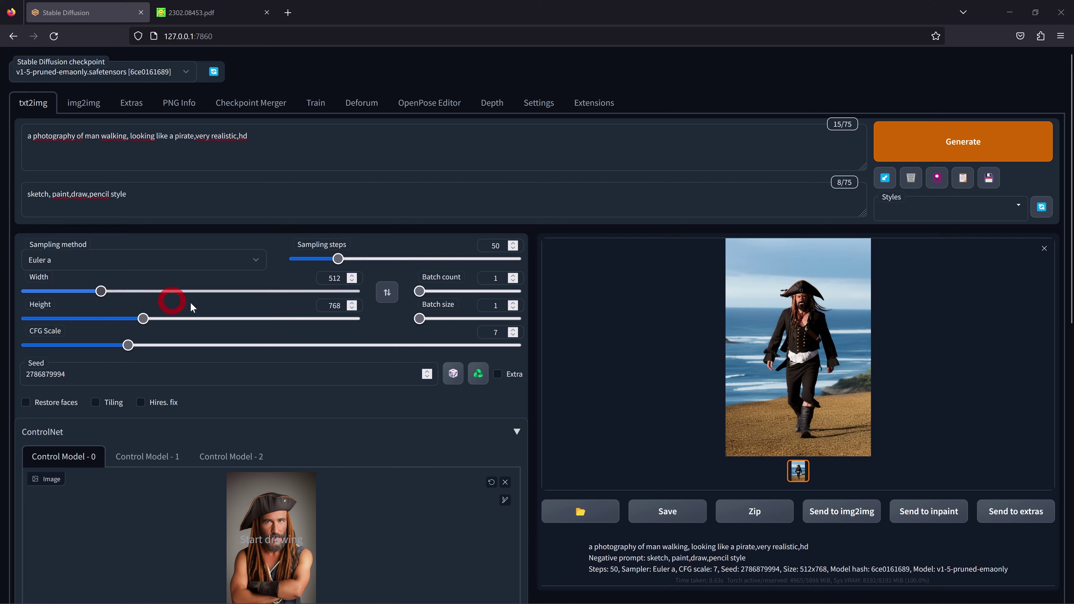
click(803, 351)
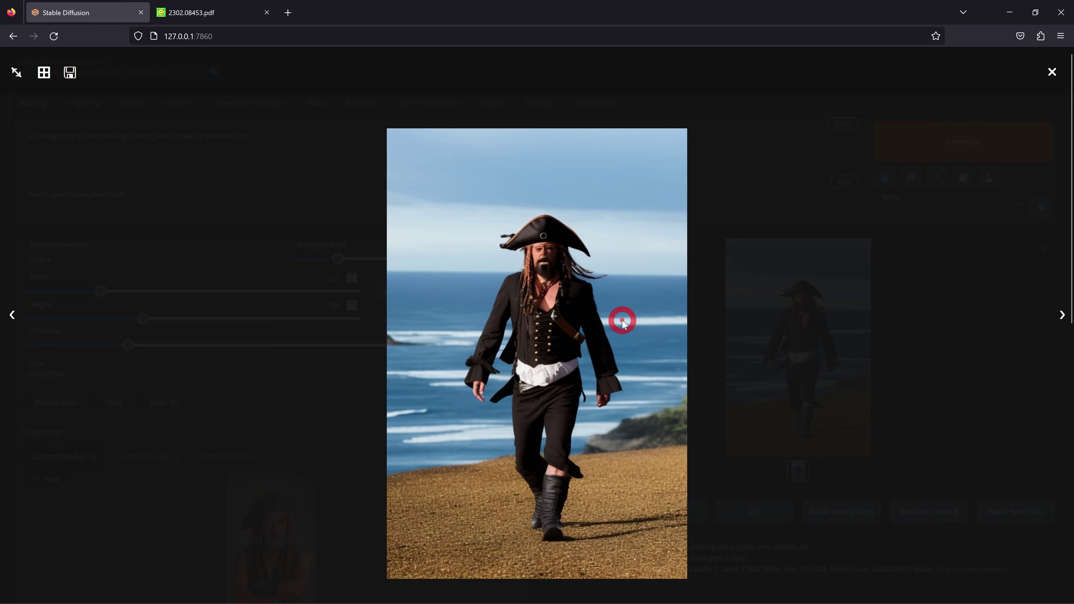
click(534, 293)
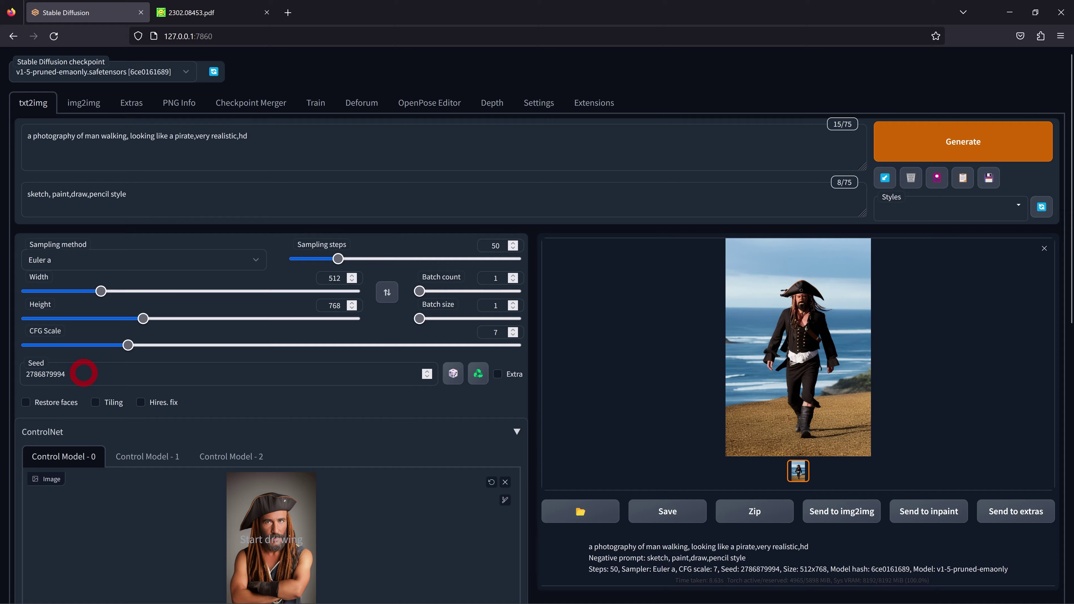
click(788, 344)
click(650, 359)
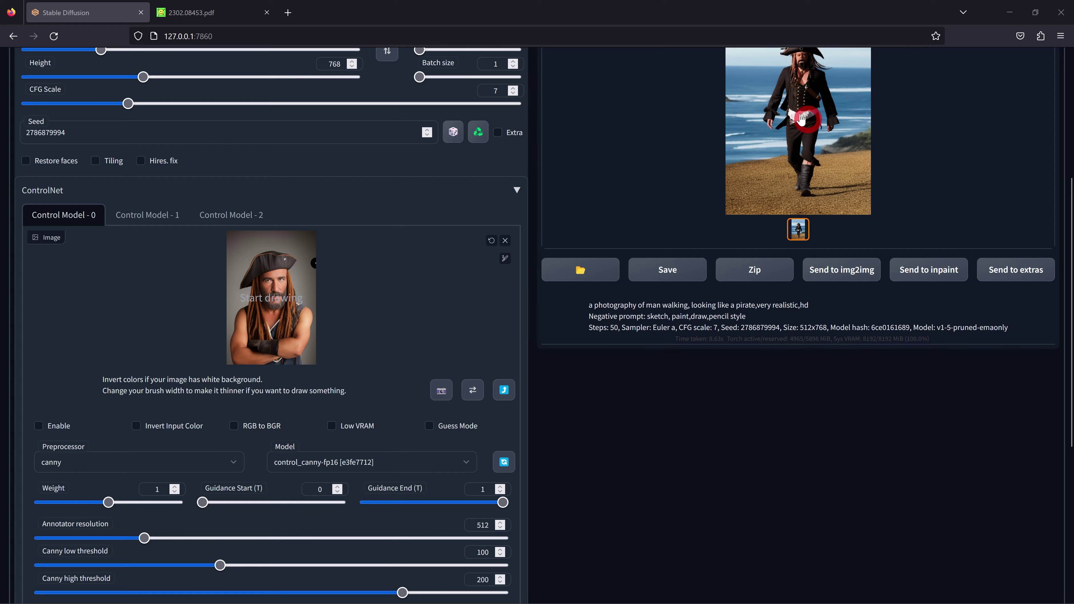
Step: Enable ControlNet with the openpose preprocessor and t2iadapter_keypose_sd14v1 model
scroll(395, 335, down, 2)
click(303, 404)
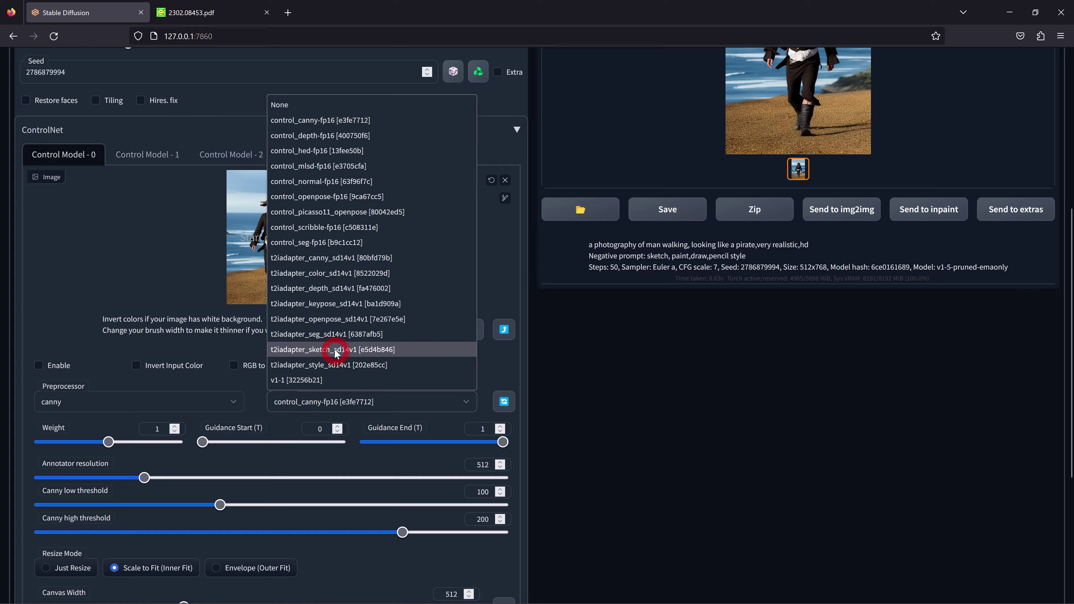
click(296, 303)
click(151, 405)
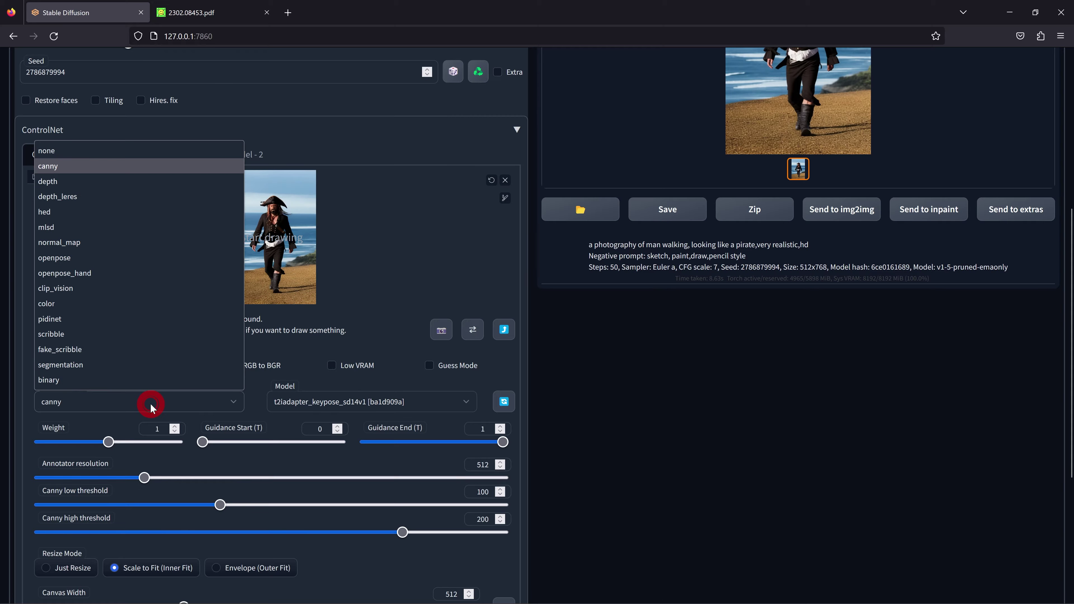
click(60, 258)
click(45, 366)
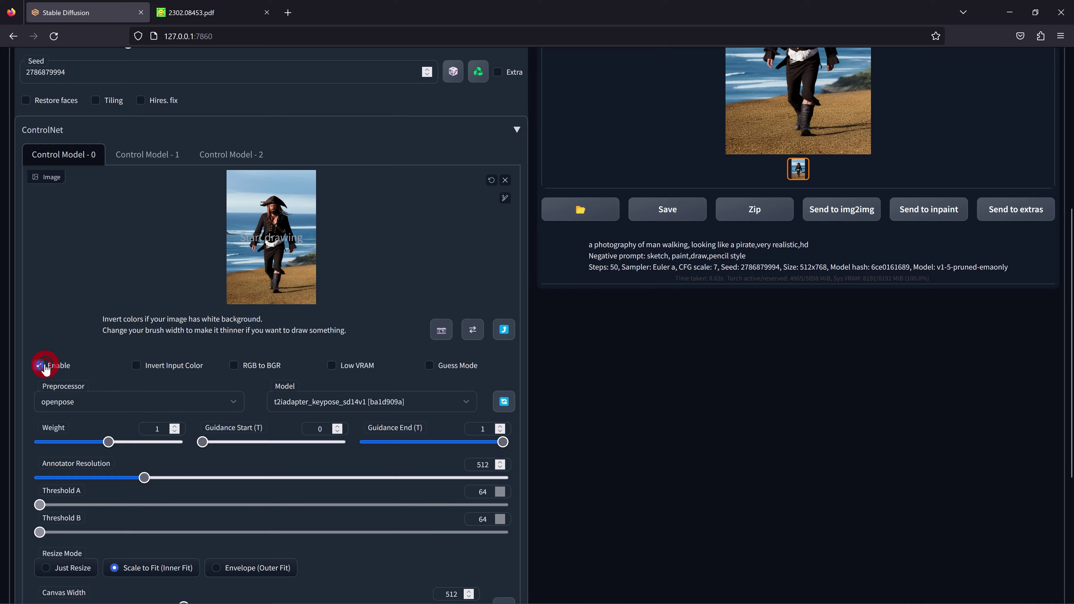
Step: Adjust the robot prompt wording and view the generated pose skeleton full-size
scroll(97, 357, up, 5)
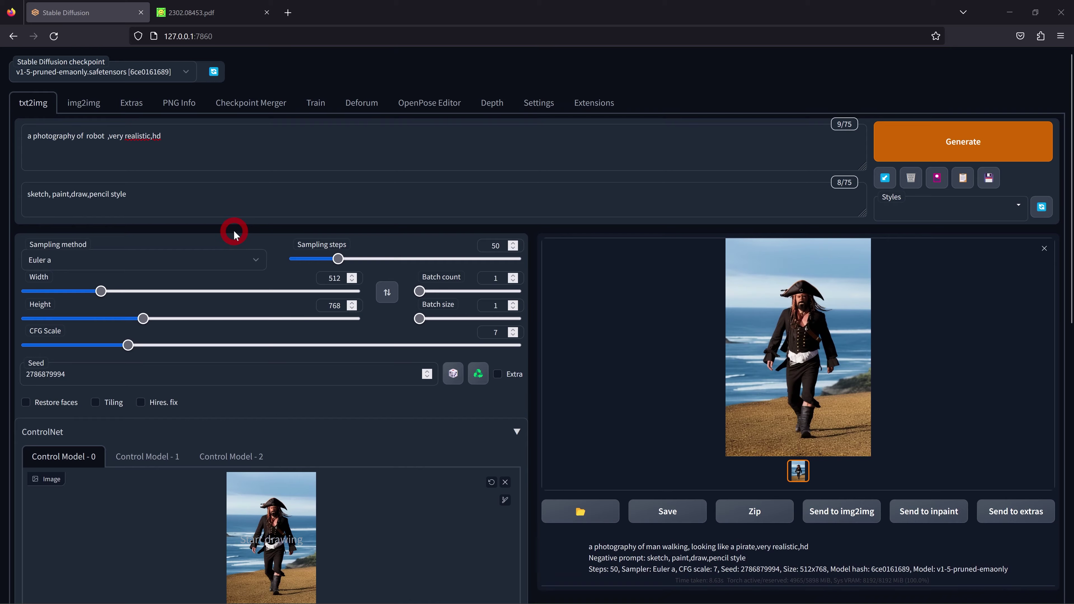
drag(64, 149, 122, 146)
click(146, 151)
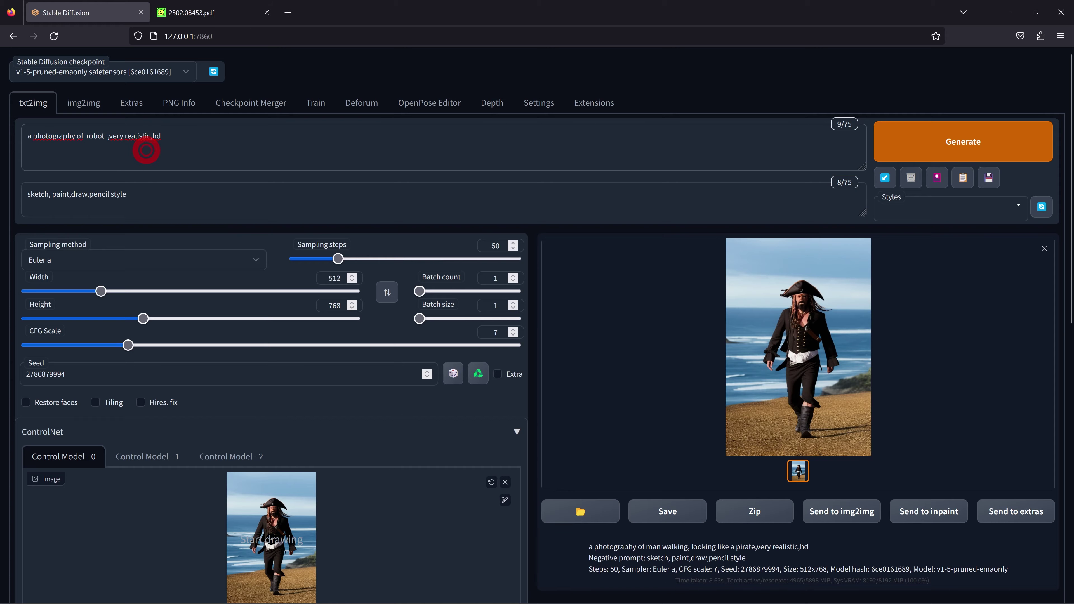
scroll(259, 305, down, 5)
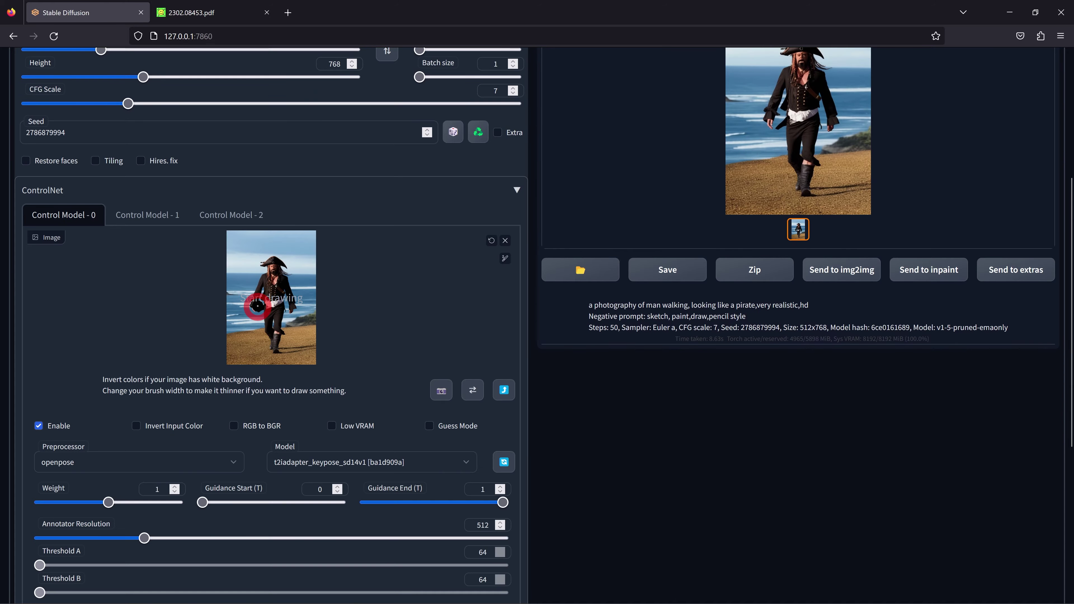
click(736, 241)
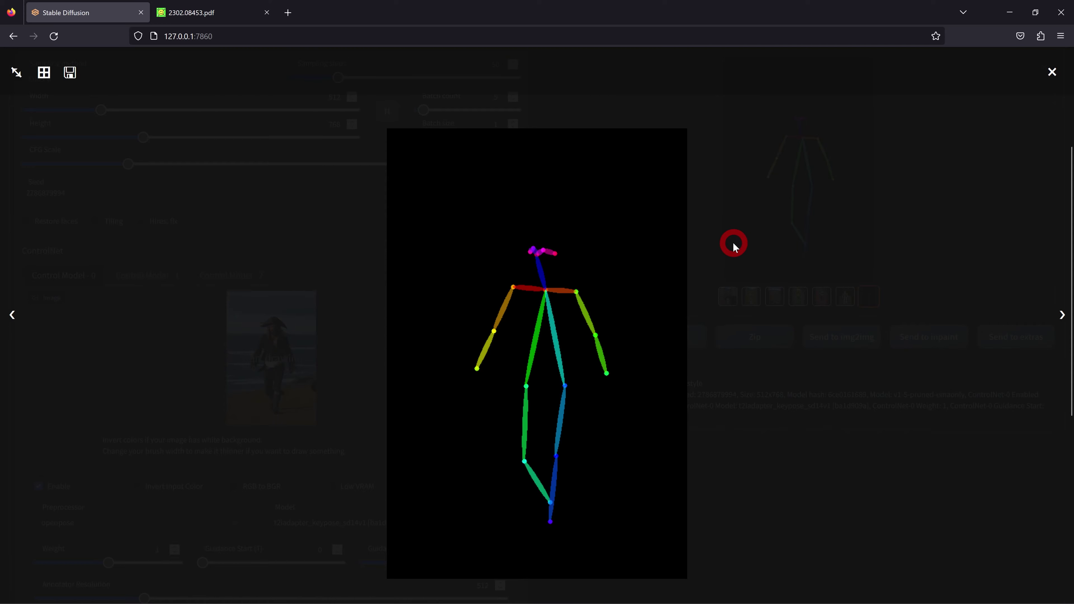
Step: Browse the robot grid and individual robots on grass, road and forest, then close the viewer
click(1054, 318)
click(1054, 318)
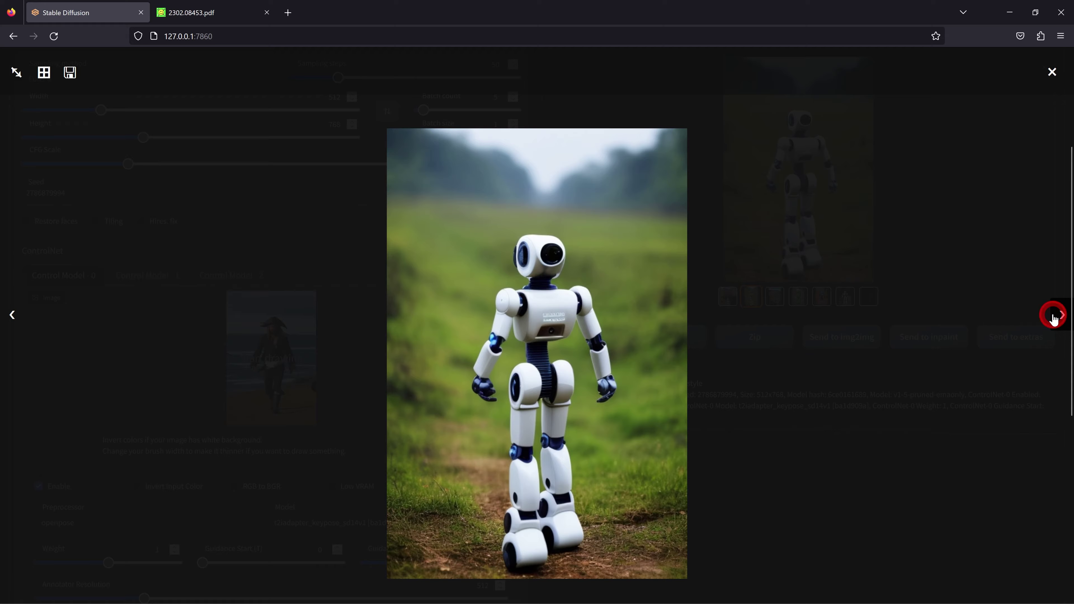
click(1054, 318)
click(1054, 318)
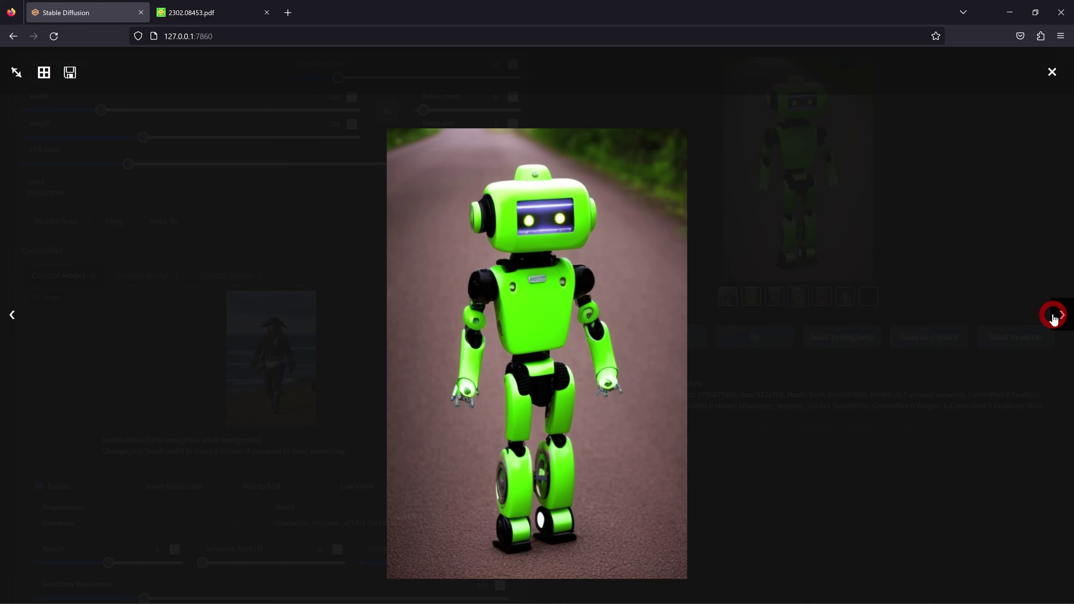
click(1054, 318)
click(1054, 318)
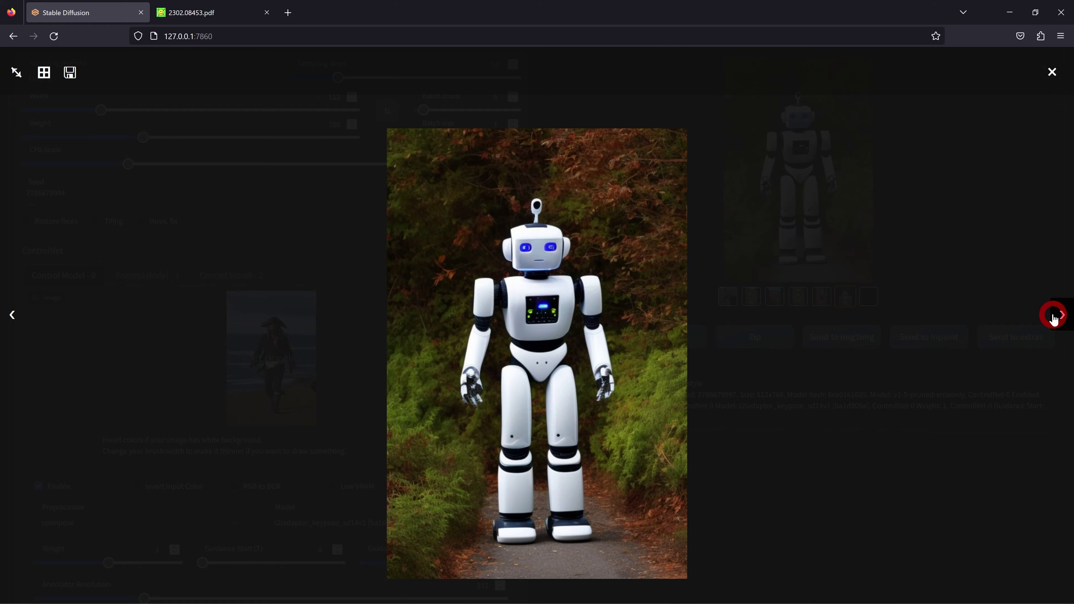
click(1054, 318)
click(703, 316)
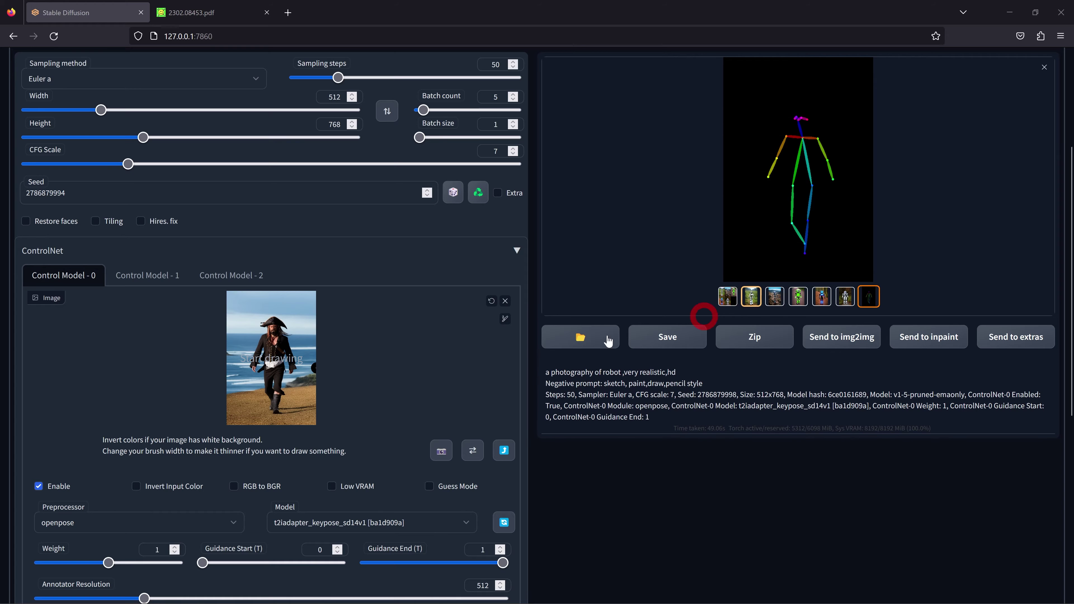
Step: Scroll down to the ControlNet panel and open its Model list
scroll(396, 364, down, 2)
scroll(395, 362, down, 1)
scroll(400, 355, down, 2)
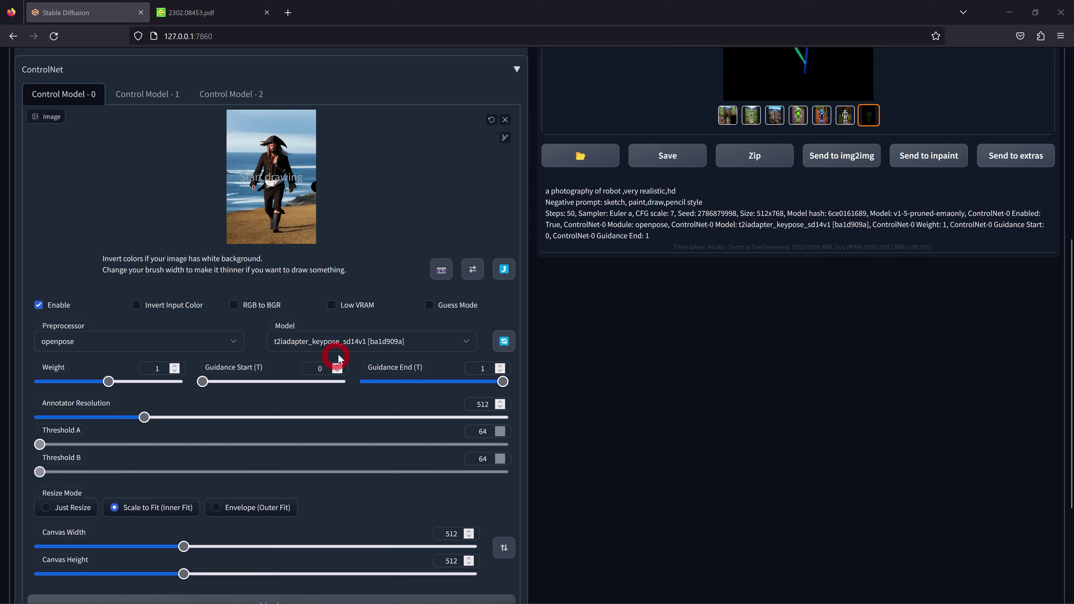
click(313, 341)
Step: Switch the ControlNet model to control_openpose-fp16
scroll(307, 276, down, 1)
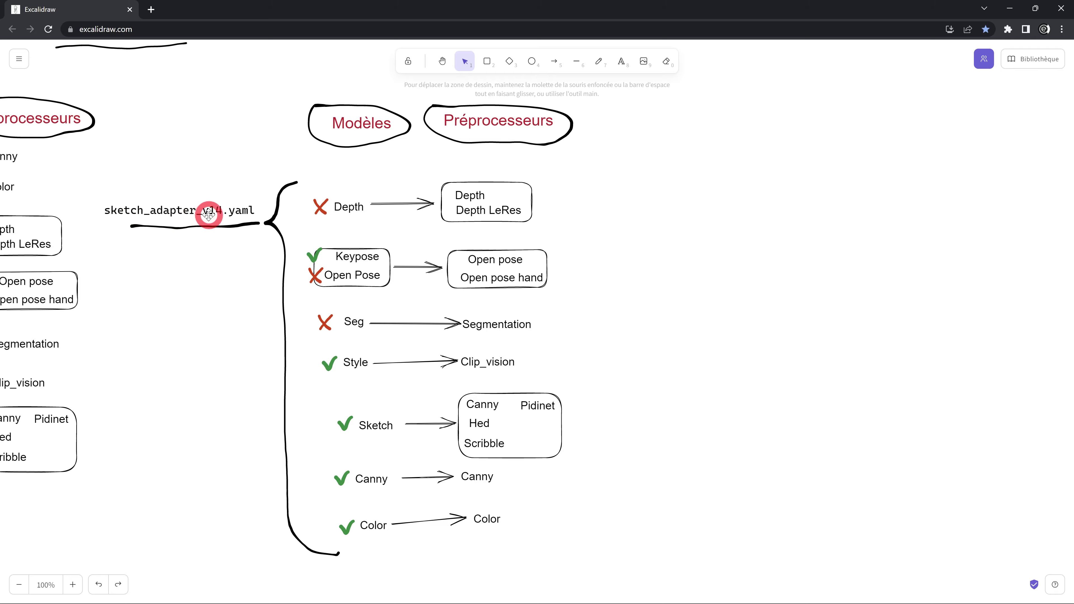
scroll(690, 165, left, 2)
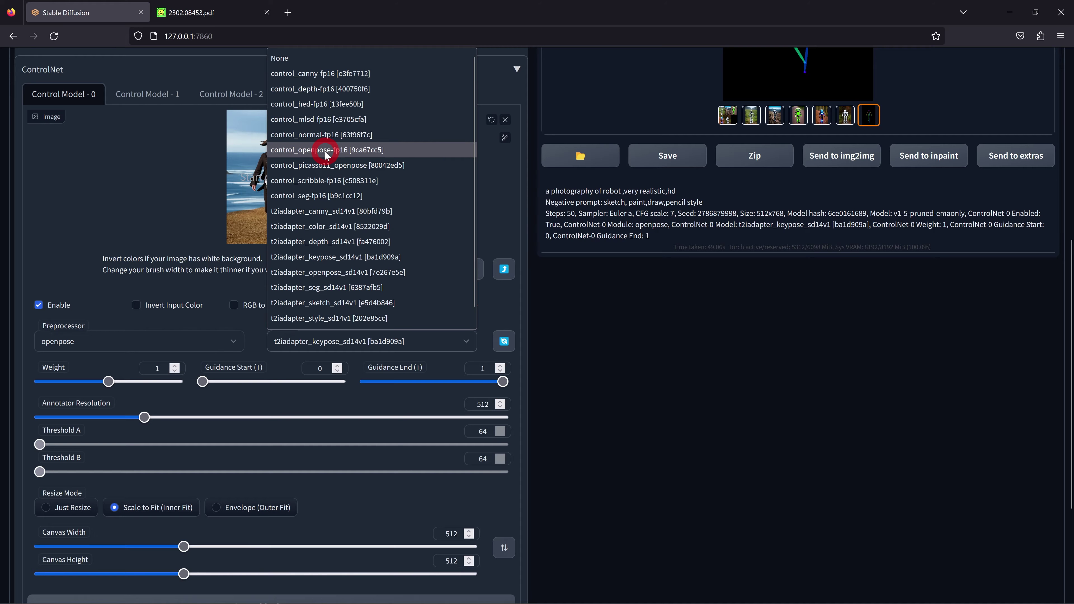
click(323, 150)
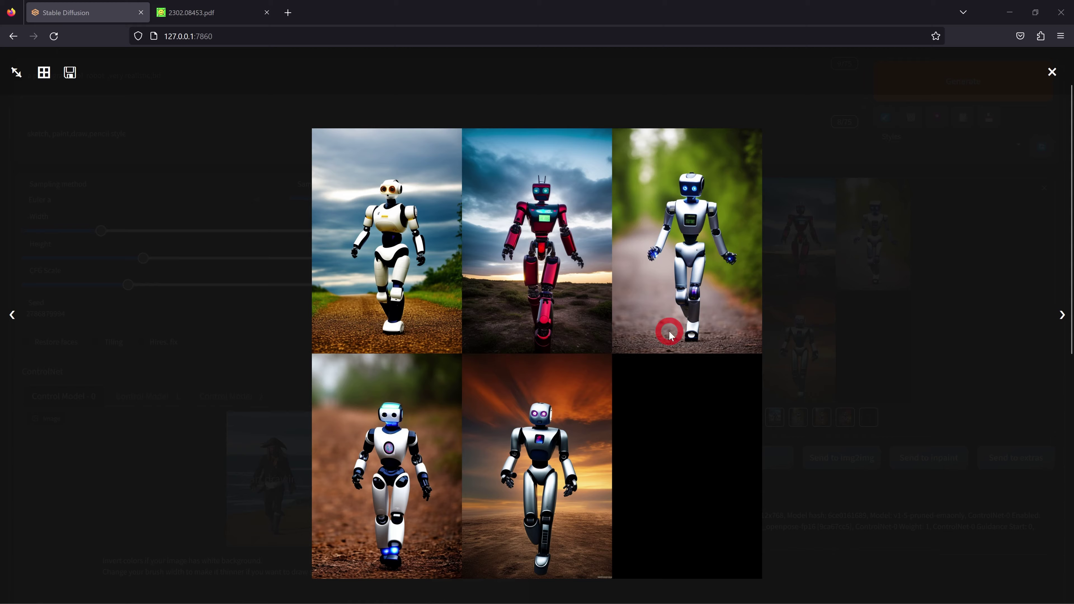
Step: View the new robot results, then pan Excalidraw to show the image_adapter_v14.yaml chart
click(1063, 315)
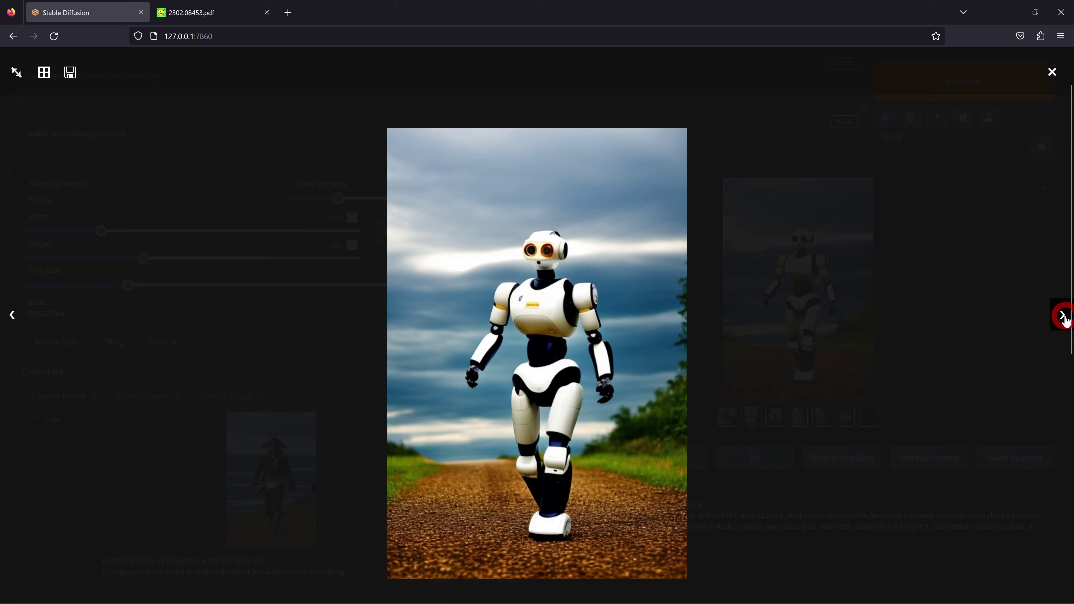
click(1064, 318)
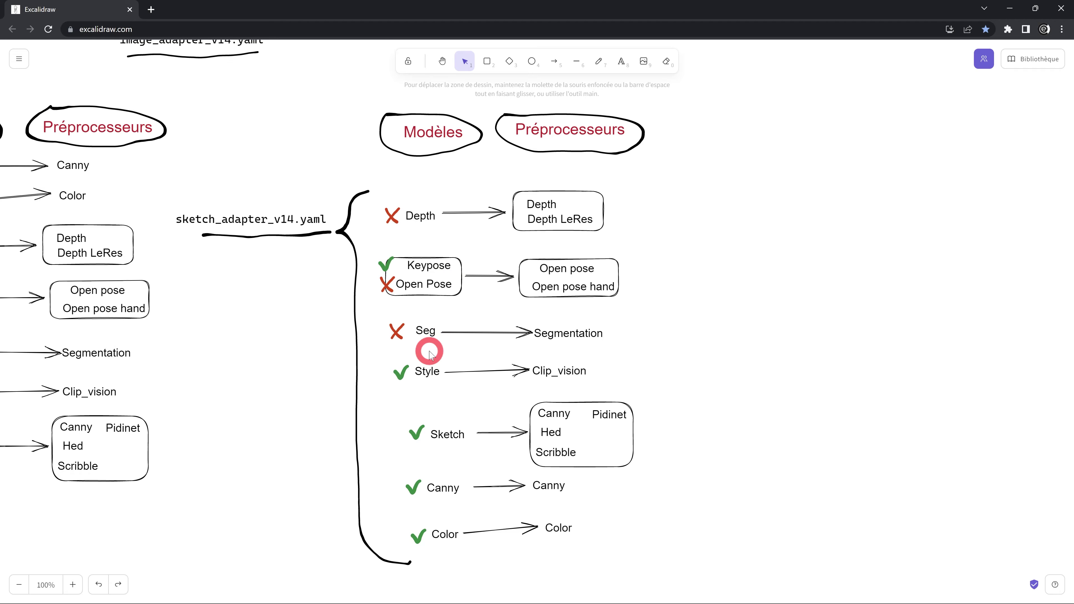
mouse_move(304, 331)
mouse_down()
mouse_move(622, 338)
mouse_move(656, 359)
mouse_up()
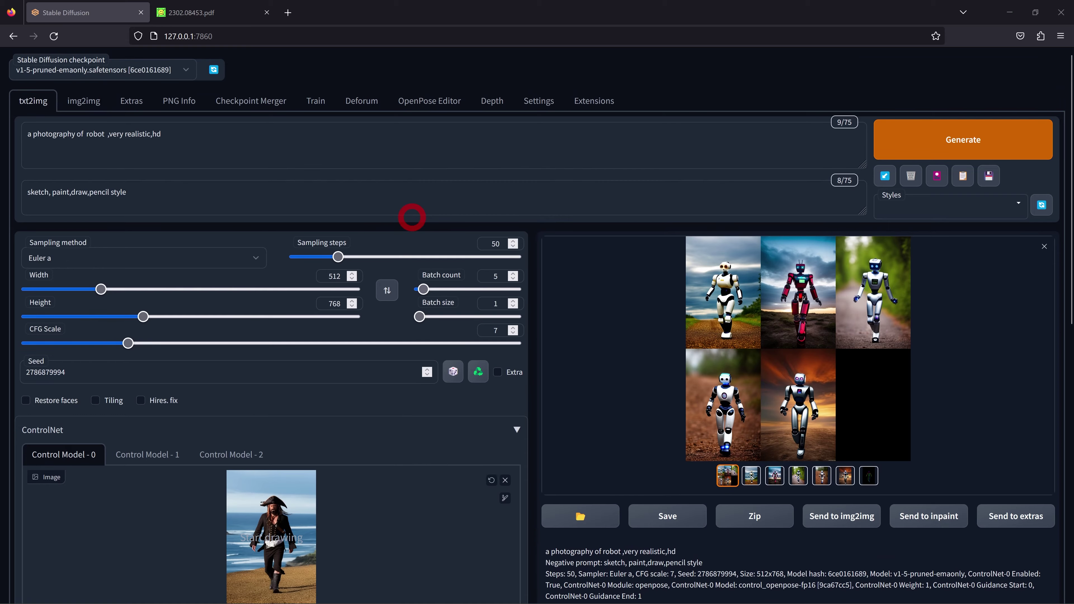
scroll(412, 217, up, 1)
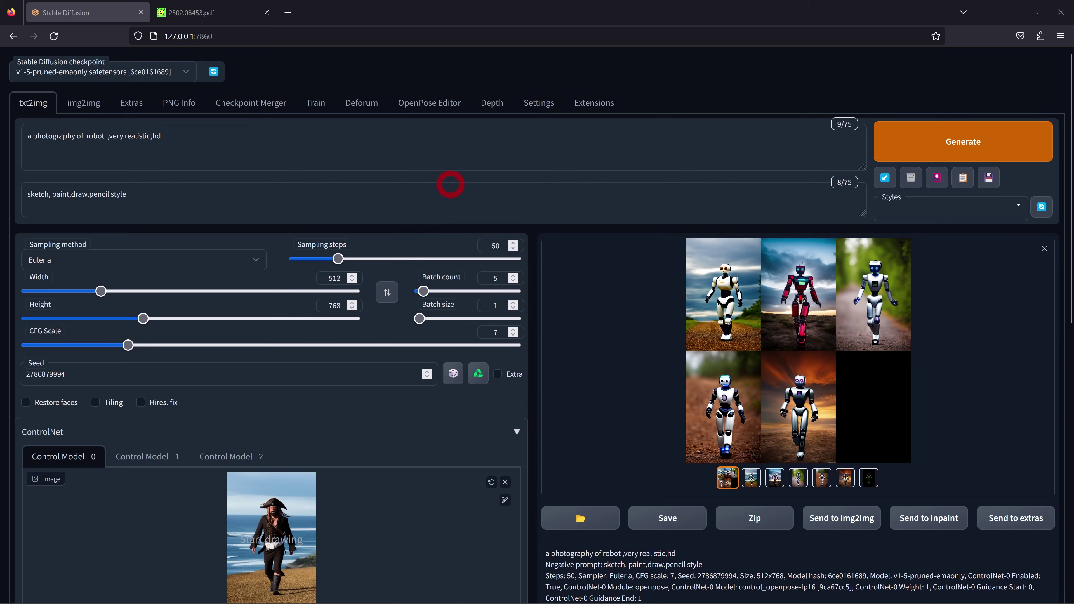
Step: In ControlNet settings, change the adapter config file to models\image_adapter_v14.yaml and apply it
click(539, 104)
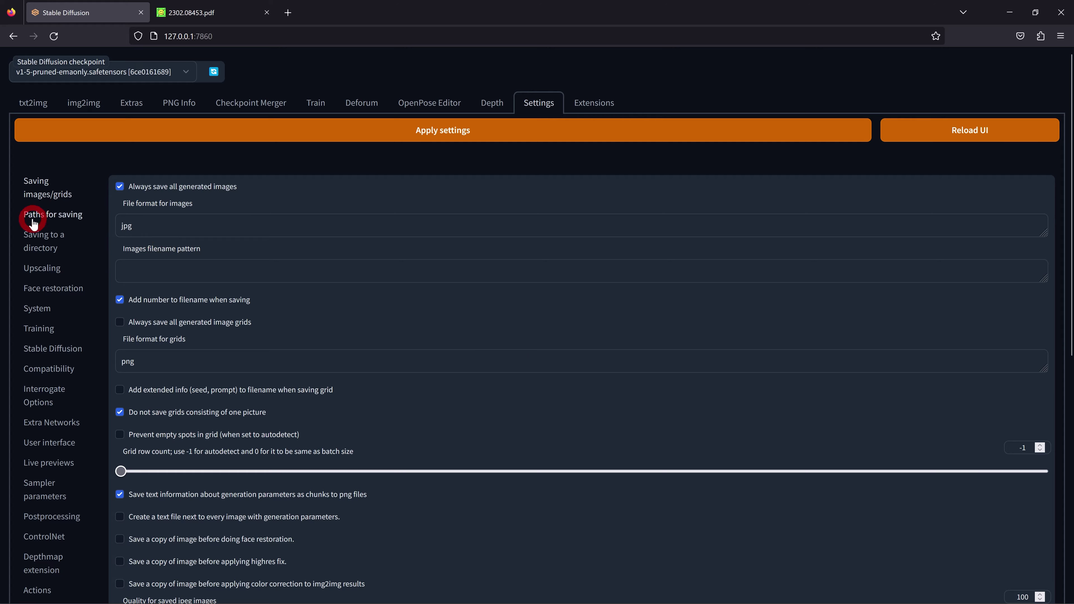
scroll(58, 347, down, 5)
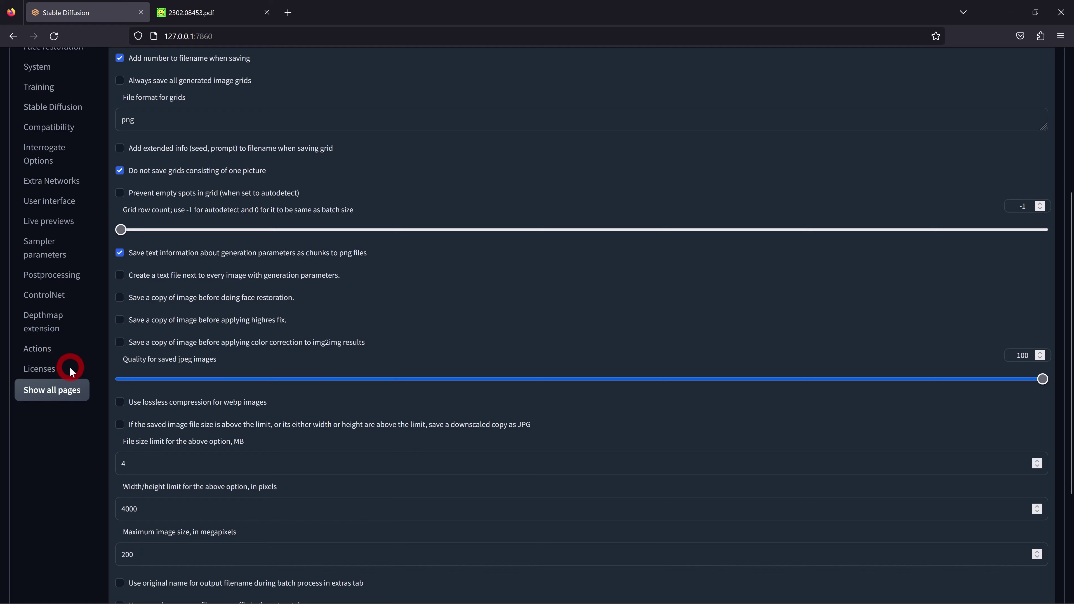
click(42, 296)
drag(170, 160, 152, 160)
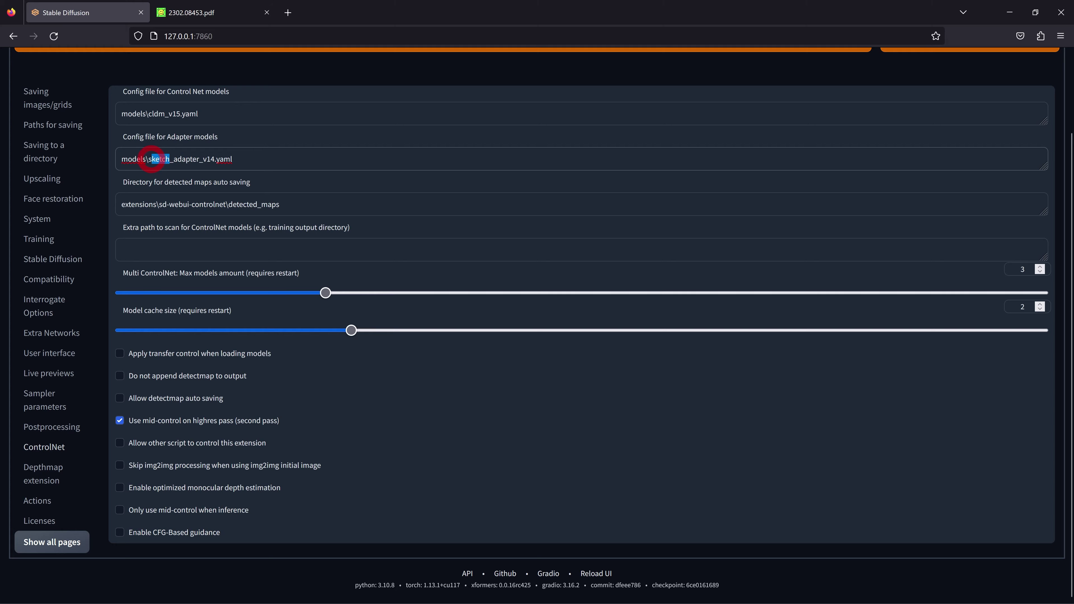
text(i)
text(mage)
scroll(239, 211, up, 2)
click(391, 132)
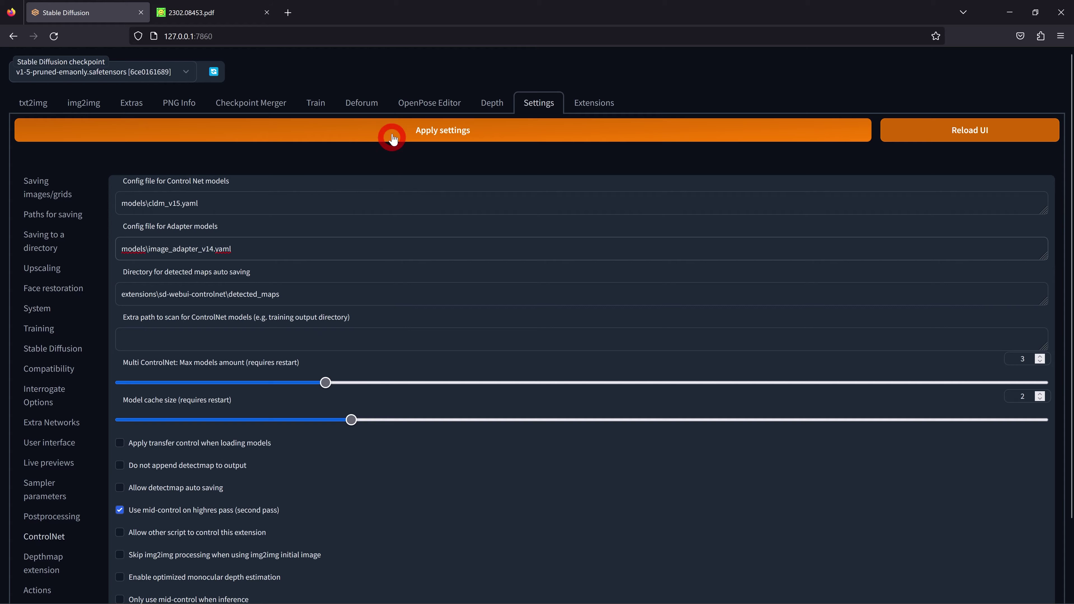
click(34, 103)
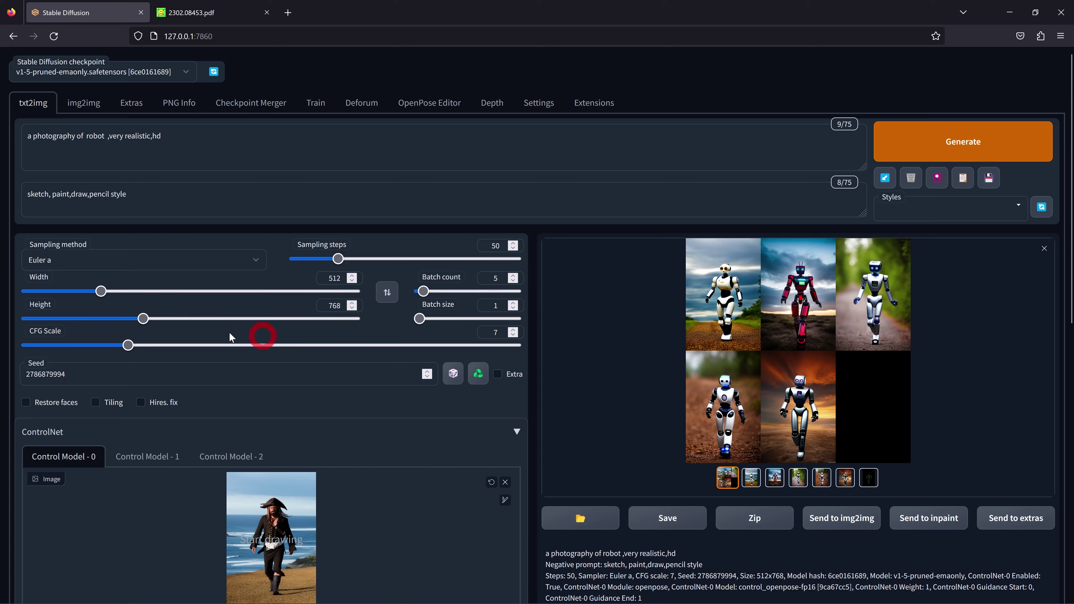
Step: Check the openpose ControlNet settings below the elephant prompt, then return to the top of the page
scroll(295, 359, down, 1)
scroll(295, 359, down, 2)
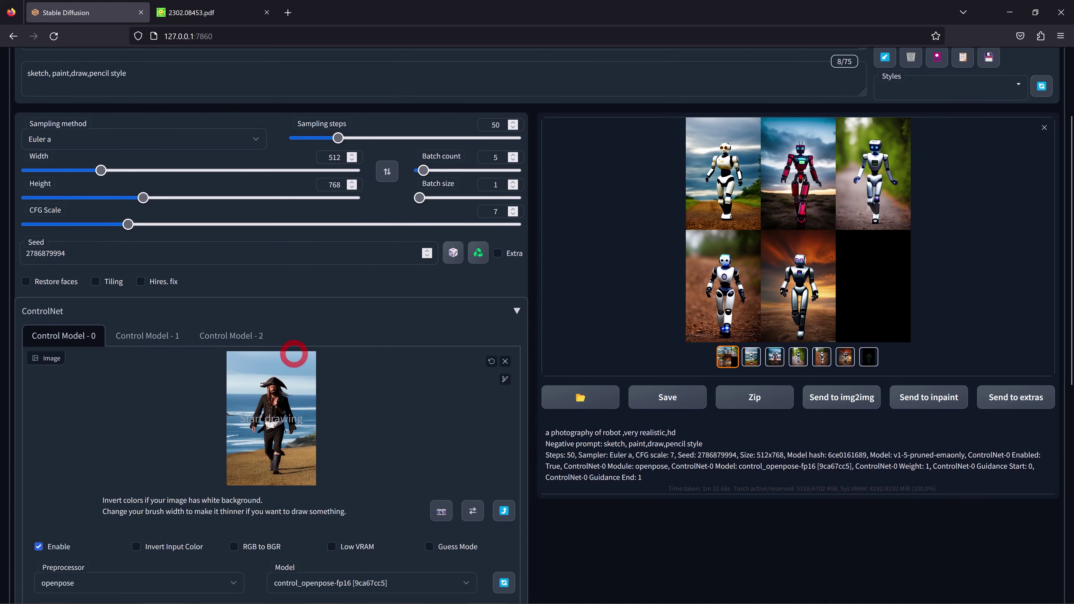
scroll(294, 354, up, 3)
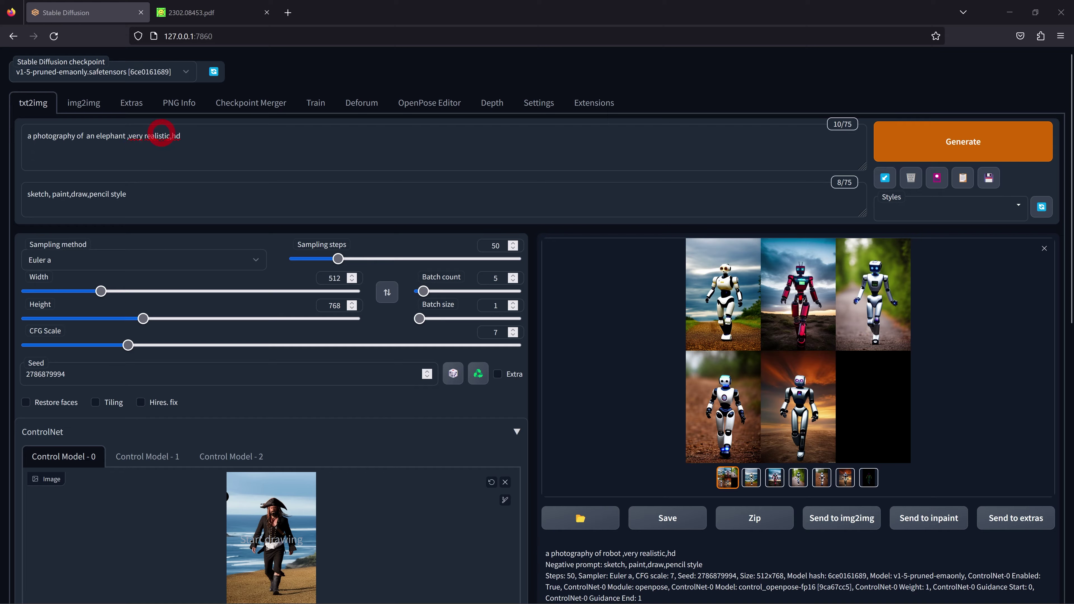
scroll(380, 365, down, 5)
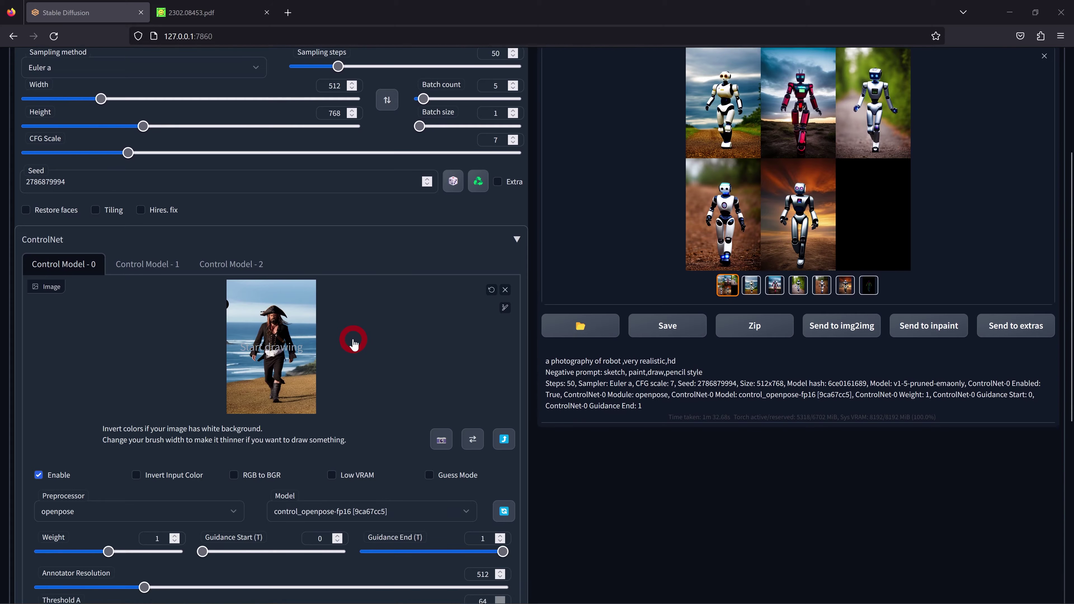
scroll(355, 343, down, 3)
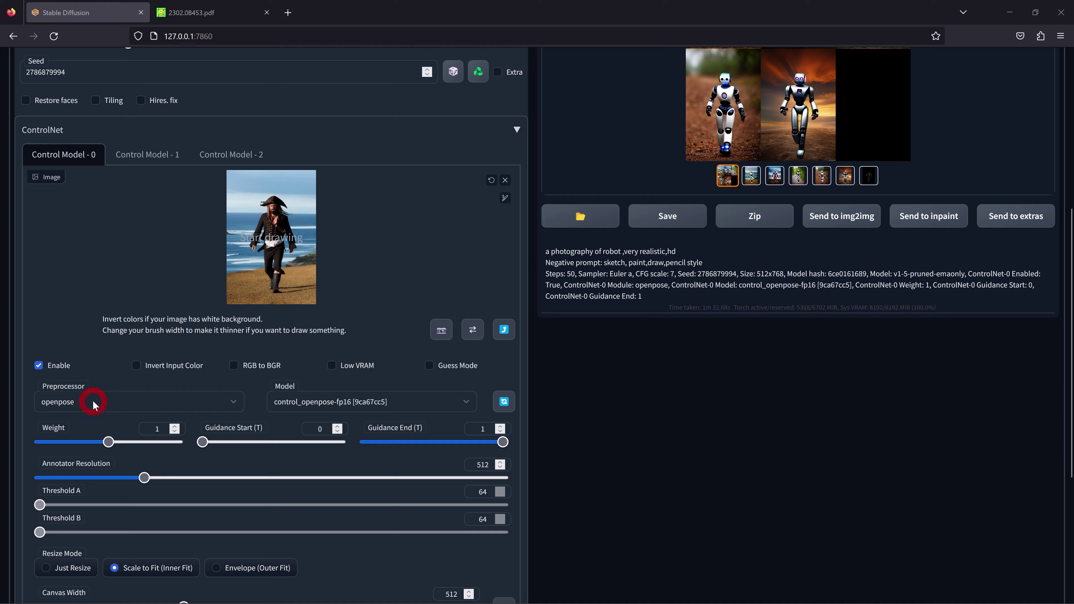
scroll(122, 374, up, 2)
scroll(131, 372, up, 6)
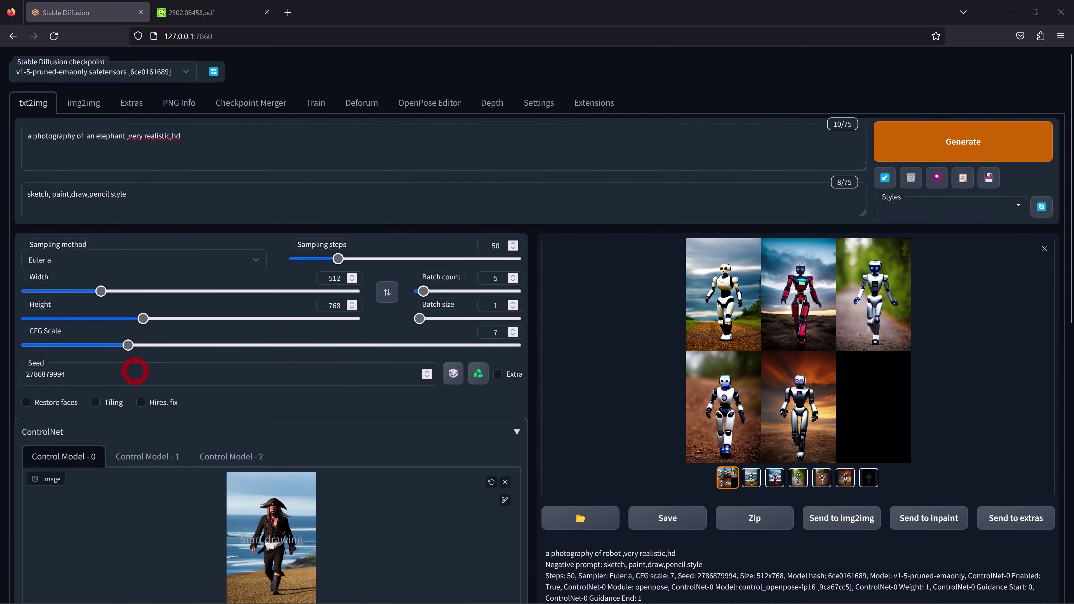
Step: Step through the five pose-guided elephant images and the pose skeleton map full-screen, then return to the grid
click(739, 288)
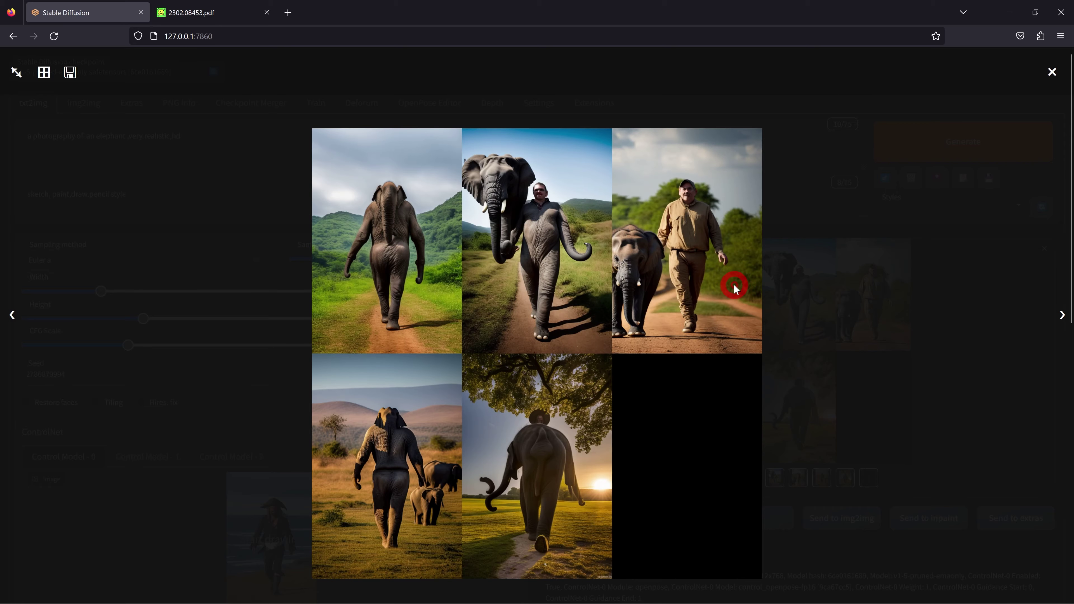
click(1063, 313)
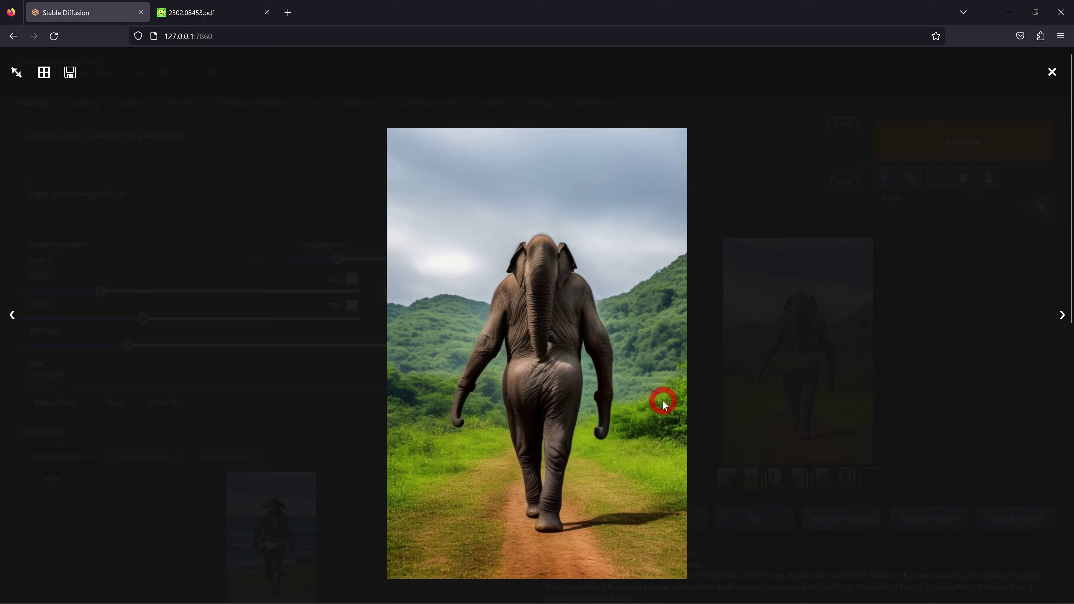
click(1061, 315)
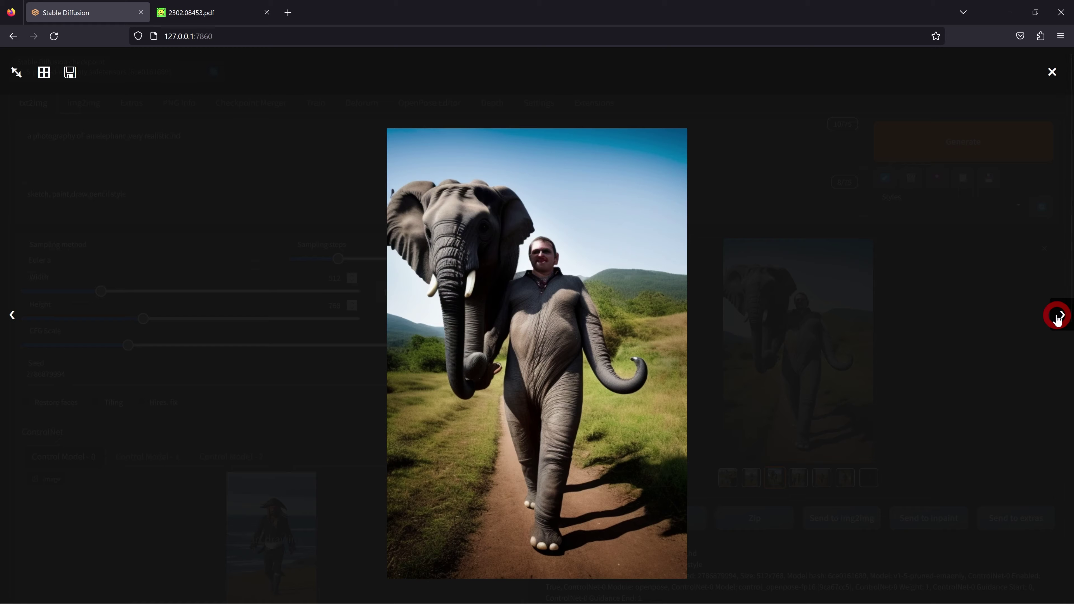
click(1058, 319)
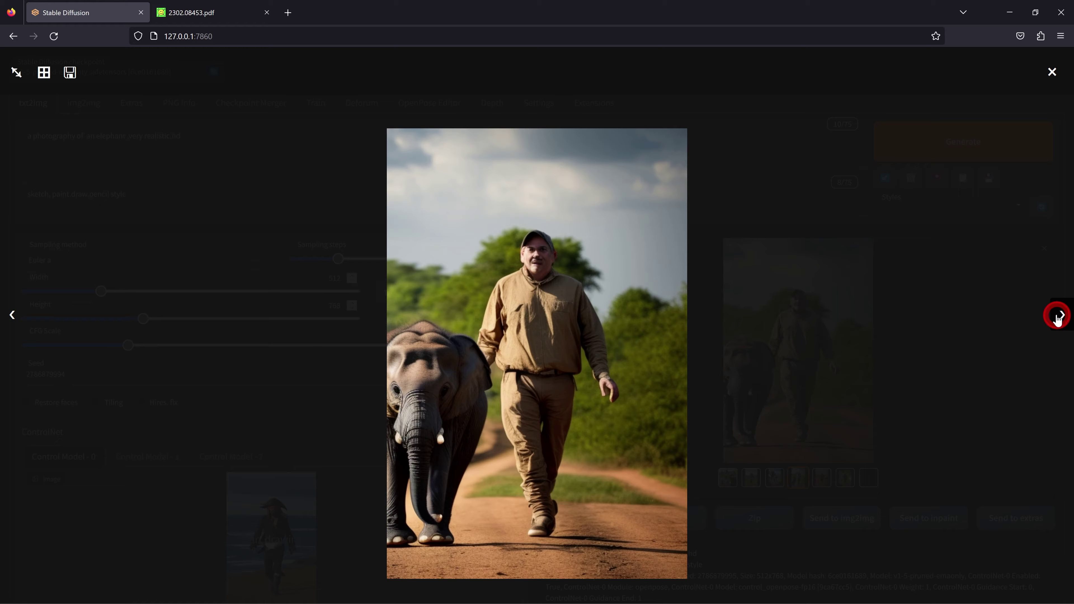
click(1057, 319)
click(1058, 319)
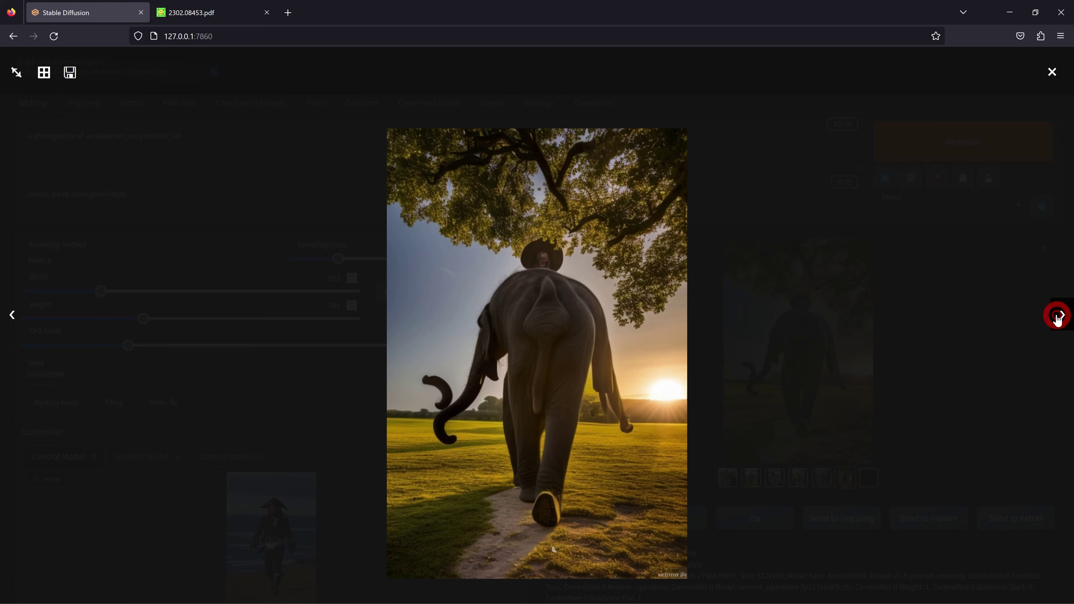
click(1058, 320)
click(1058, 319)
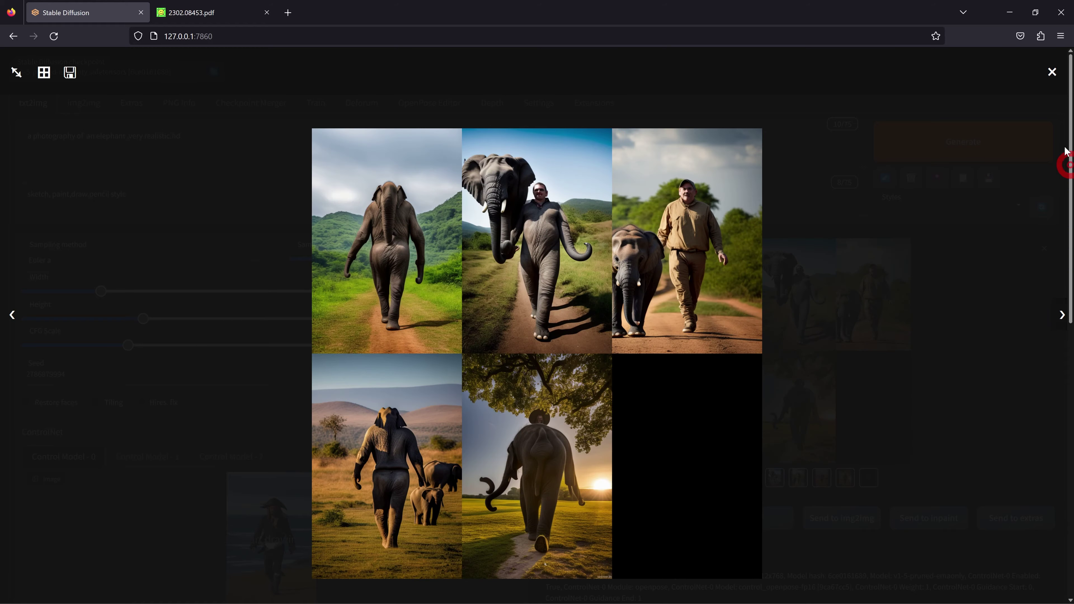
Step: Switch the ControlNet model to t2iadapter_openpose_sd14v1
click(1052, 72)
scroll(583, 344, down, 7)
click(339, 341)
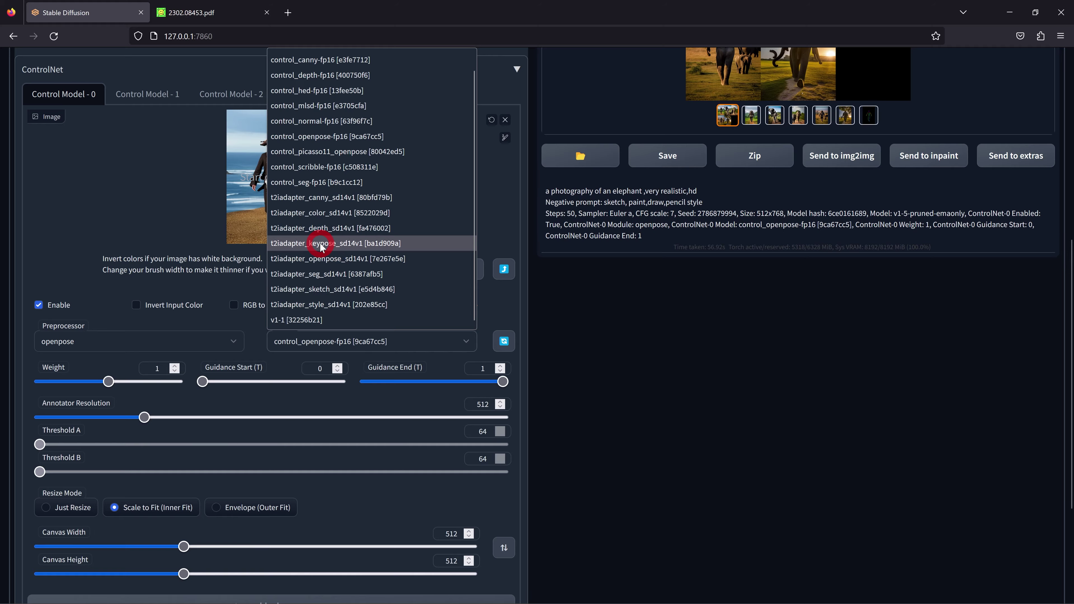
click(308, 260)
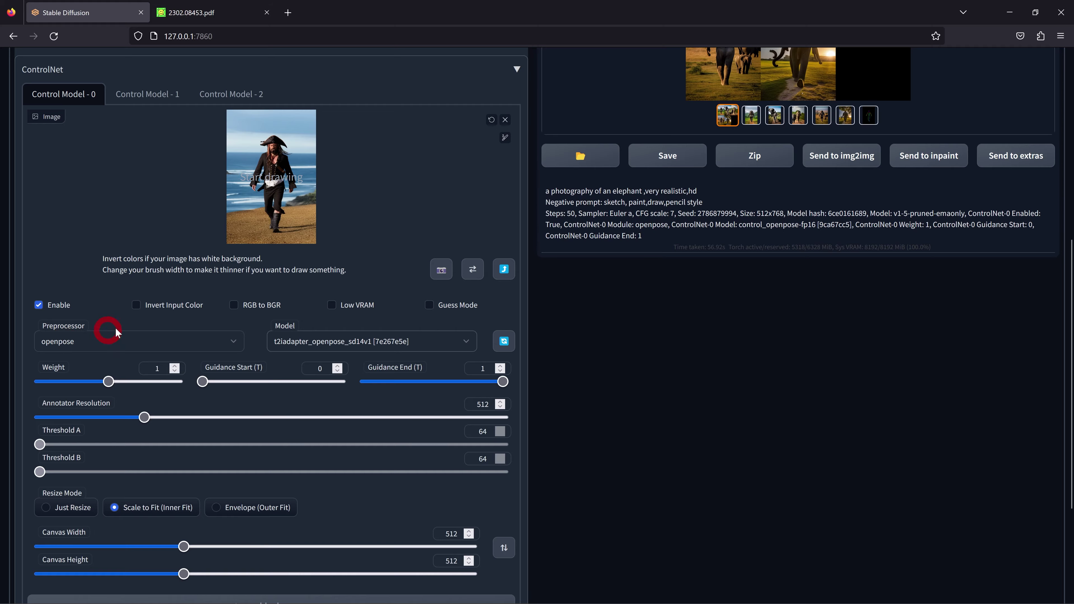
scroll(159, 318, up, 5)
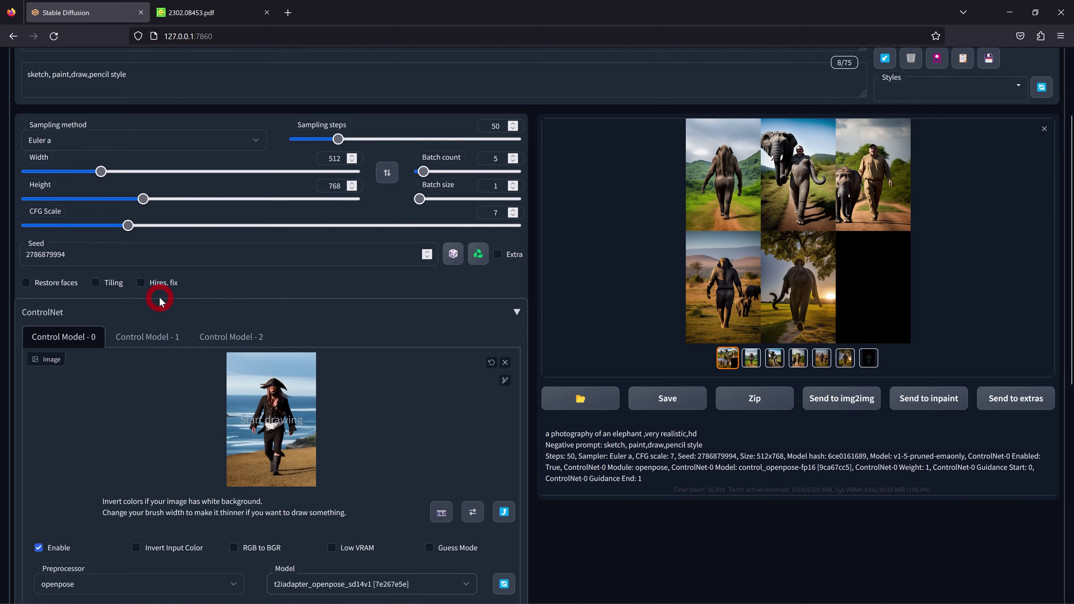
scroll(160, 301, up, 2)
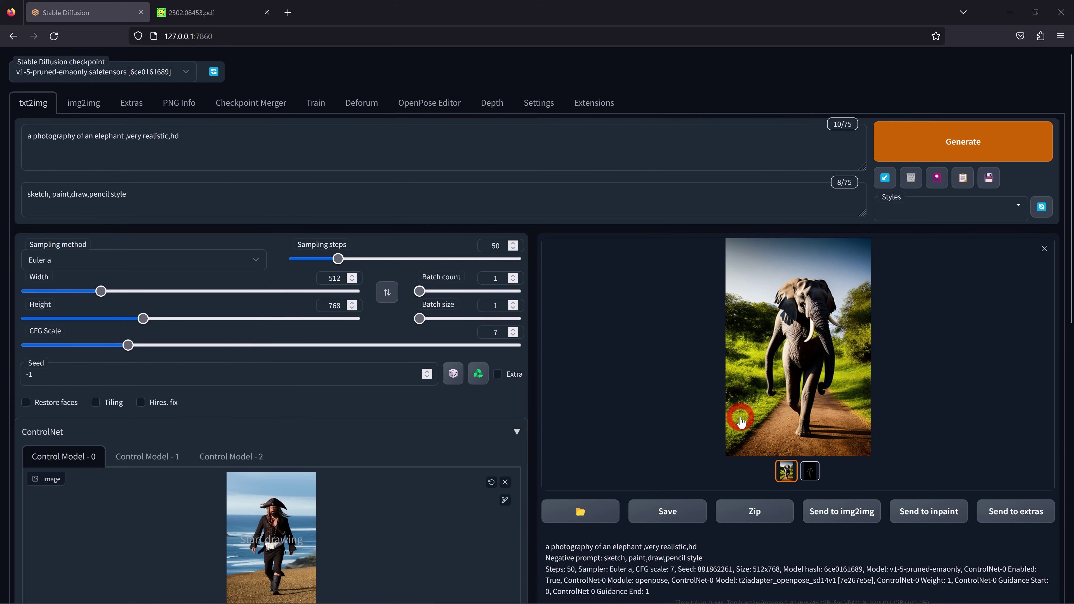
Step: Inspect the openpose-adapter elephant results enlarged, including the man beside an elephant
click(798, 360)
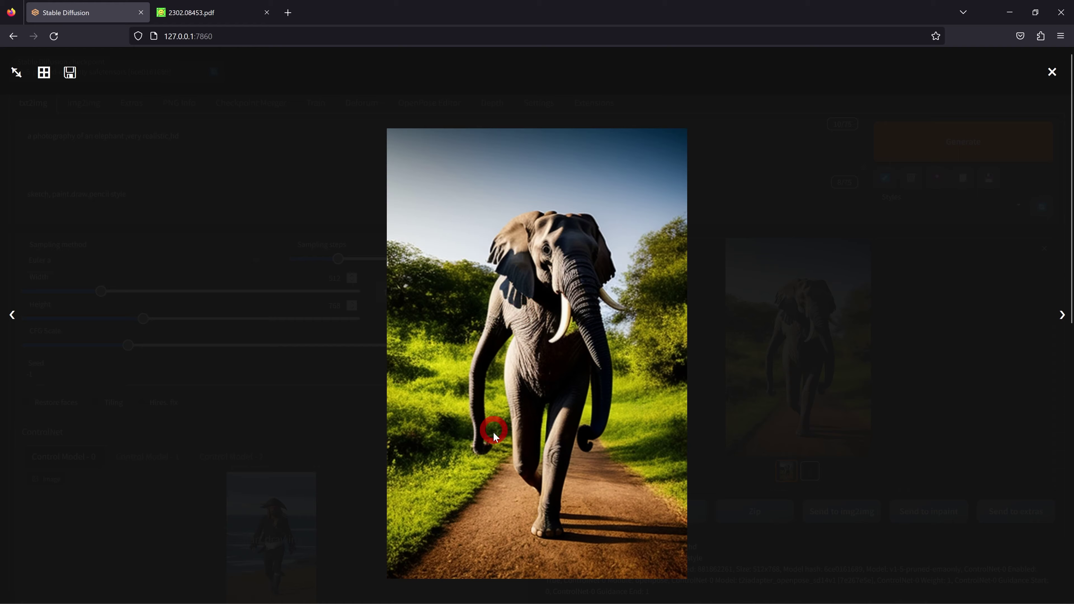
click(616, 348)
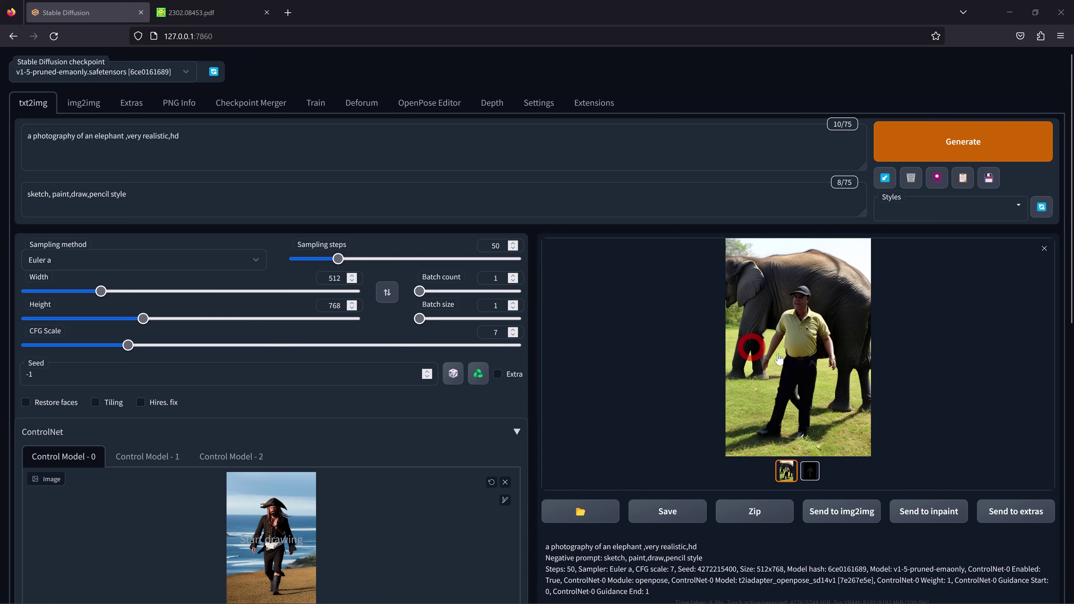
click(753, 347)
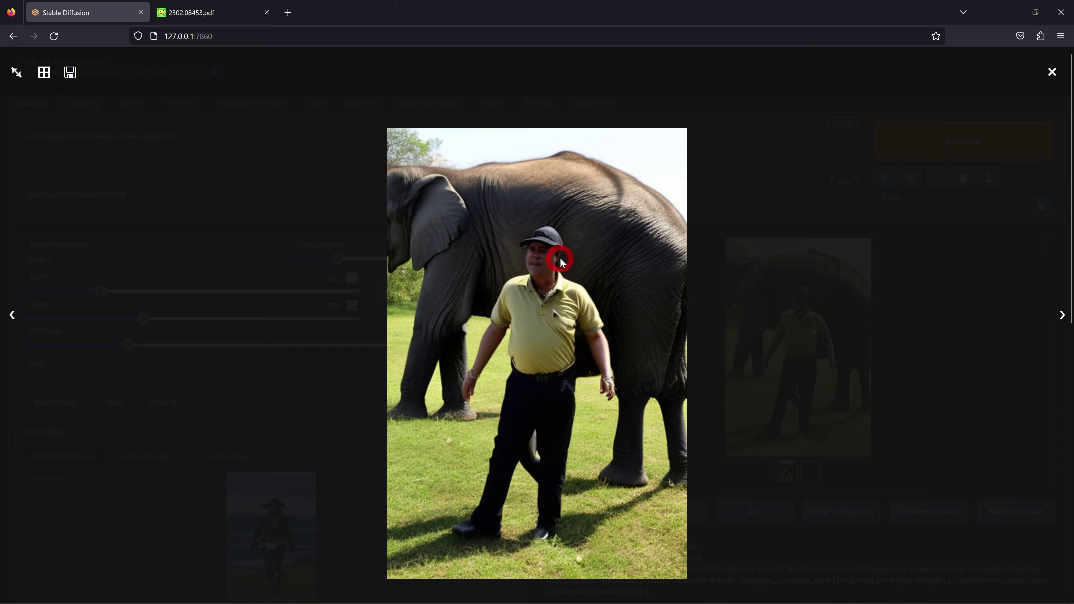
click(604, 310)
Step: Inspect the keypose-adapter elephant and its detected pose skeleton full-screen
scroll(341, 352, down, 8)
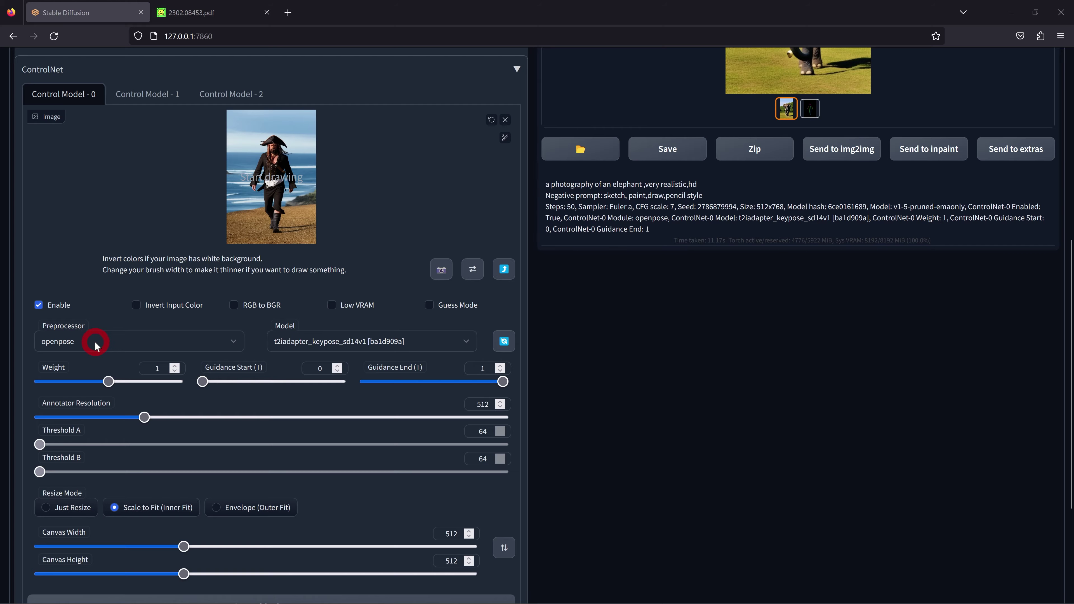
scroll(604, 427, up, 2)
scroll(822, 336, up, 5)
click(822, 335)
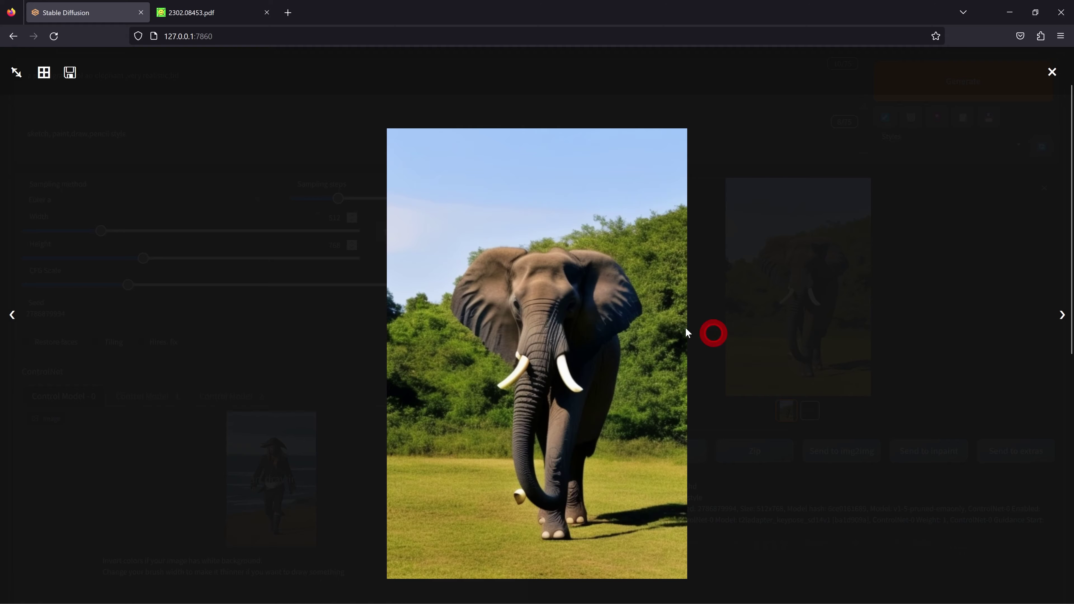
click(588, 322)
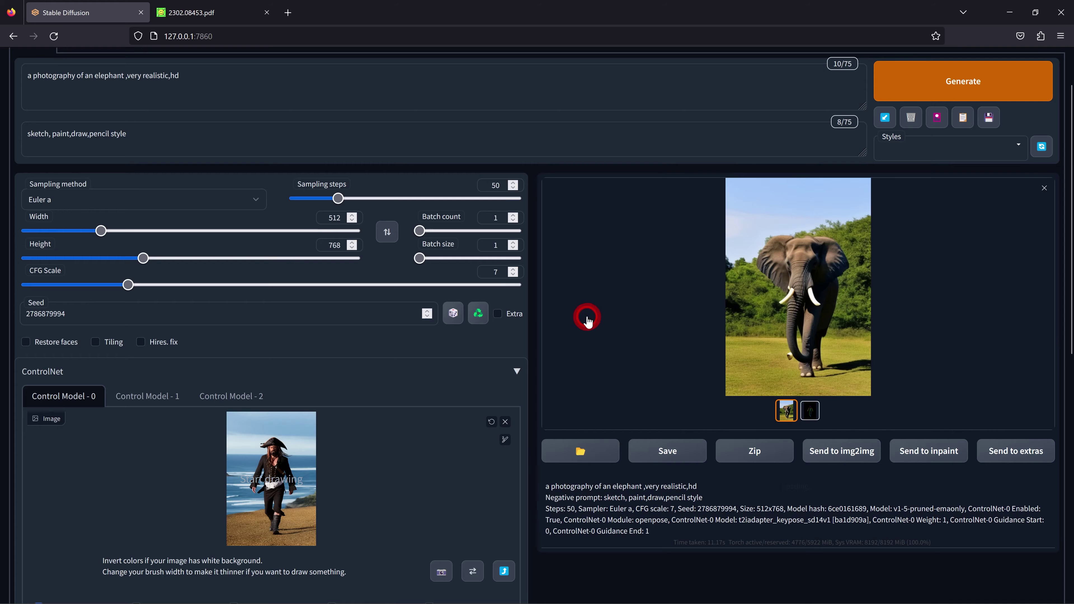
click(810, 411)
click(795, 302)
click(518, 293)
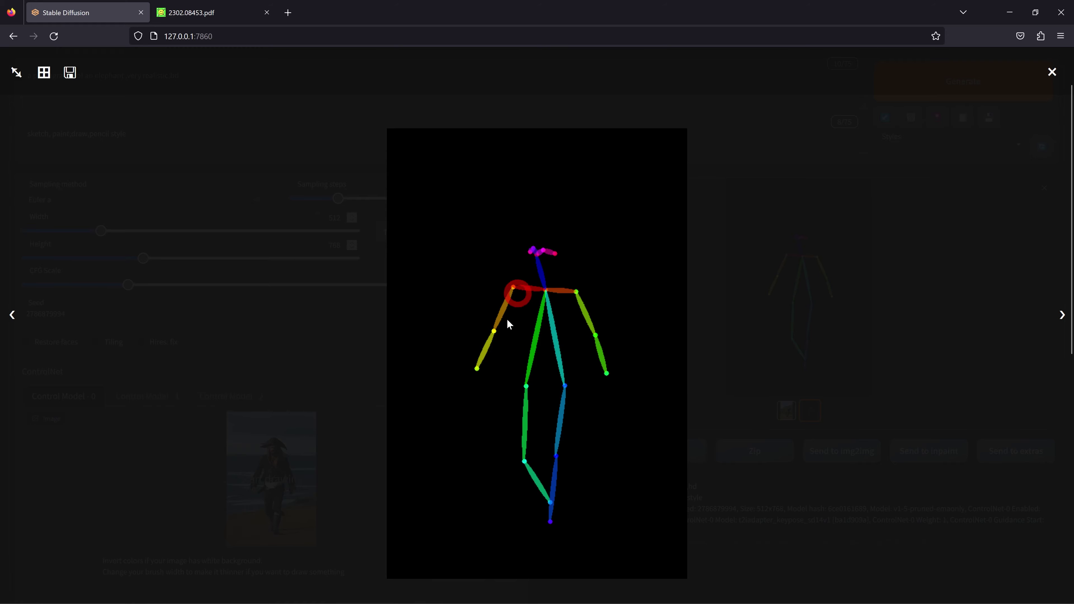
click(566, 442)
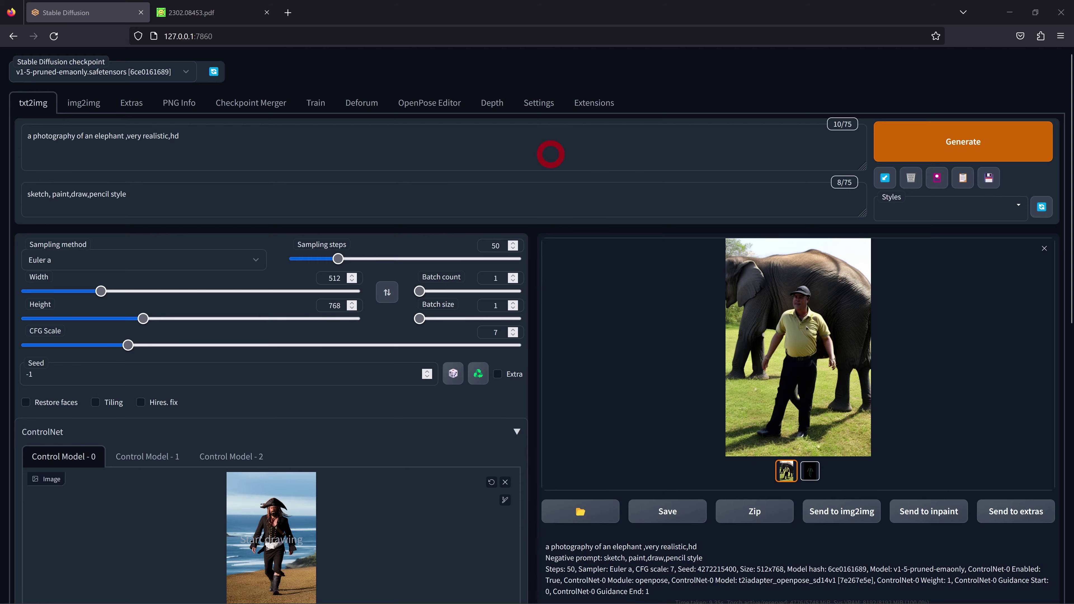
click(538, 103)
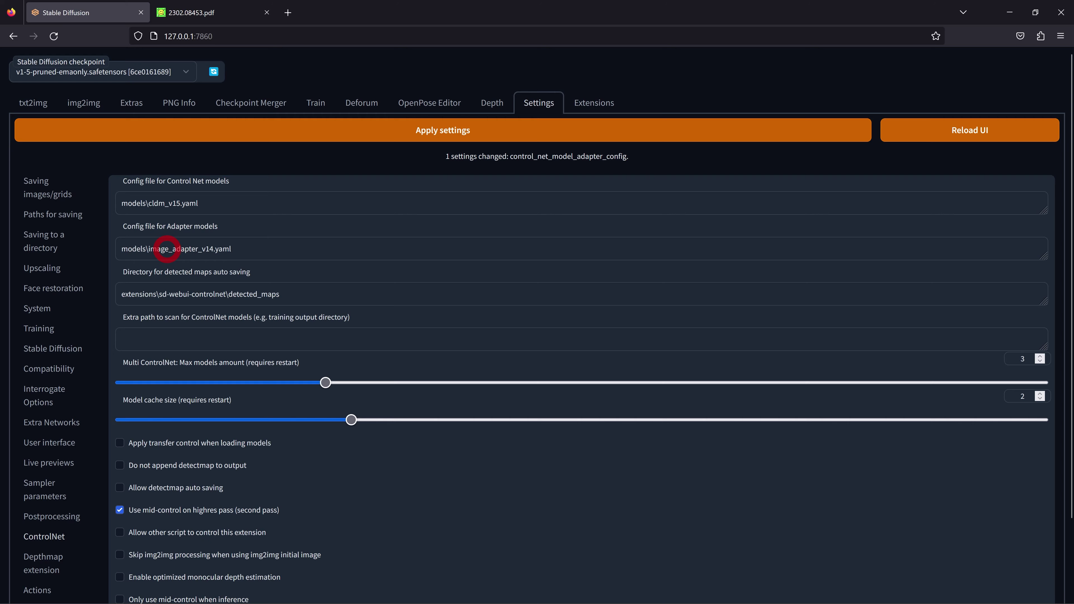
Step: Change the adapter config to models\sketch_adapter_v14.yaml and replace the pose image with a new upload
drag(168, 249, 152, 249)
text(s)
text(ketch)
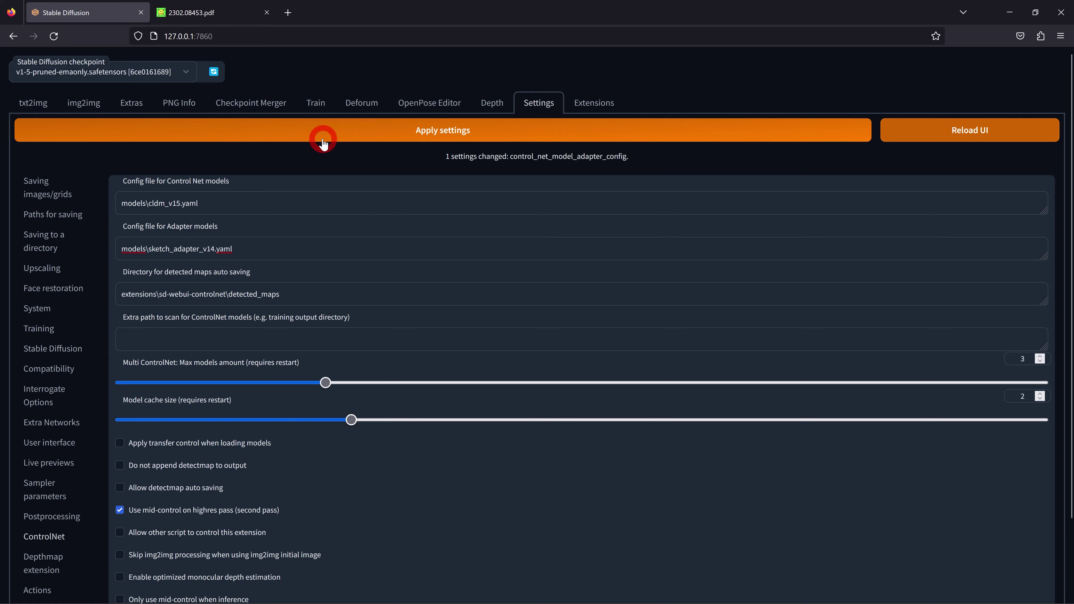
scroll(226, 256, down, 5)
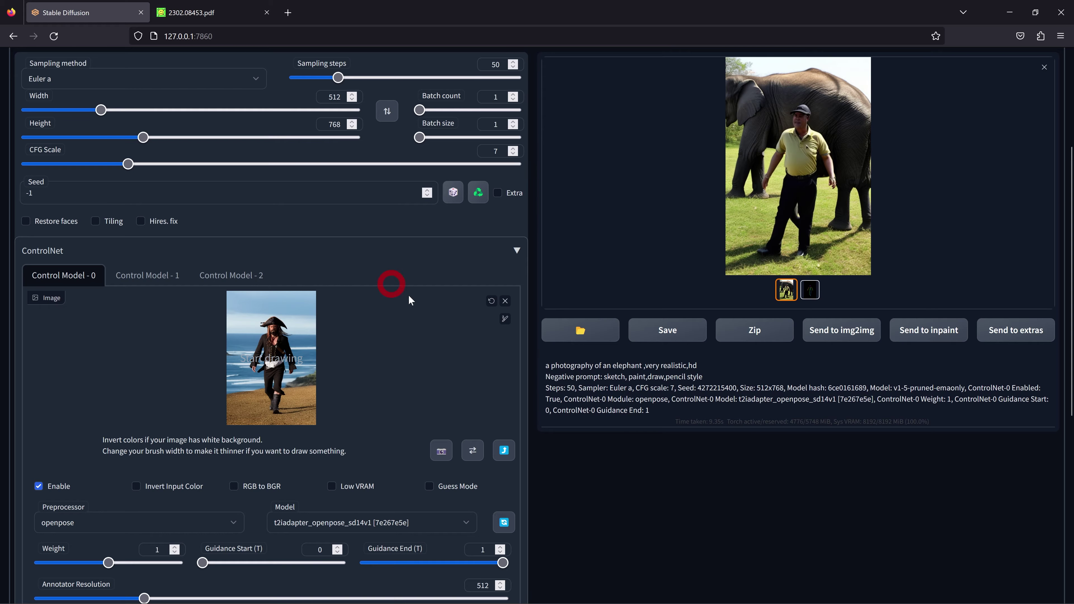
click(505, 300)
click(271, 359)
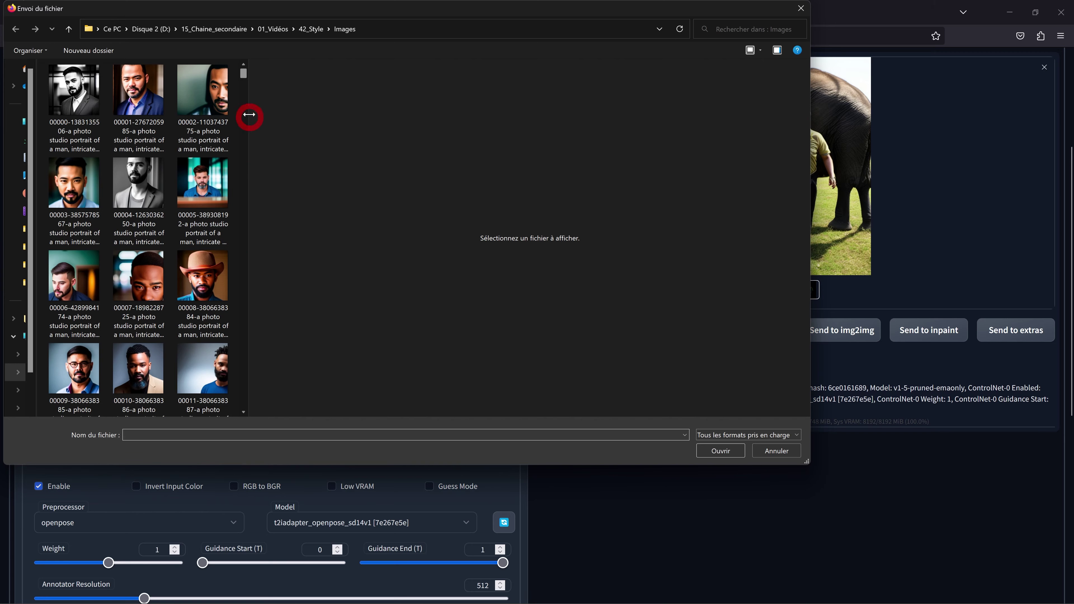
Step: Use a cat line sketch as the ControlNet image to produce the tabby cat photos
click(399, 366)
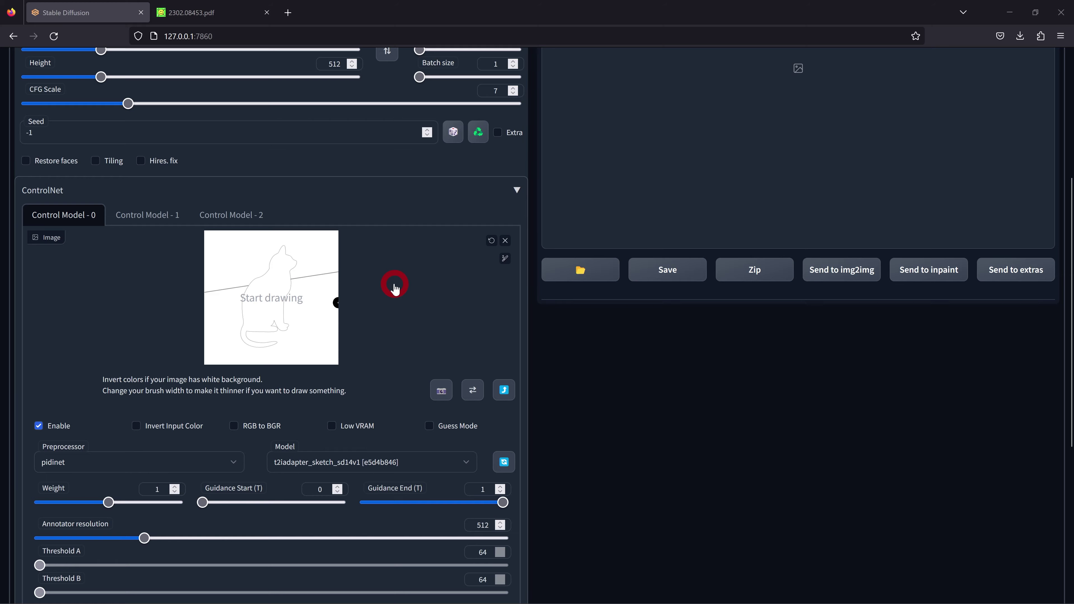
scroll(209, 186, up, 5)
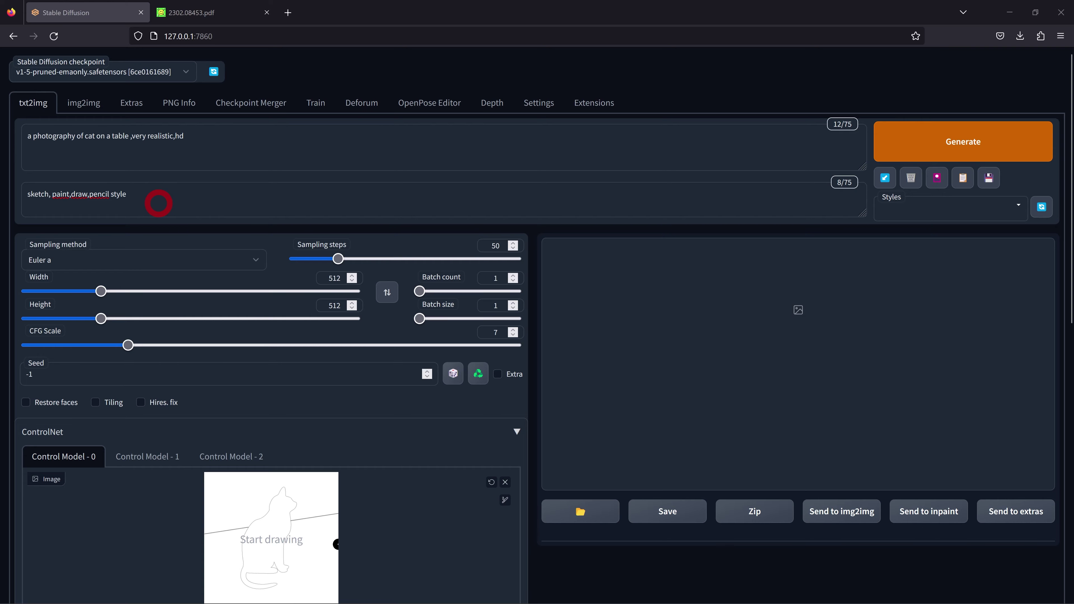
click(941, 299)
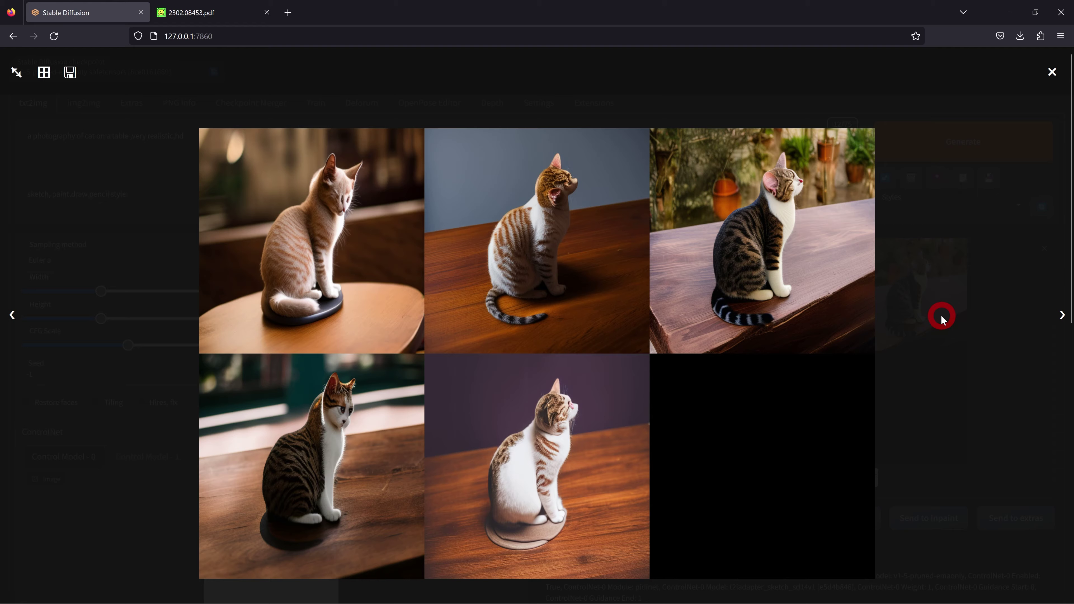
Step: Browse each generated cat full-size, stopping on the ginger-and-white cat, then close the viewer
click(1058, 317)
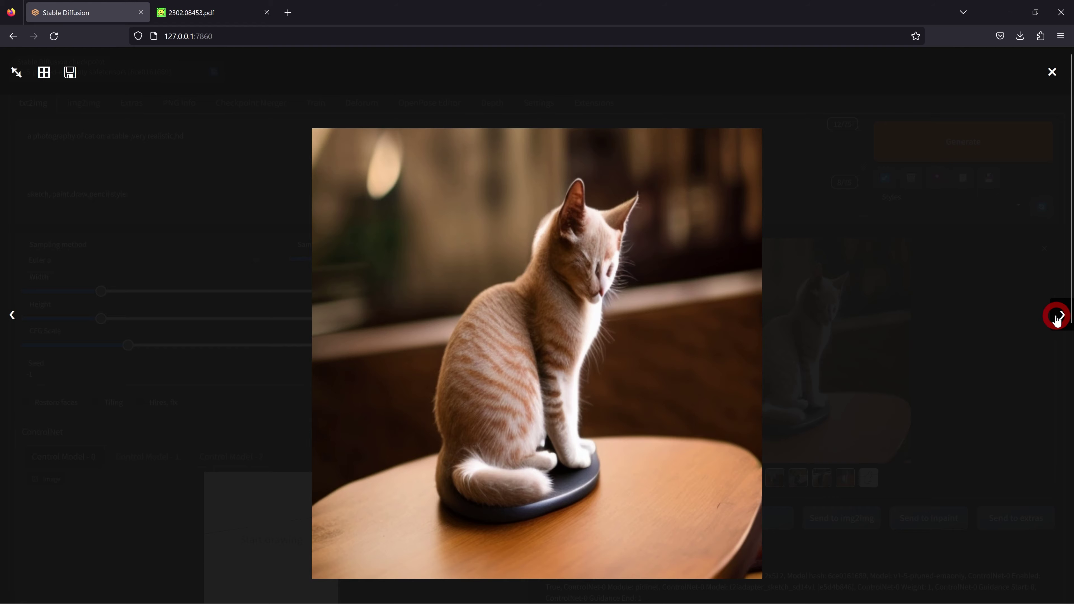
click(1060, 315)
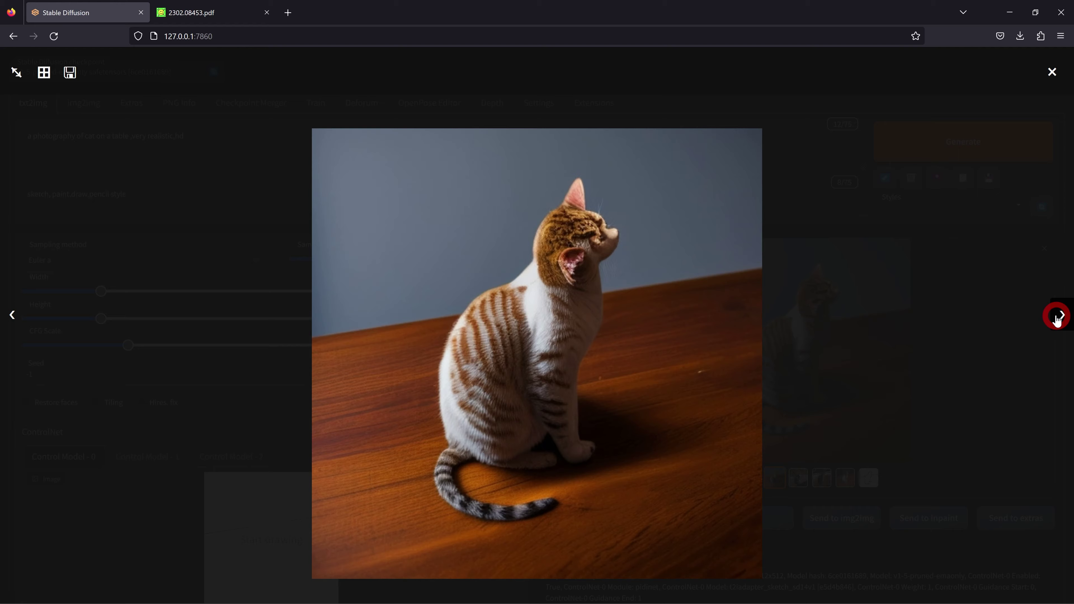
click(1057, 317)
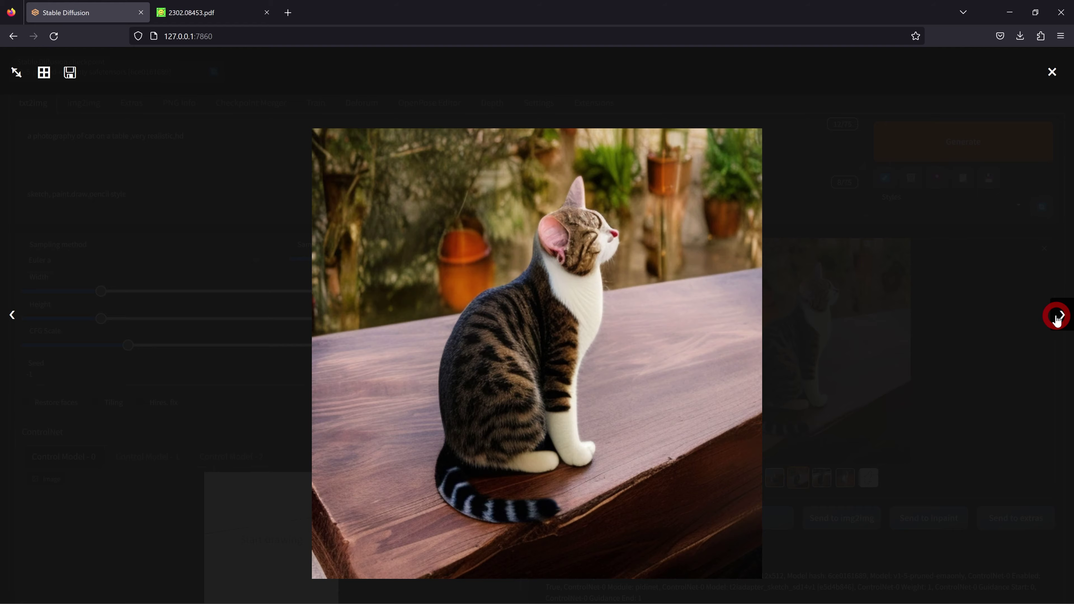
click(1057, 317)
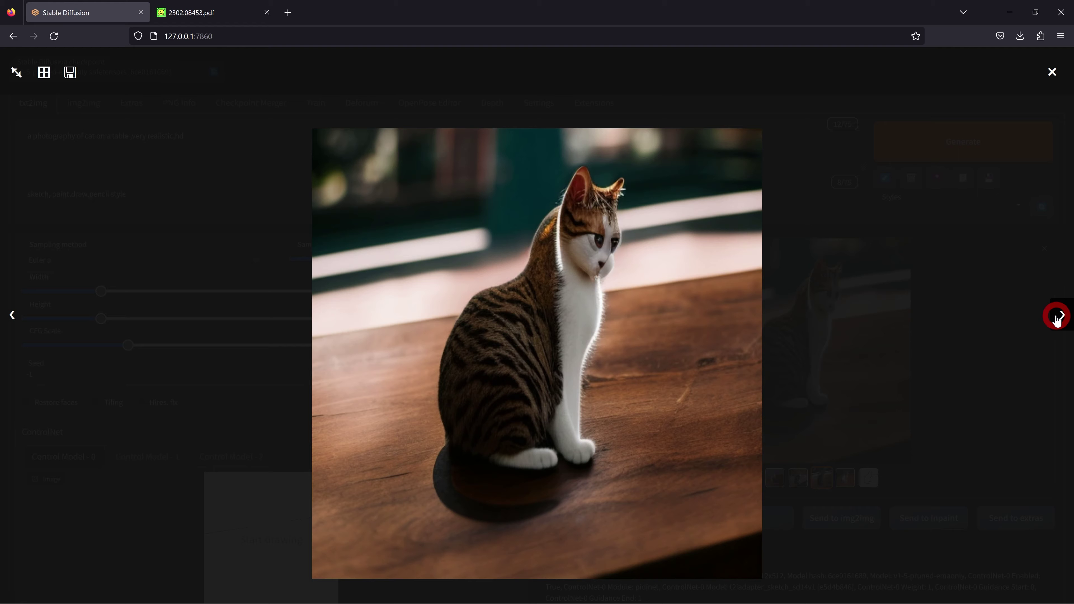
click(1057, 317)
click(1058, 317)
click(1058, 318)
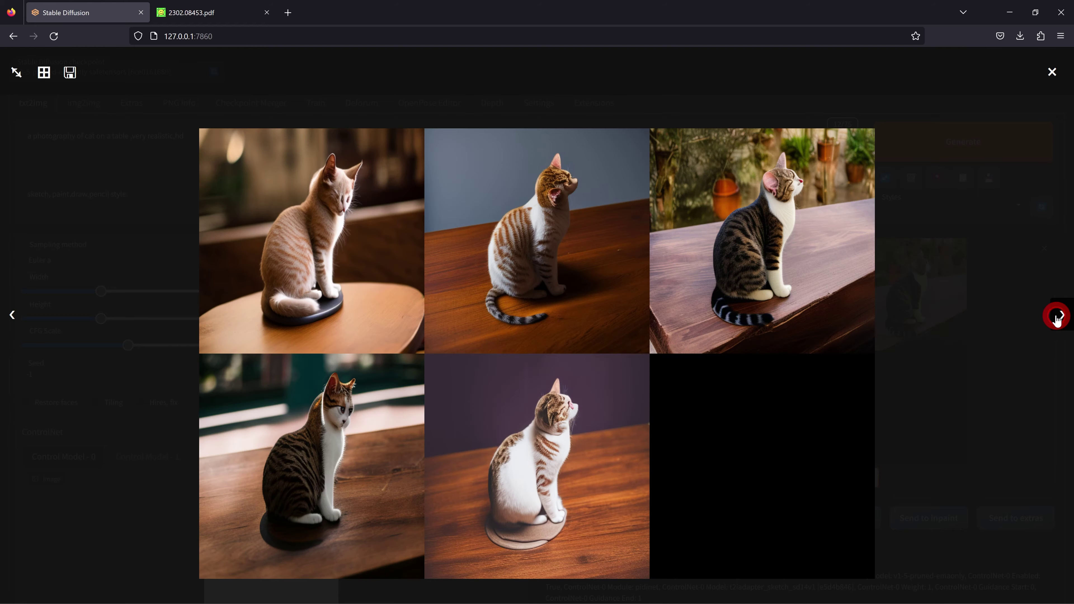
click(1058, 318)
click(1058, 318)
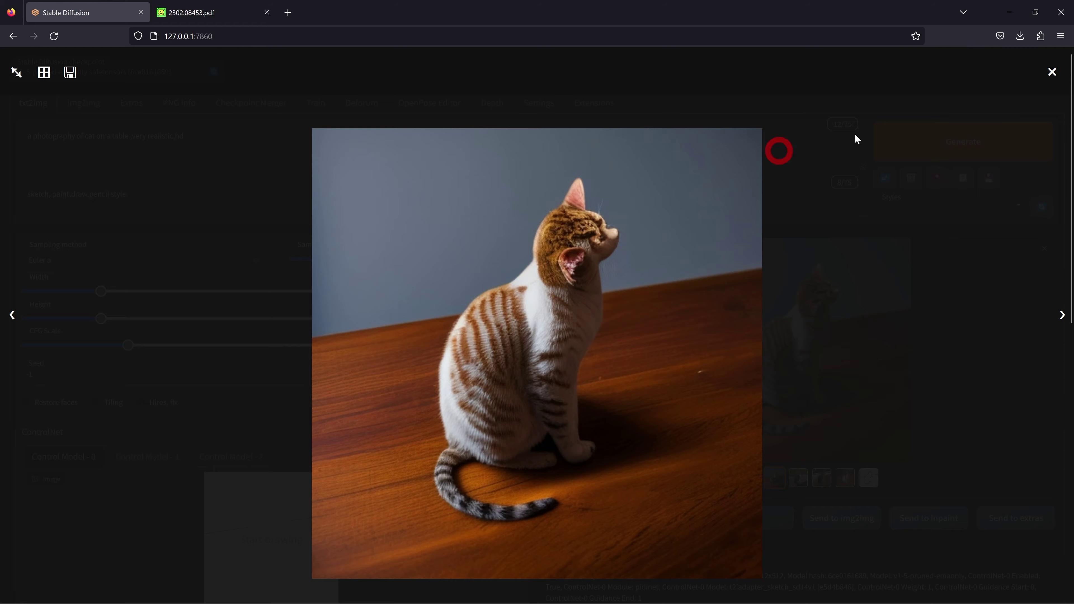
click(1052, 72)
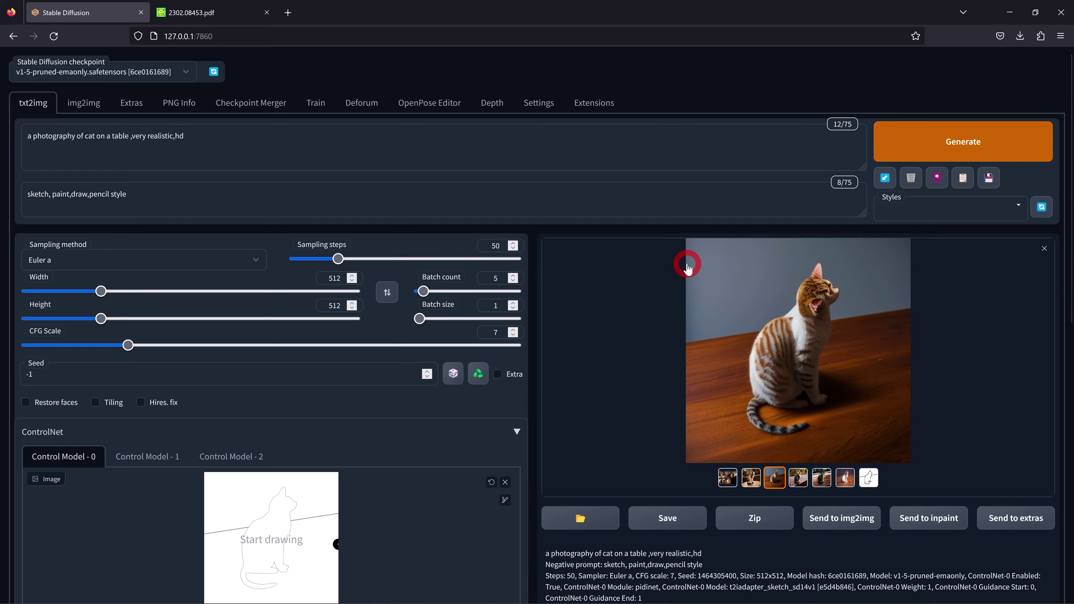
scroll(677, 271, down, 2)
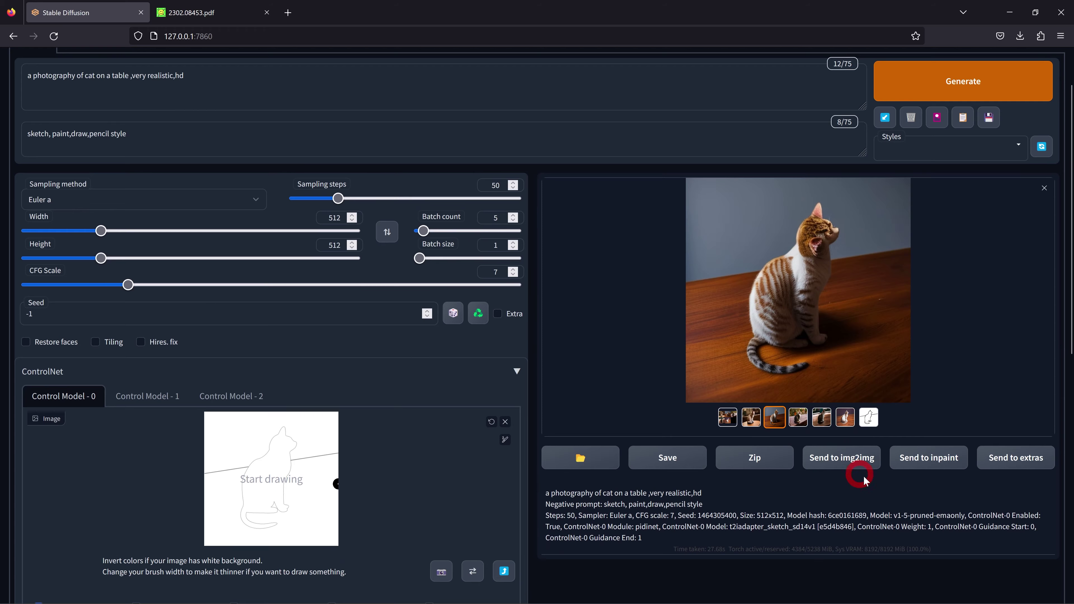
Step: Send the ginger-and-white cat to inpaint and mask its head
click(927, 459)
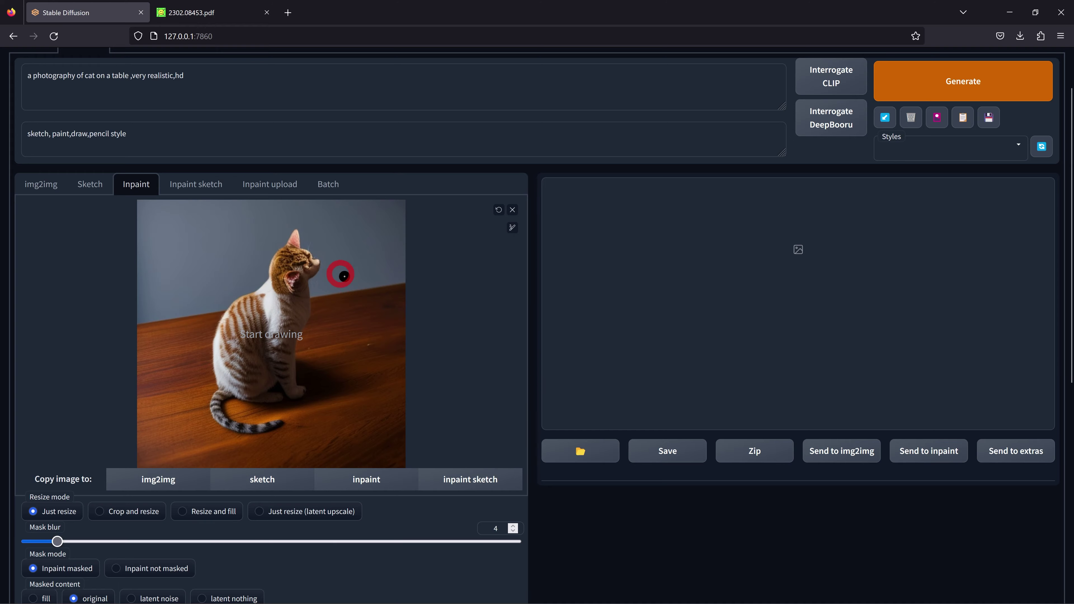
click(512, 229)
click(431, 236)
drag(279, 270, 307, 249)
Step: Enable ControlNet with the t2iadapter_sketch_sd14v1 model and pidinet preprocessor
scroll(328, 271, down, 8)
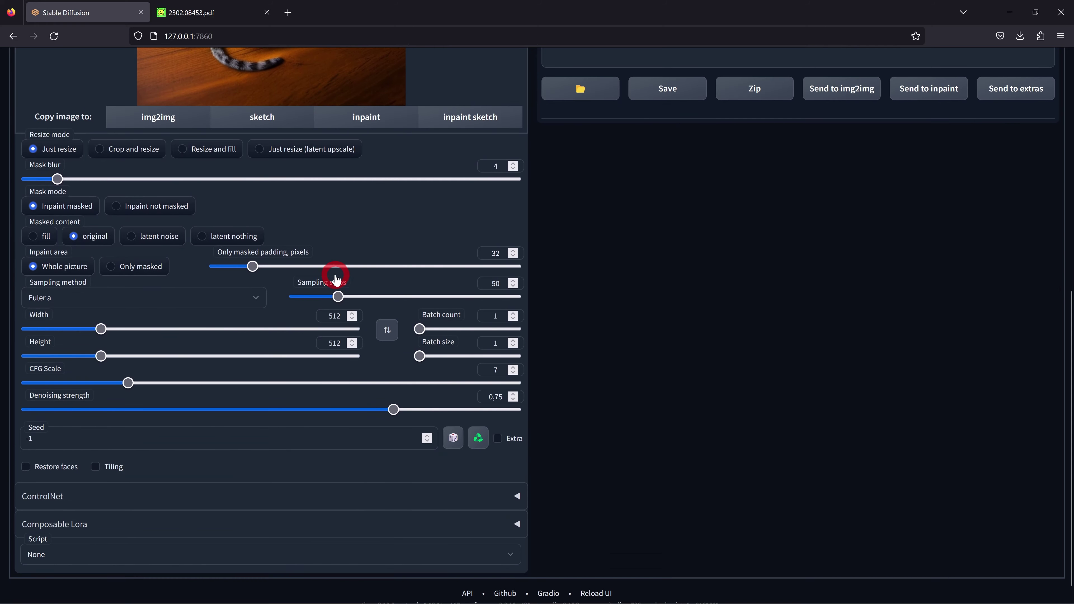
click(121, 476)
scroll(324, 443, down, 6)
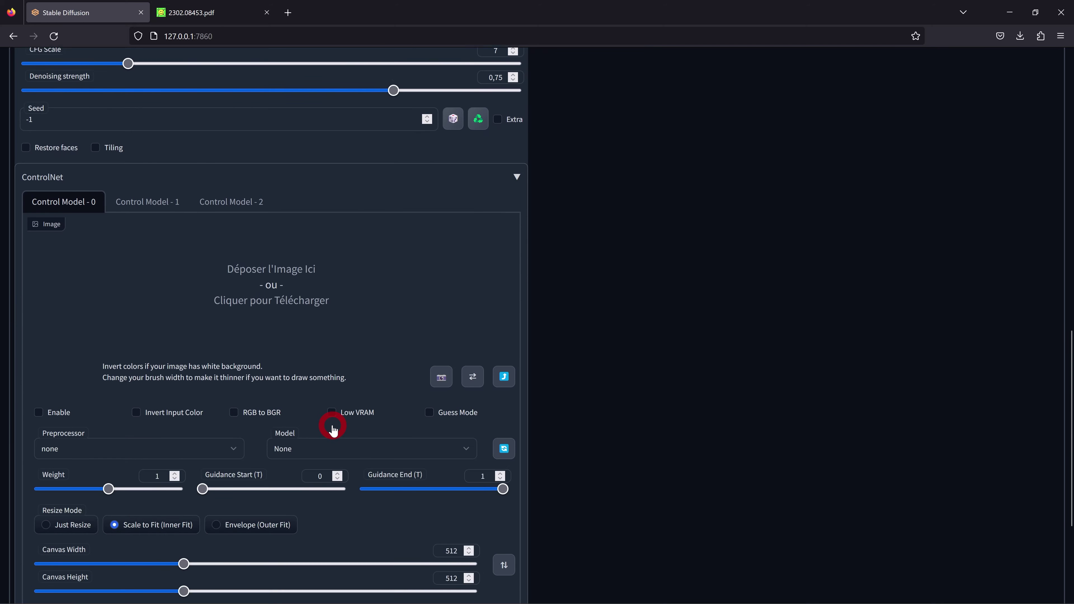
click(332, 446)
click(332, 394)
click(163, 445)
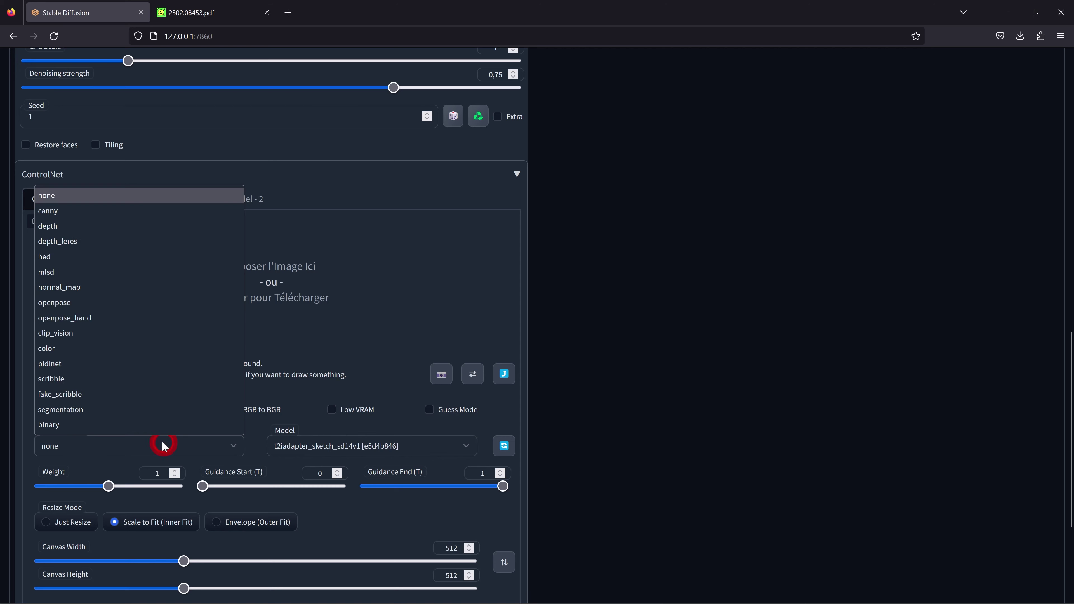
click(74, 366)
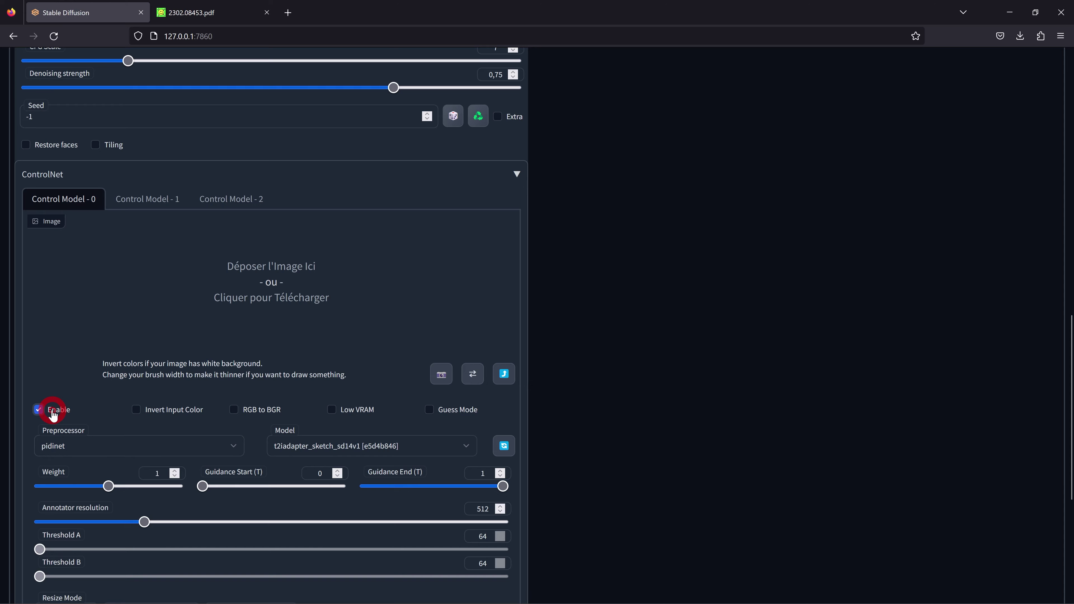
click(284, 252)
Step: Load the cat image into ControlNet and draw a thin outline of a new head
drag(274, 298, 271, 281)
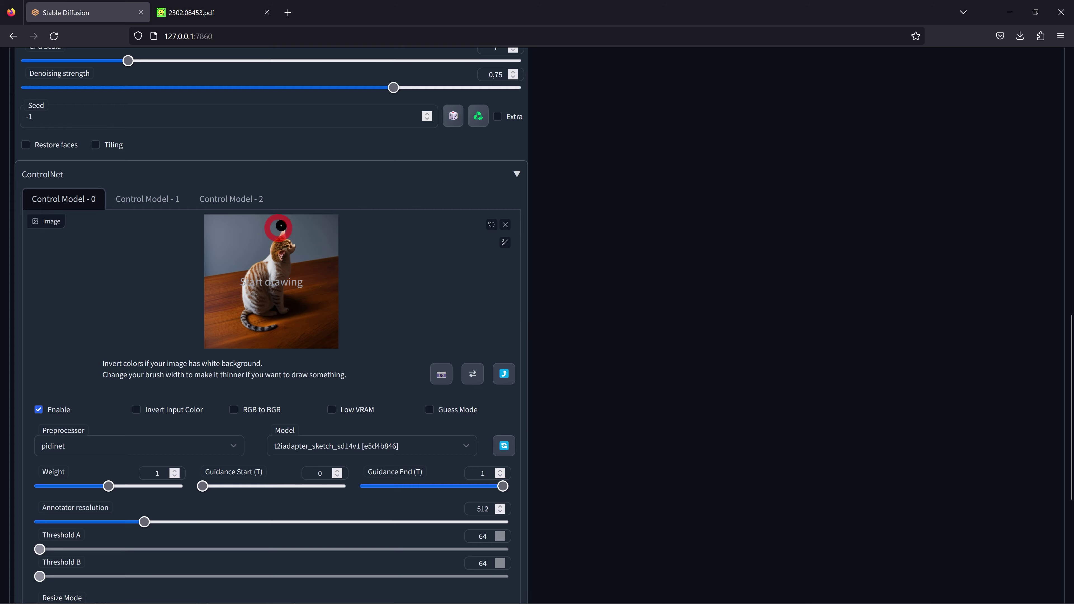
drag(281, 225, 292, 237)
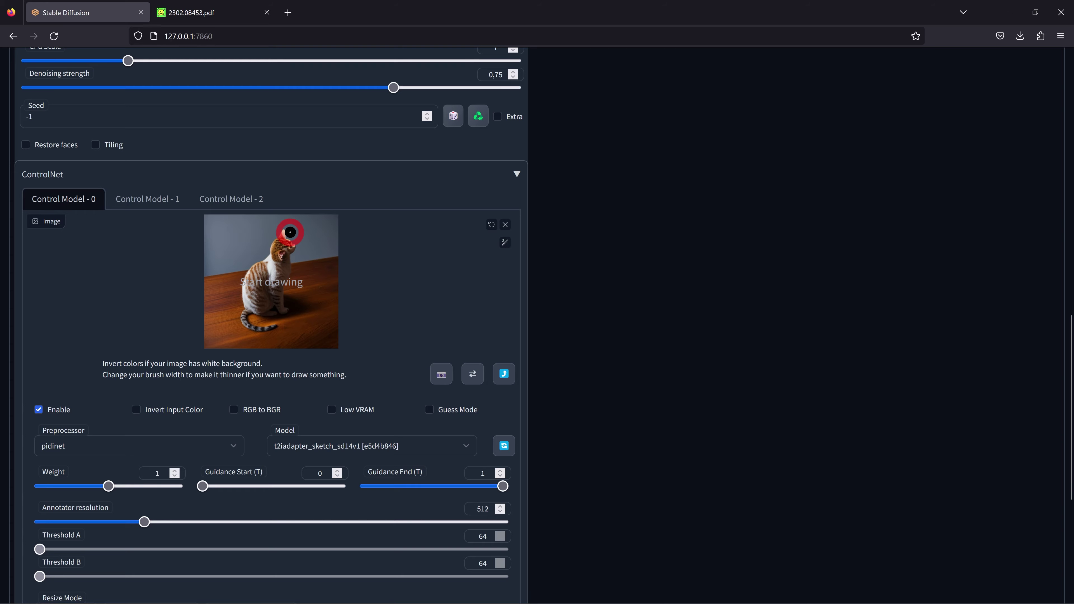
click(504, 242)
drag(427, 250, 370, 252)
mouse_move(275, 243)
mouse_down()
mouse_move(279, 235)
mouse_move(373, 253)
mouse_up()
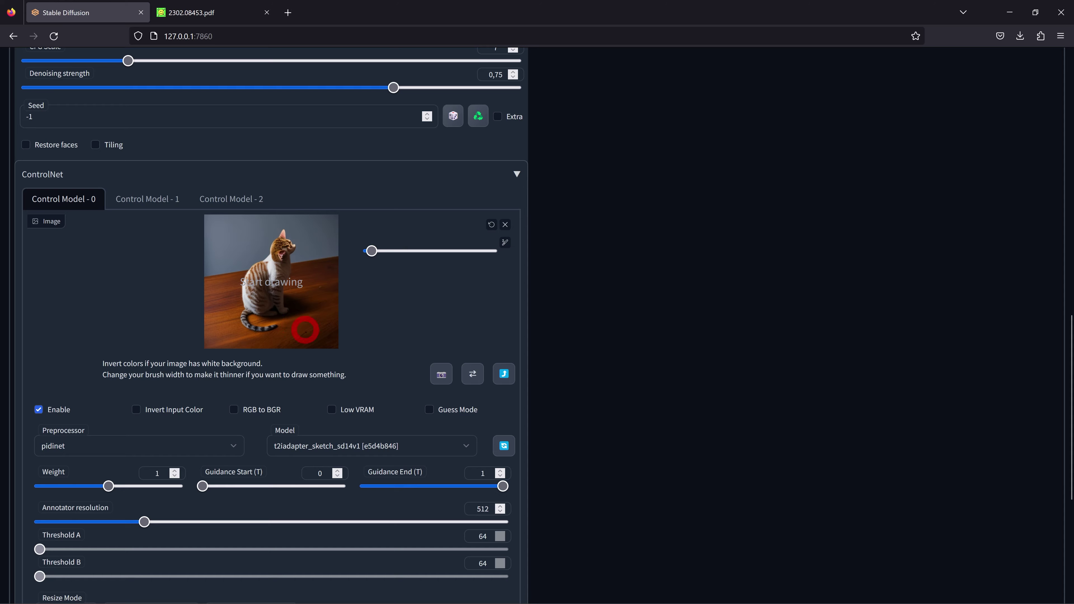
mouse_move(280, 247)
mouse_down()
mouse_move(276, 236)
mouse_move(296, 249)
mouse_up()
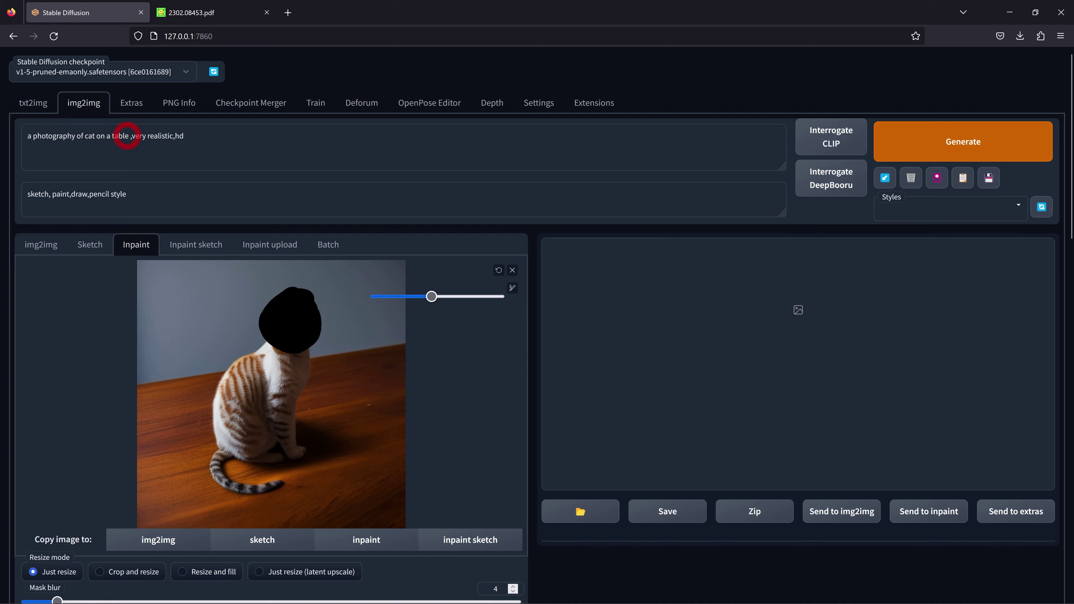
Step: Delete 'on a table' from the prompt and extend the mask over the cat's head
drag(129, 136, 100, 137)
key(BackSpace)
drag(266, 273, 276, 287)
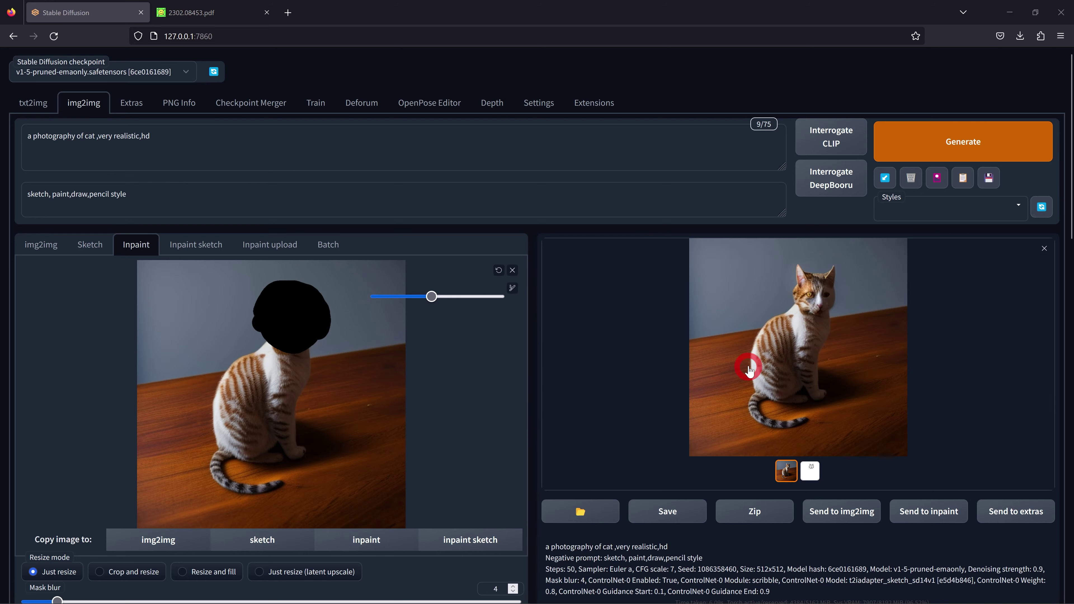
Step: Inspect the inpainted cat with its new head full-size, then scroll down to the ControlNet settings
click(749, 370)
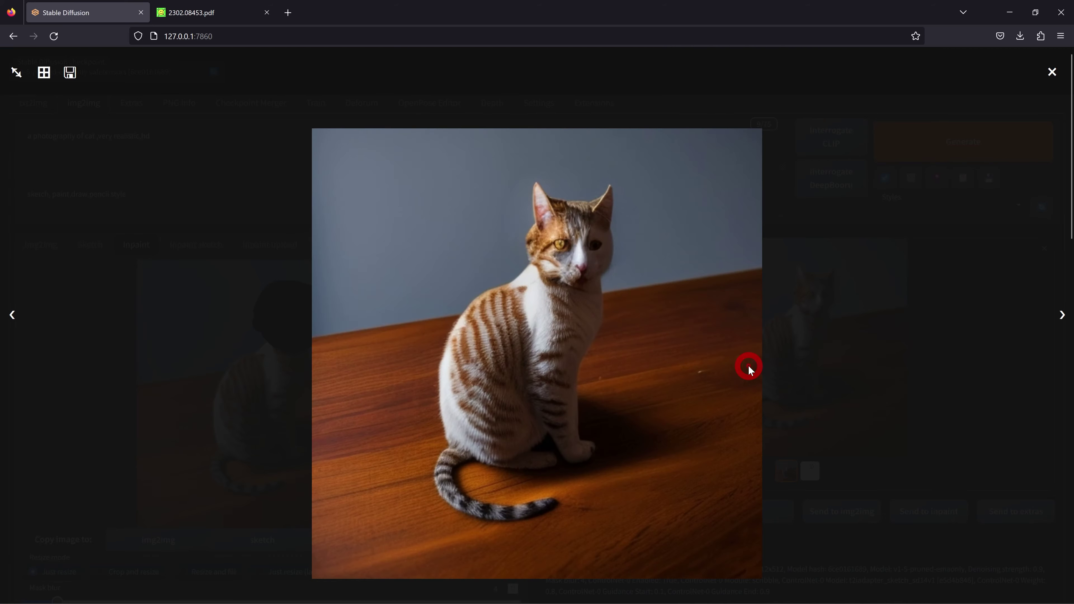
click(618, 267)
scroll(563, 339, down, 3)
scroll(546, 337, down, 7)
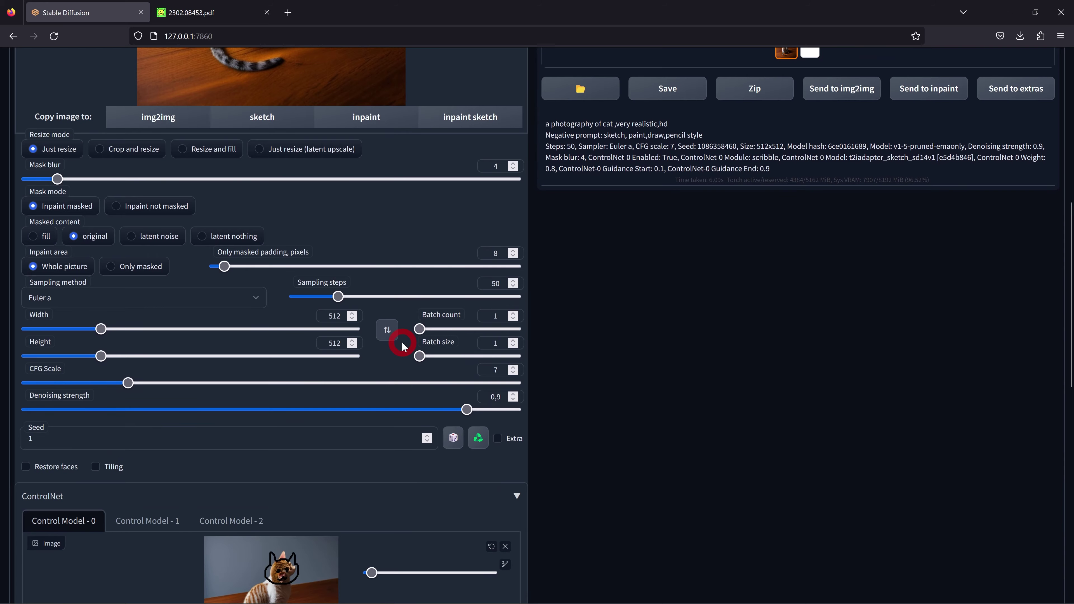
scroll(199, 305, down, 2)
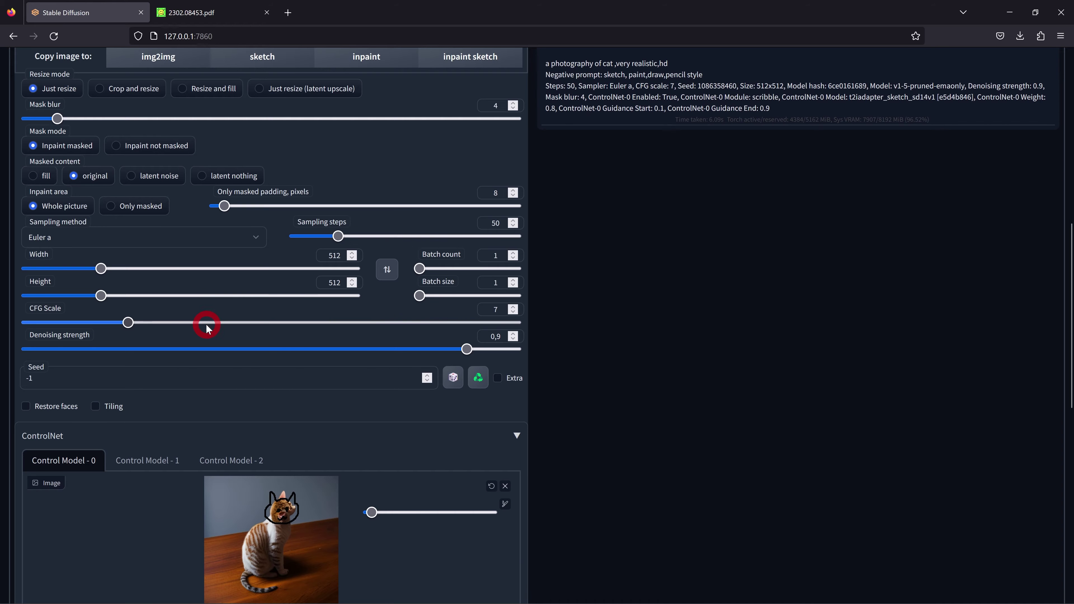
scroll(203, 330, down, 10)
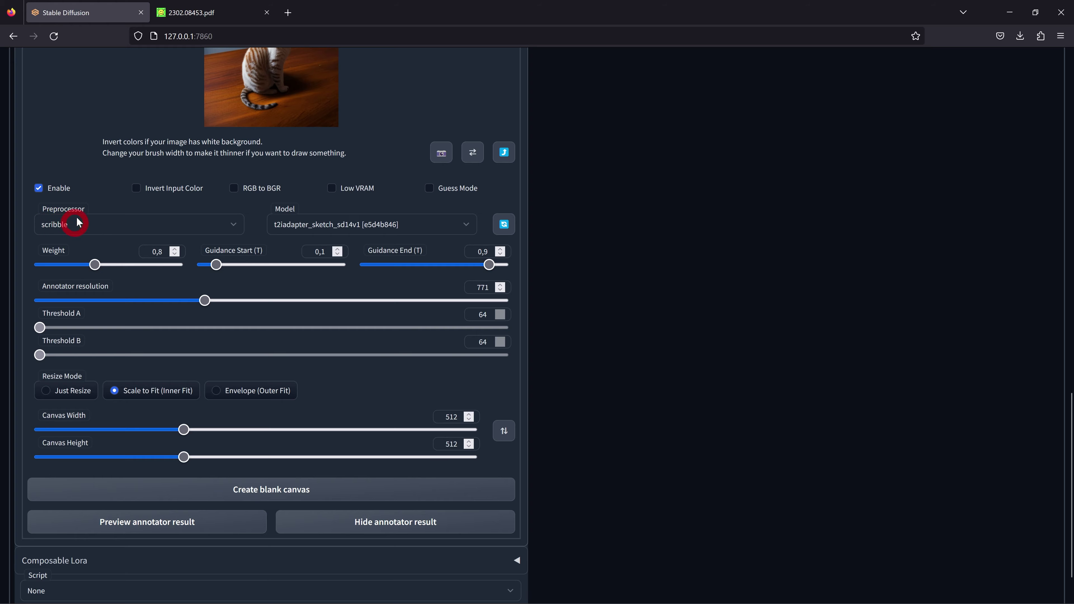
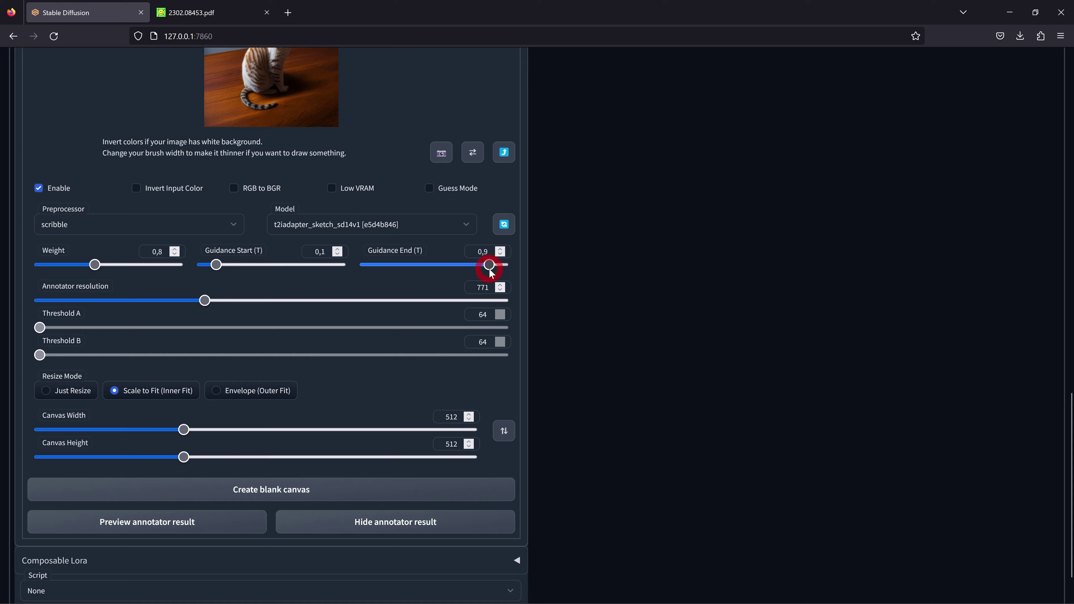
Step: Set the sketch adapter's guidance to start at 0.1 and end at about 0.95
click(216, 265)
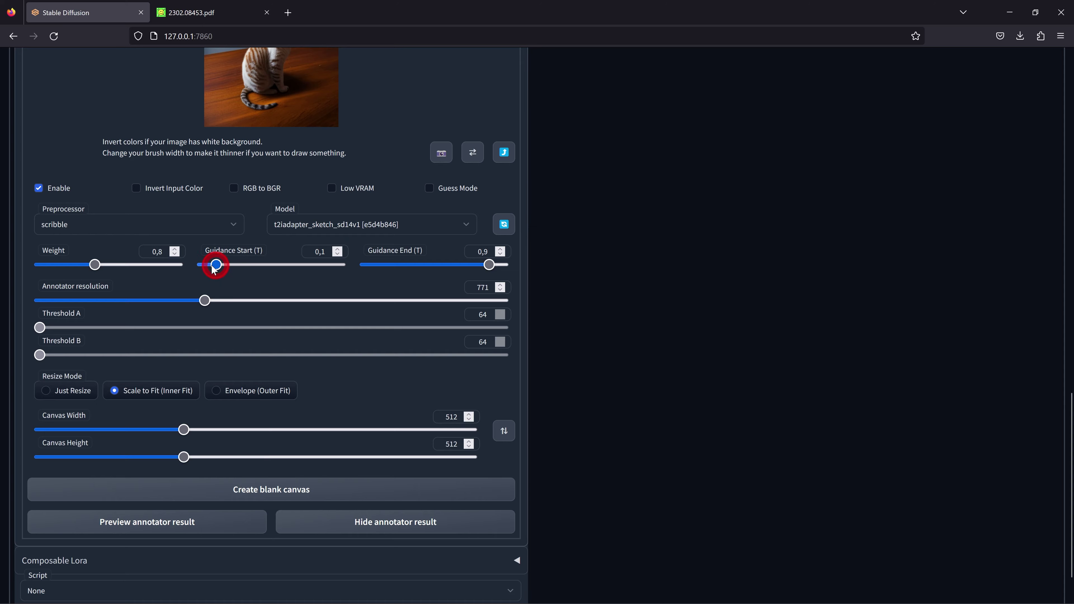
drag(216, 264, 202, 264)
drag(490, 265, 523, 264)
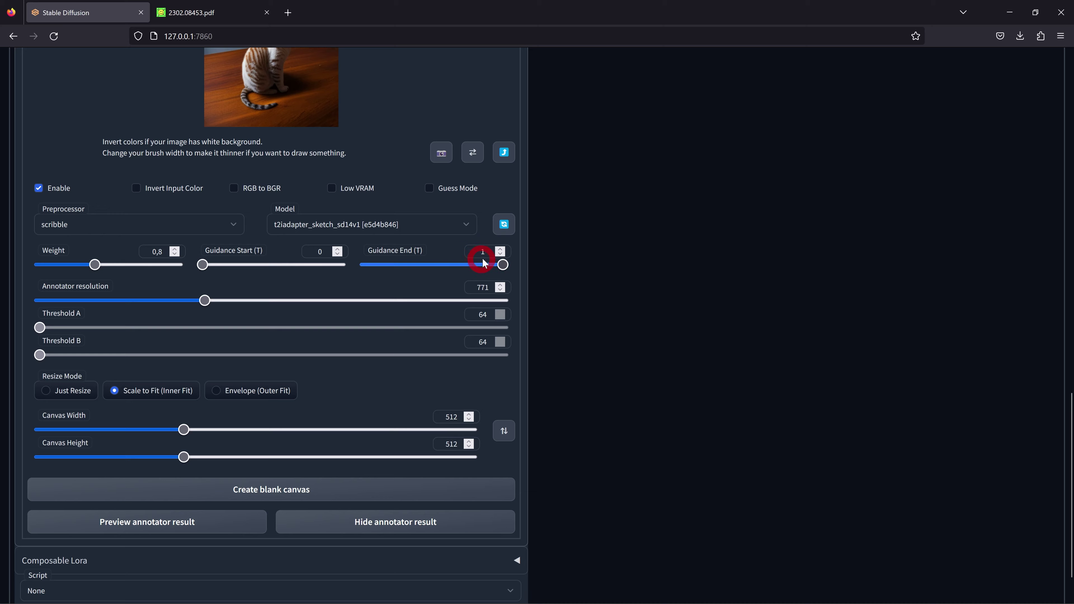
scroll(482, 242, up, 6)
scroll(482, 243, up, 4)
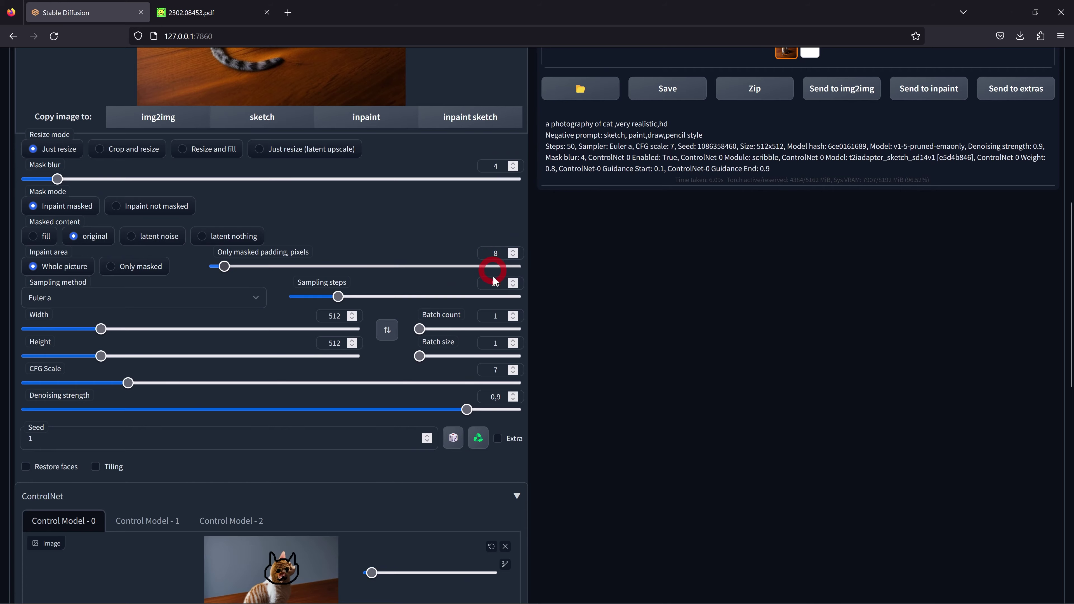
scroll(478, 290, down, 10)
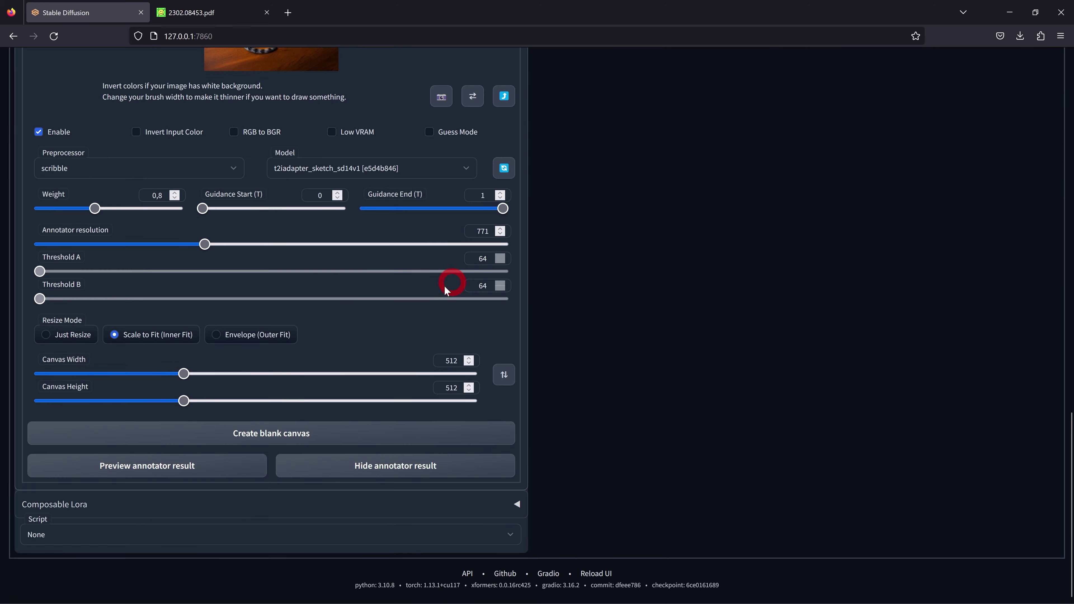
drag(204, 208, 217, 208)
drag(503, 208, 480, 218)
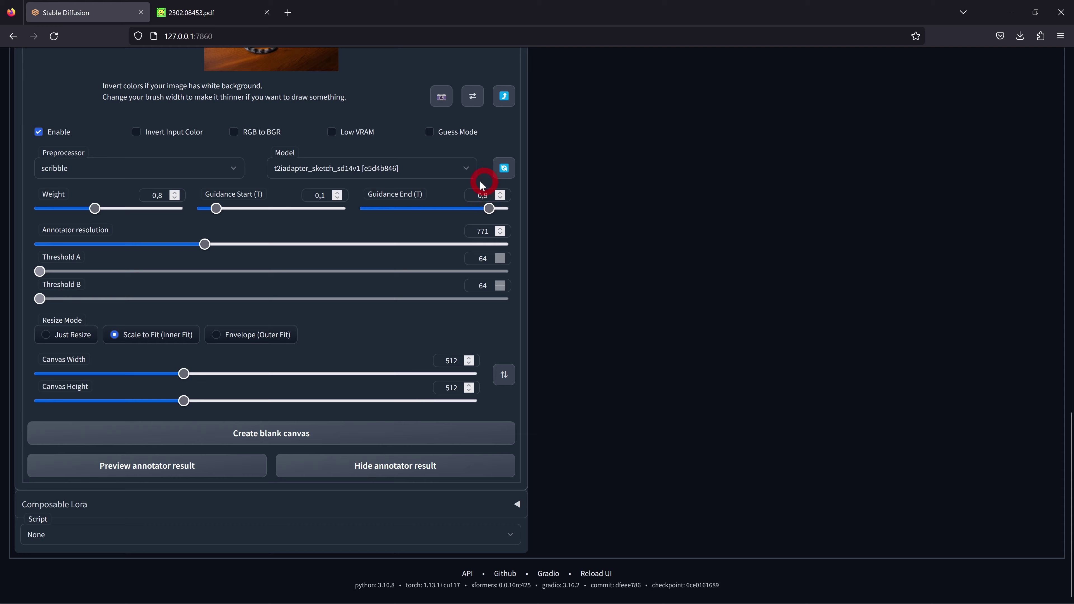
Step: Leave the img2img Sketch mode and return to txt2img generation
scroll(301, 250, up, 10)
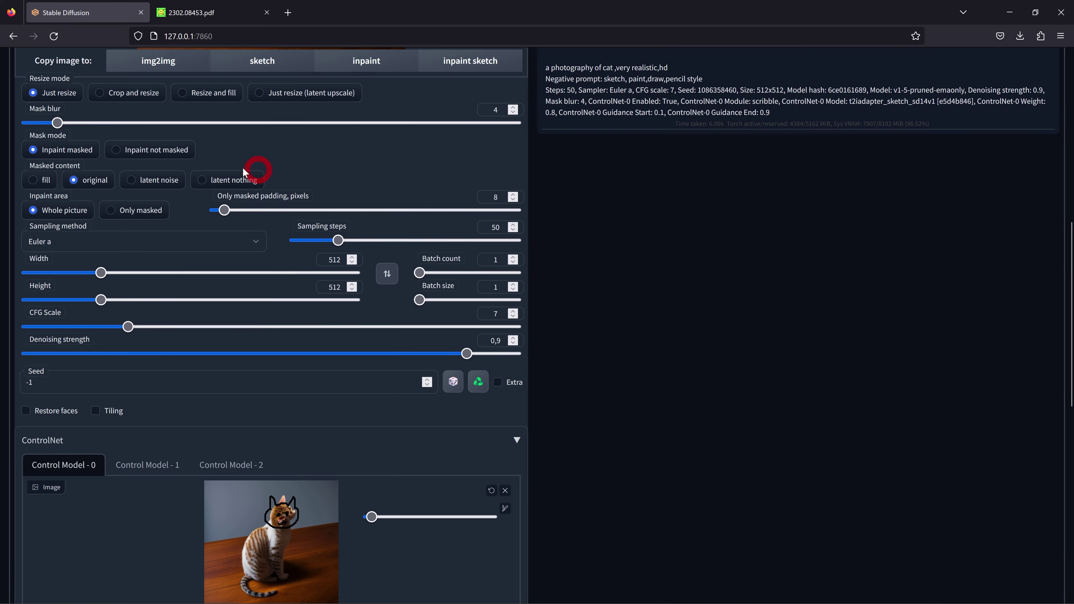
scroll(243, 167, up, 1)
scroll(221, 169, up, 1)
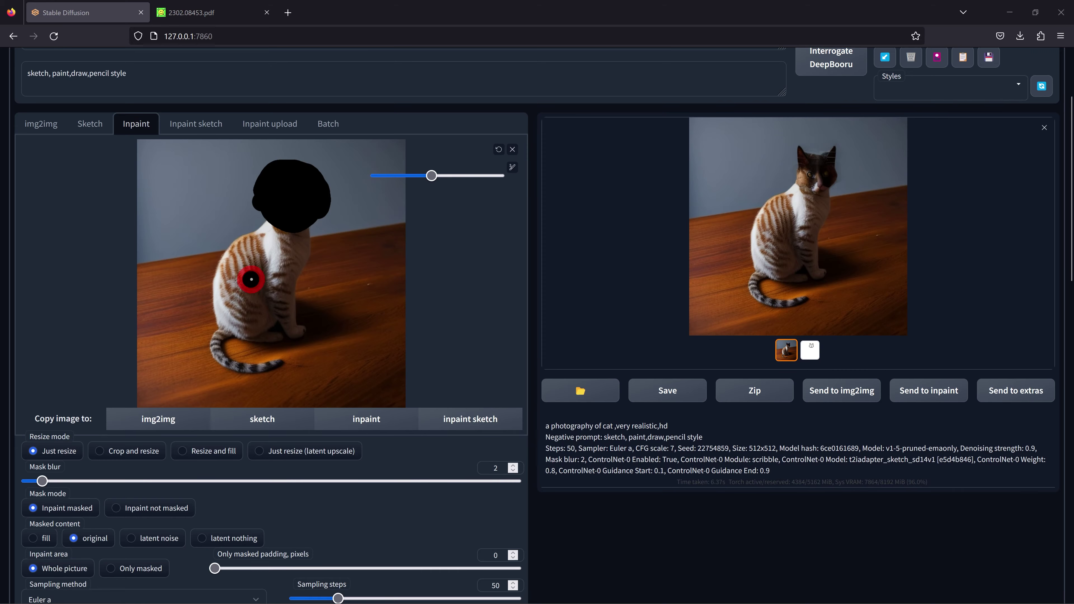
scroll(252, 279, up, 3)
click(89, 245)
click(39, 244)
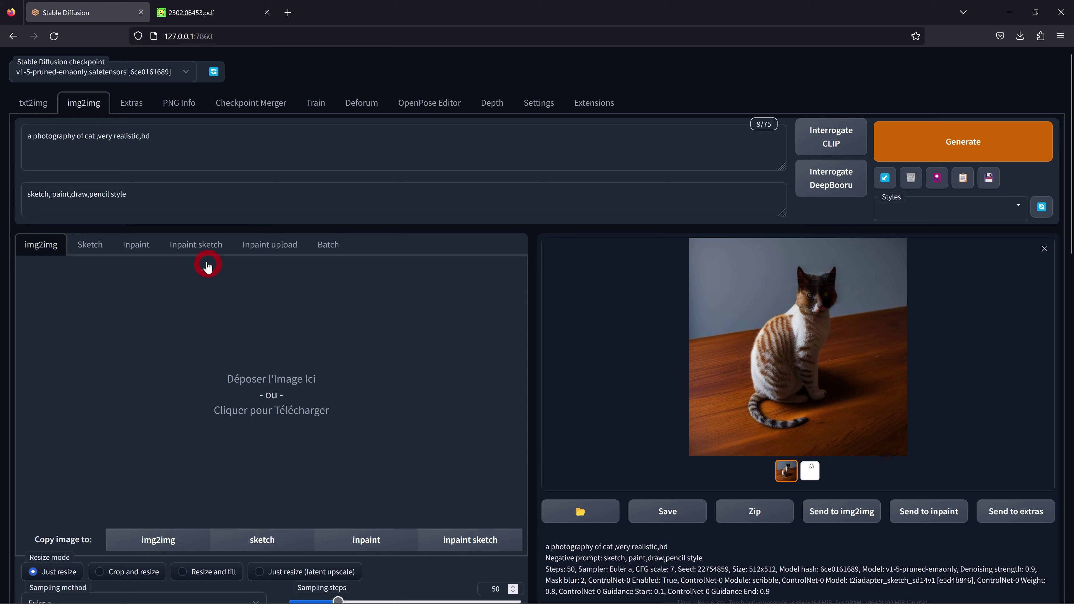
click(33, 102)
Step: Page through the generated cat-on-a-table pictures full-screen
scroll(264, 326, down, 4)
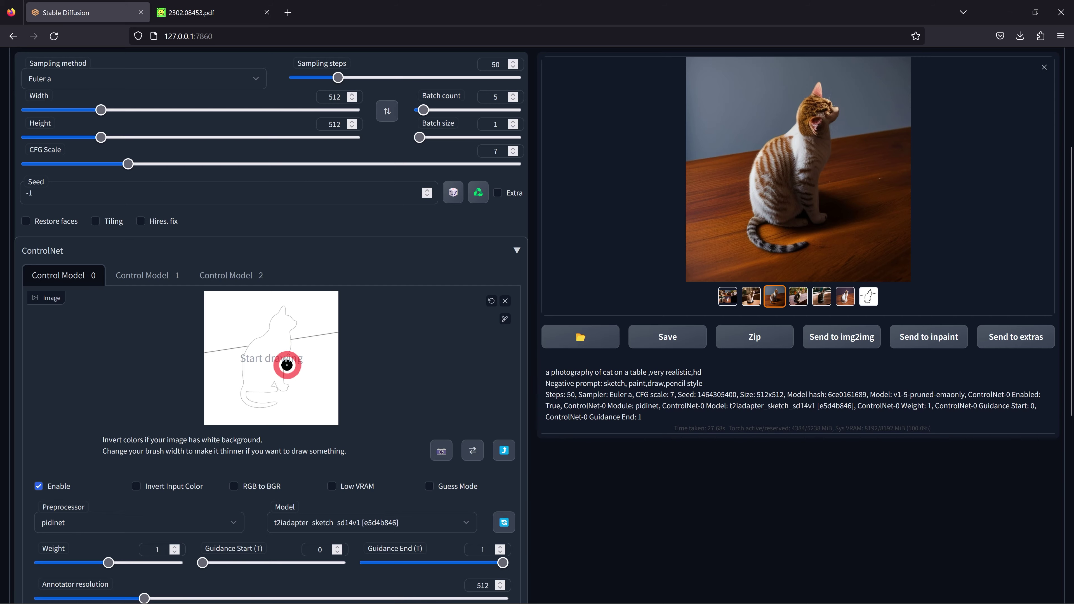
scroll(338, 351, up, 4)
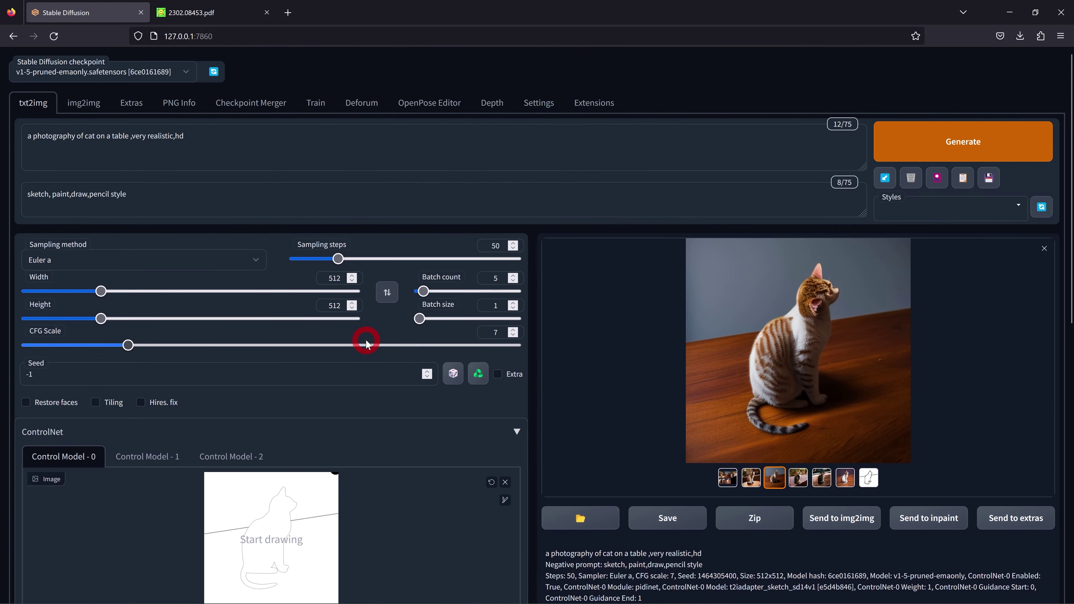
click(799, 300)
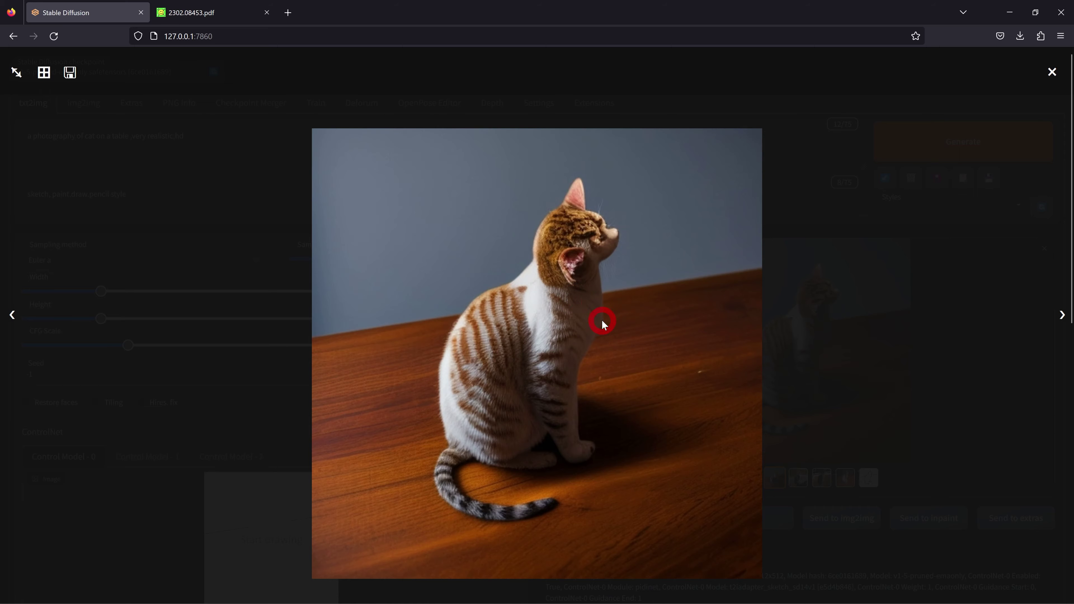
key(Right)
click(515, 313)
scroll(371, 271, down, 5)
Step: On Control Model - 1, choose the t2iadapter_color_sd14v1 model with the color preprocessor
click(148, 215)
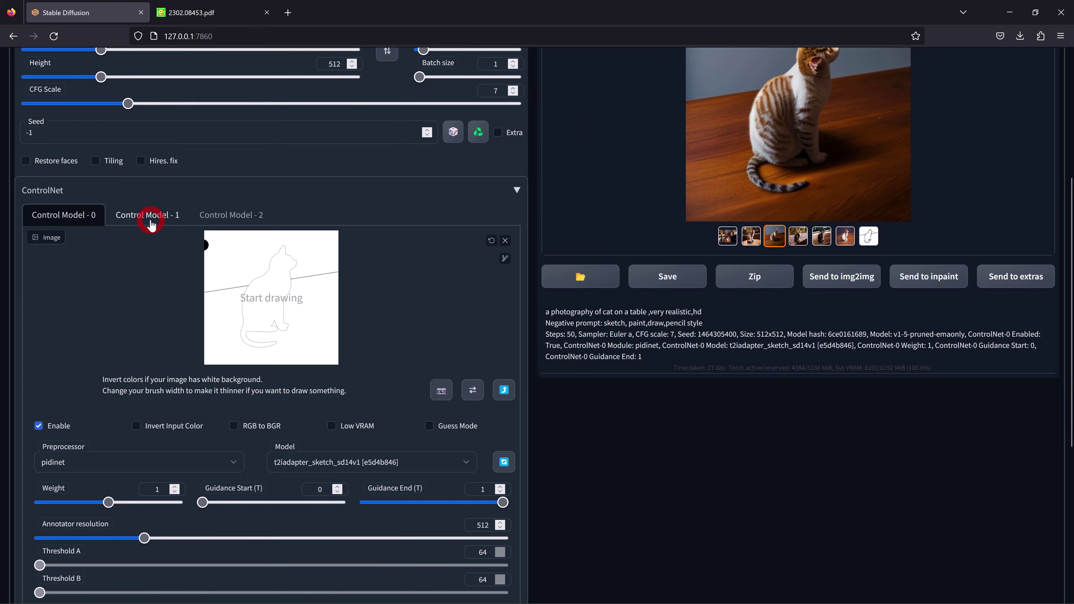
click(320, 466)
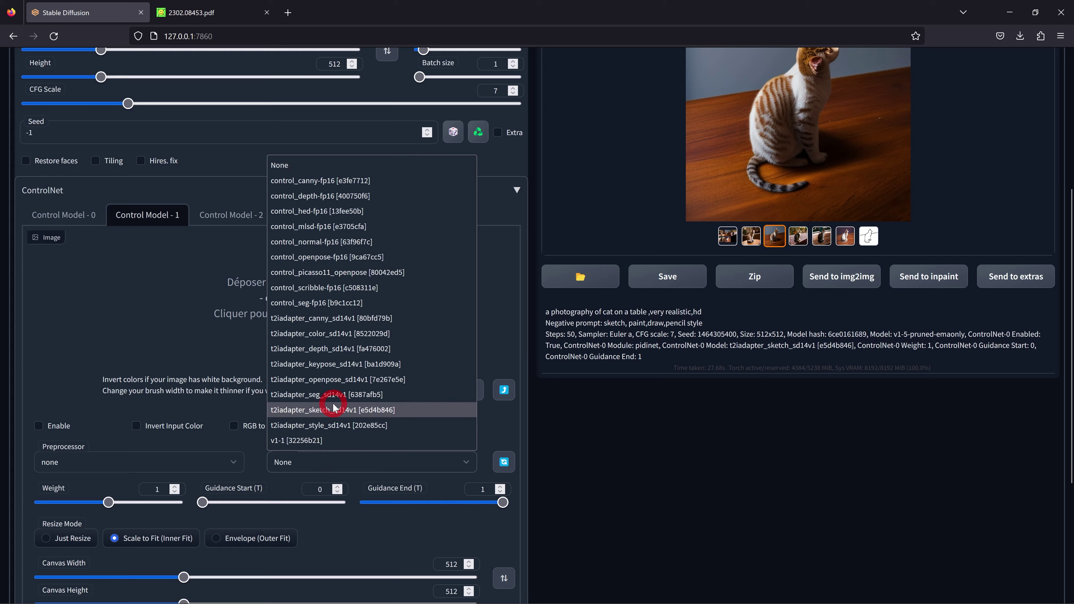
click(301, 334)
click(136, 459)
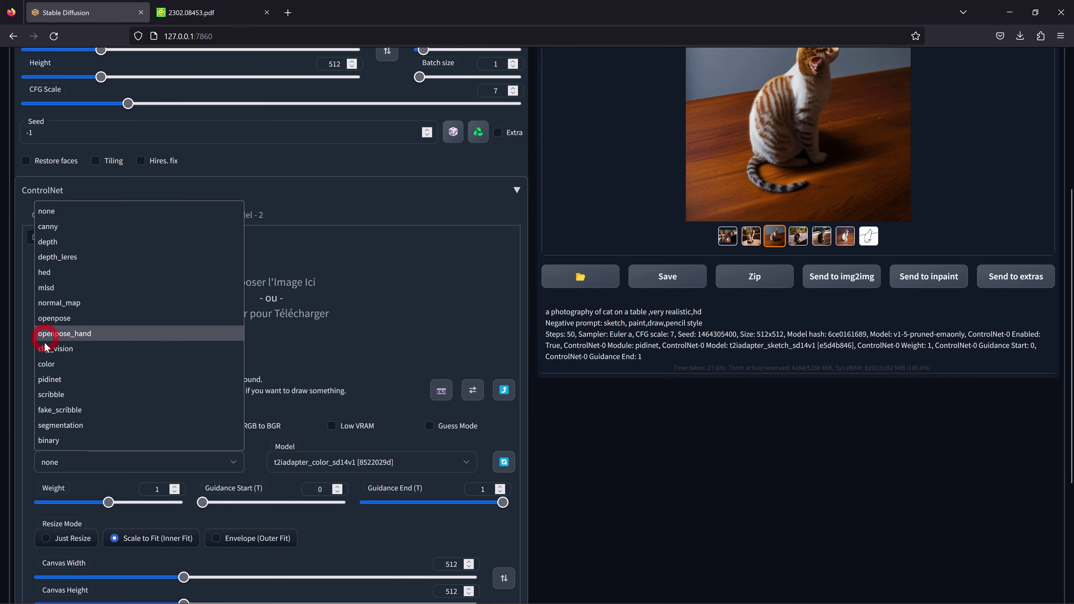
click(200, 368)
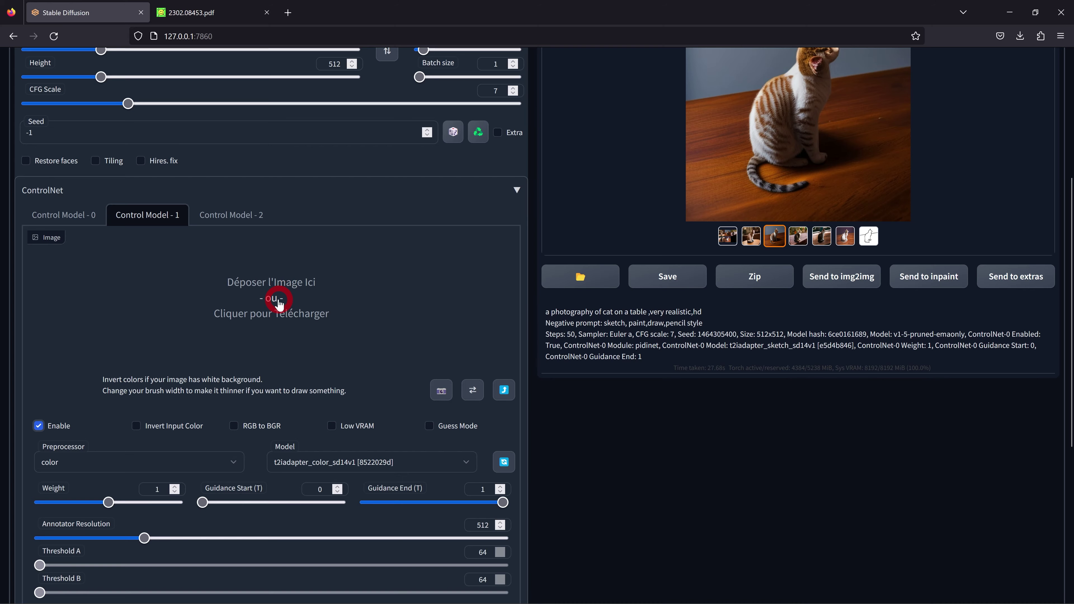
scroll(342, 311, up, 2)
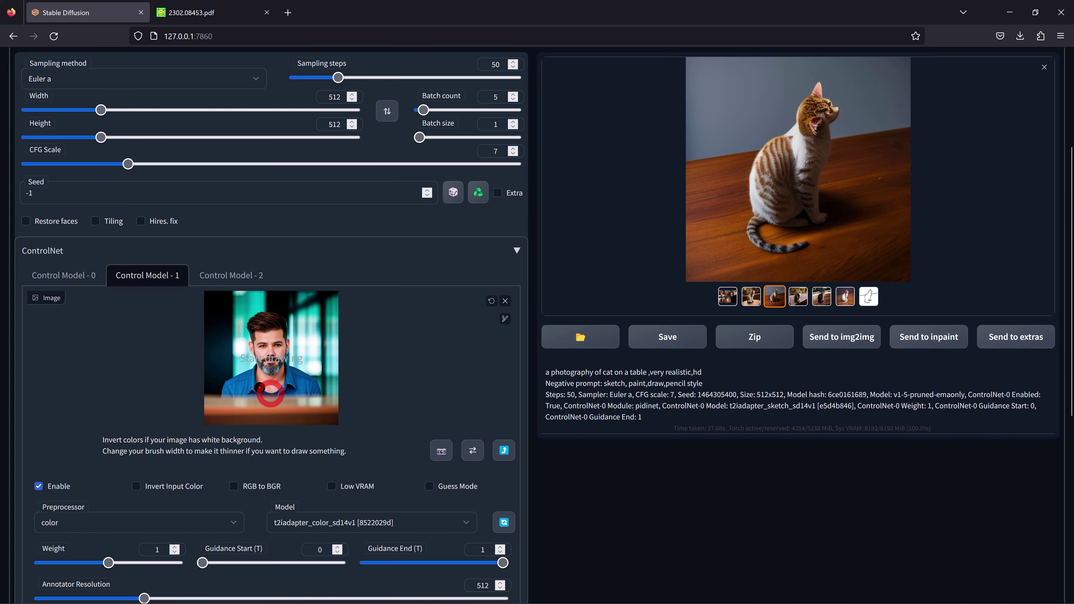
scroll(125, 320, up, 3)
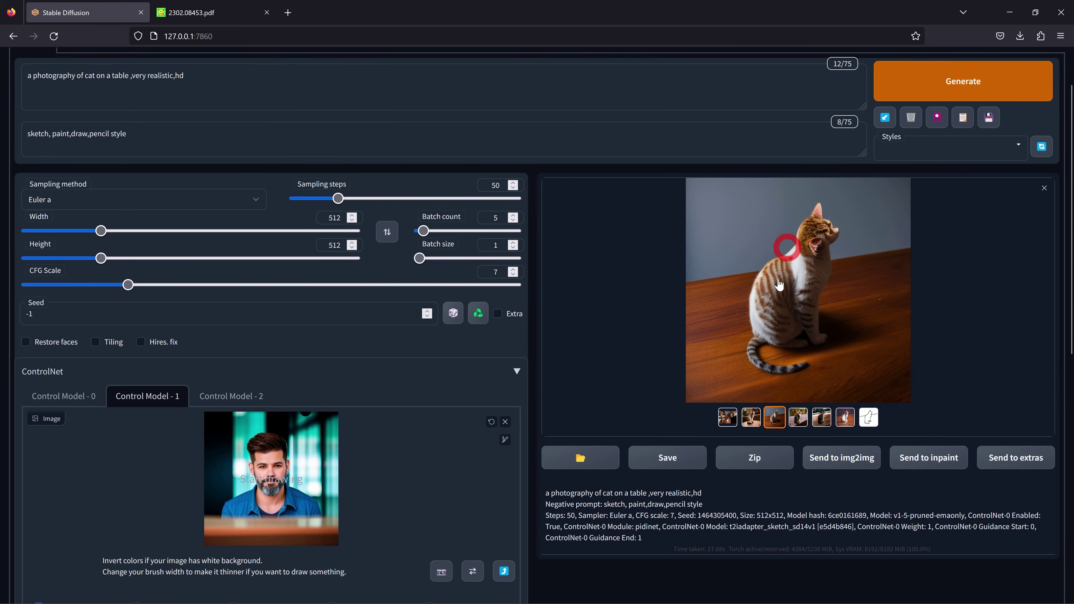
Step: Page through the teal cat results, the line sketch and the pixelated color map full-screen
click(748, 270)
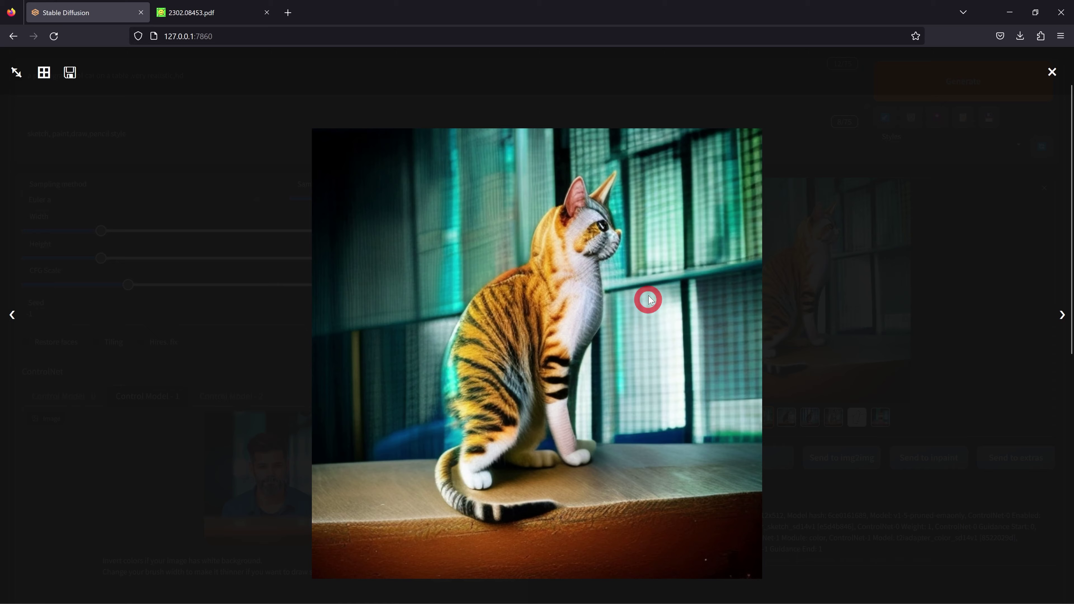
click(1062, 317)
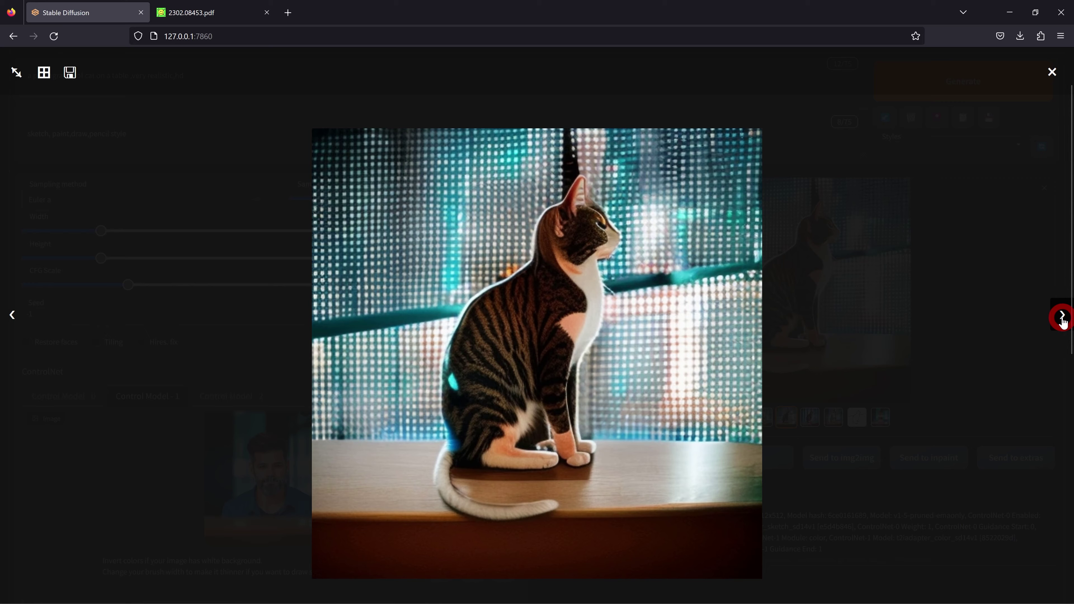
click(1063, 318)
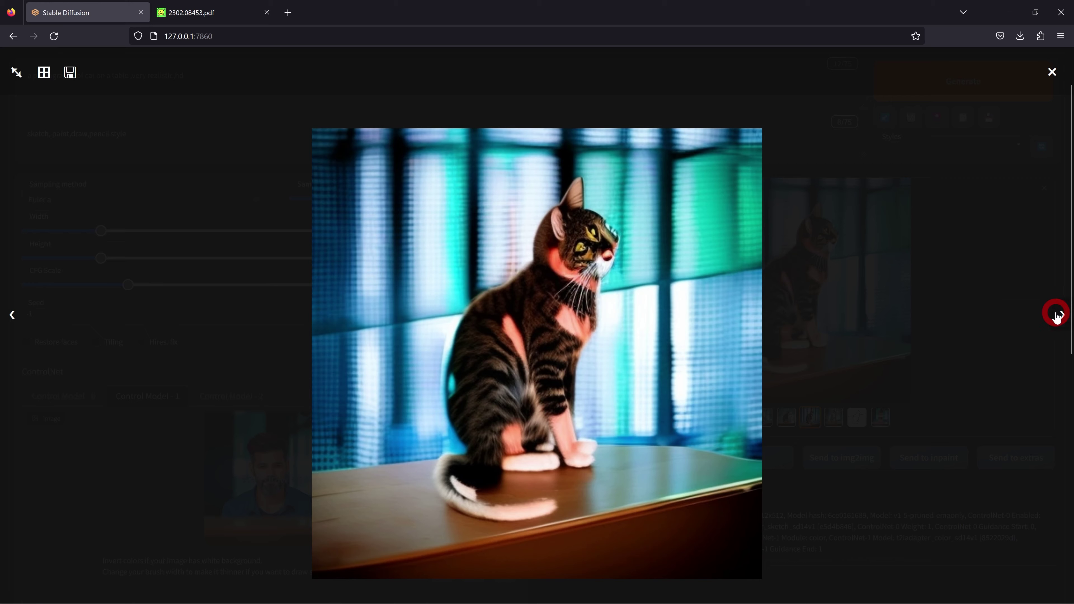
click(1057, 317)
click(1057, 317)
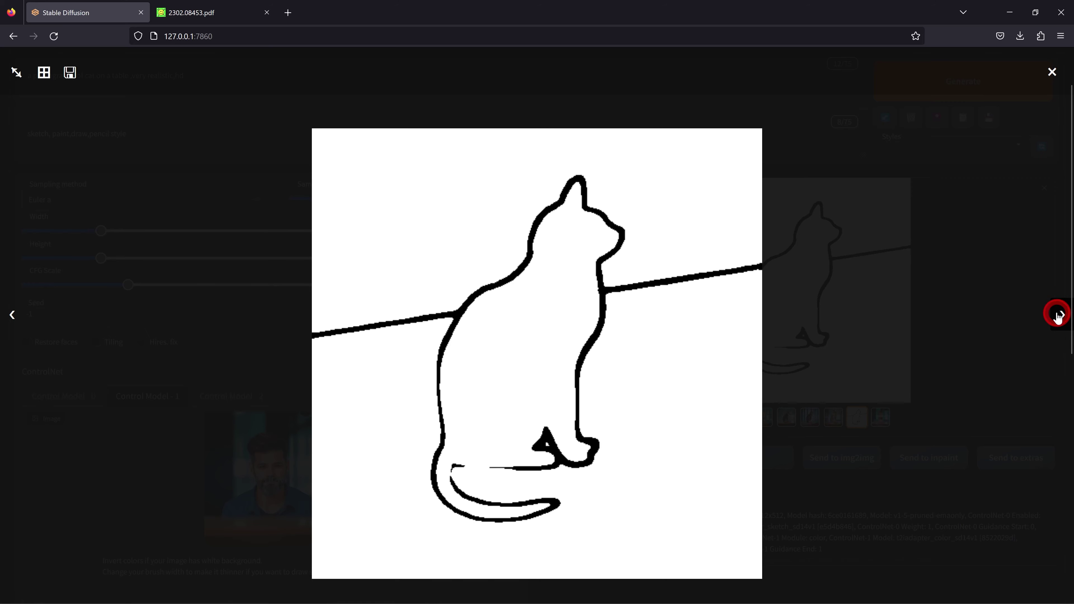
click(1057, 317)
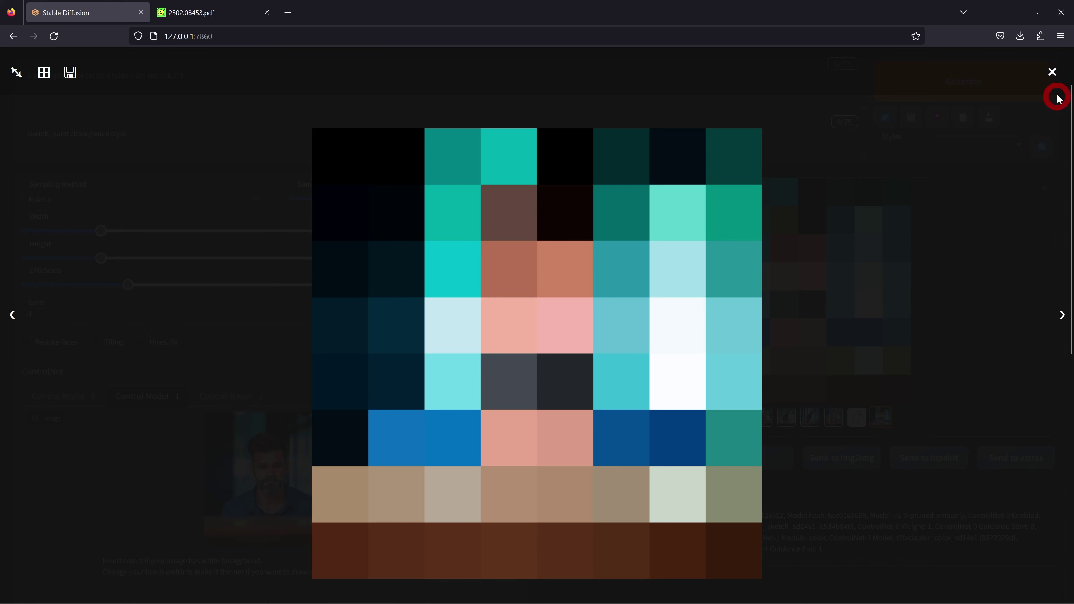
click(1052, 72)
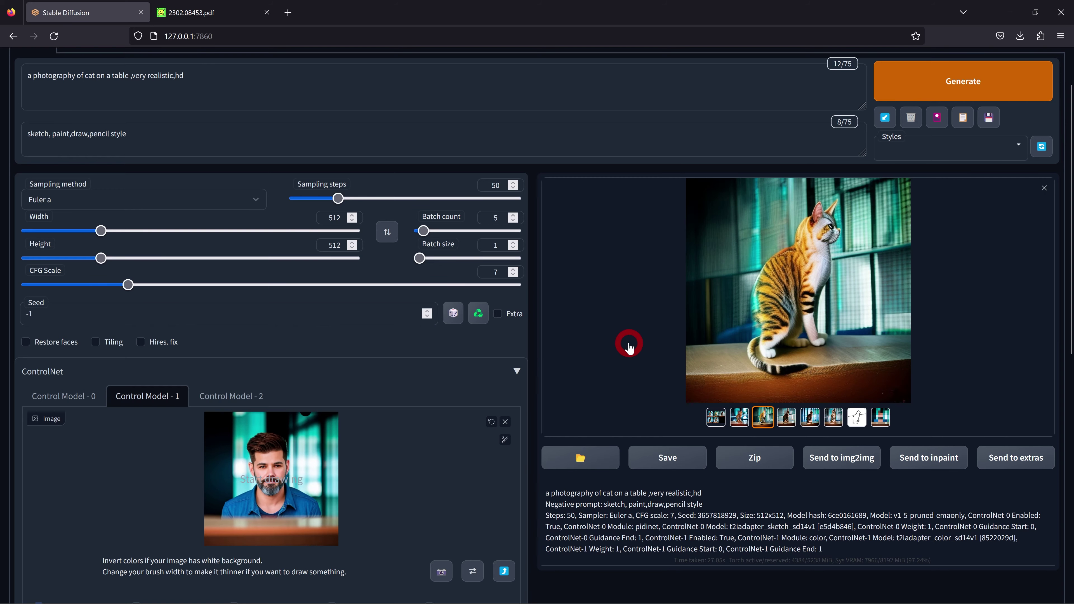
scroll(670, 334, down, 5)
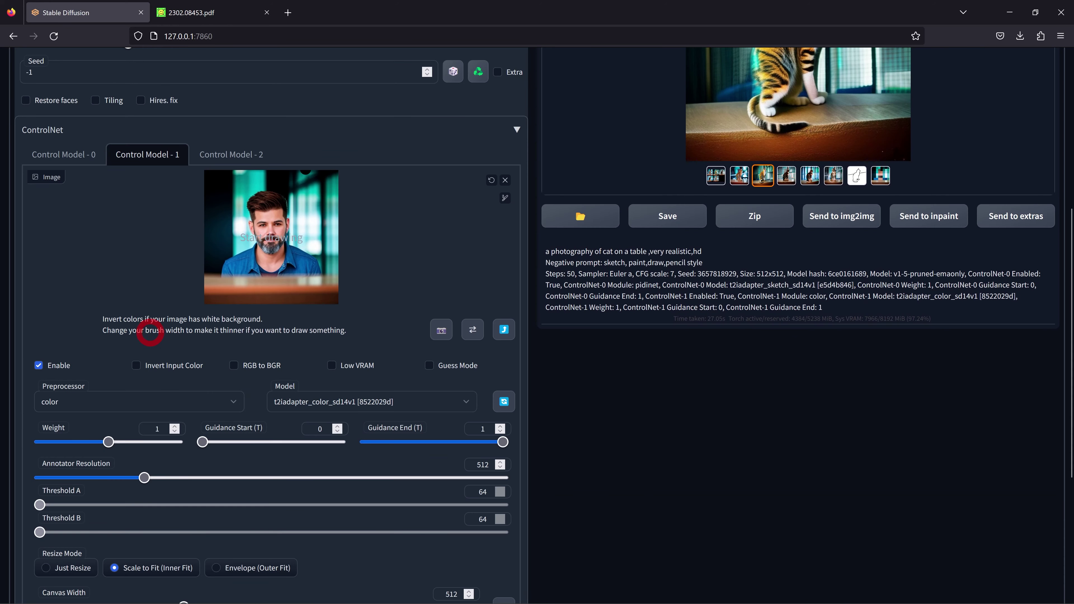
Step: Check the sketch settings on Control Model - 0 and the man's photo on Control Model - 1
click(64, 154)
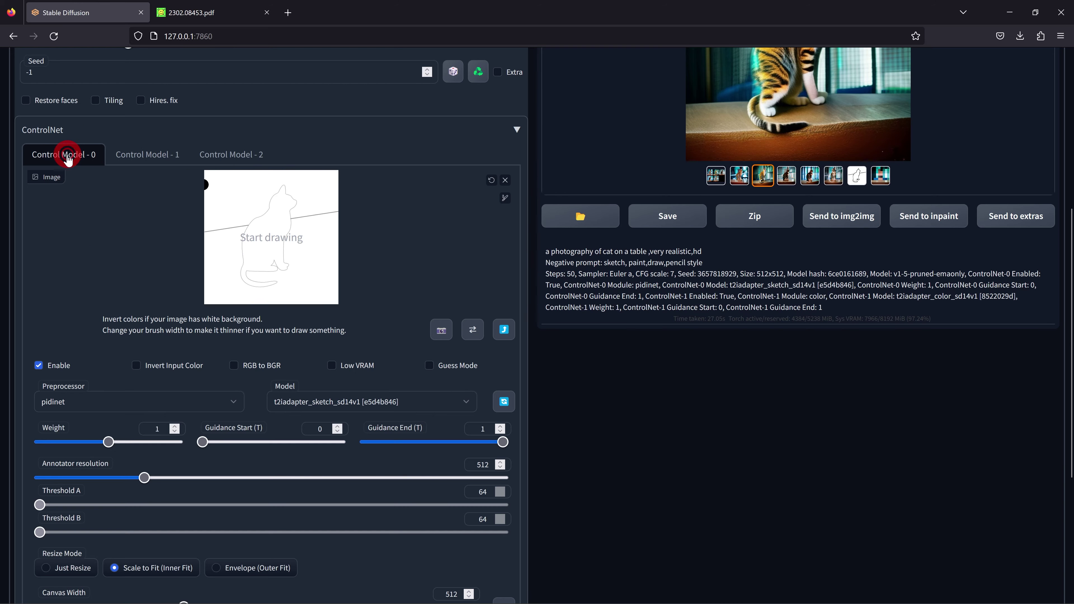
scroll(41, 366, up, 6)
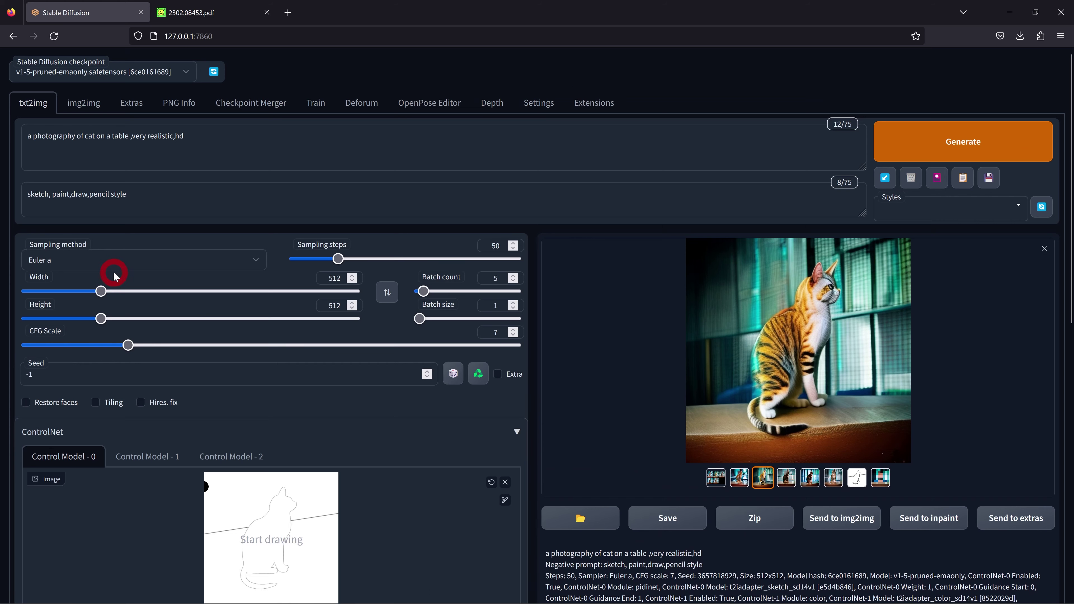
scroll(218, 159, down, 4)
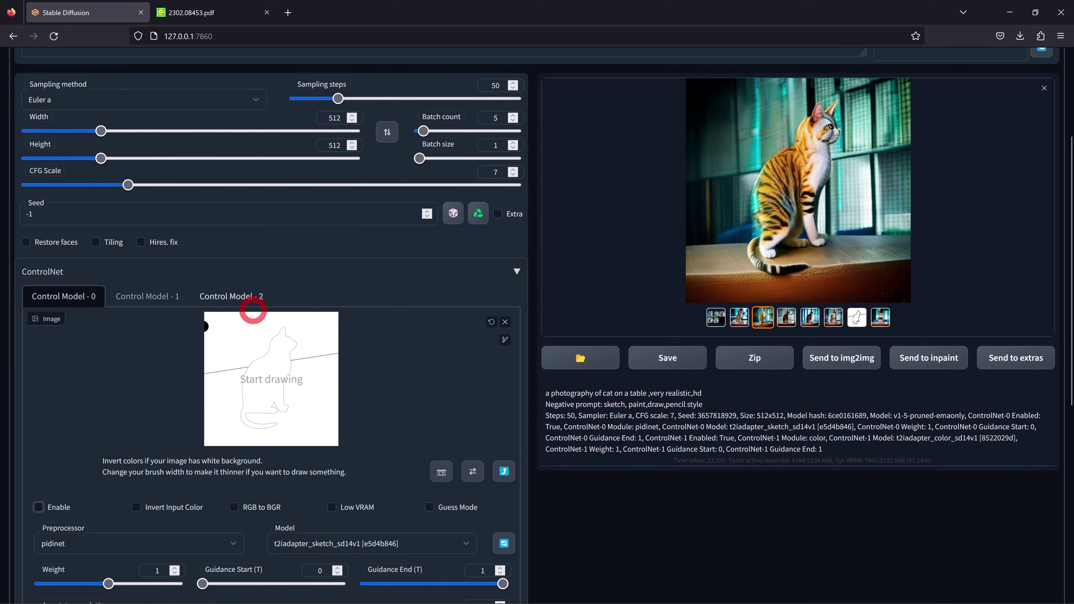
click(149, 277)
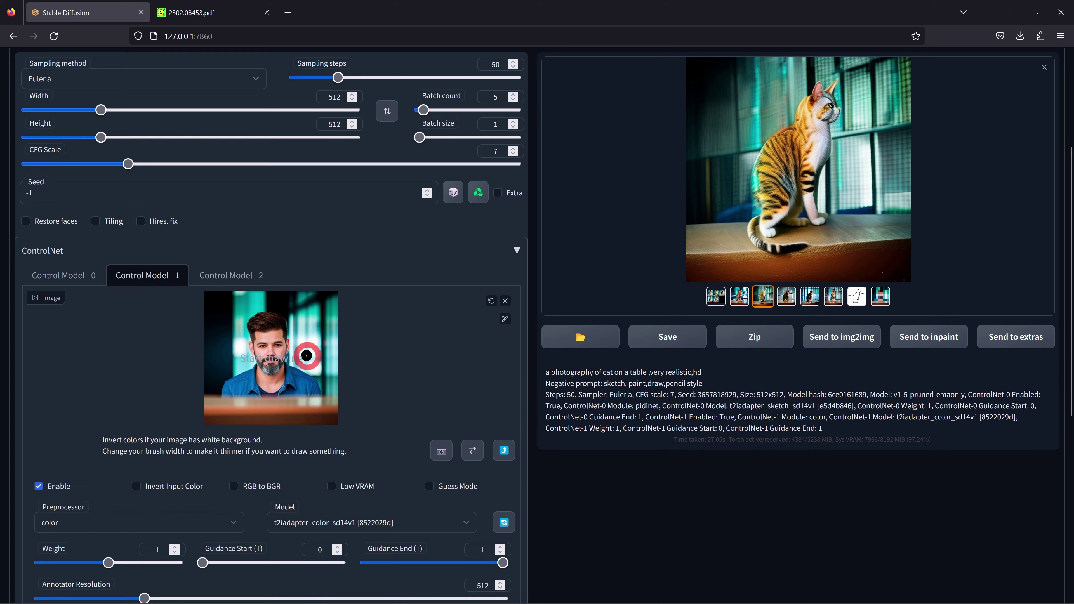
scroll(500, 332, up, 4)
Step: View each cat image at full size, ending on the grid of all five
click(791, 299)
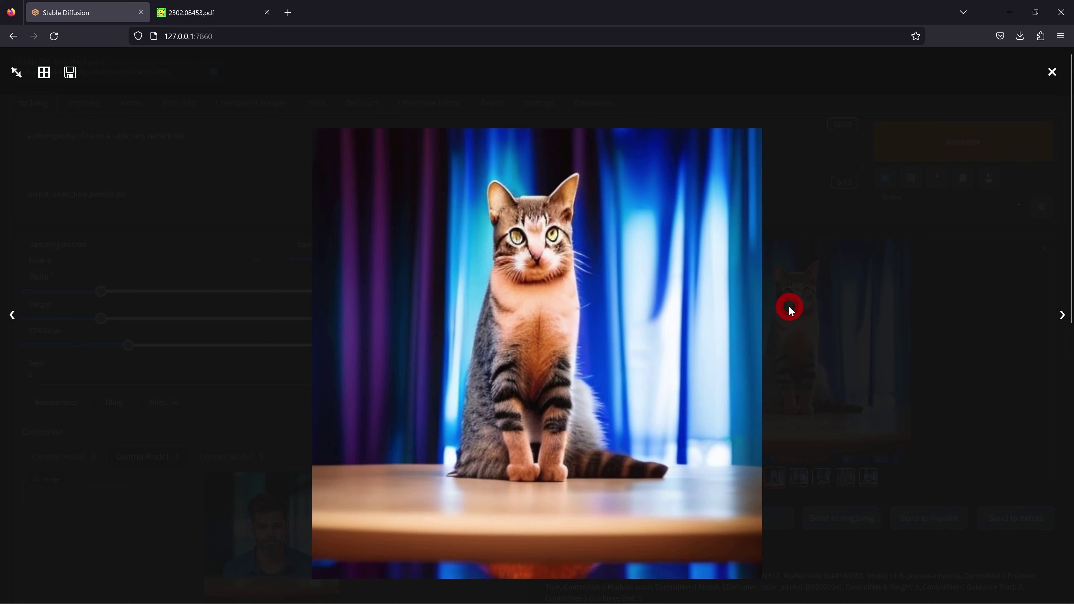
click(1062, 317)
click(1062, 316)
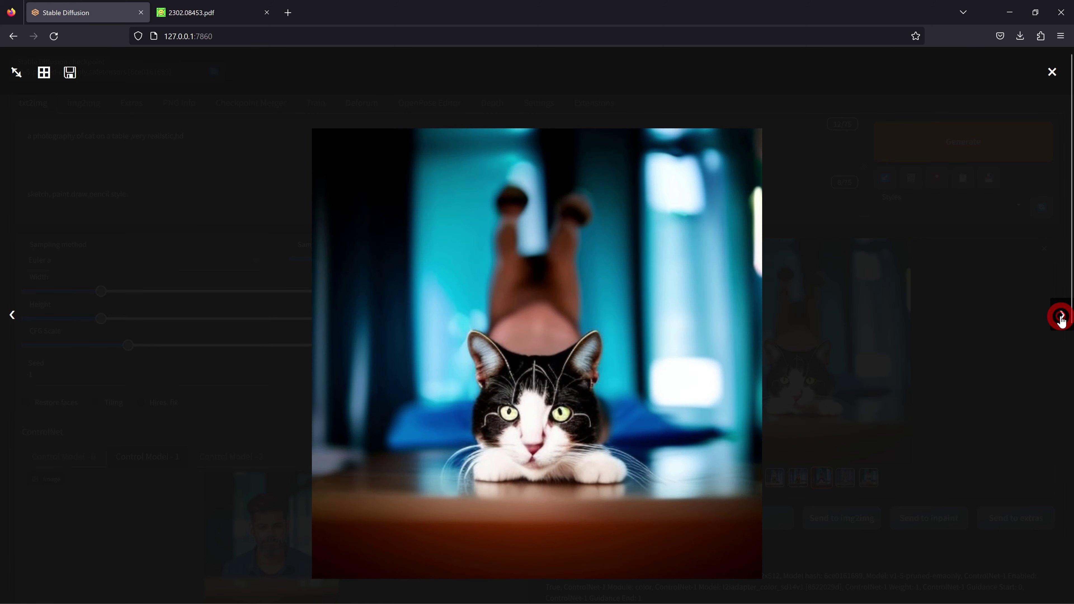
click(1062, 317)
click(1062, 316)
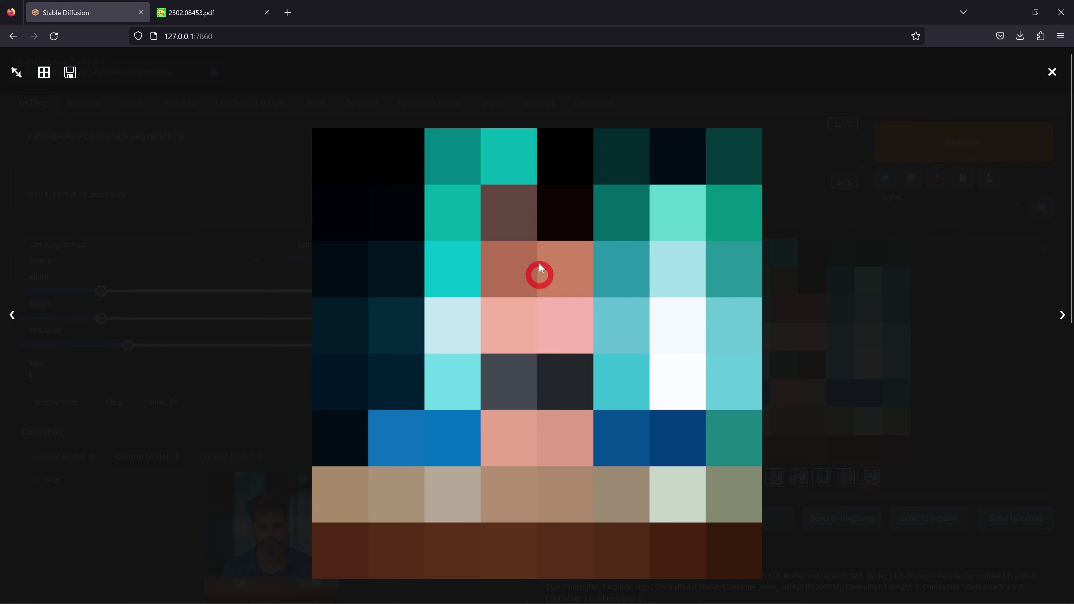
key(Right)
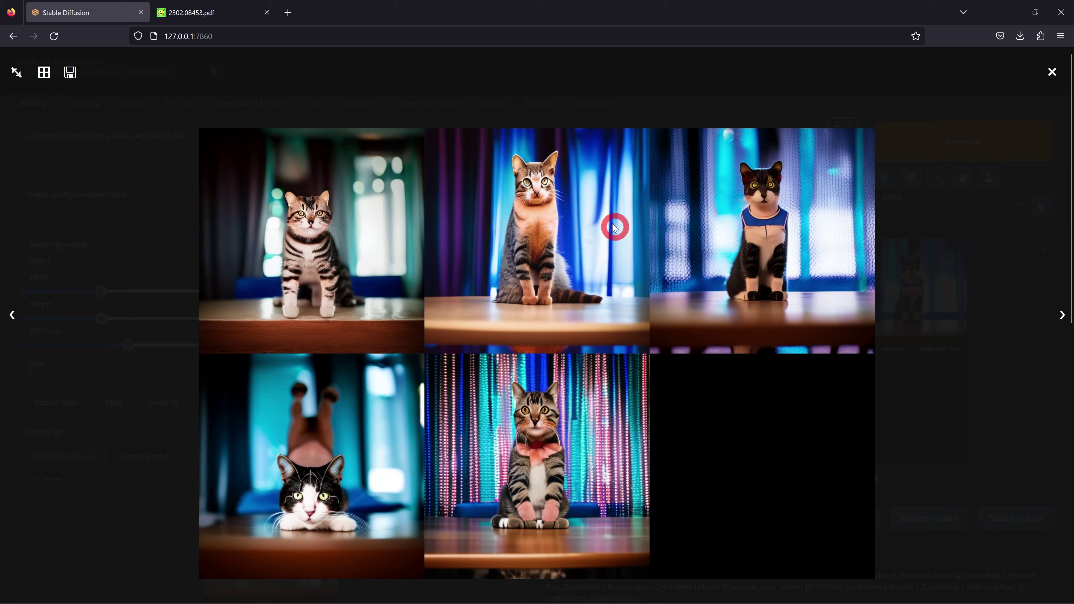
Step: Inspect the ControlNet settings' adapter config path, models\sketch_adapter_v14.yaml
click(1049, 75)
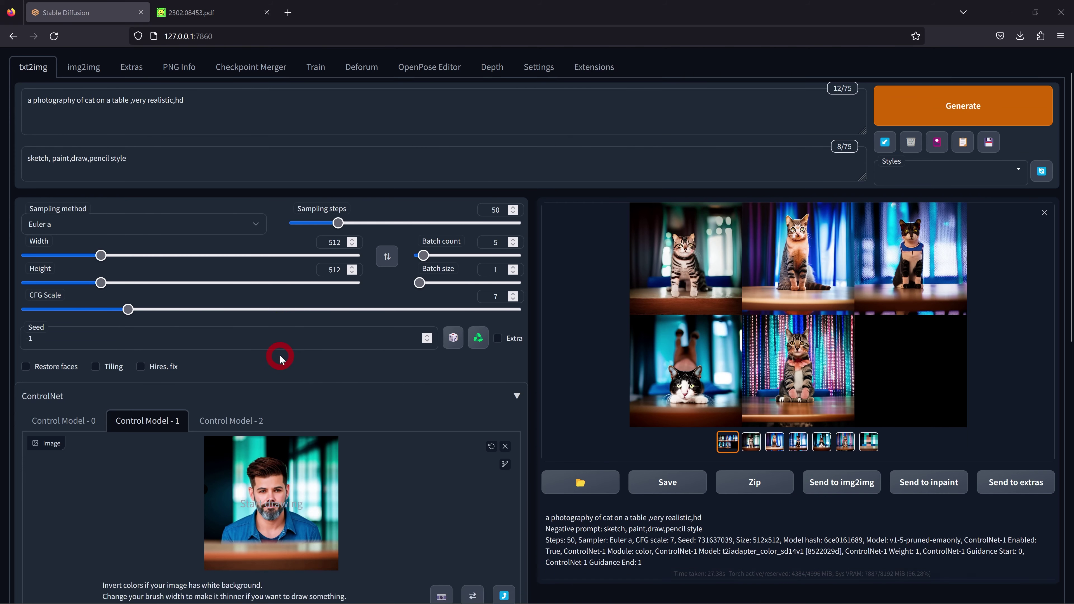
scroll(281, 338, down, 5)
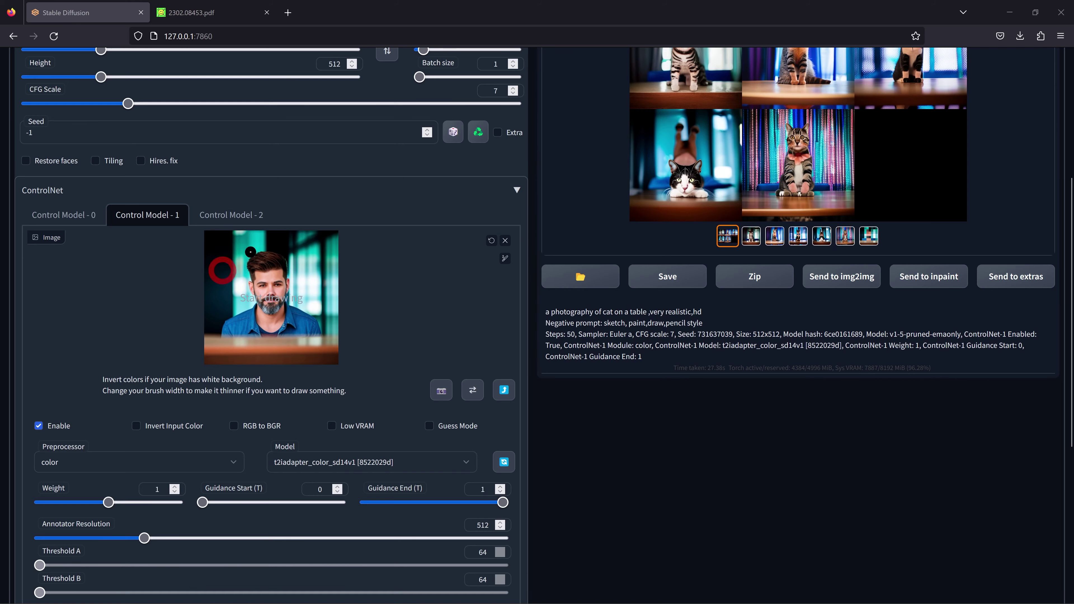
scroll(139, 403, up, 5)
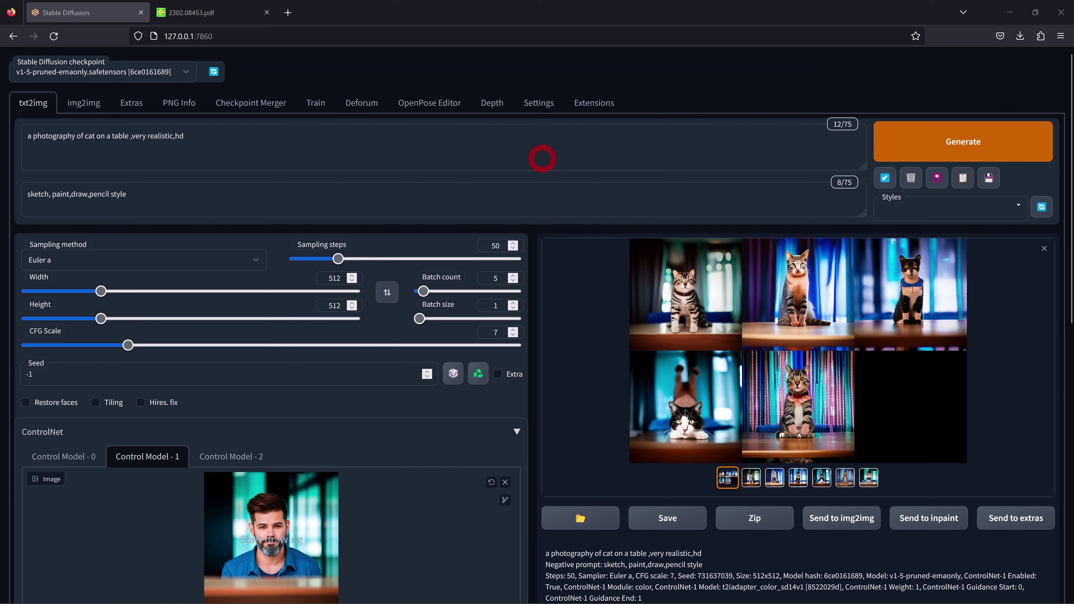
click(536, 105)
scroll(163, 292, down, 5)
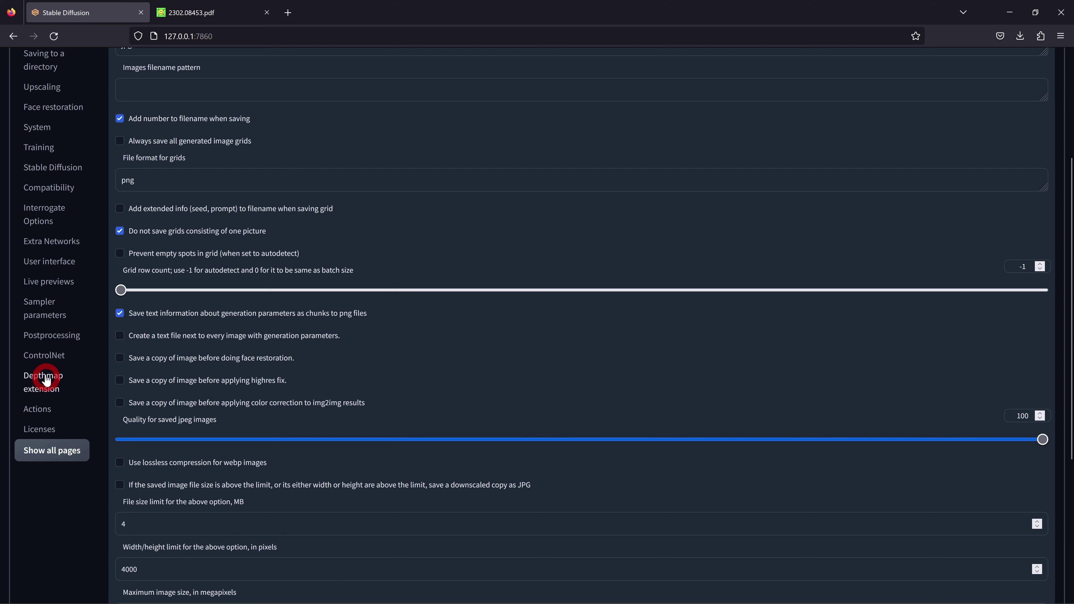
click(44, 356)
drag(169, 158, 151, 158)
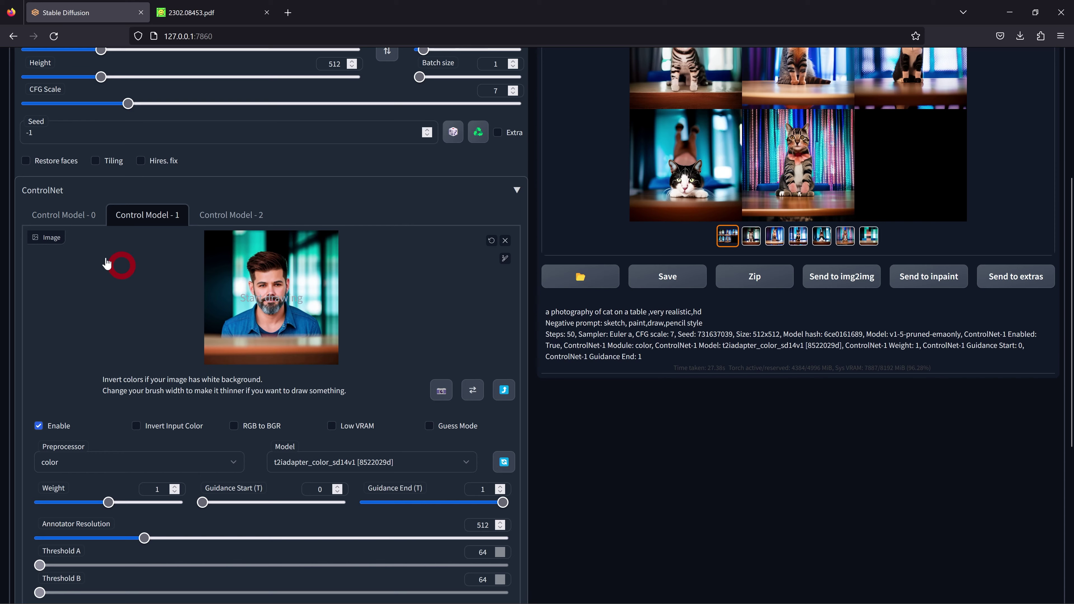
Step: Set Control Model - 1 to the depth_leres preprocessor with the t2iadapter_depth model
click(82, 220)
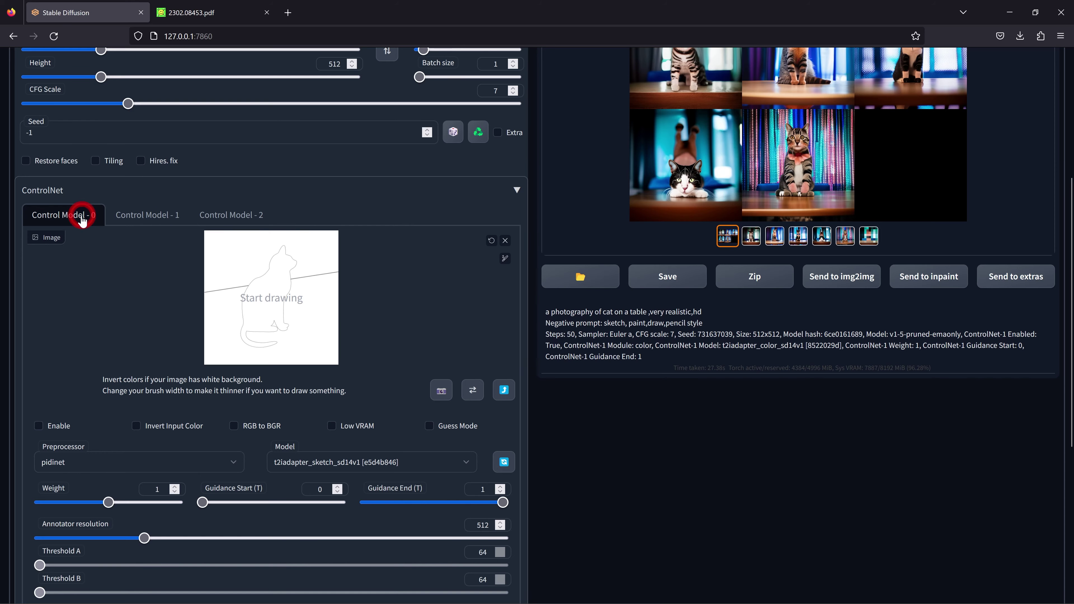
click(86, 404)
click(147, 215)
scroll(306, 348, down, 3)
click(334, 381)
click(139, 342)
click(70, 407)
Step: Clear the old cat prompt to make way for the 'Manga' prompt
scroll(91, 391, up, 9)
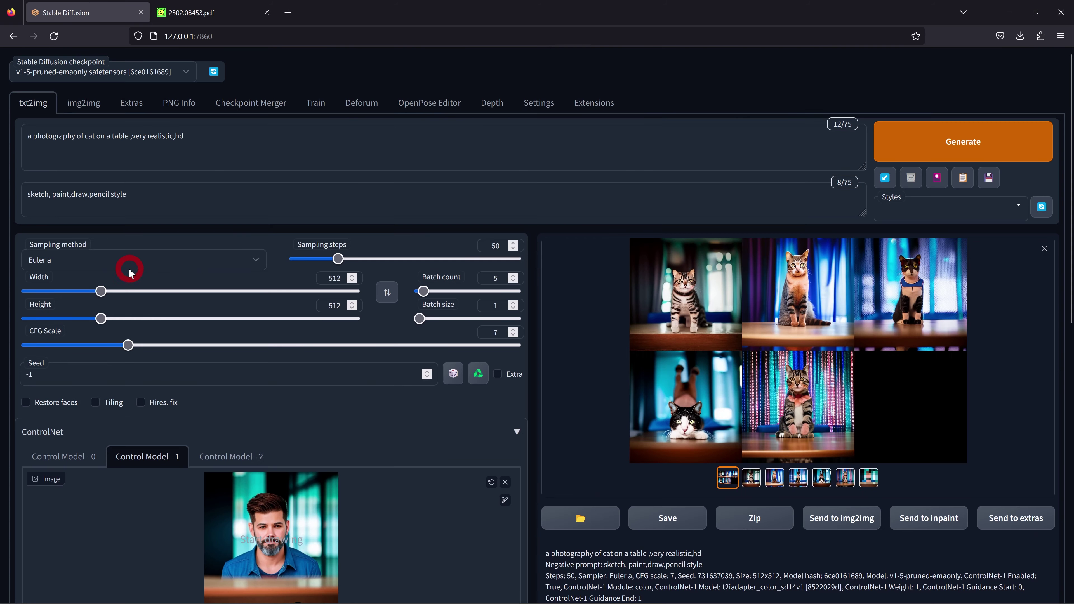
drag(187, 135, 5, 142)
right_click(53, 135)
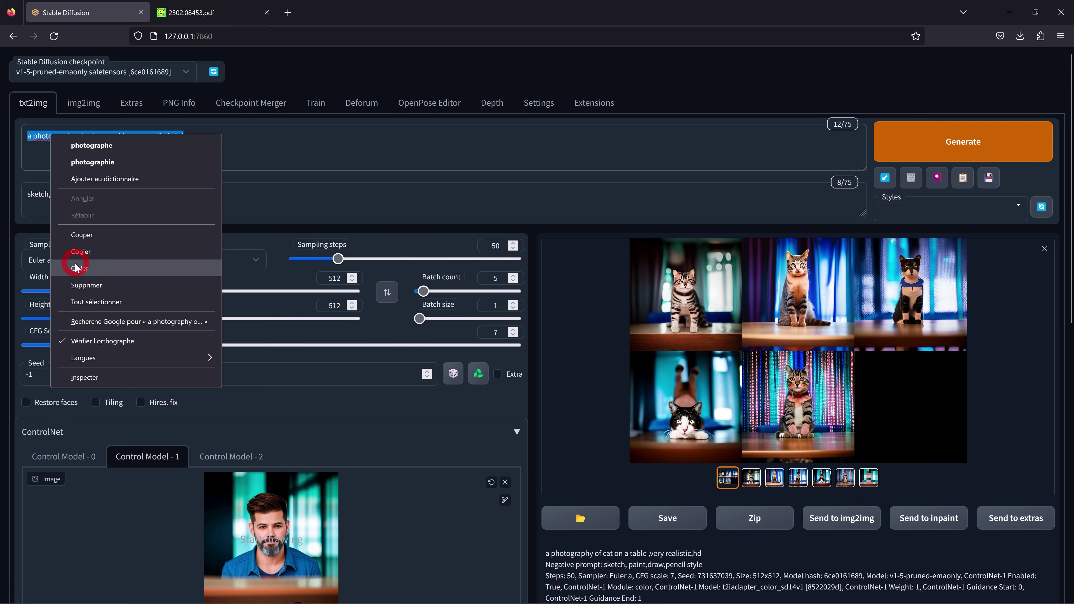
click(83, 267)
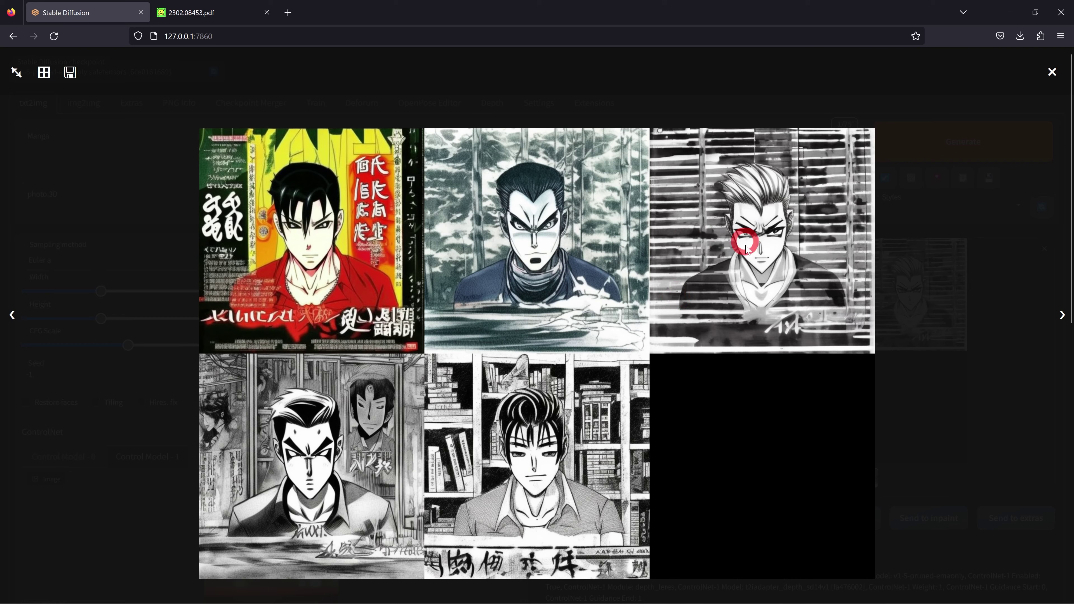
Step: Browse the manga portraits and their depth map full-screen
click(1062, 315)
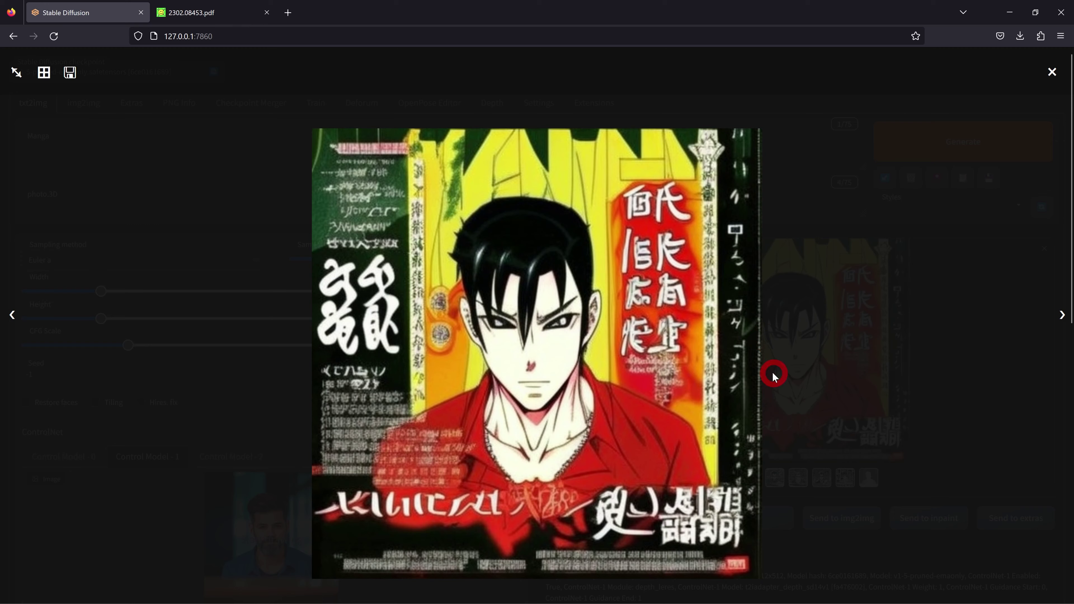
click(1062, 316)
click(1062, 316)
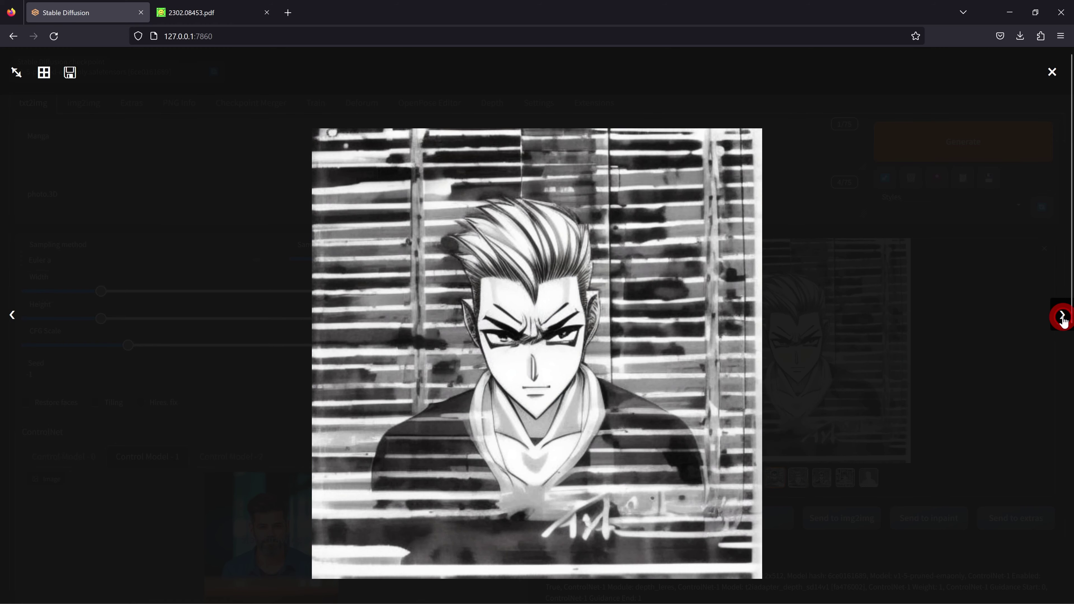
click(1062, 315)
click(1061, 315)
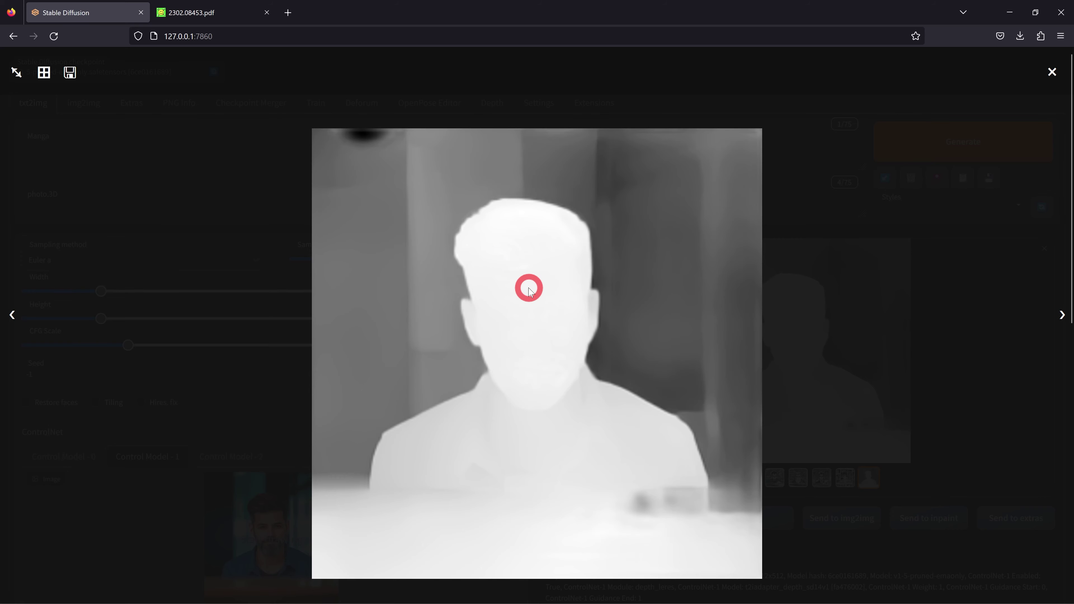
click(654, 288)
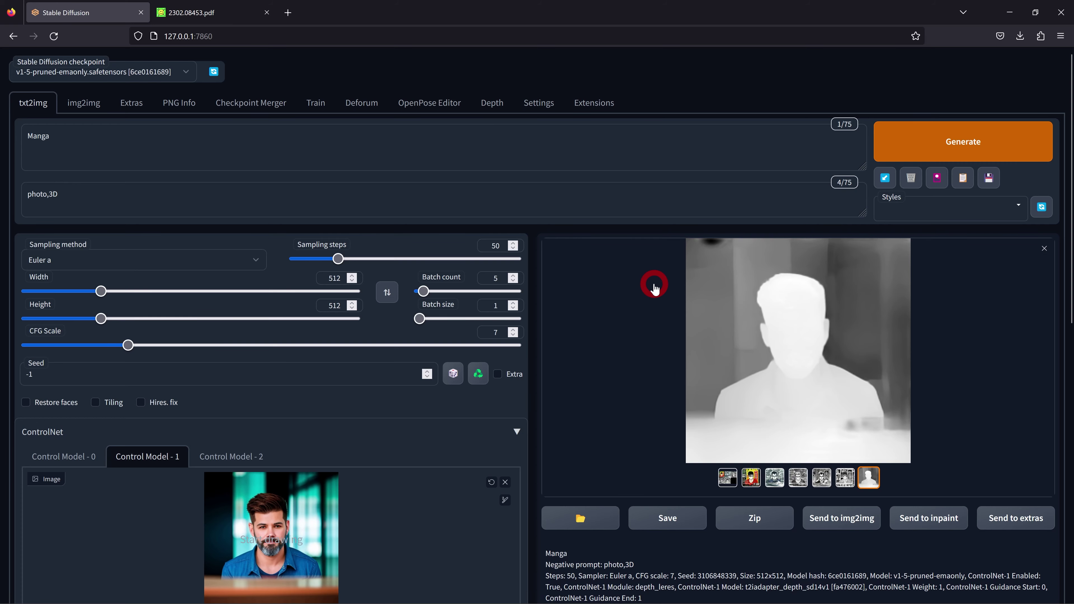
Step: Replace the Control Model - 1 image with the pirate portrait
scroll(710, 305, down, 4)
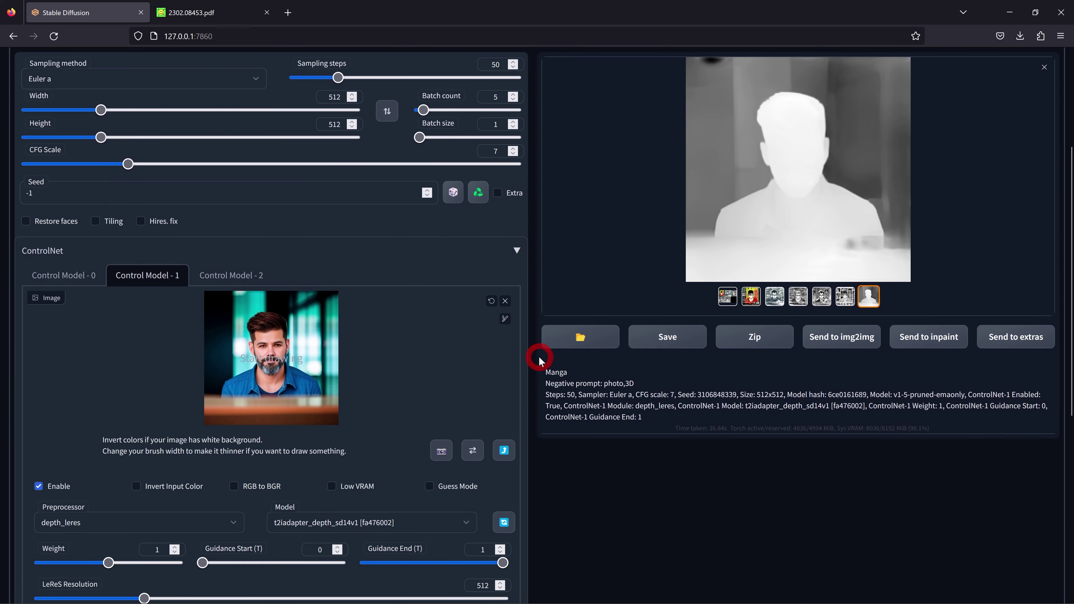
click(506, 302)
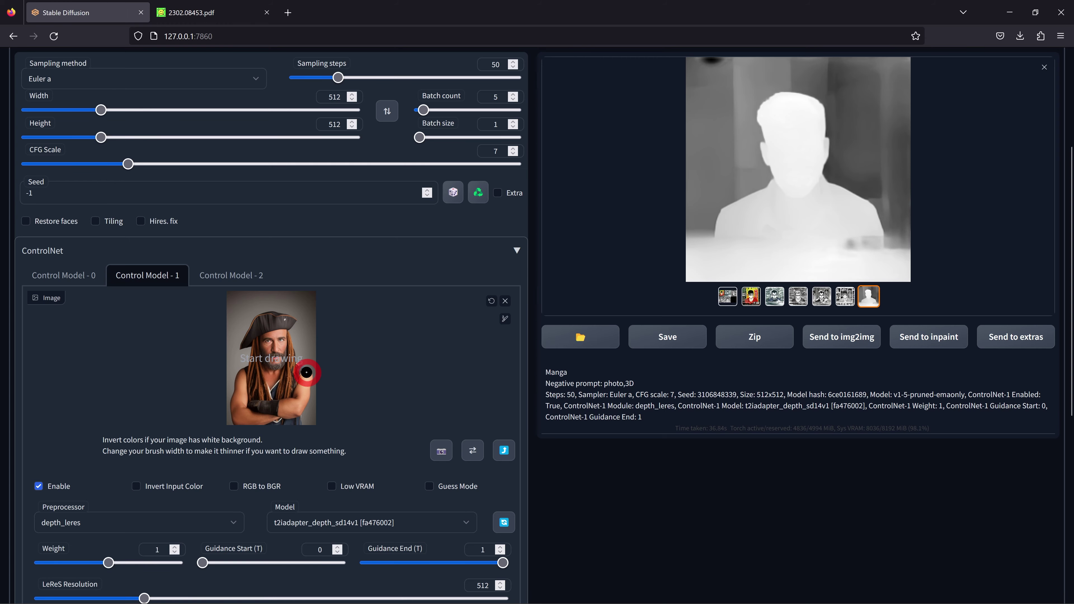
scroll(306, 373, up, 3)
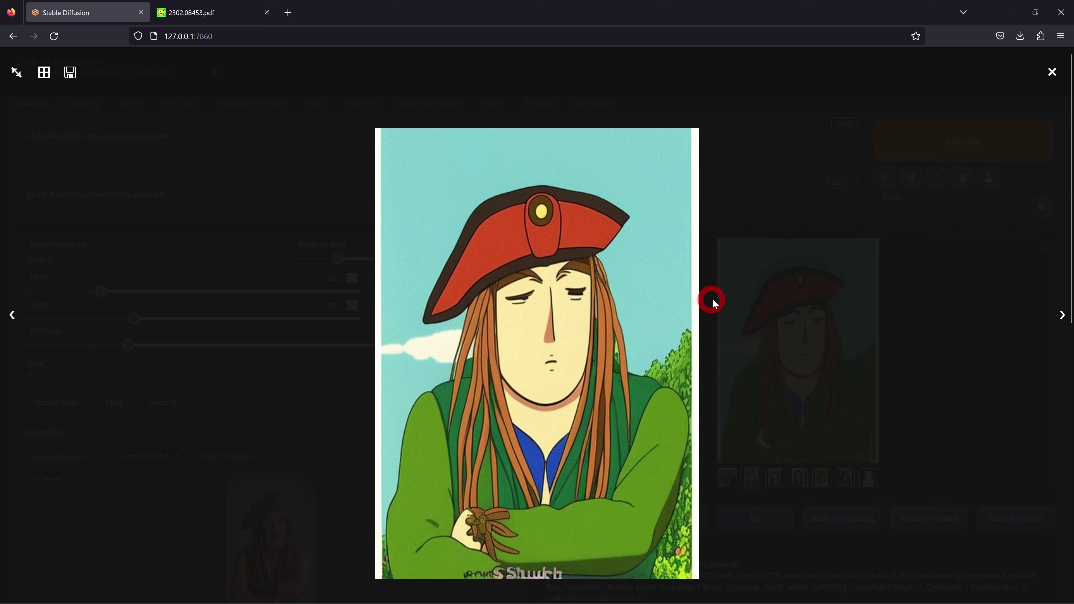
Step: Page through the Studio Ghibli pirate portraits, depth map and result grid
click(1062, 316)
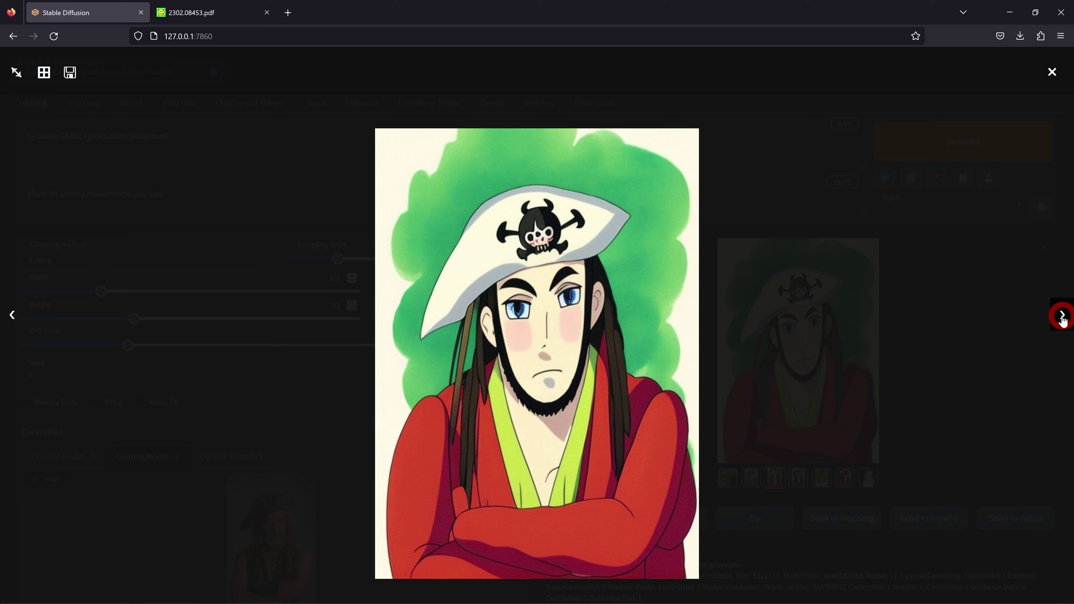
click(1062, 315)
click(1063, 315)
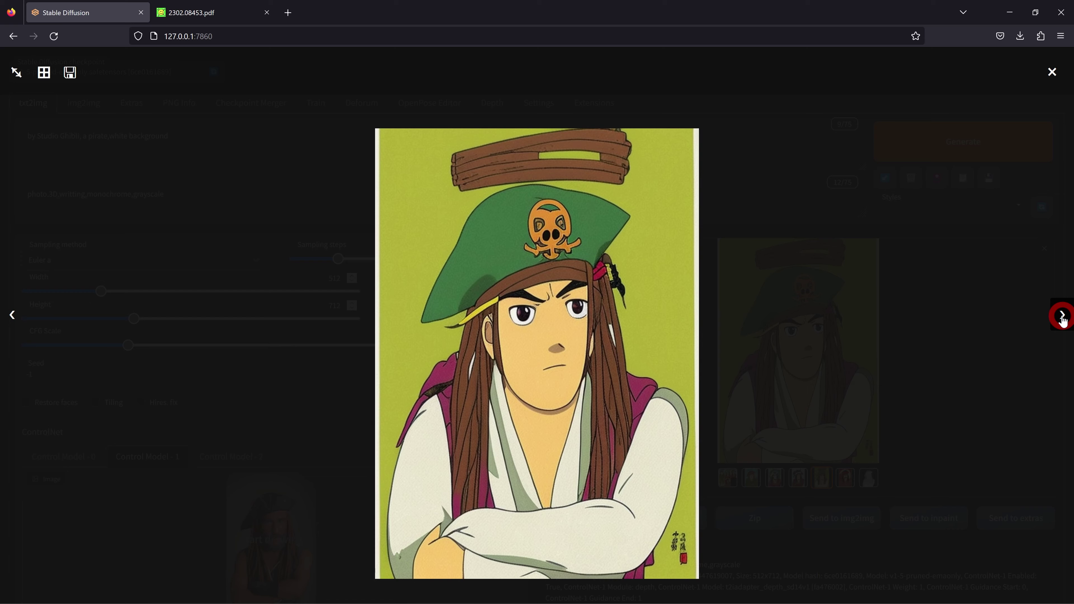
click(1062, 316)
click(1063, 316)
click(1062, 316)
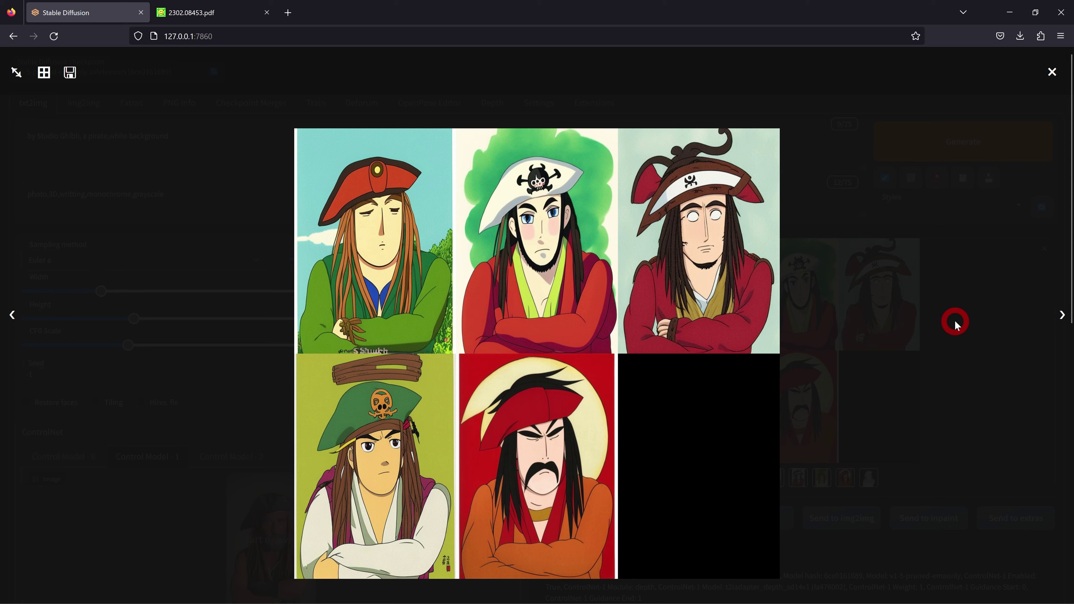
click(955, 321)
Step: Switch the ControlNet model to control_depth-fp16
scroll(458, 402, down, 7)
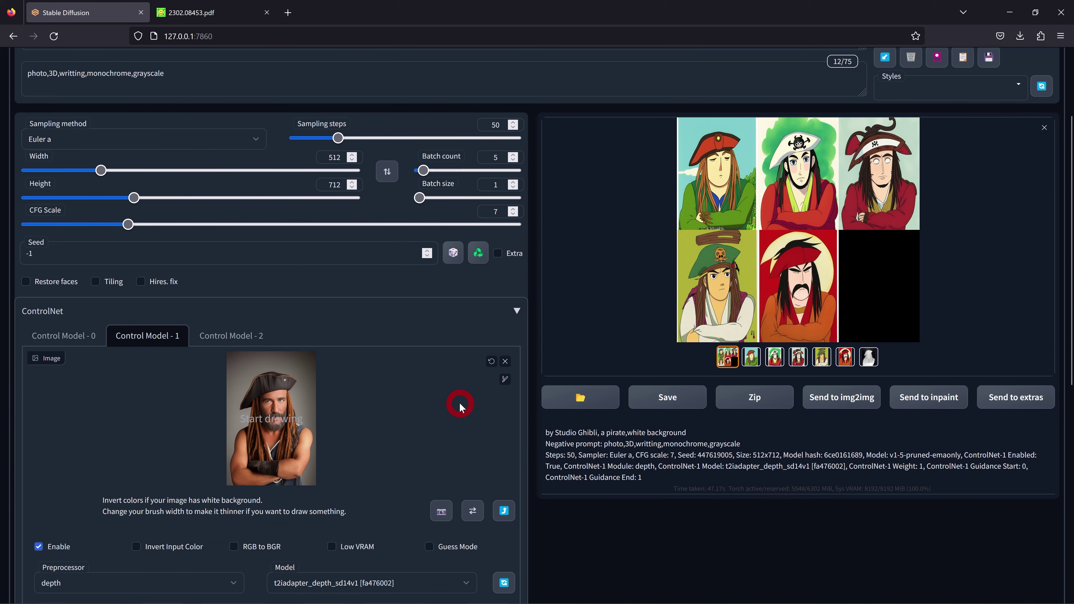
scroll(439, 395, down, 3)
click(343, 282)
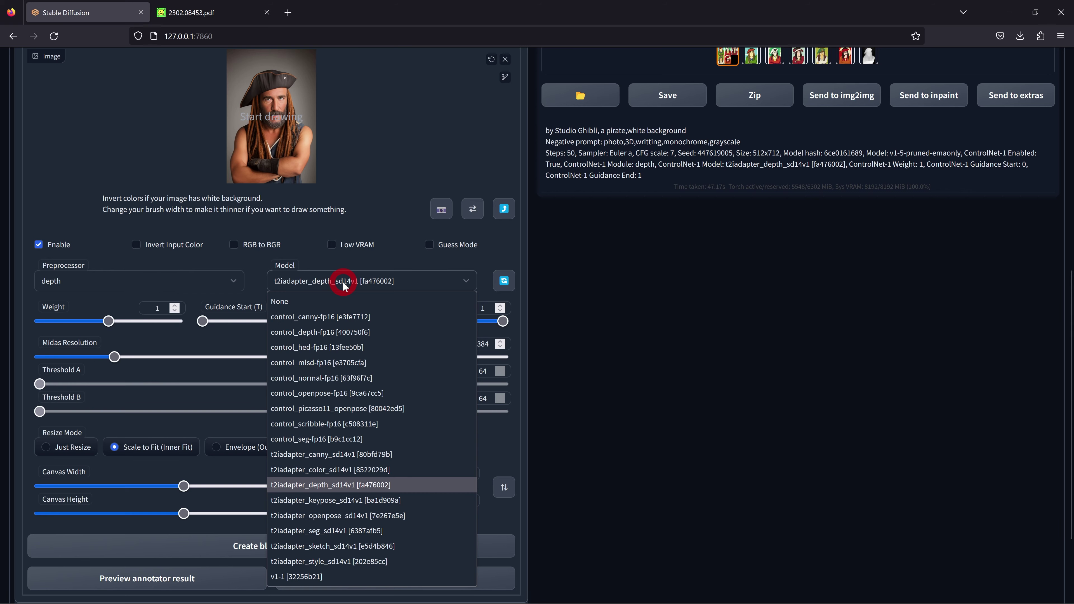
click(336, 333)
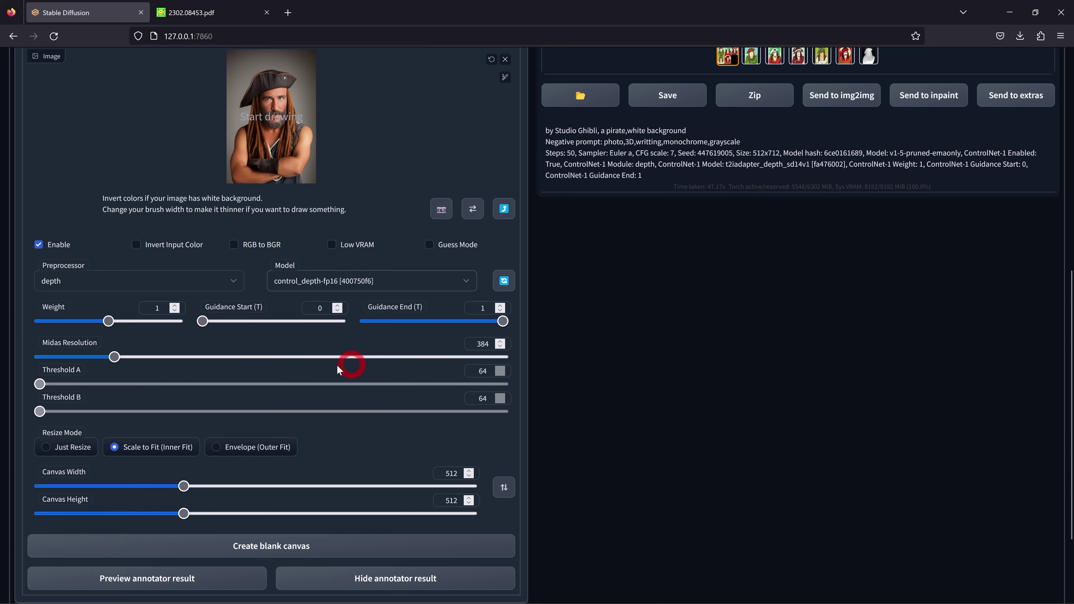
Step: Step through the new pirate results full-screen up to the guiding depth map
scroll(676, 307, up, 10)
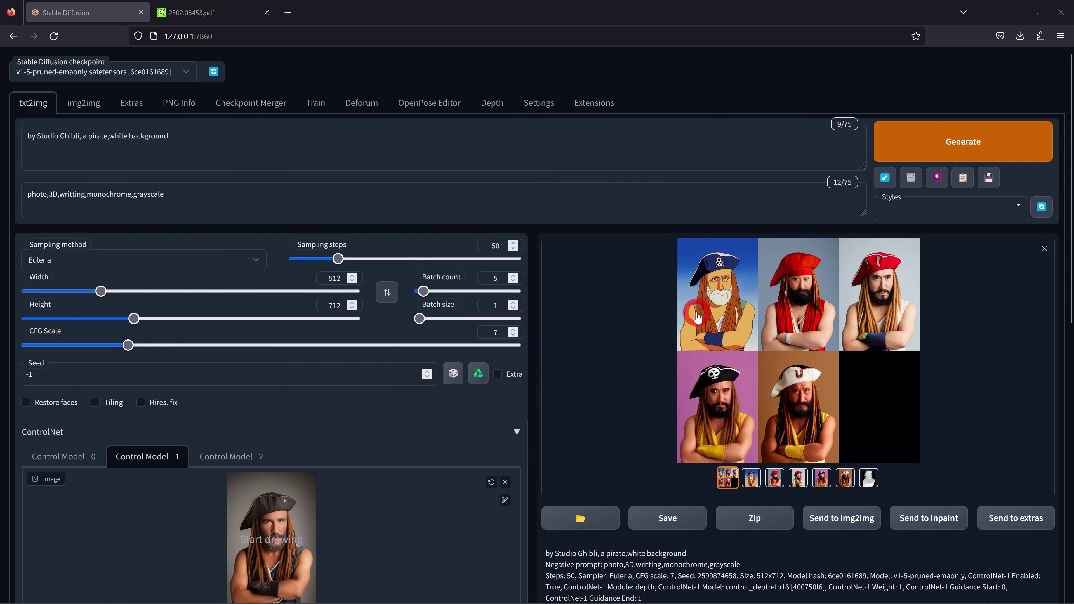
click(676, 307)
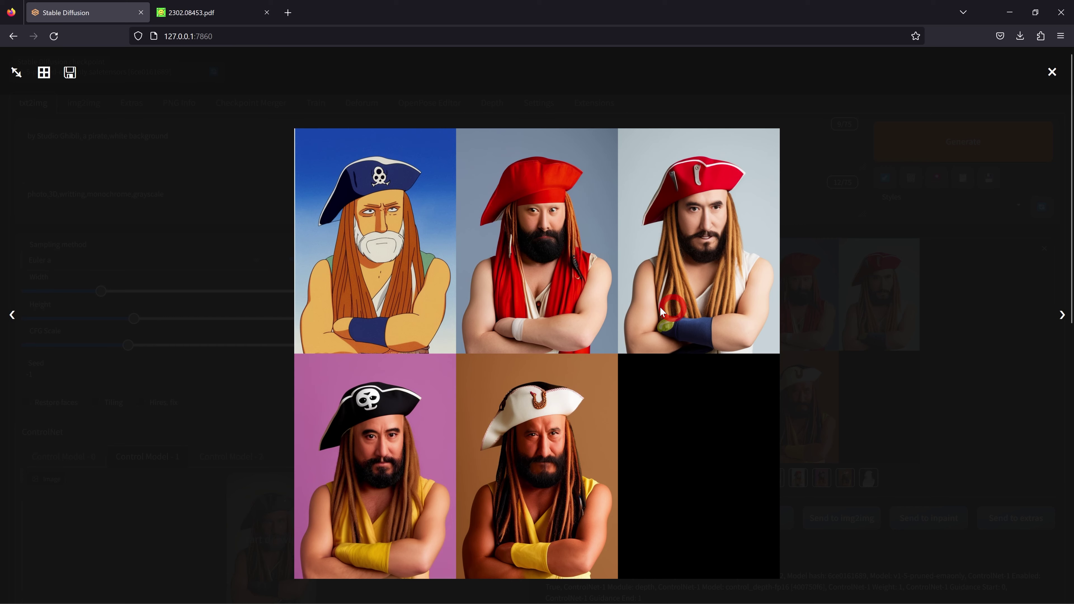
click(593, 291)
click(685, 306)
click(1061, 315)
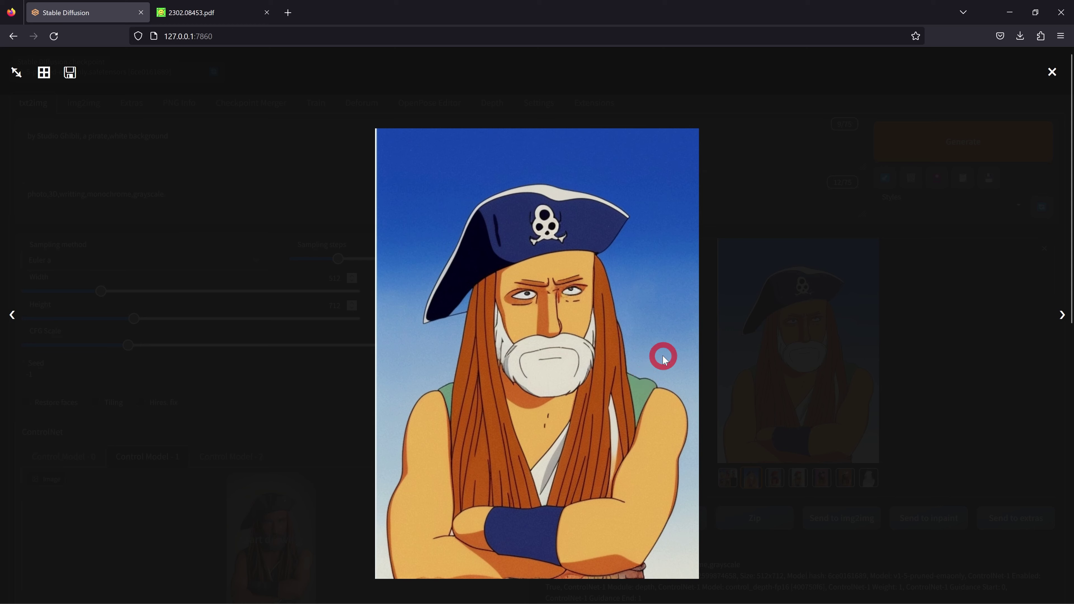
click(1062, 315)
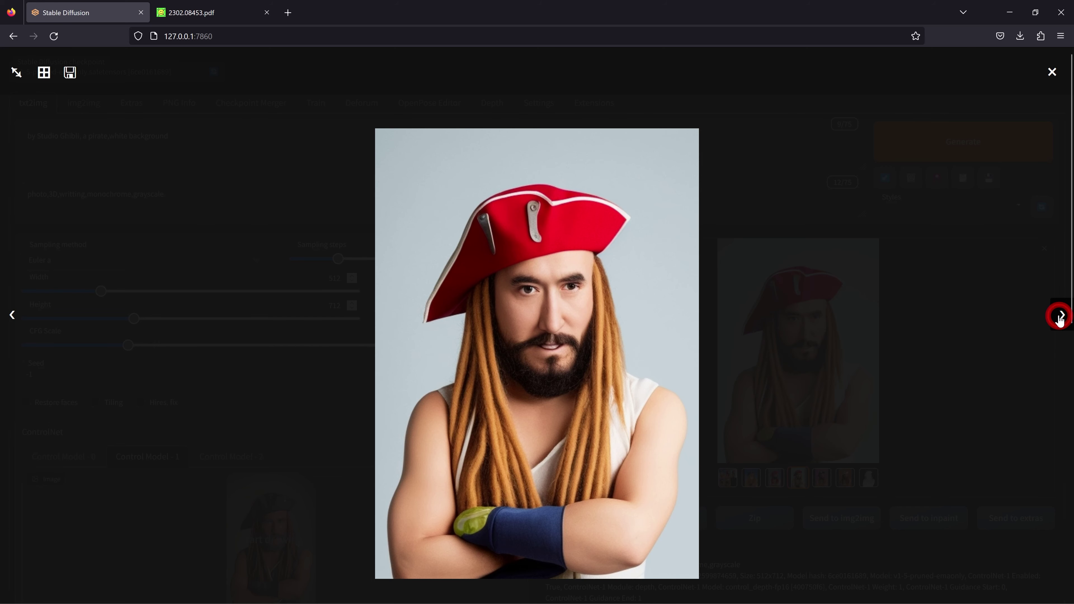
click(1061, 316)
click(1061, 316)
click(1061, 316)
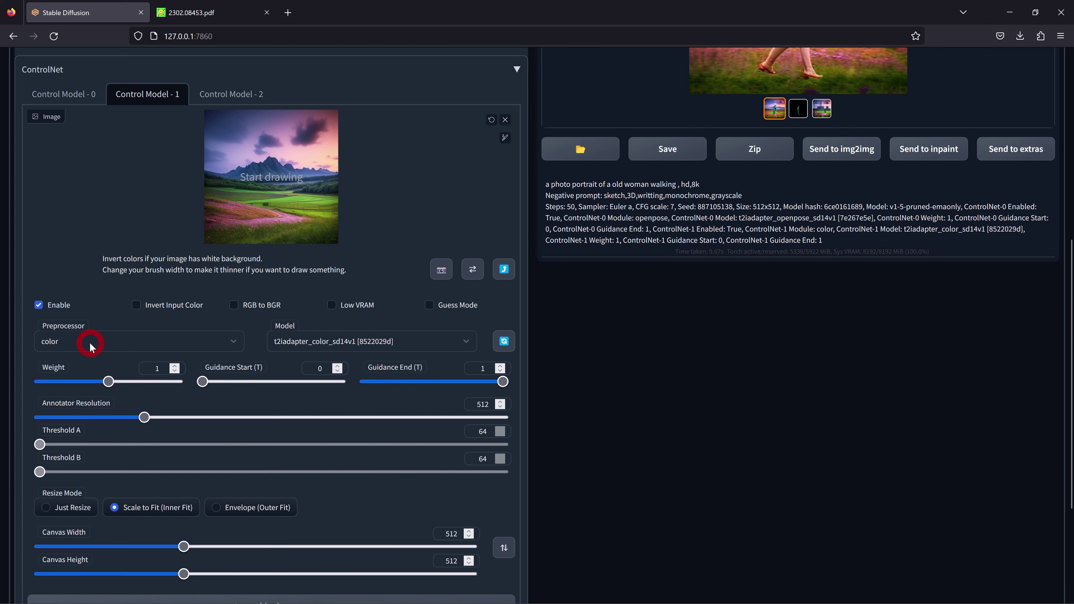
Step: Review the openpose settings on Control Model - 0, then bring the old woman walking image into view
click(70, 95)
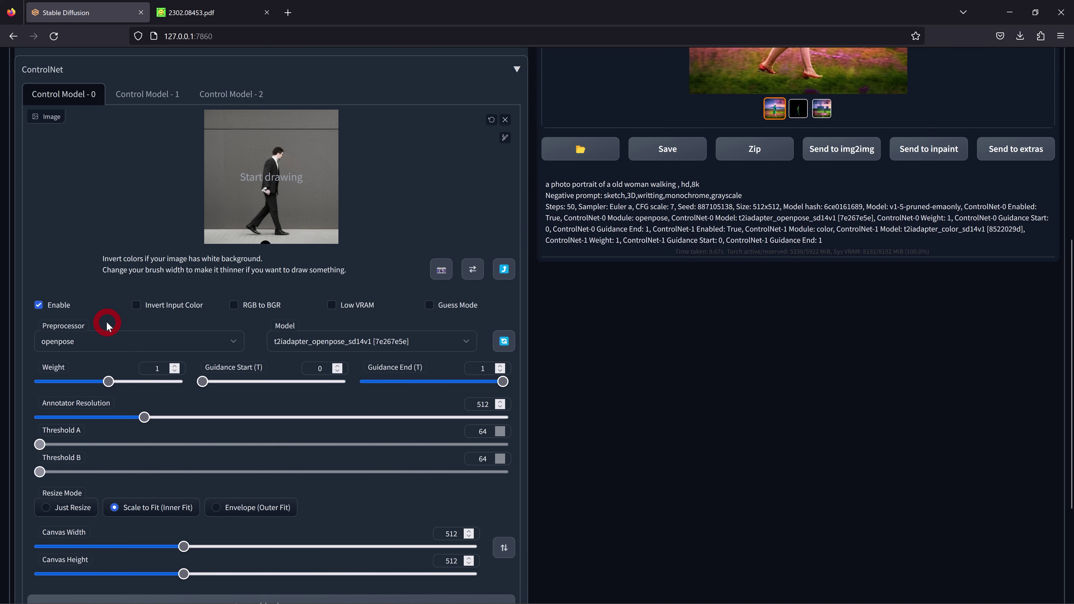
scroll(107, 322, up, 5)
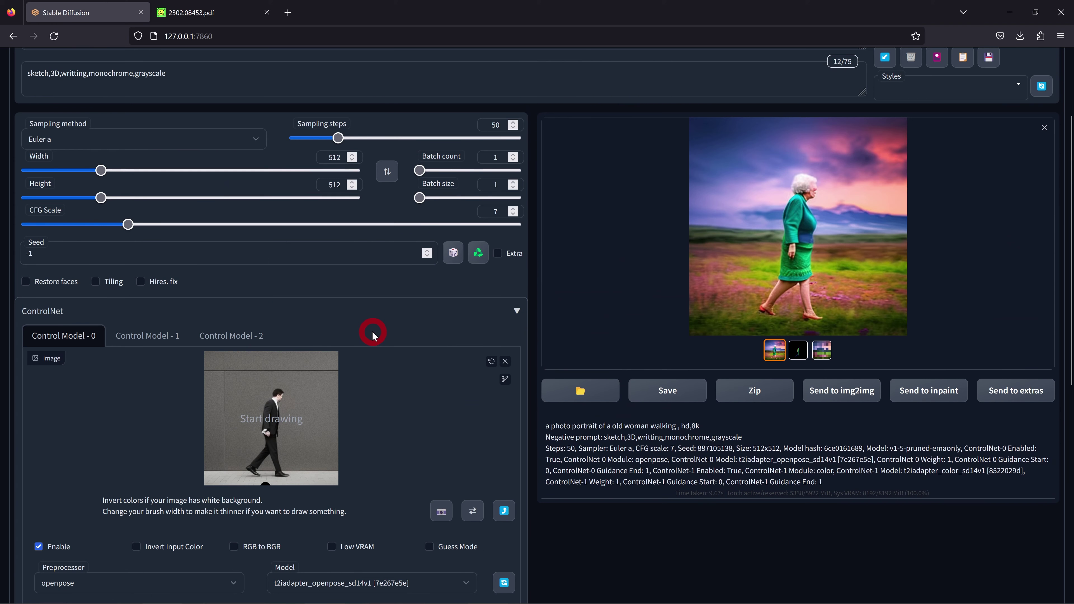
Step: Step through the five old-woman-walking images and the openpose skeleton full-screen, then close the viewer
click(689, 265)
scroll(676, 286, up, 3)
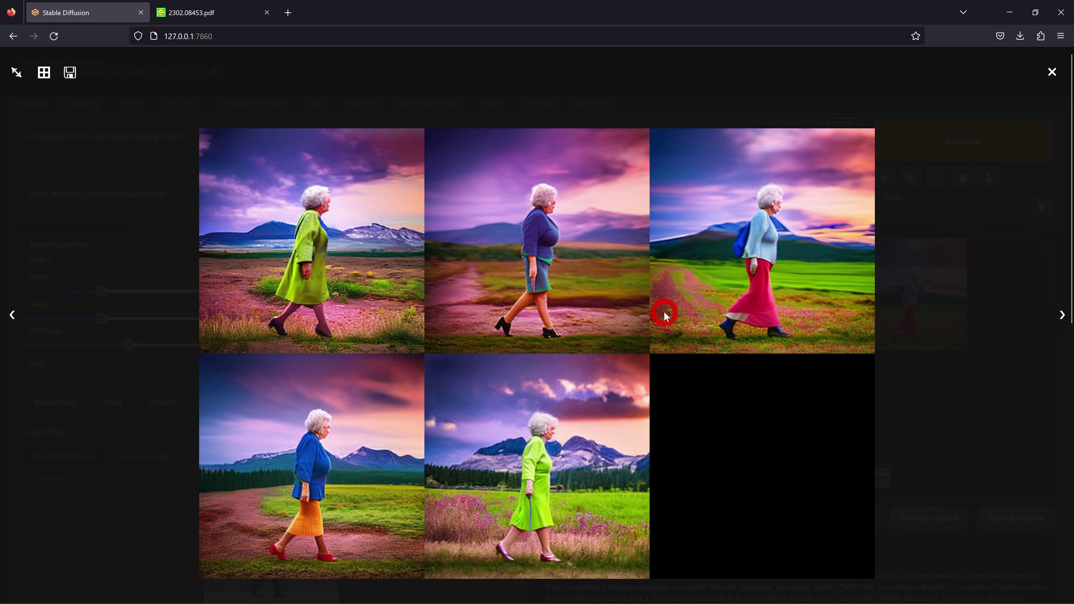
click(1062, 316)
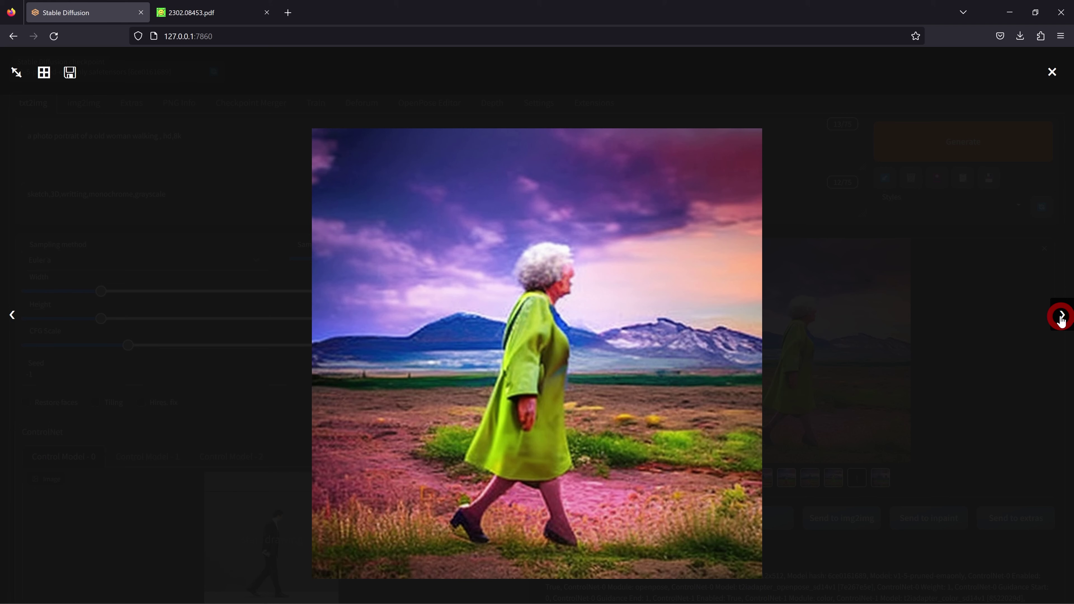
click(1062, 317)
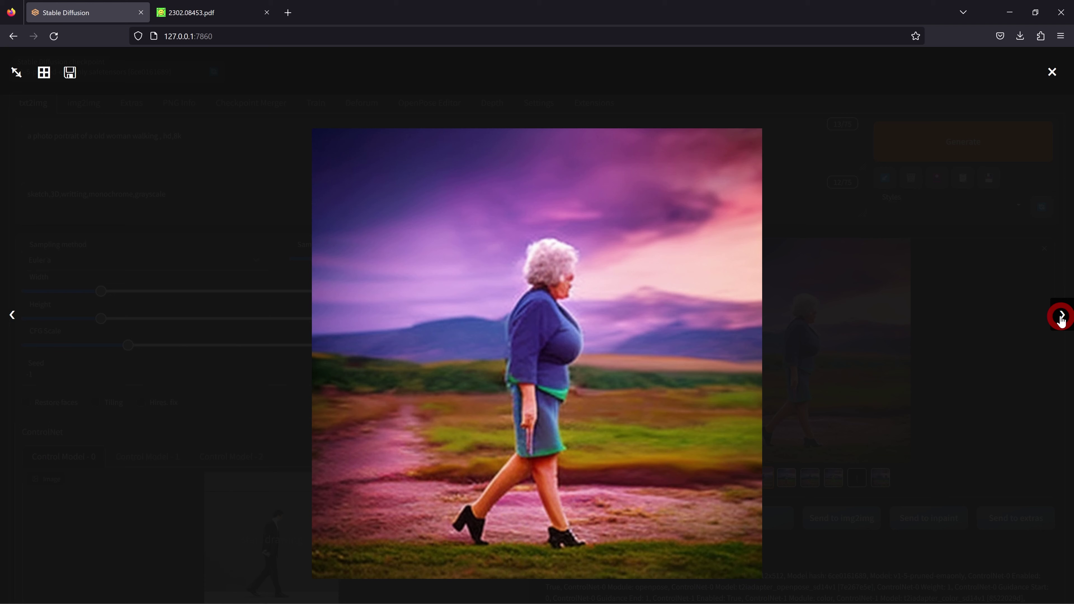
click(1062, 317)
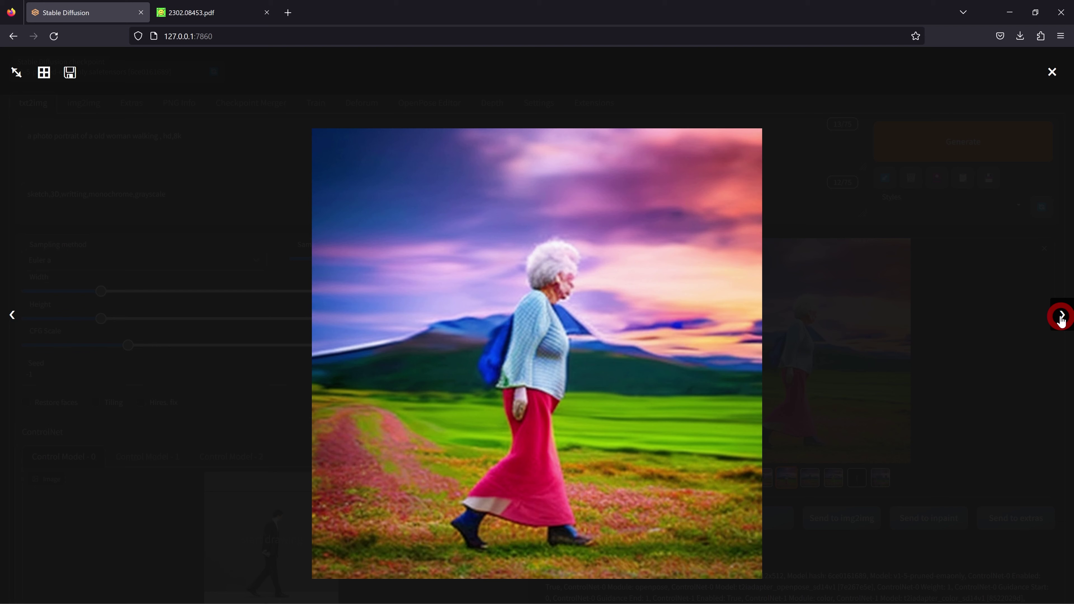
click(1062, 317)
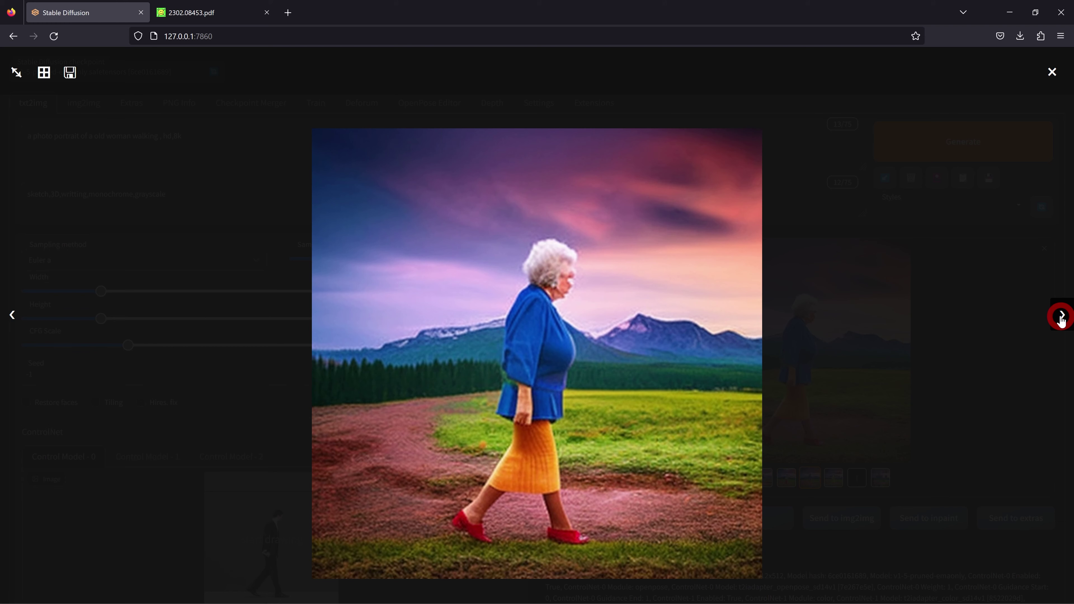
click(1062, 316)
click(1062, 316)
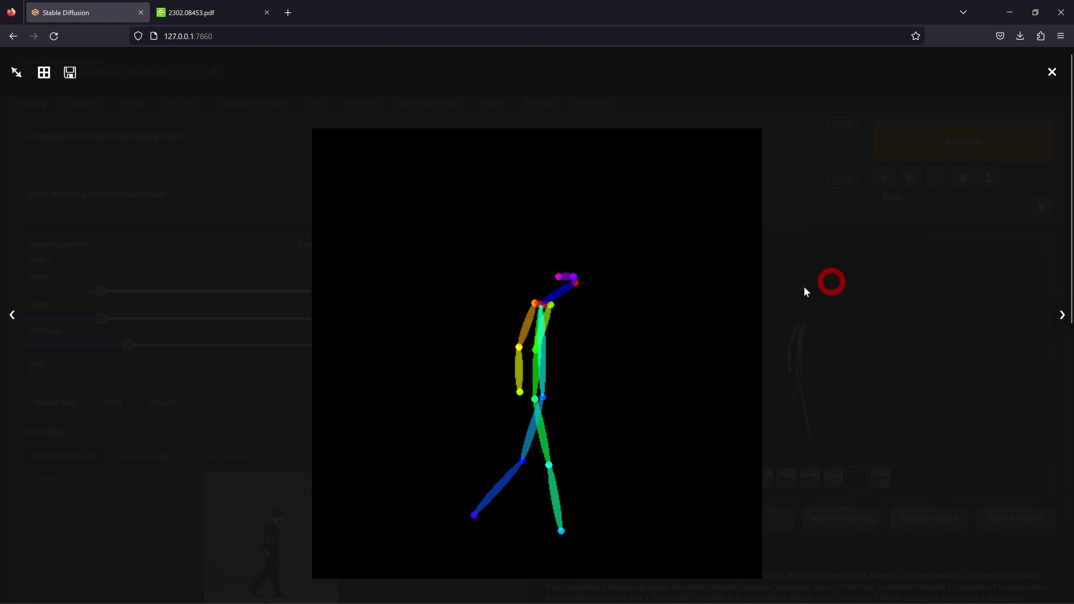
click(1052, 72)
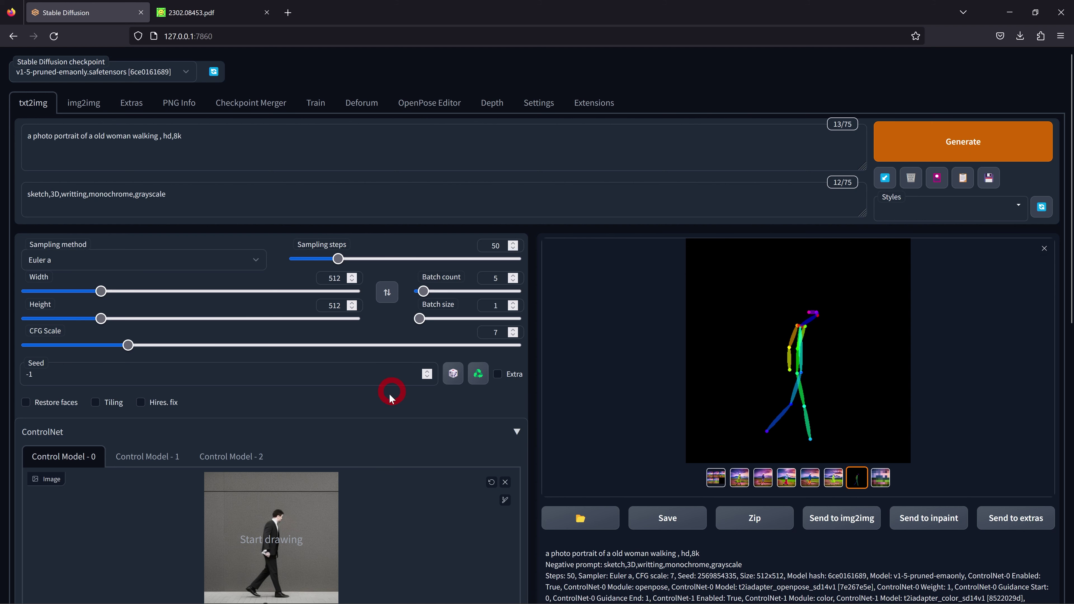
Step: Preview the woman in the green coat, then return to the five-result grid
scroll(744, 428, down, 2)
click(745, 427)
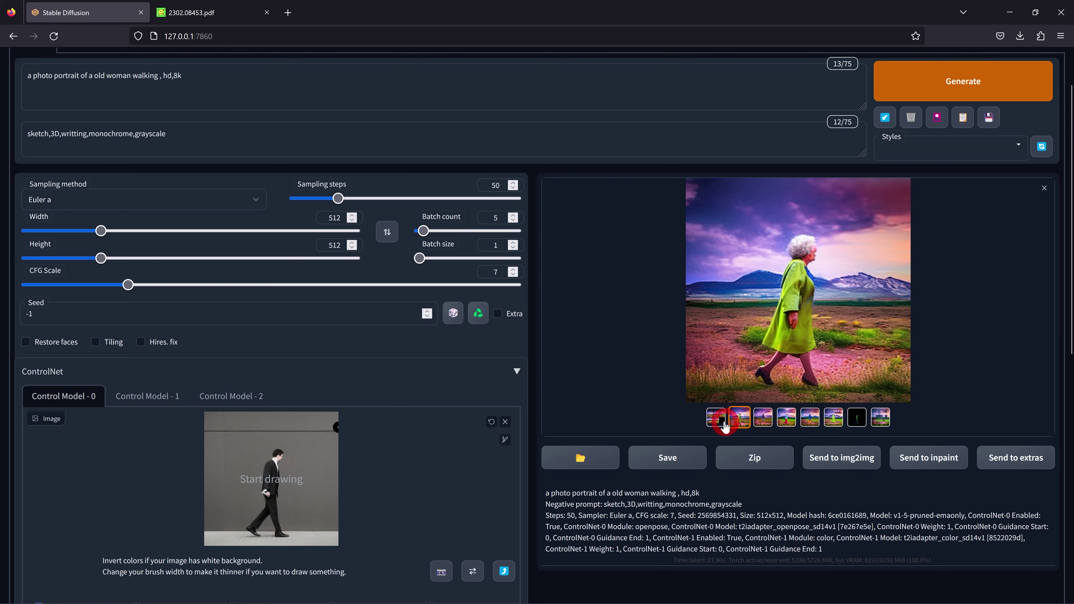
click(716, 417)
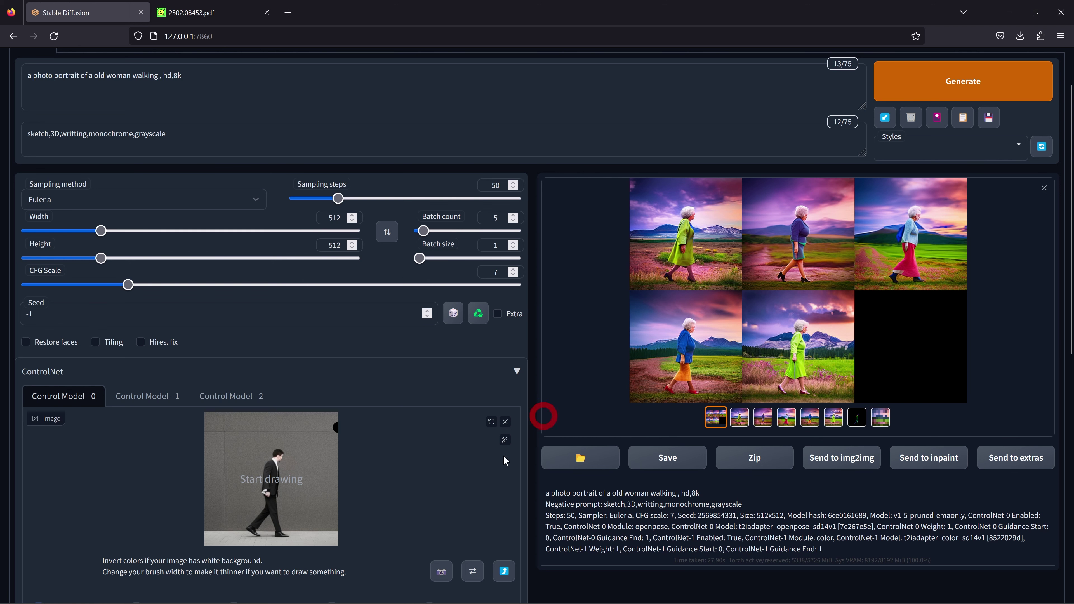
Step: Switch the ControlNet model to control_seg-fp16 and load a man's portrait as the reference image
scroll(414, 465, down, 5)
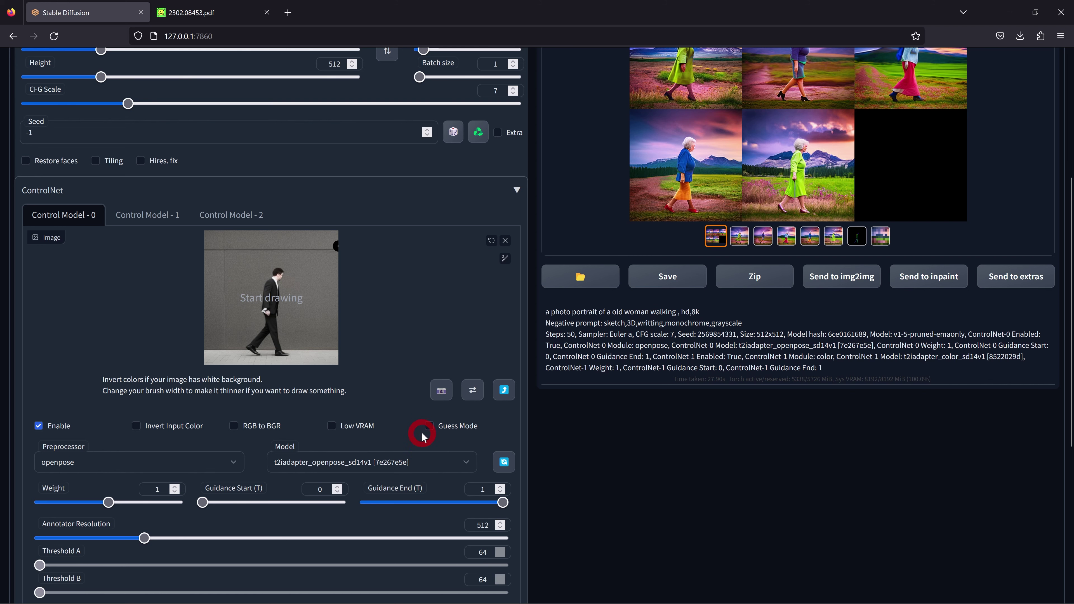
click(361, 462)
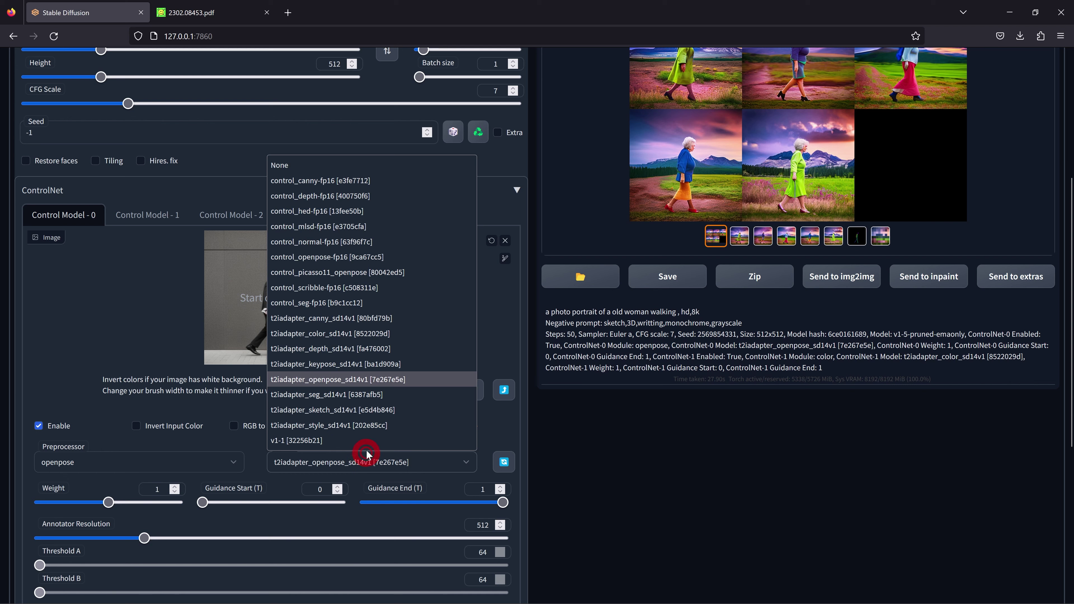
click(320, 303)
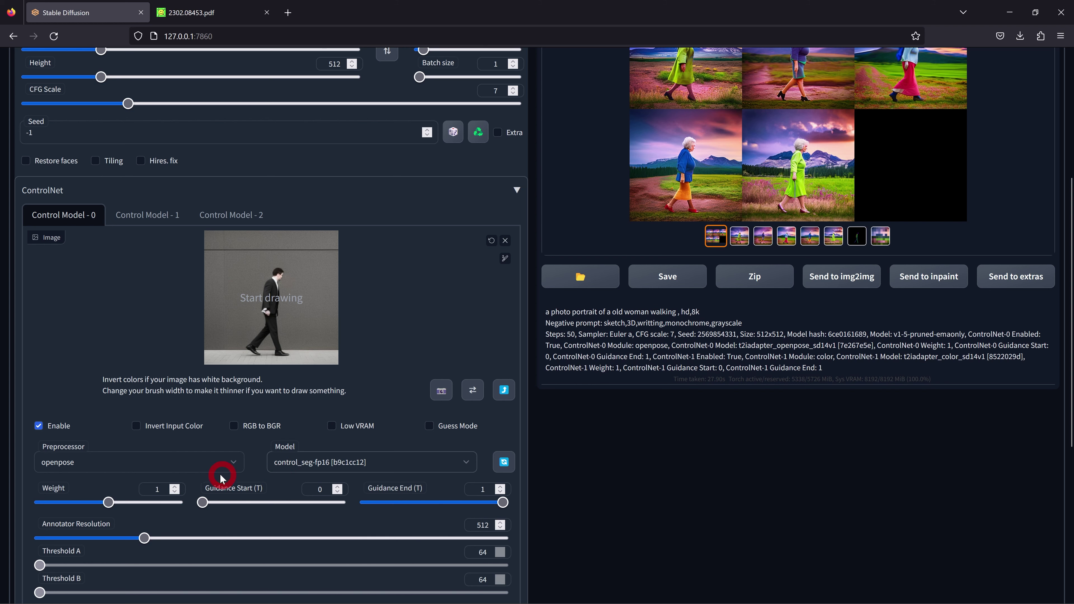
click(505, 240)
click(721, 450)
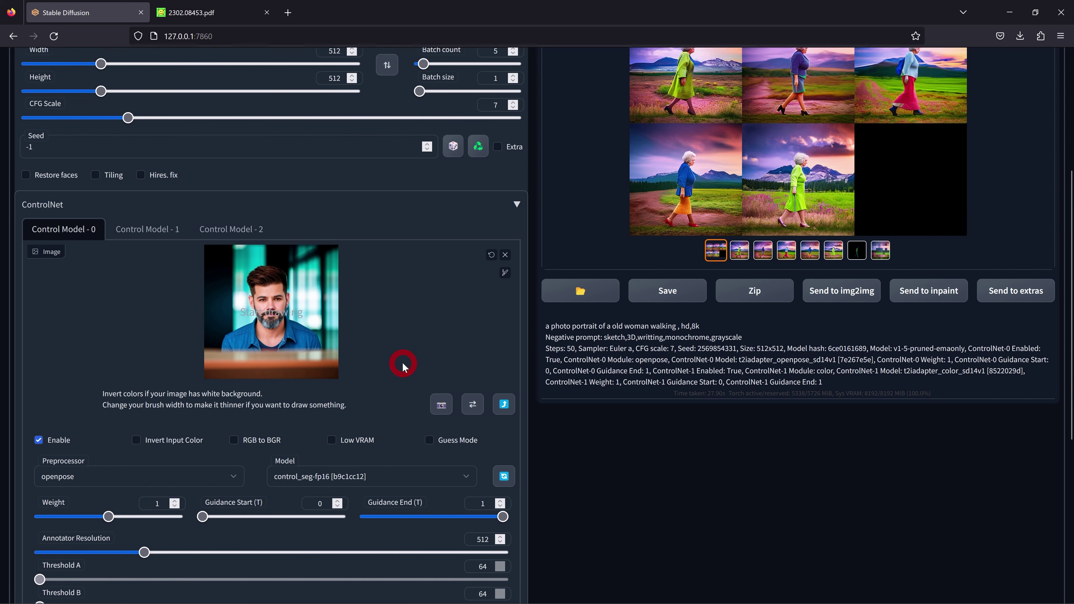
Step: Replace the prompt with 'manga' and set the ControlNet preprocessor to segmentation
scroll(392, 358, up, 5)
drag(186, 136, 20, 137)
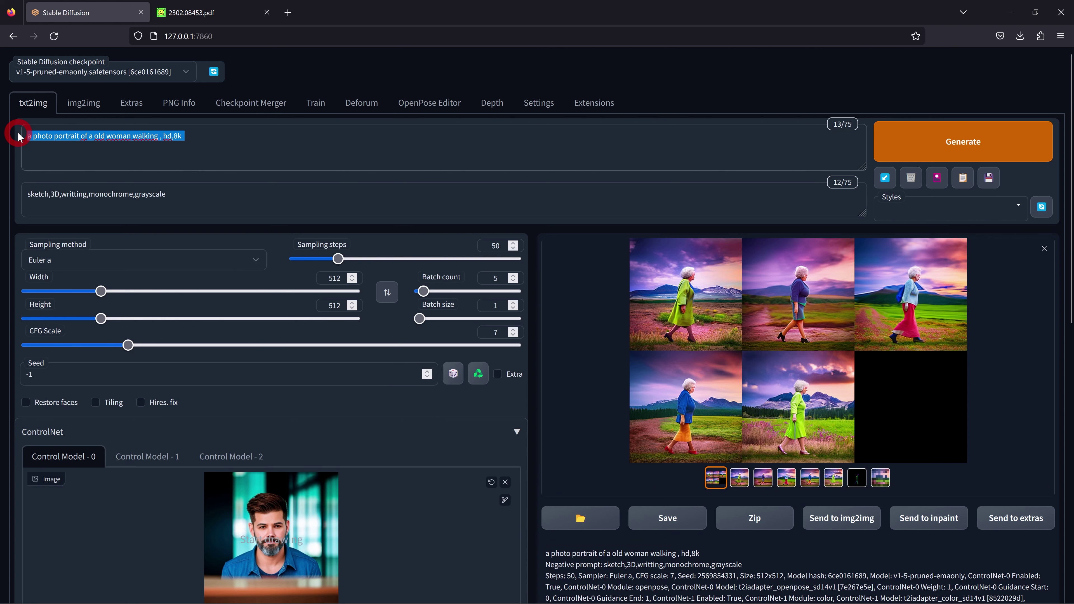
text(manga)
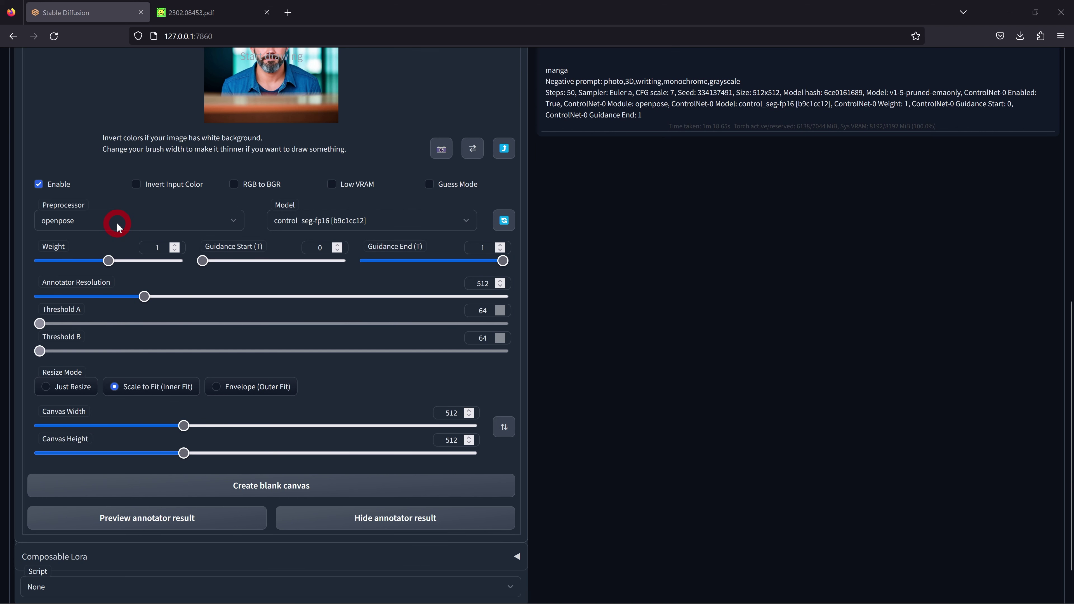
click(117, 224)
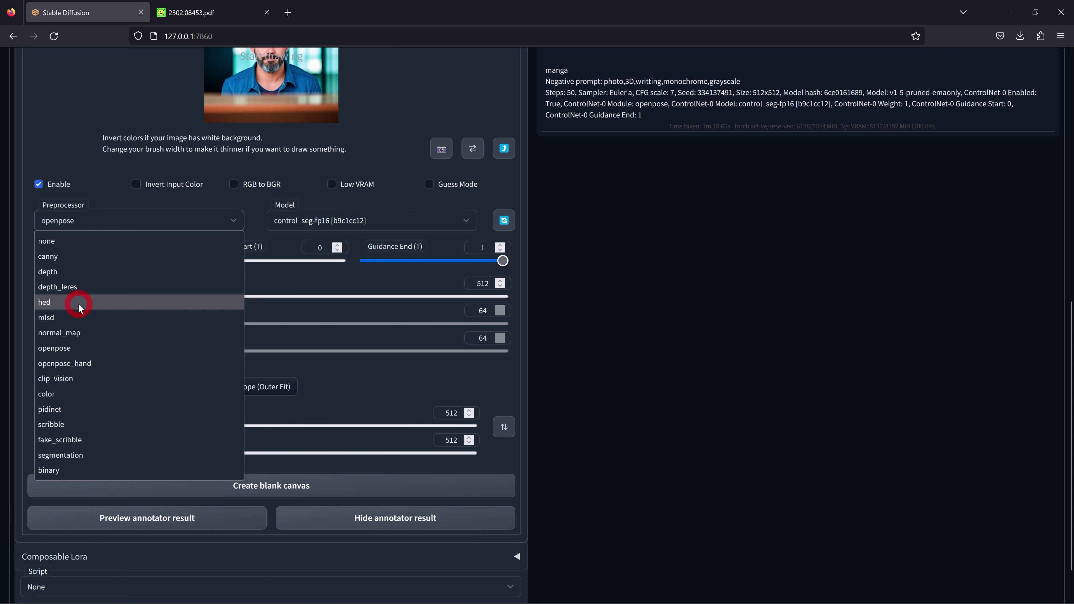
click(92, 454)
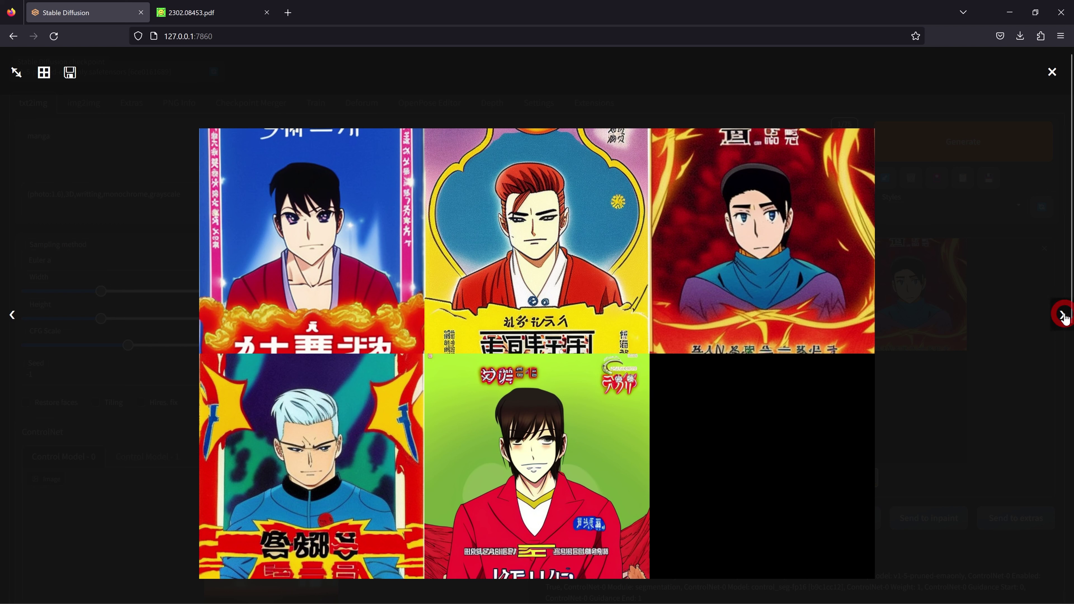
Step: Step through the five manga portraits one by one to the maroon-silhouette segmentation map
click(1063, 315)
click(1063, 315)
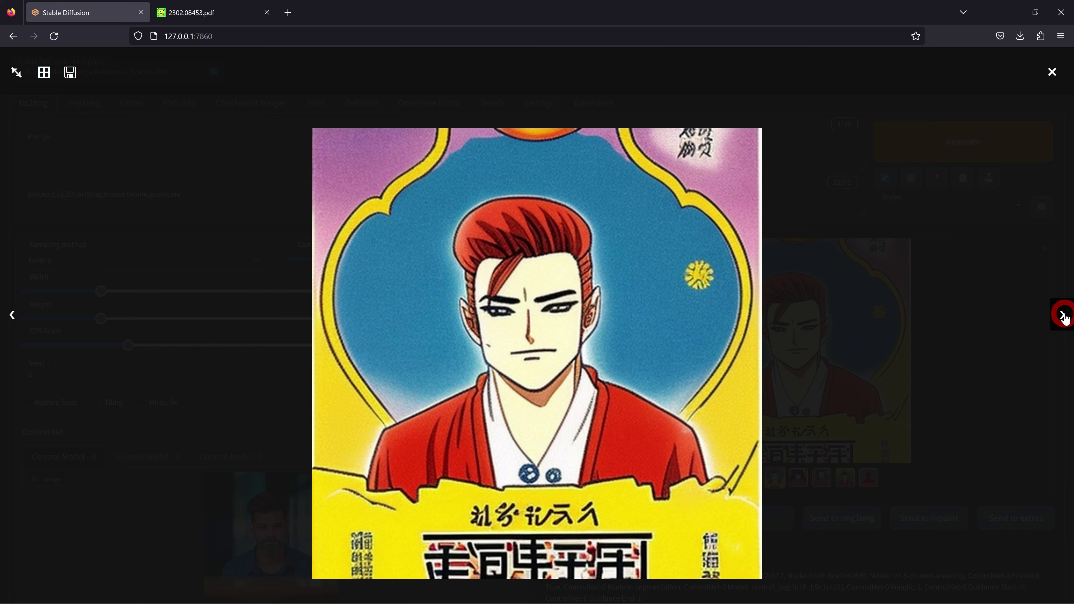
click(1063, 315)
click(1064, 315)
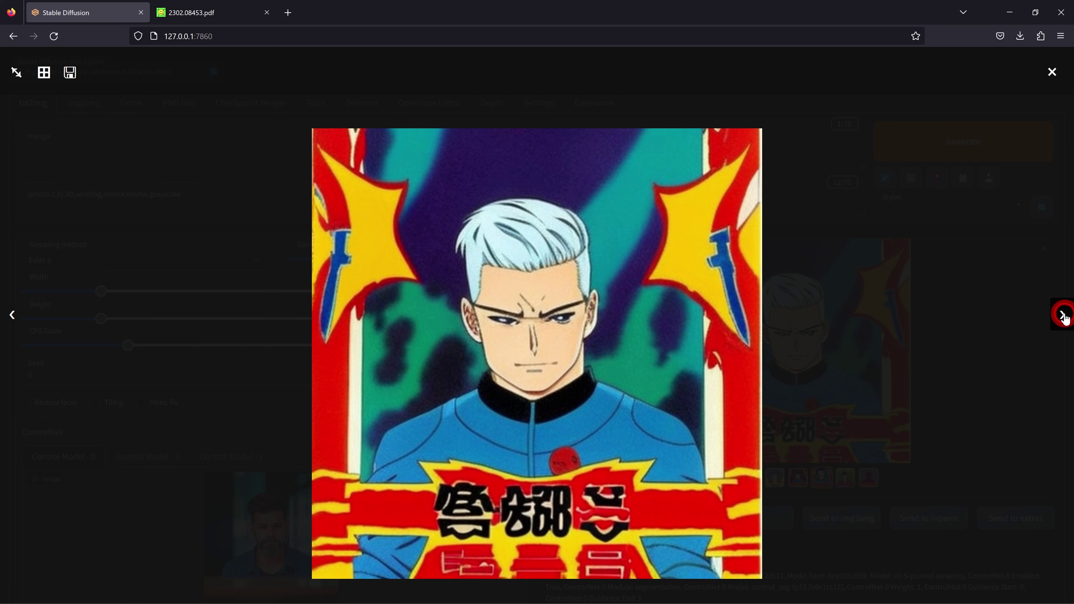
click(1064, 315)
click(1063, 315)
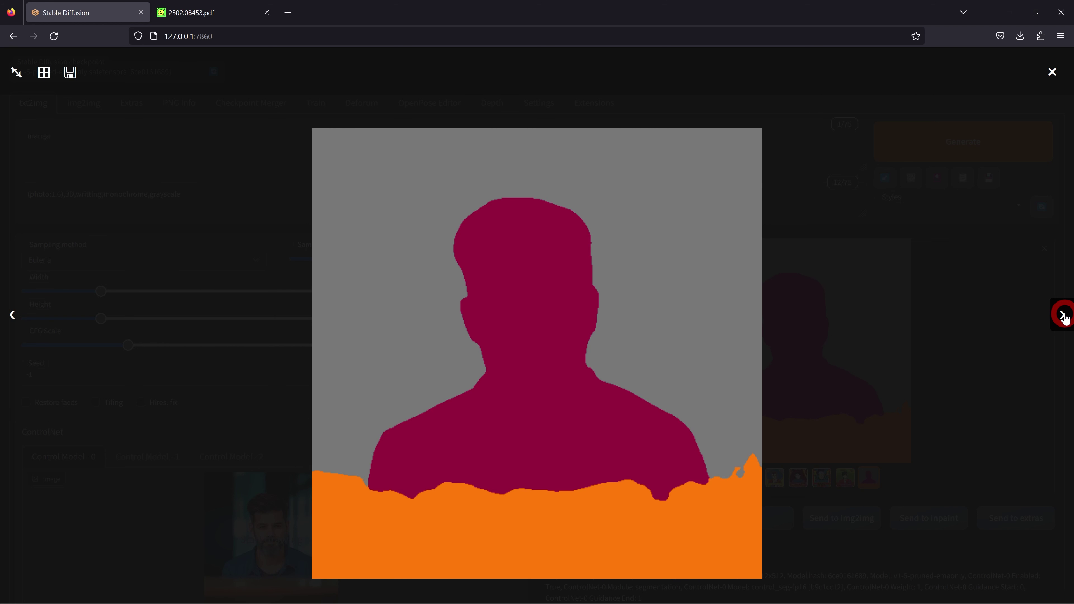
click(562, 224)
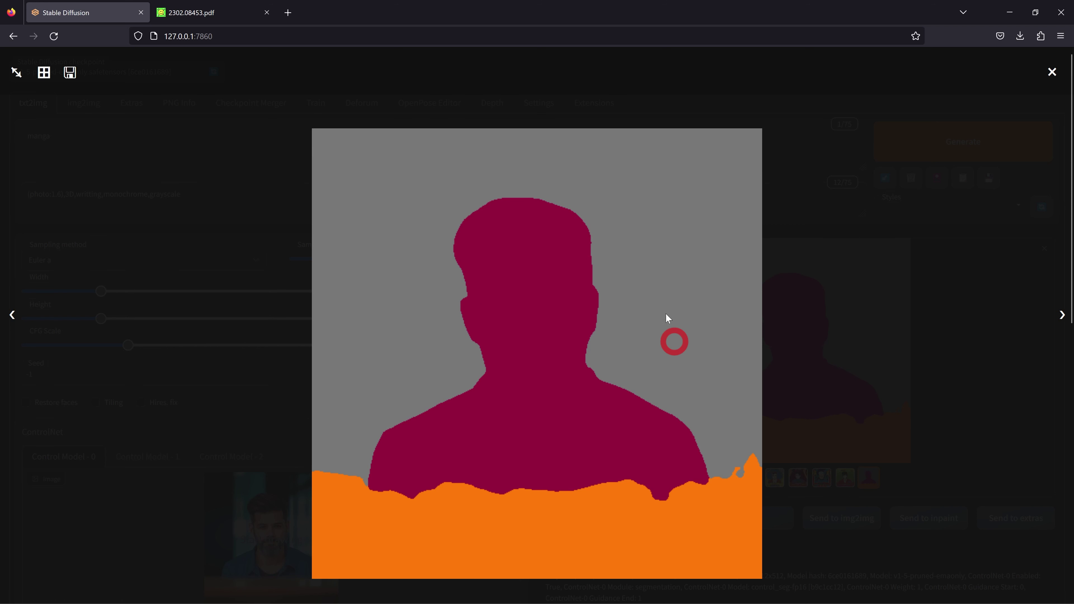